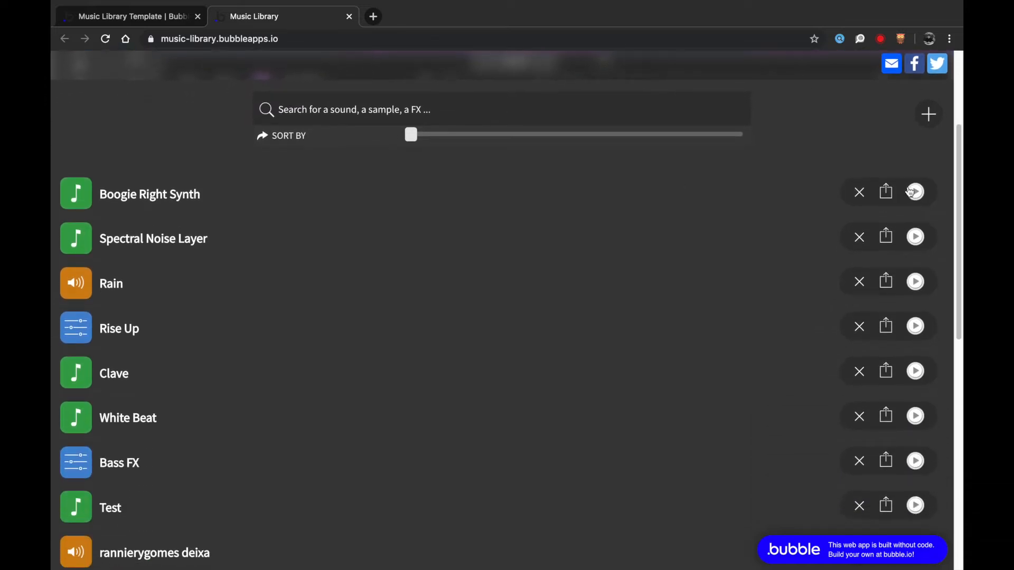
- Open the Add a sound form and cancel it, twice, without adding a sound
click(928, 115)
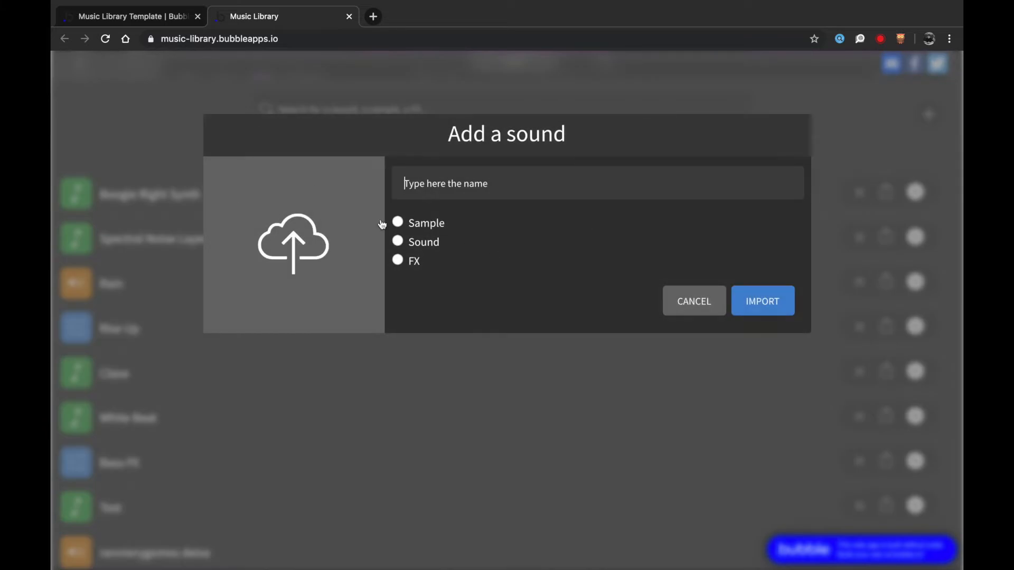
click(702, 308)
click(927, 113)
click(701, 294)
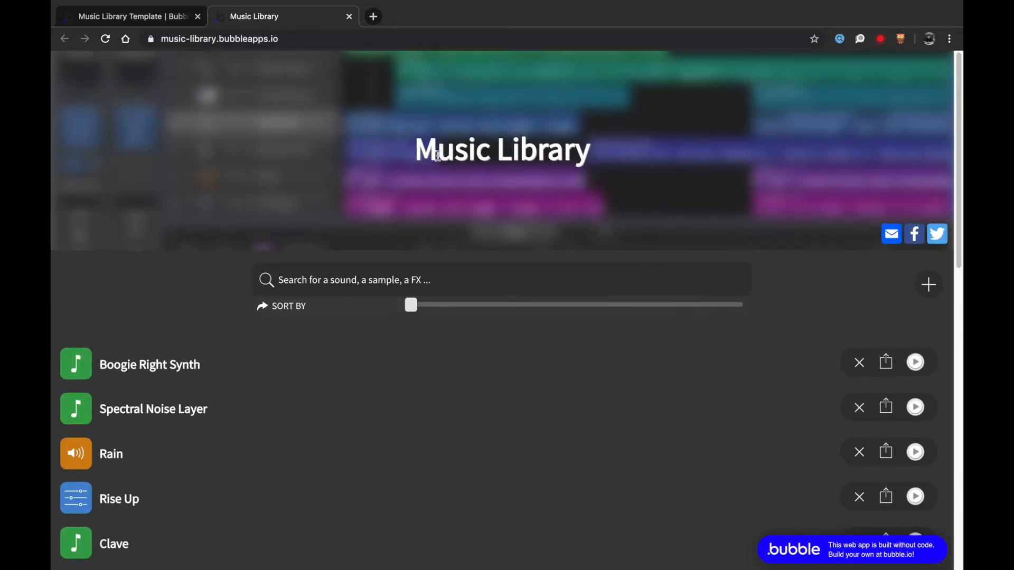
- Browse the Music Library demo page, scrolling the sound list down to the end
drag(437, 156, 637, 186)
click(269, 189)
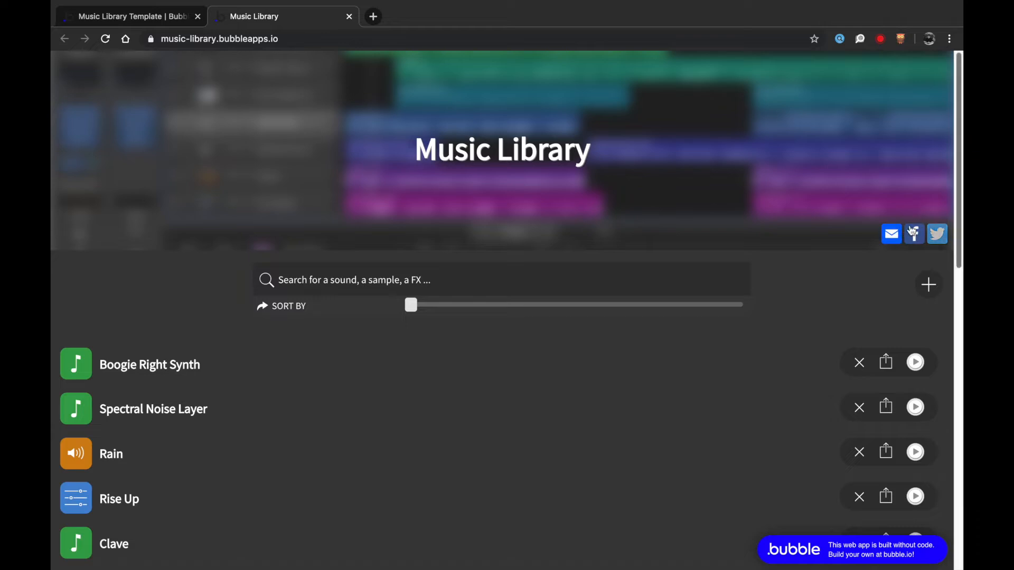
scroll(859, 249, down, 3)
scroll(860, 249, down, 10)
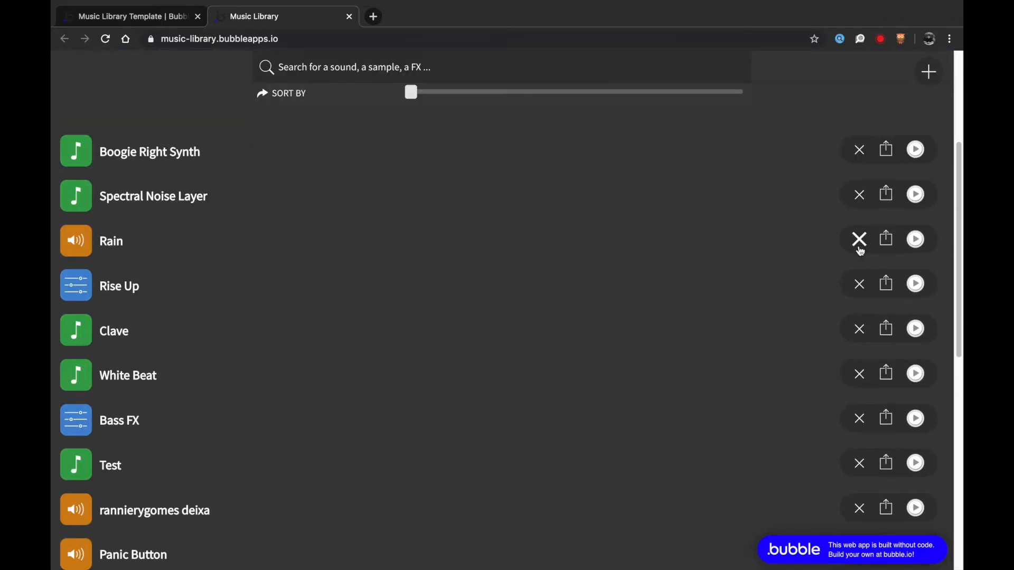
scroll(860, 249, down, 2)
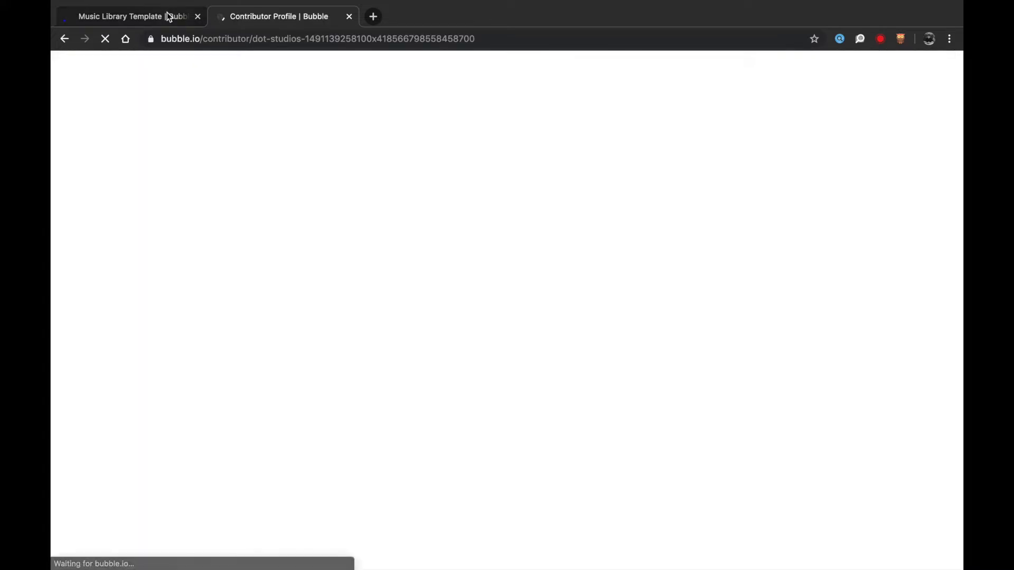
- Take the free Music Library template and go to My Apps
click(149, 17)
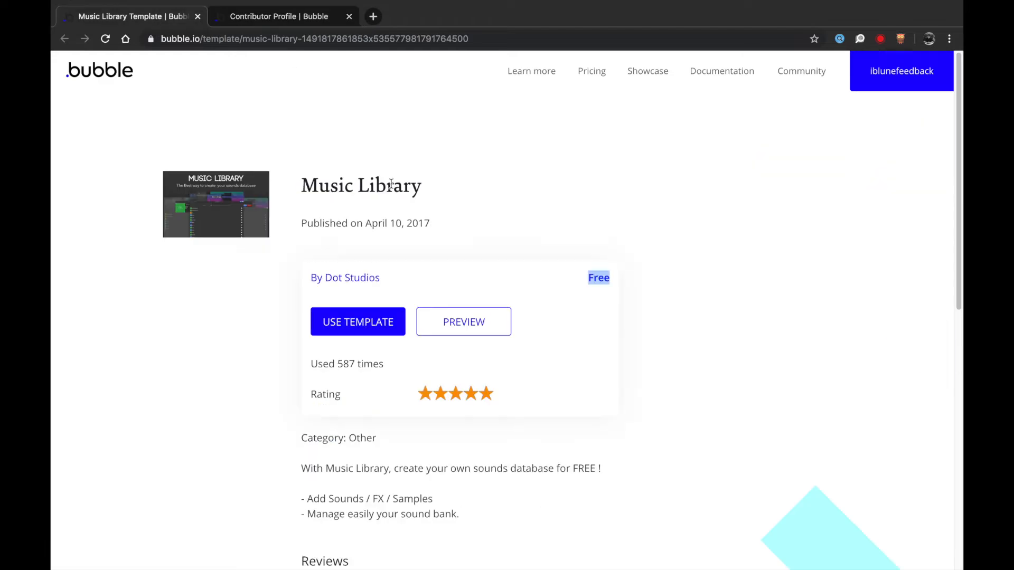
click(358, 330)
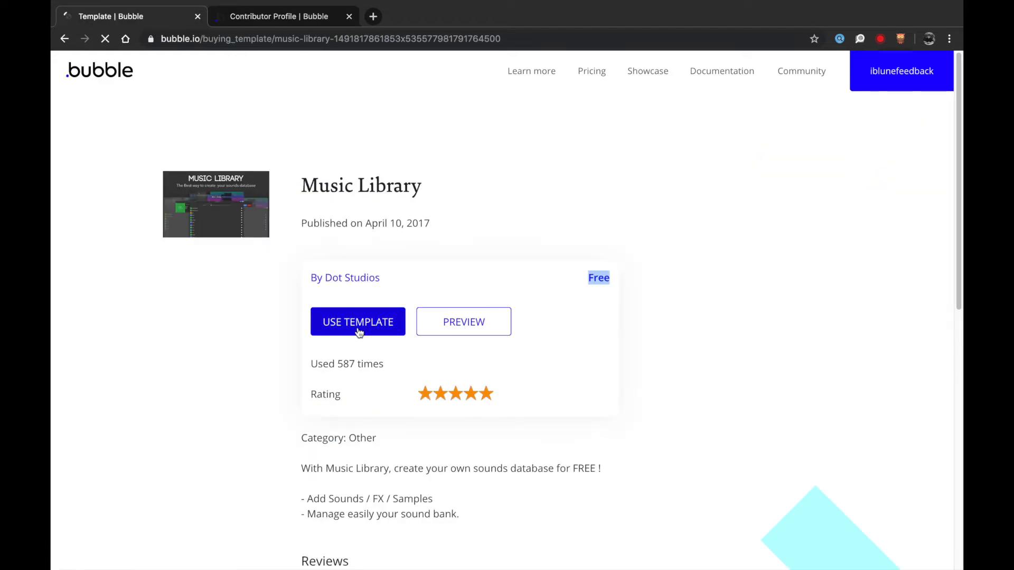
click(511, 356)
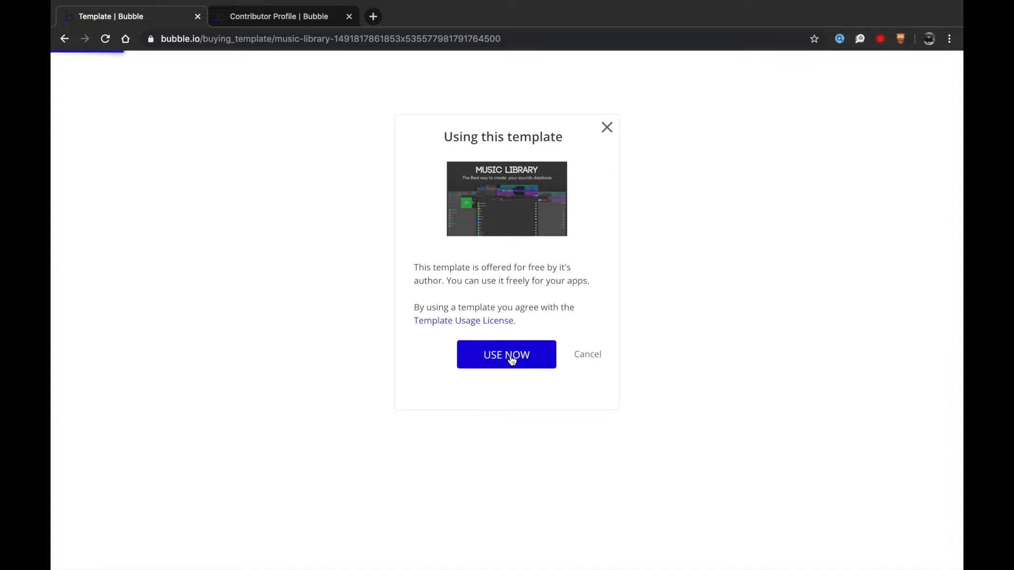
click(502, 358)
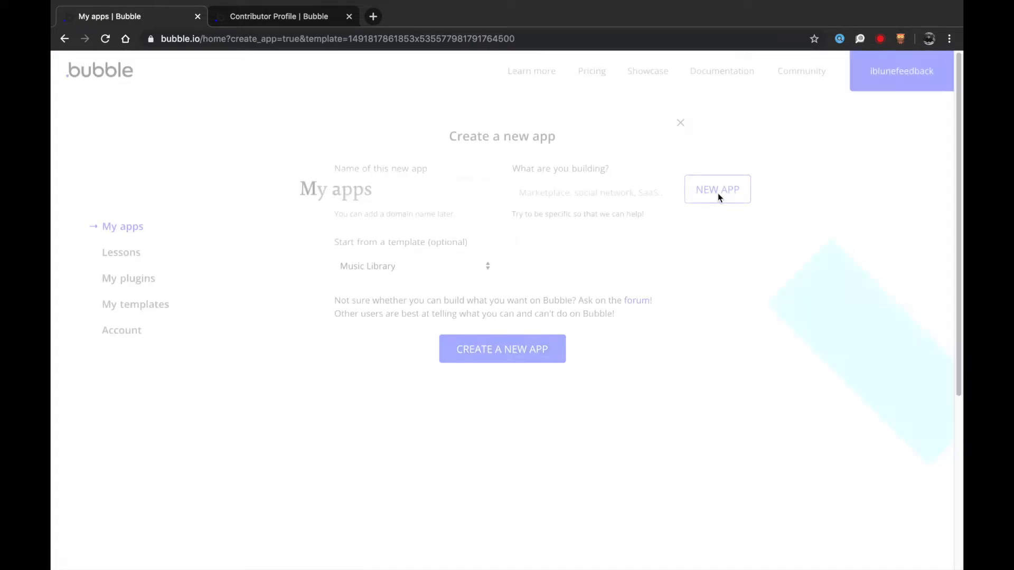
- Create a new app named VBLOG with Music Library as its starting template
click(410, 265)
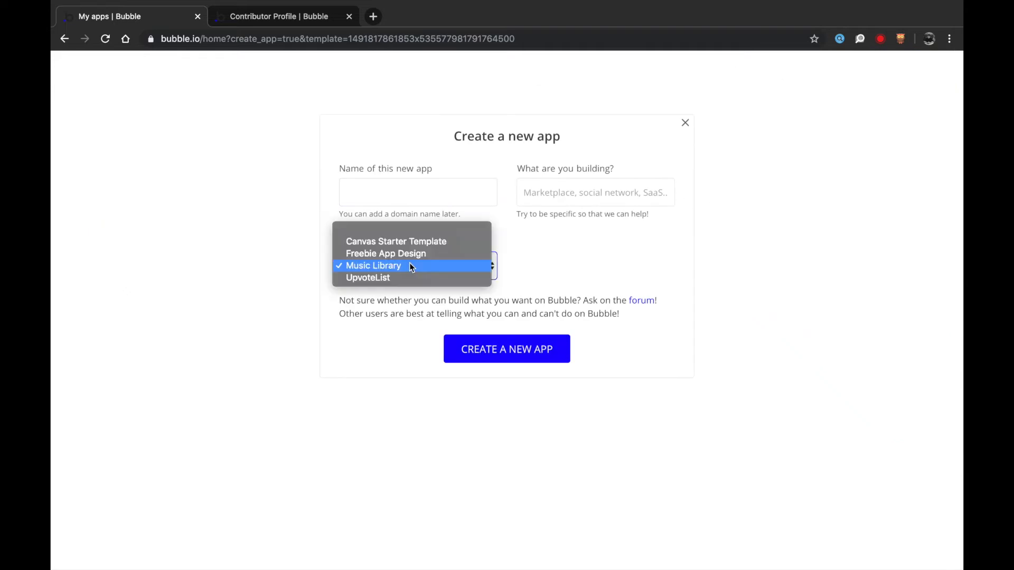
click(460, 216)
click(436, 187)
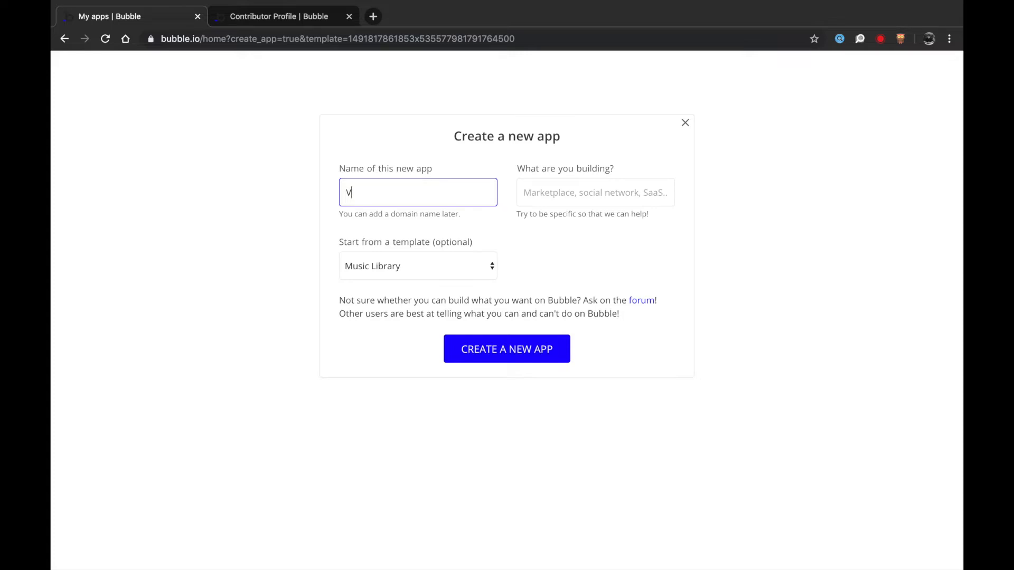
key(Return)
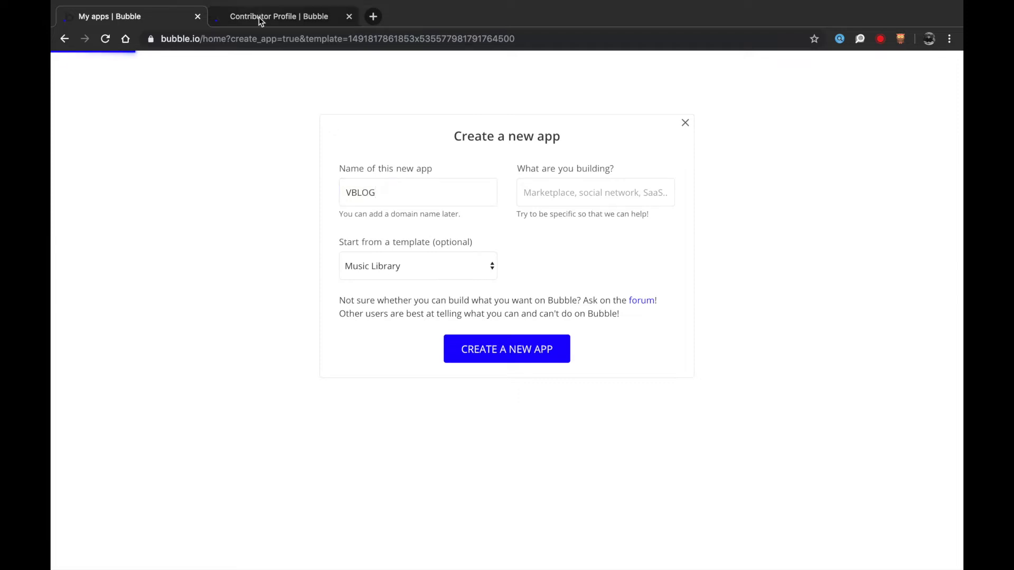
- Look over the Dot Studios contributor profile tab, then close it to keep only the VBLOG editor
click(259, 17)
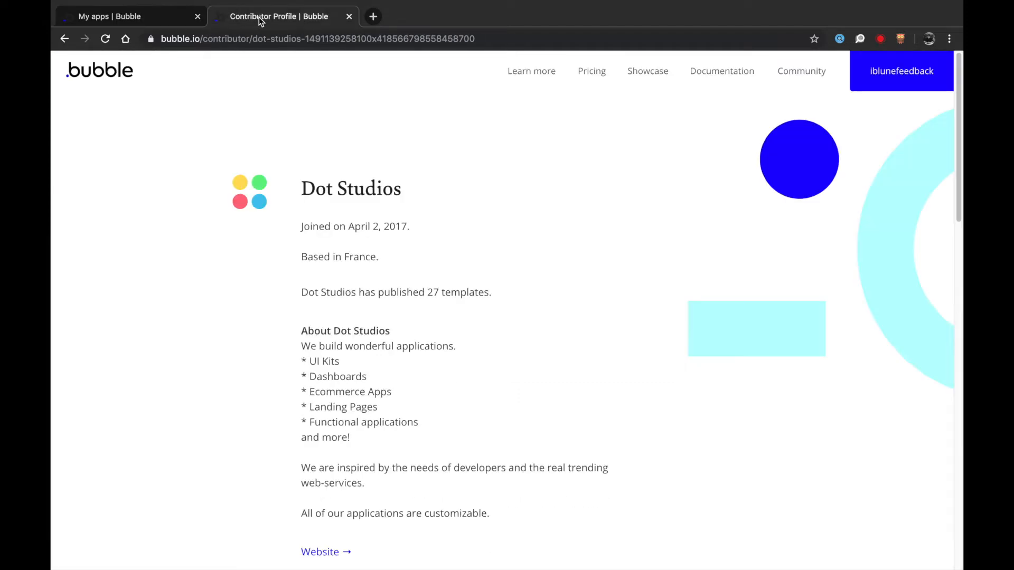
click(153, 20)
click(343, 18)
scroll(309, 125, down, 3)
scroll(308, 125, down, 3)
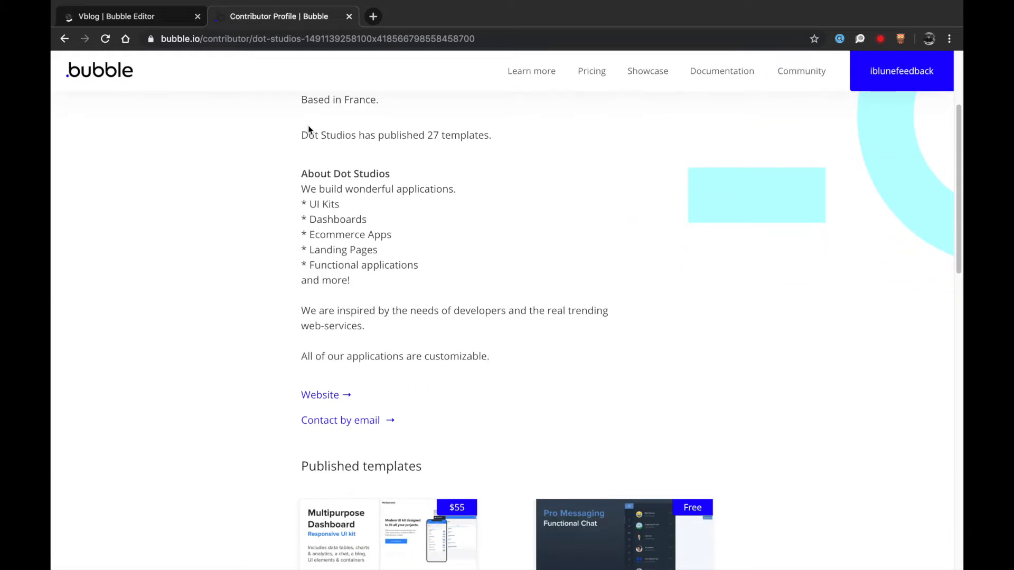
click(349, 17)
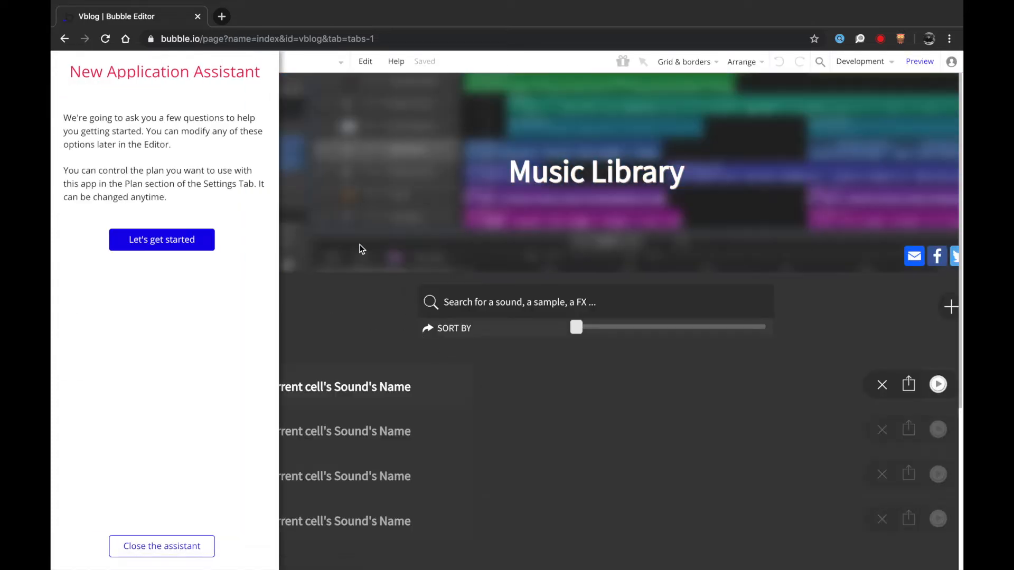
- Close the setup assistant and create a page named account, cloned from index
click(175, 548)
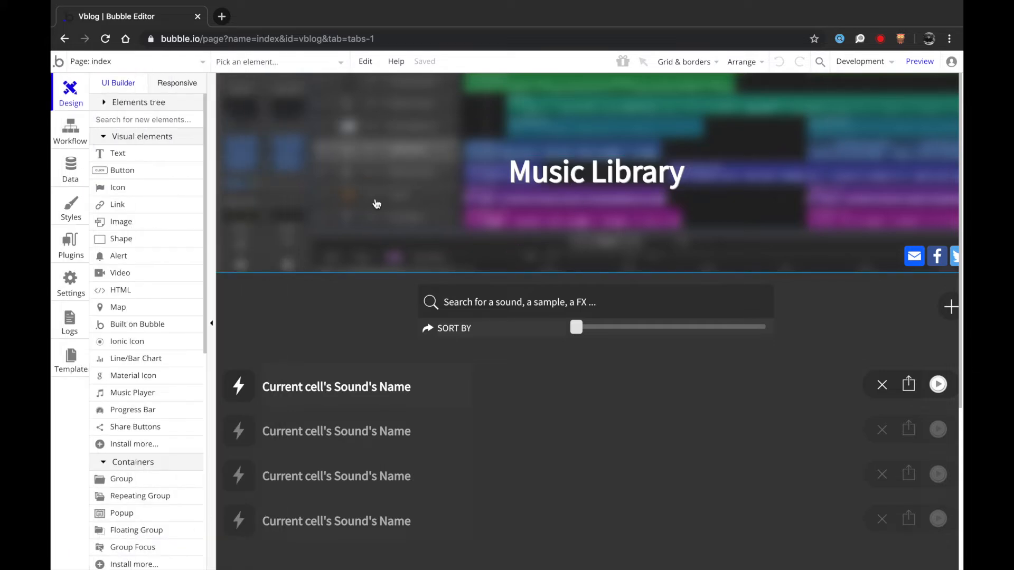
click(129, 61)
click(131, 138)
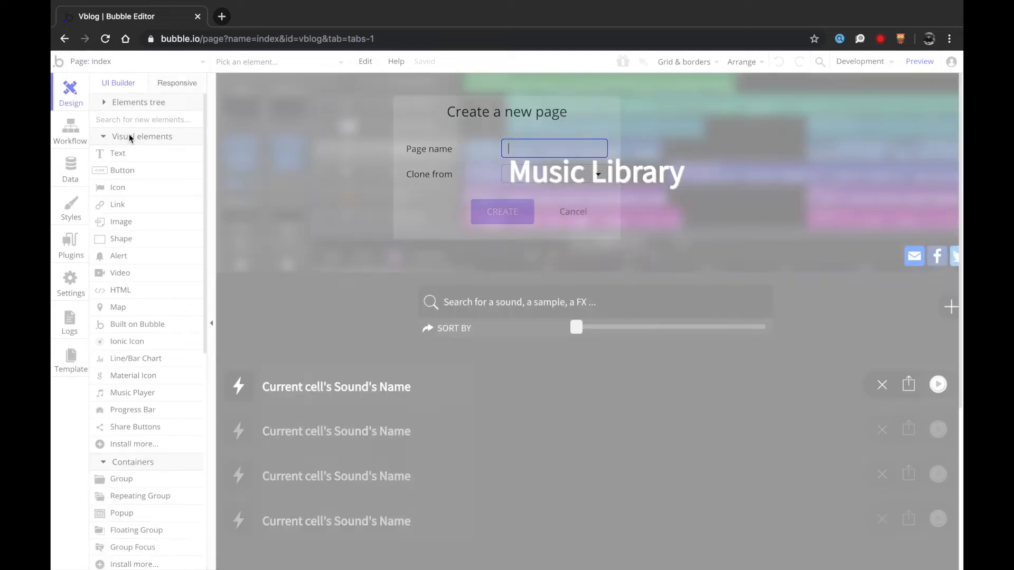
text(account)
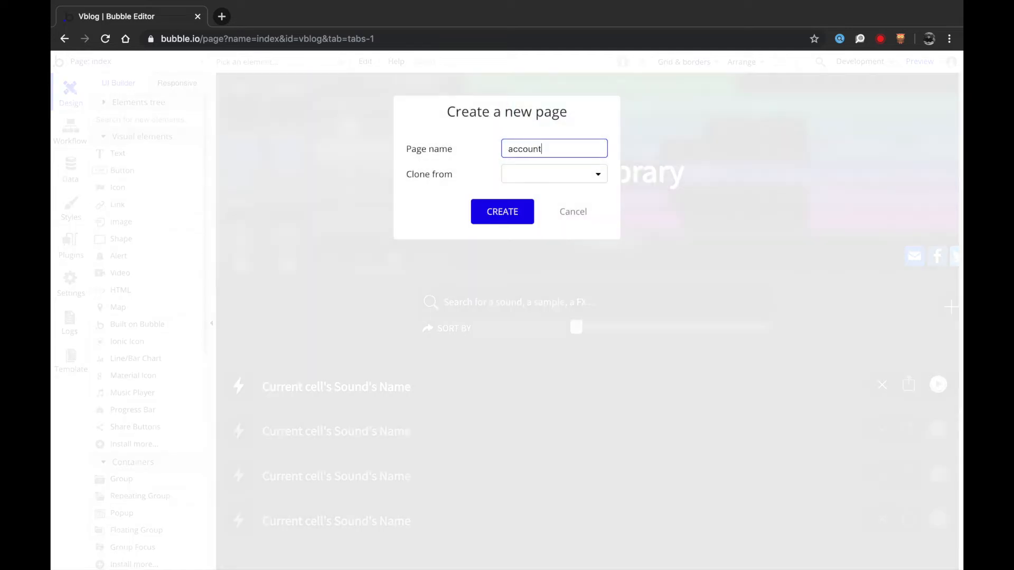
click(562, 177)
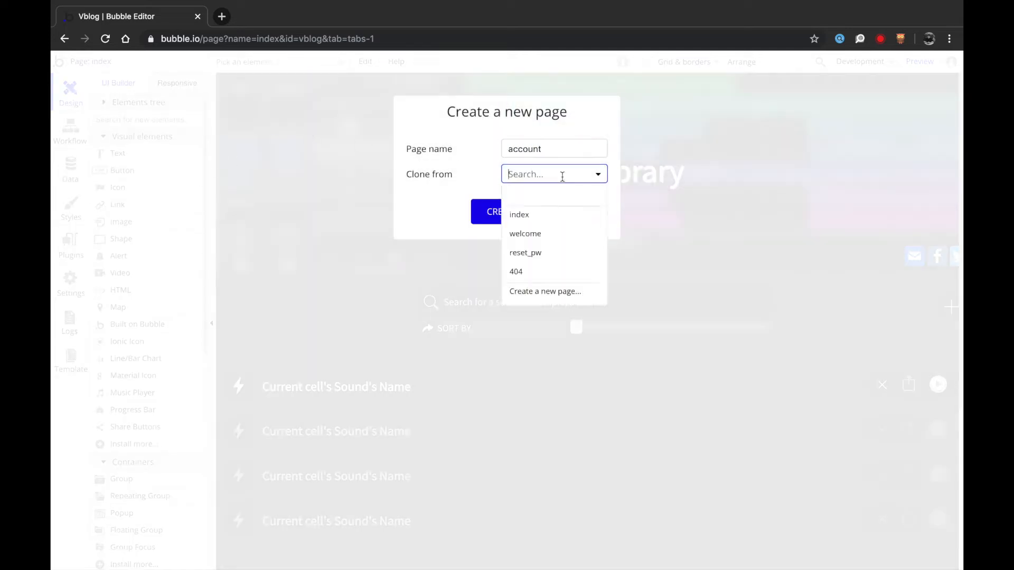
click(536, 217)
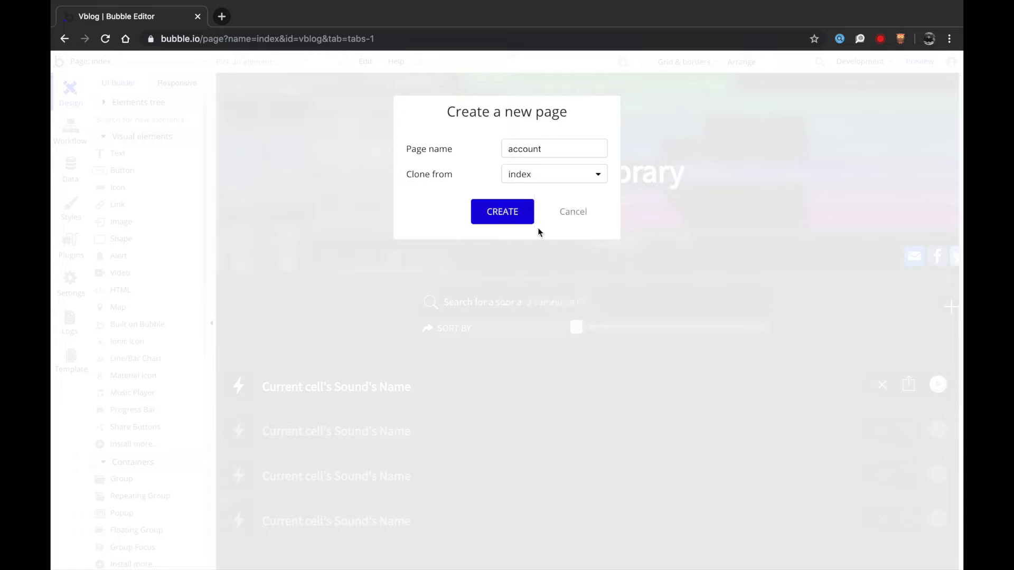
click(512, 210)
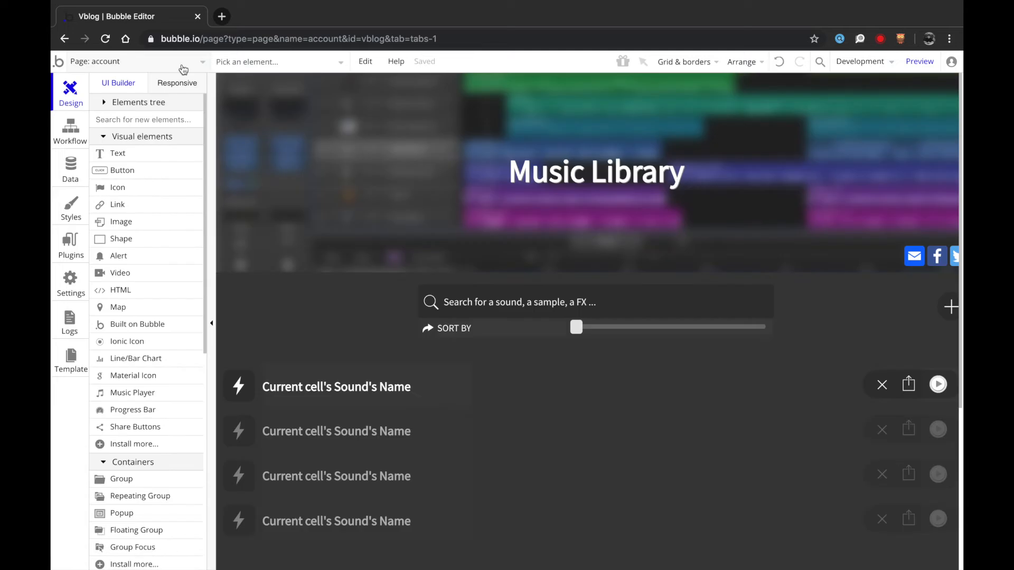
- Look over the welcome page, then return to the index page and select its search input
click(183, 63)
click(176, 121)
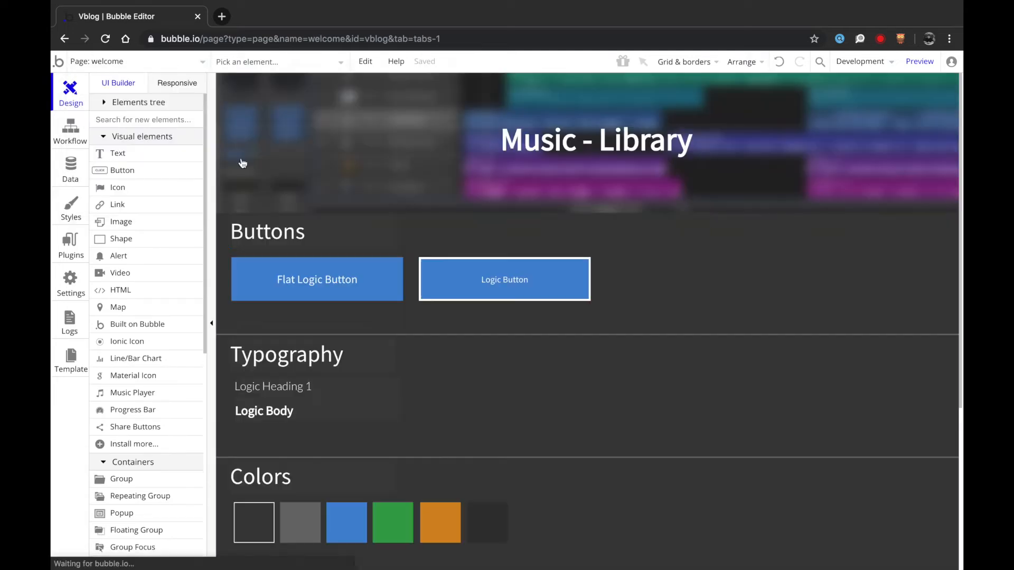
scroll(388, 294, down, 5)
scroll(388, 295, up, 5)
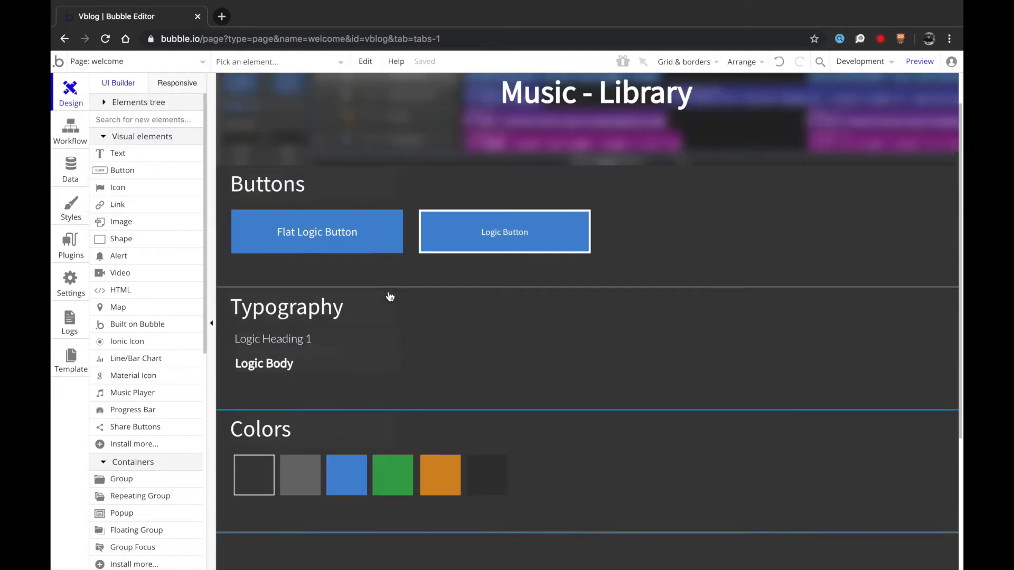
click(152, 64)
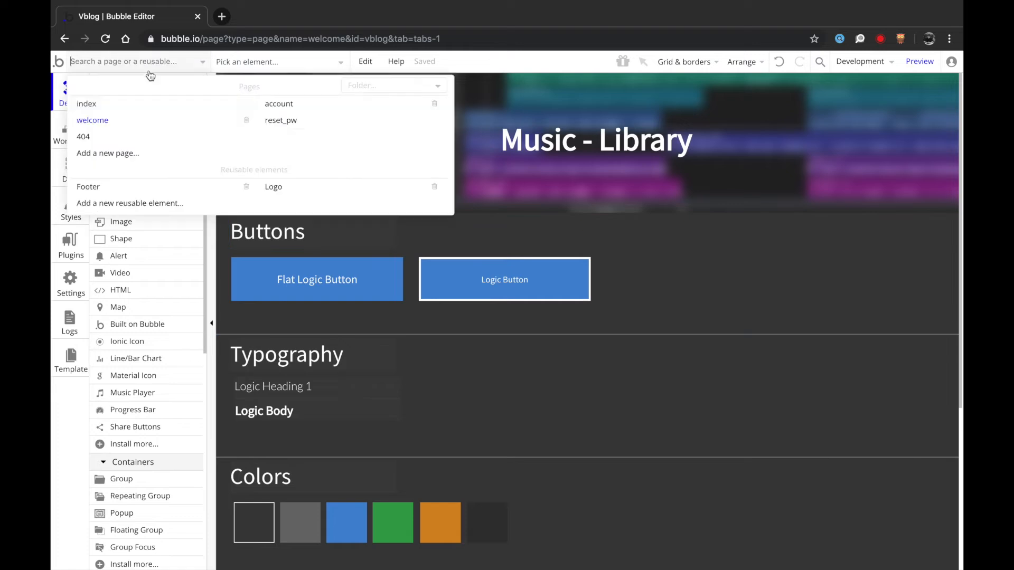
click(149, 108)
click(488, 309)
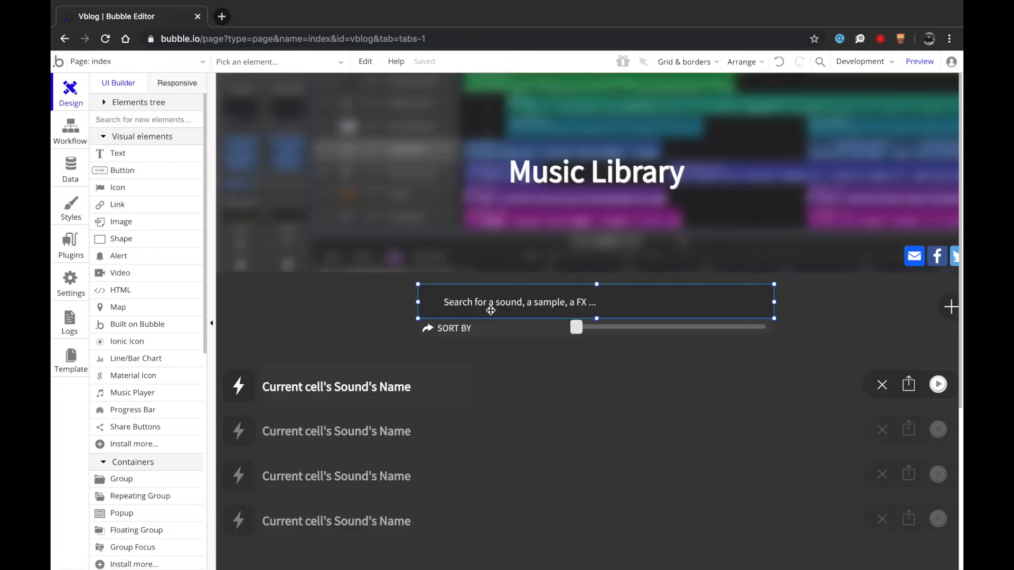
scroll(491, 310, down, 1)
- Delete every element on the index page and draw a new Group A on the empty page
click(819, 277)
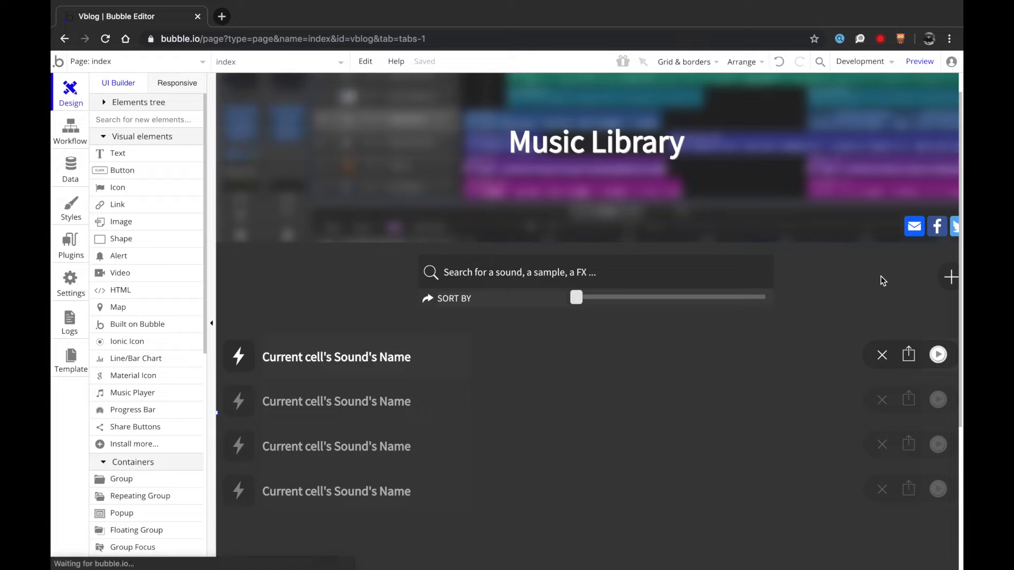
key(Delete)
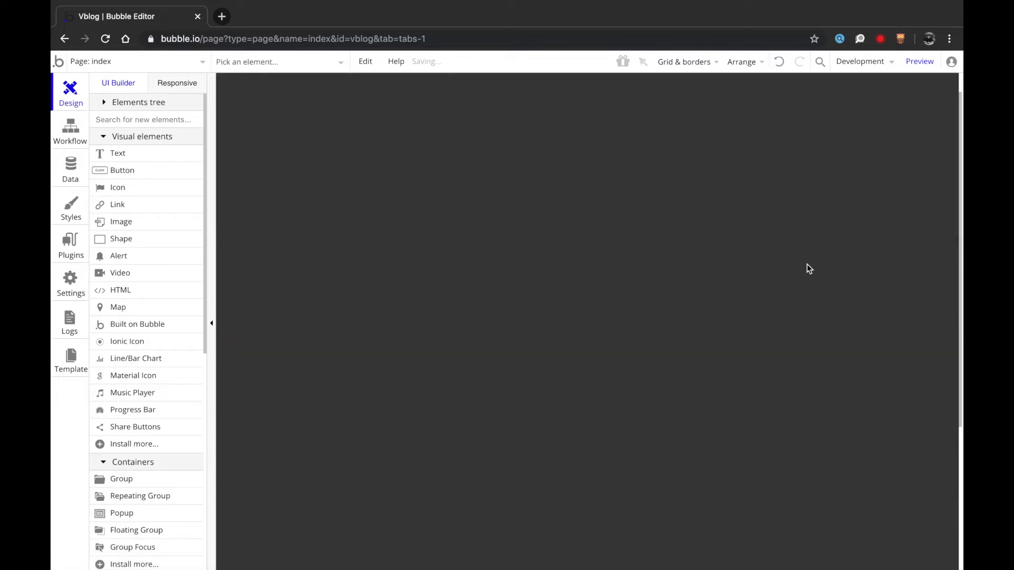
click(126, 480)
mouse_move(273, 167)
mouse_down()
mouse_move(523, 482)
mouse_move(543, 523)
mouse_up()
drag(467, 414, 450, 430)
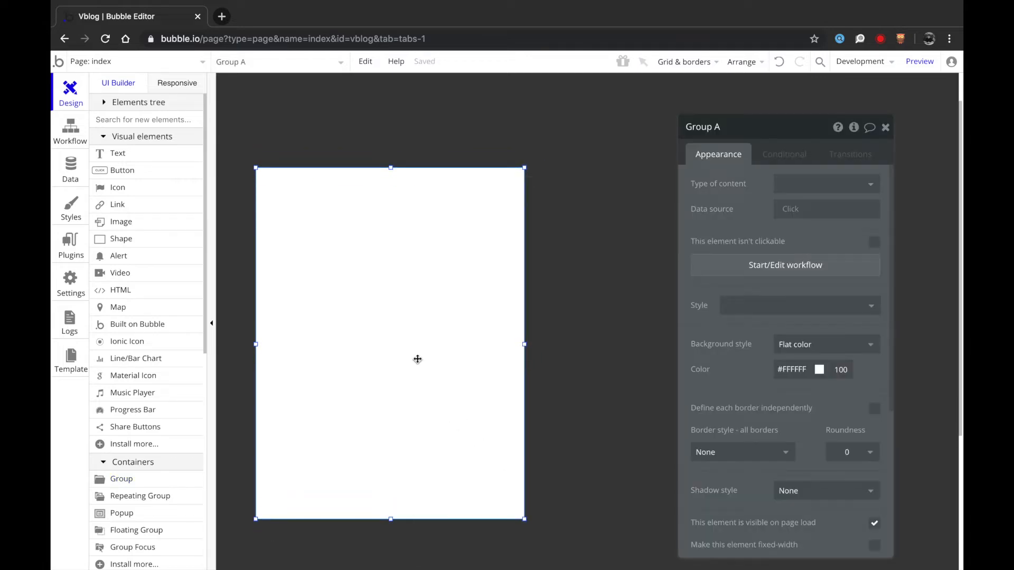
right_click(417, 359)
click(470, 495)
- Try the preset group styles, then clear Group A's style and make its background transparent
click(836, 306)
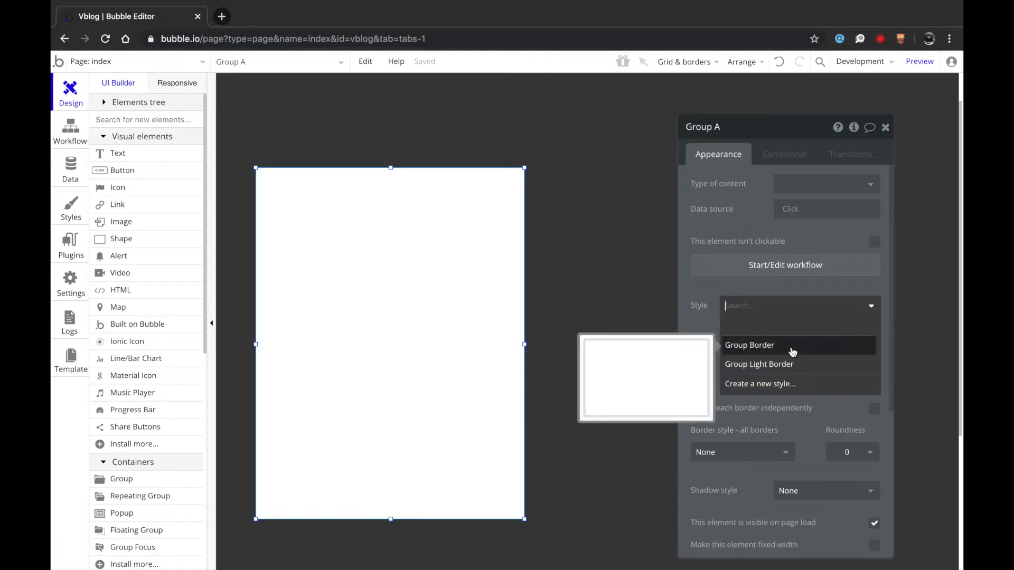
click(793, 365)
click(747, 311)
click(753, 345)
click(747, 309)
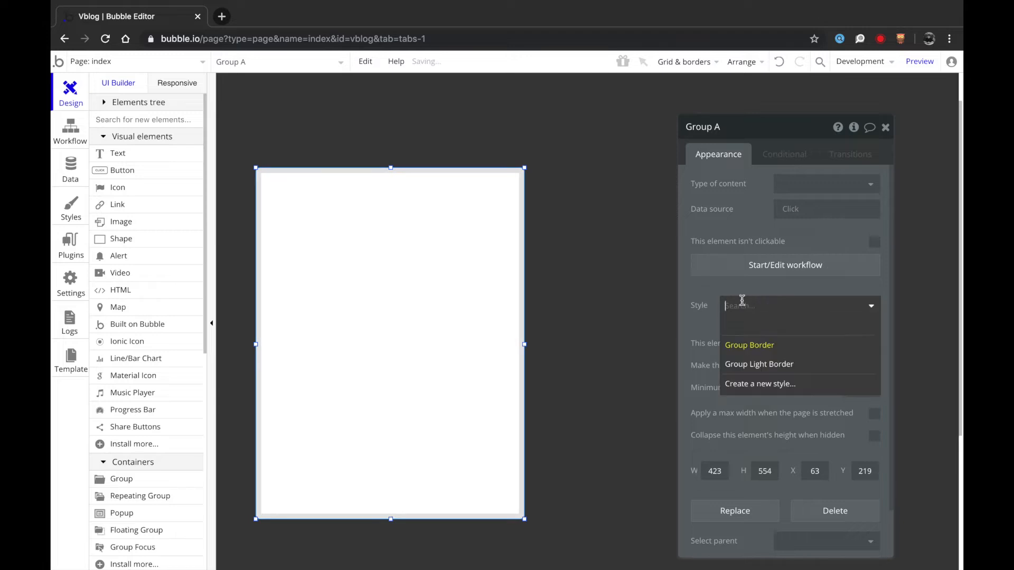
click(753, 328)
click(787, 347)
click(785, 362)
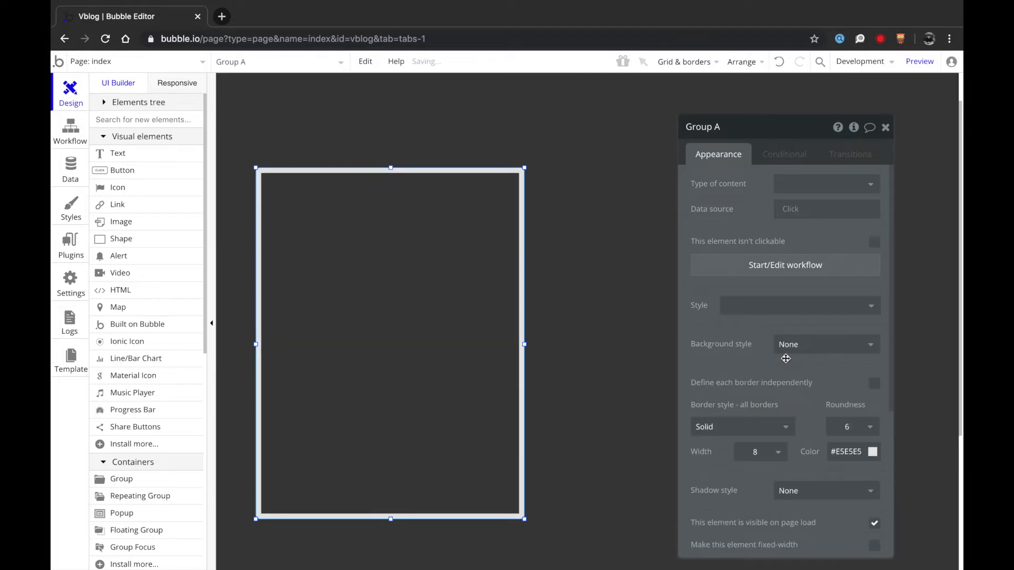
- Keep Group A's corner roundness at 6 and try a border width of 2
click(638, 300)
click(525, 275)
click(857, 436)
click(802, 426)
click(778, 452)
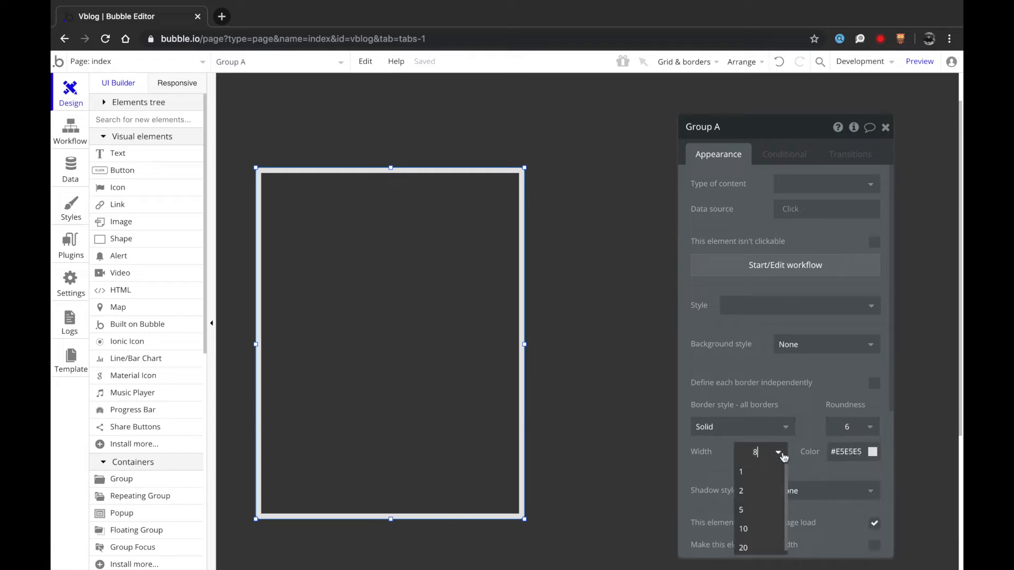
click(770, 490)
click(608, 395)
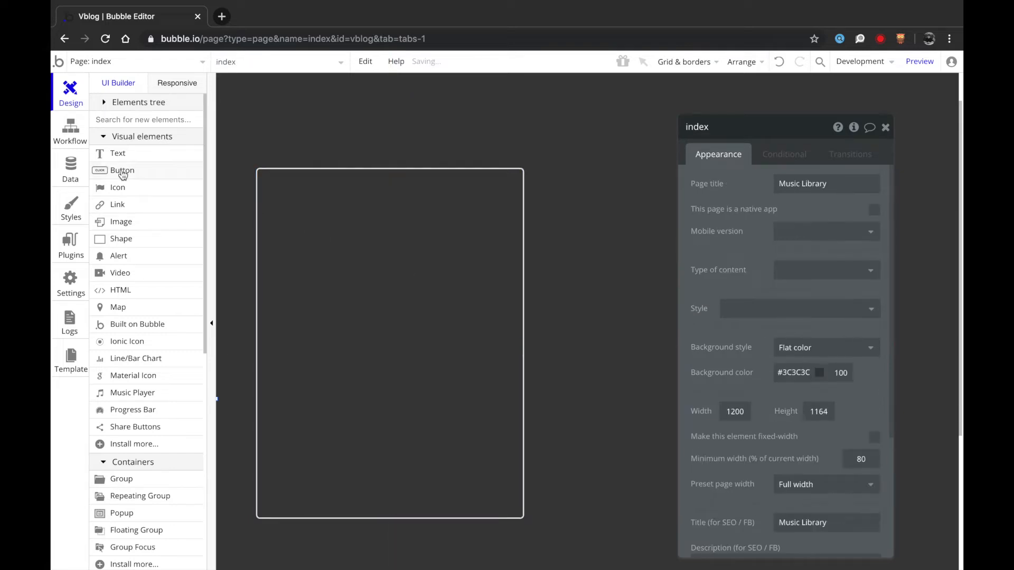
- Remove Group A's border and give it a flat #545454 dark grey background
click(324, 222)
click(755, 427)
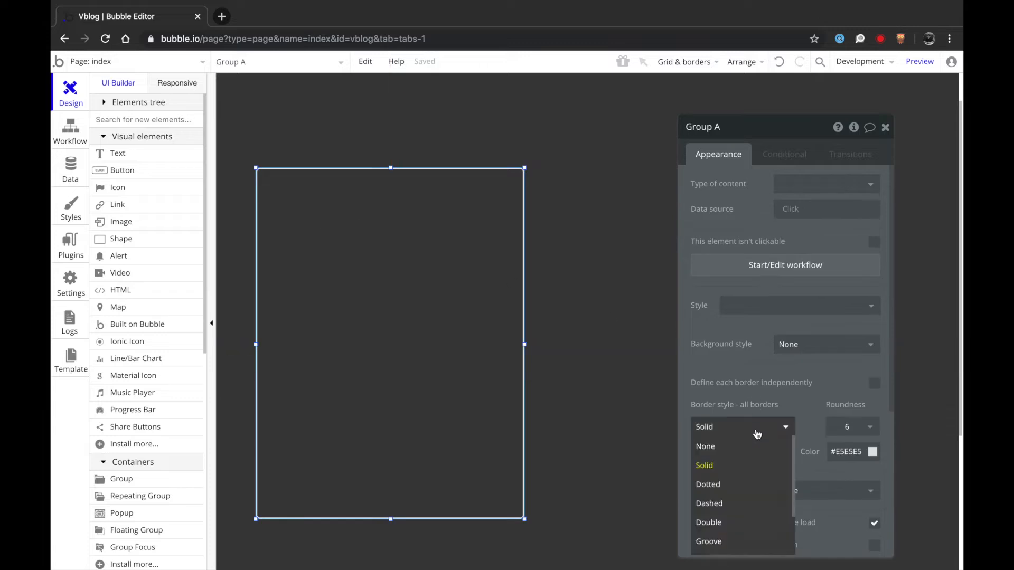
click(736, 438)
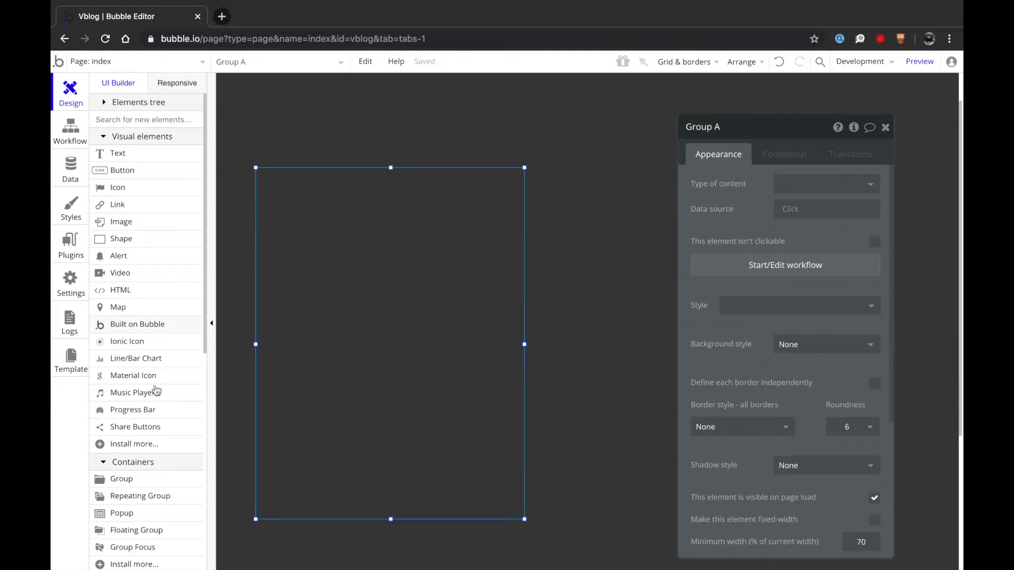
scroll(145, 457, down, 1)
click(809, 346)
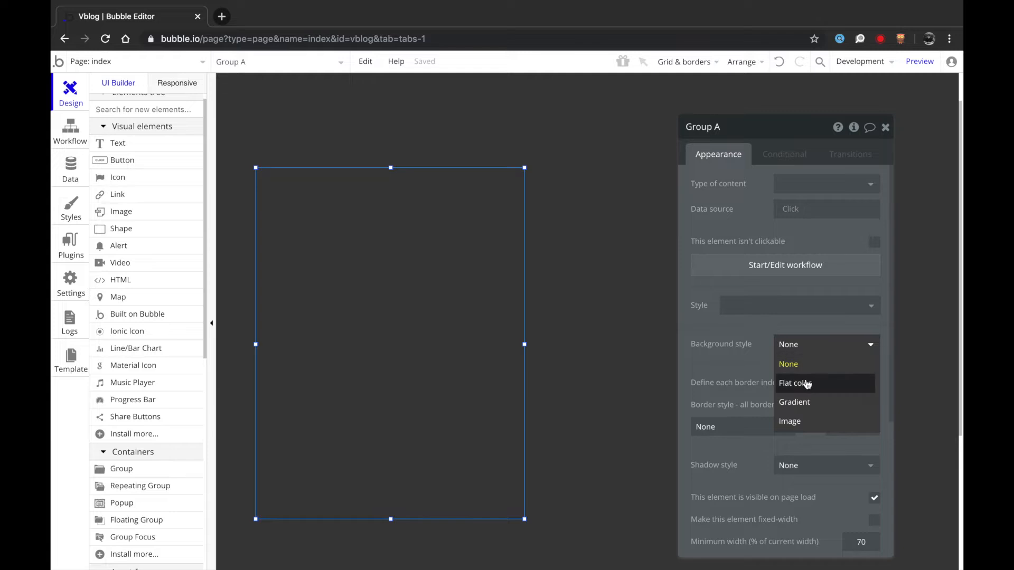
click(797, 382)
click(795, 368)
drag(787, 397, 720, 446)
click(598, 429)
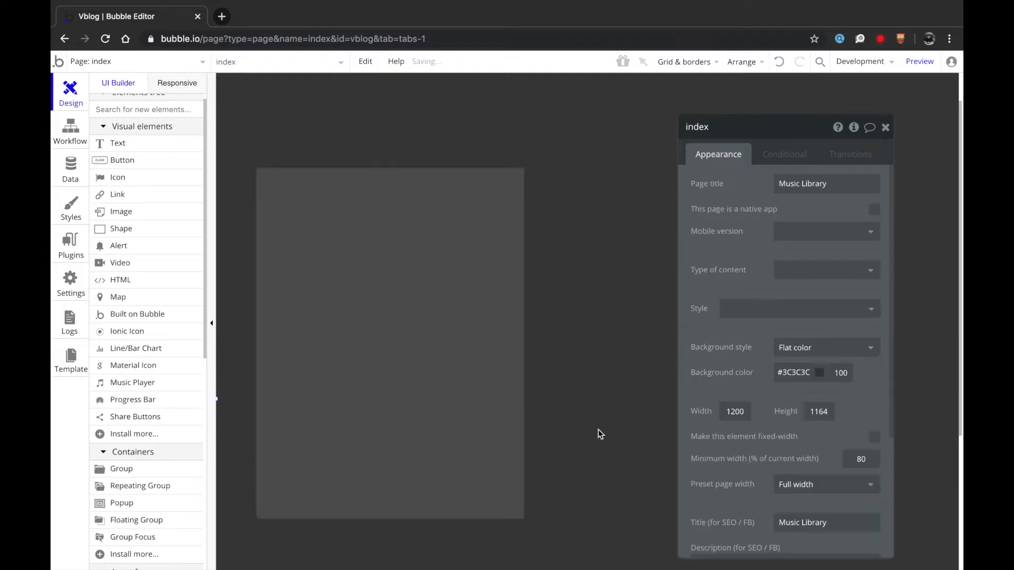
click(441, 321)
scroll(156, 228, up, 1)
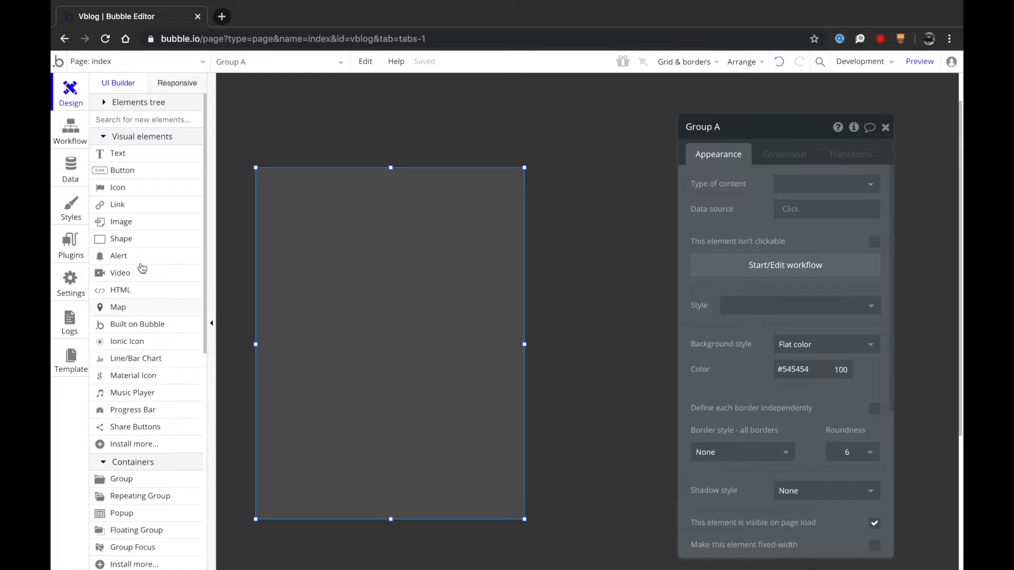
- Add a Login text heading near the top of Group A and send it to the back
click(131, 156)
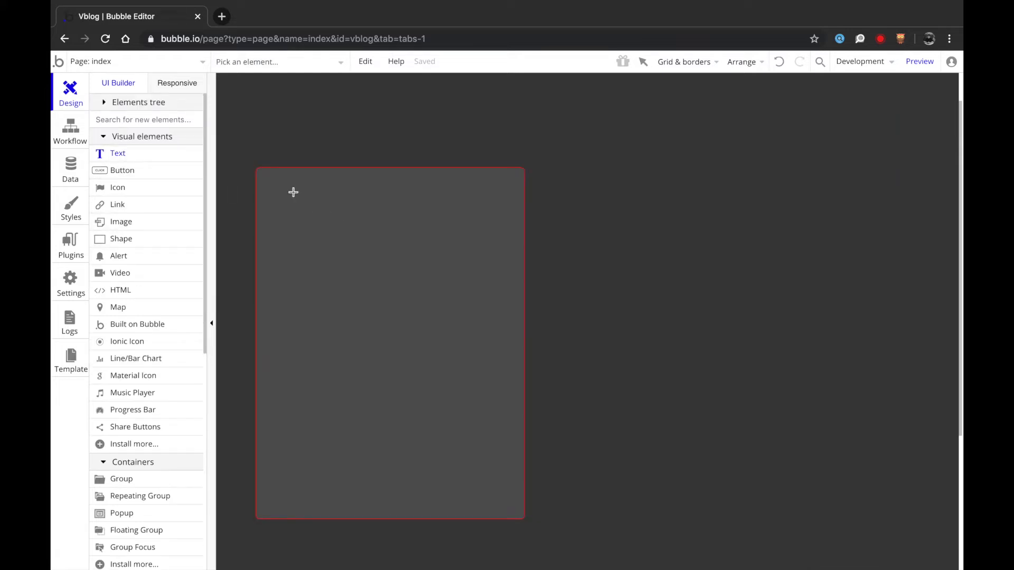
drag(480, 234, 489, 240)
text(Lo)
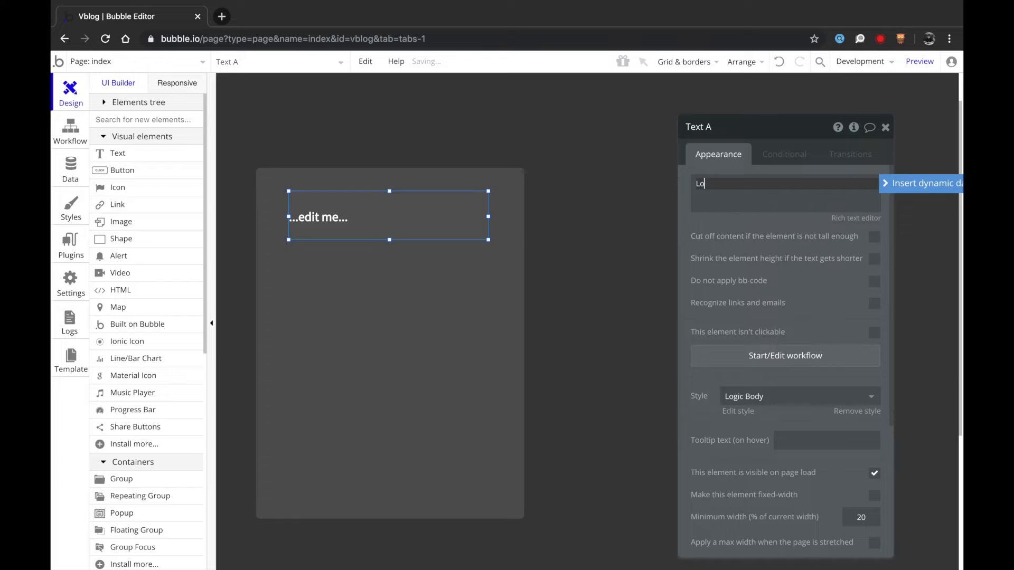
click(439, 276)
click(385, 232)
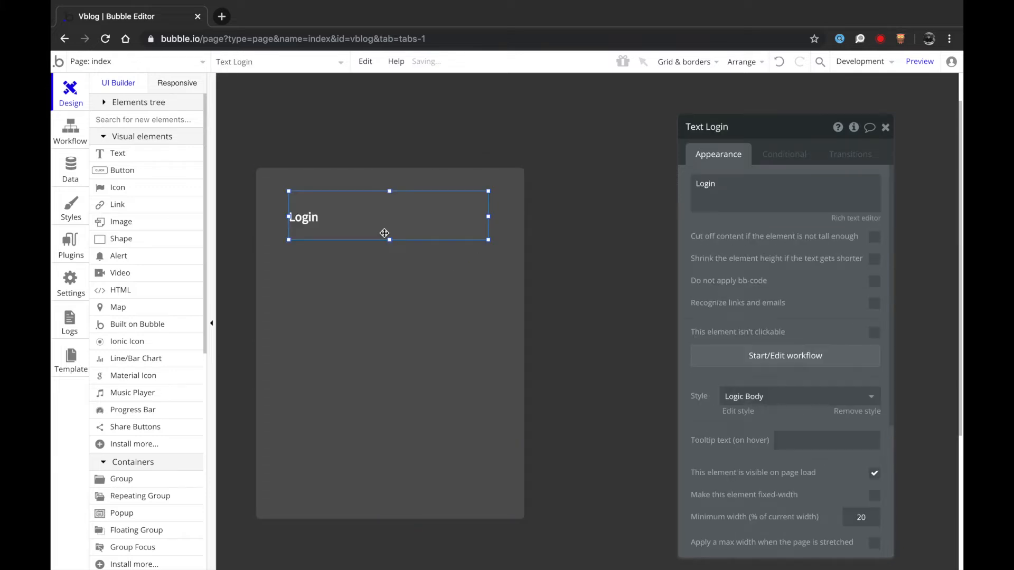
right_click(385, 236)
click(425, 477)
click(339, 331)
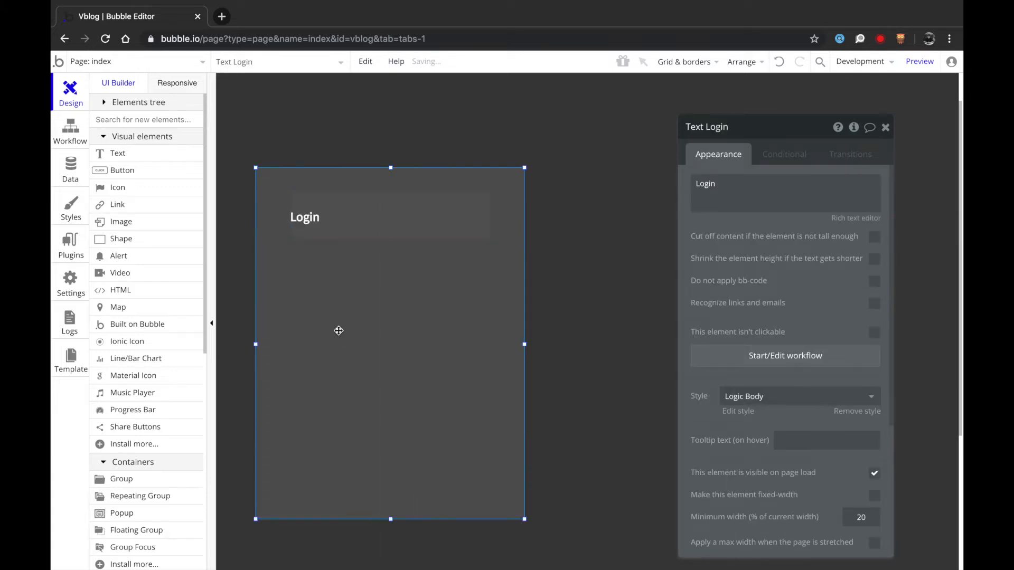
click(345, 224)
- Draw an Input field below the Login heading, lined up with it
scroll(131, 482, down, 2)
scroll(131, 459, up, 2)
text(inp)
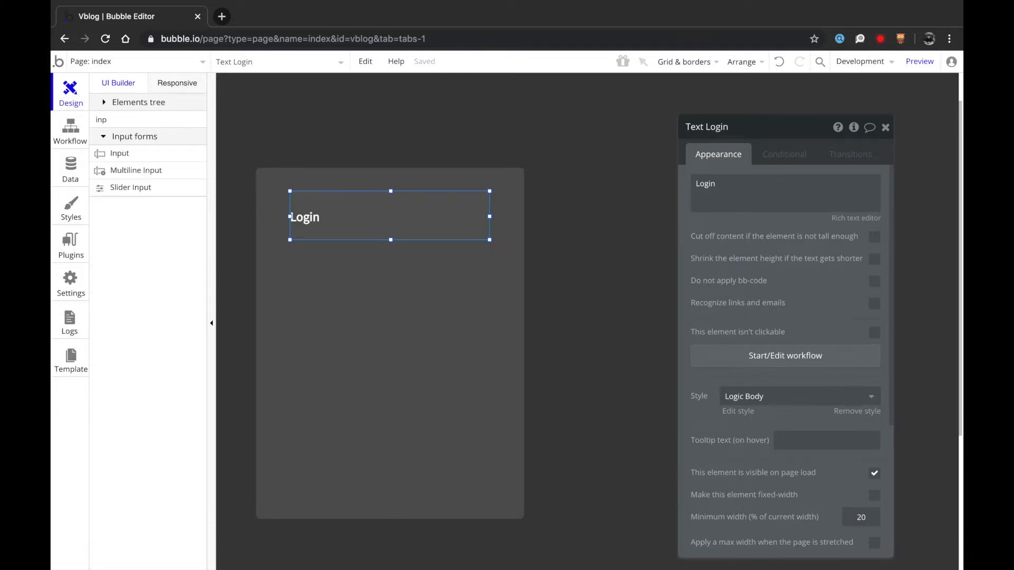
click(127, 153)
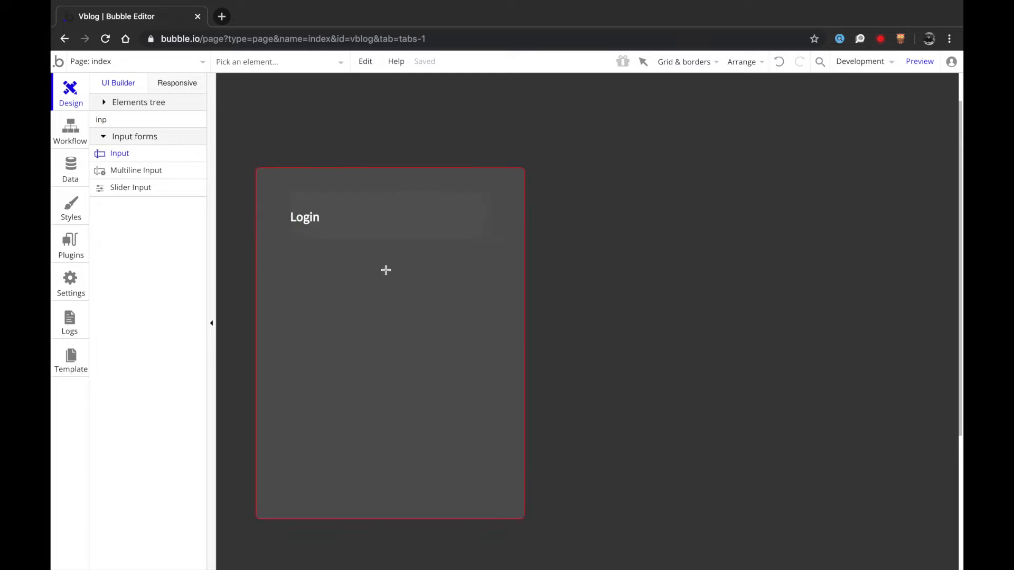
drag(454, 323, 453, 323)
mouse_move(398, 294)
mouse_down()
mouse_move(356, 271)
mouse_move(490, 285)
mouse_up()
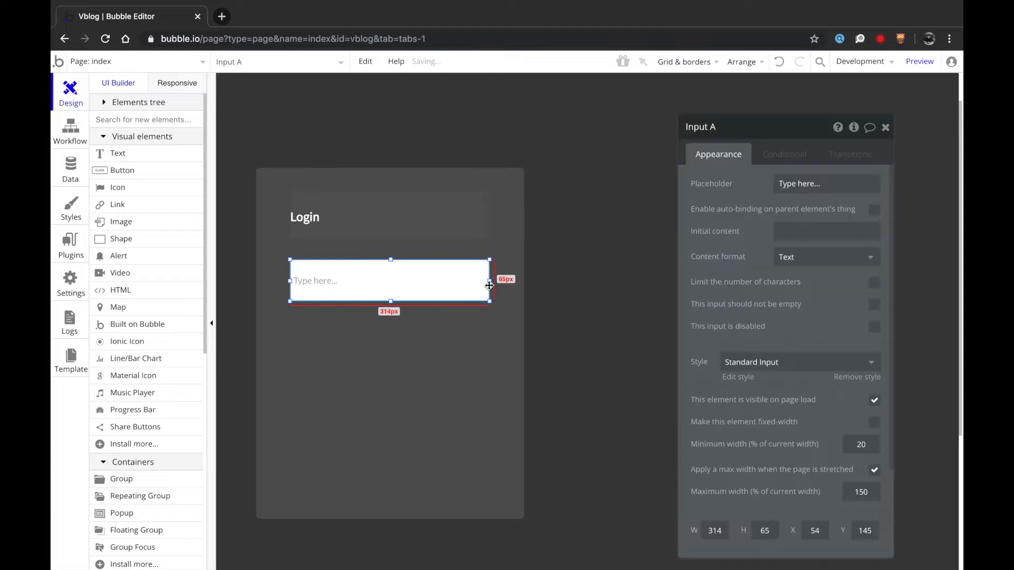
- Duplicate the input below the first and give them placeholders Email and Password
key(super+c)
key(super+v)
drag(413, 290, 407, 345)
click(396, 293)
text(Ea)
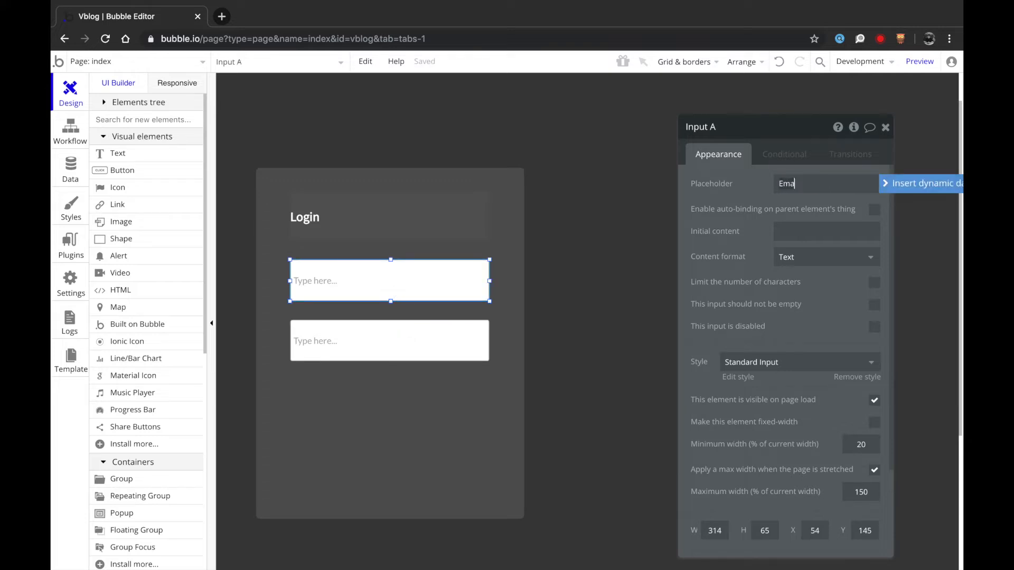
click(288, 344)
text(Password)
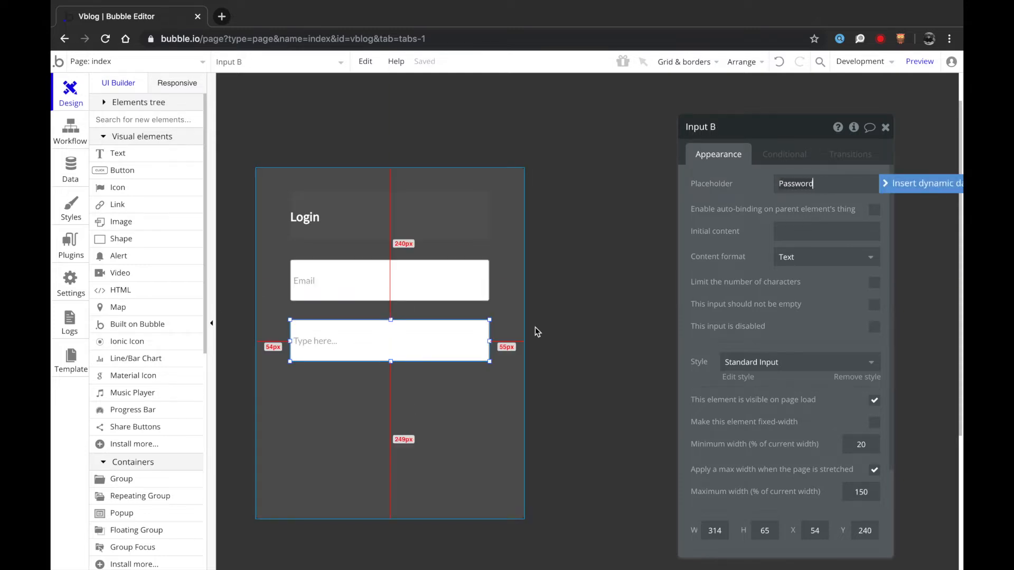
- Set content format to Password on the second input and Email on the first
click(795, 259)
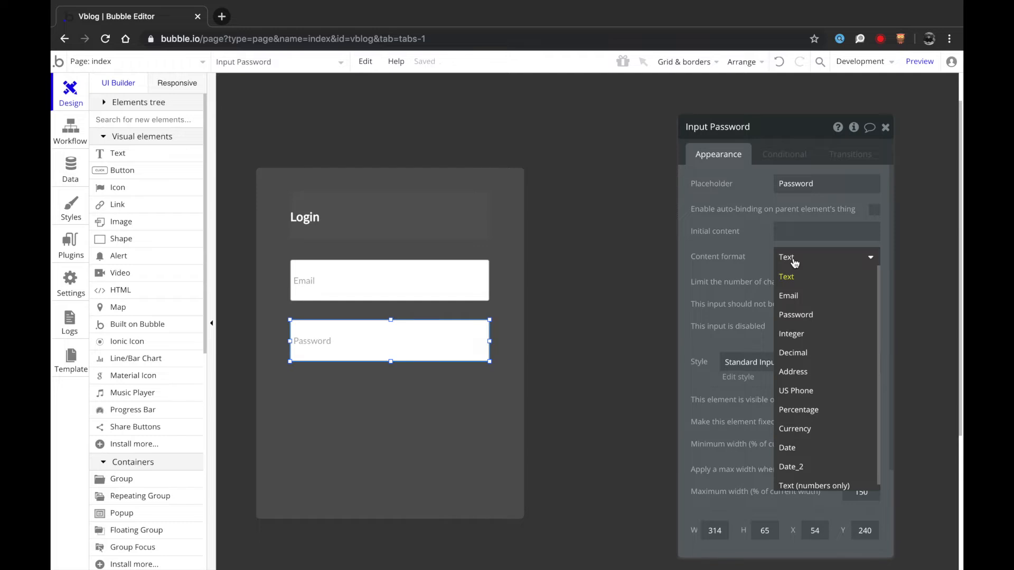
click(796, 315)
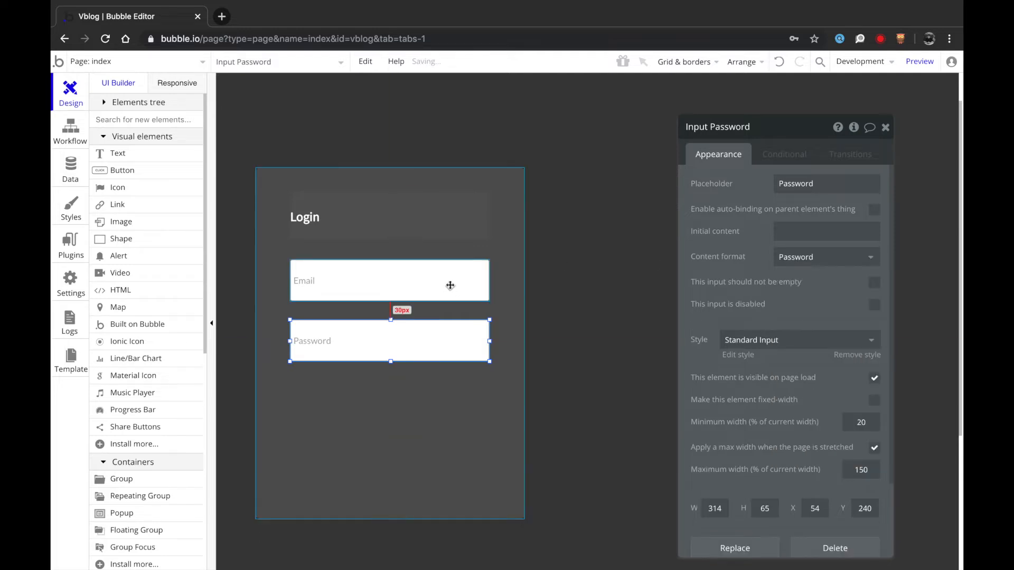
click(450, 285)
click(844, 259)
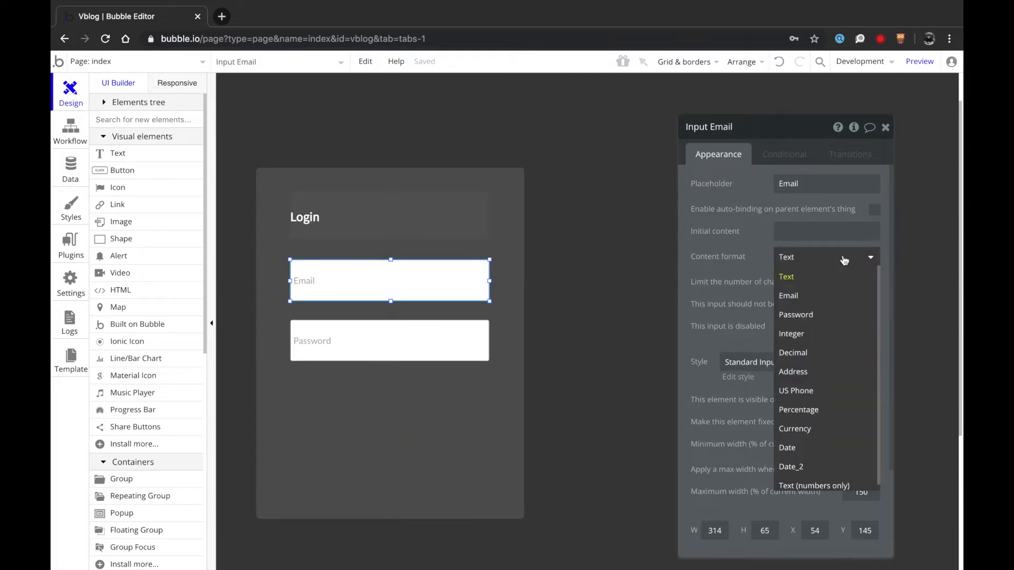
click(824, 295)
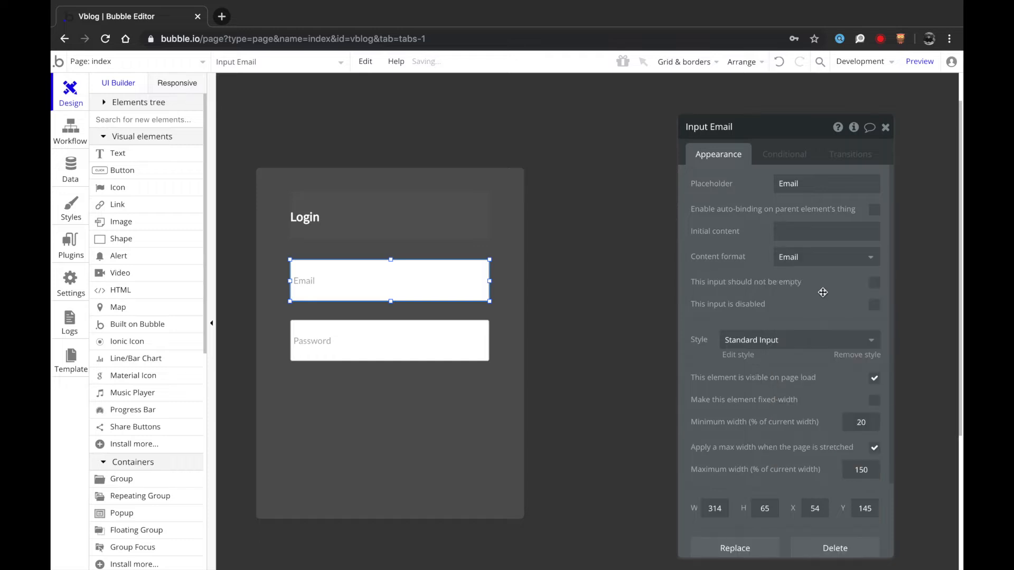
- Draw a new Button A below the Password field
click(180, 176)
mouse_move(386, 411)
mouse_down()
mouse_move(403, 421)
mouse_move(490, 412)
mouse_up()
click(344, 402)
- Apply the Flat Logic Button style and shorten Group A to end just below the button
click(813, 282)
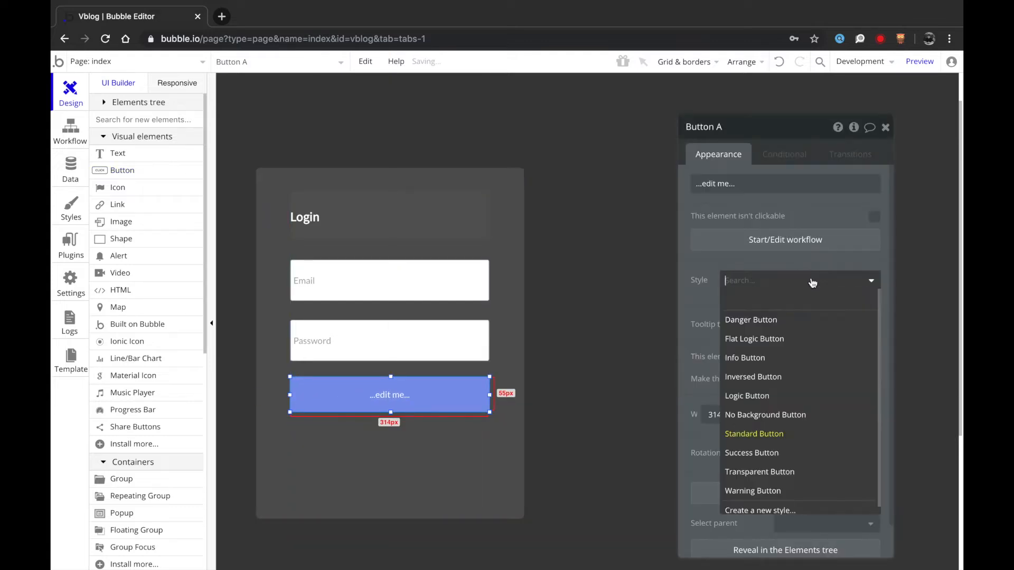
click(767, 340)
click(421, 466)
drag(389, 516, 411, 440)
- Label the button Login and change the heading to 'Have an account already?'
click(410, 402)
text(Login)
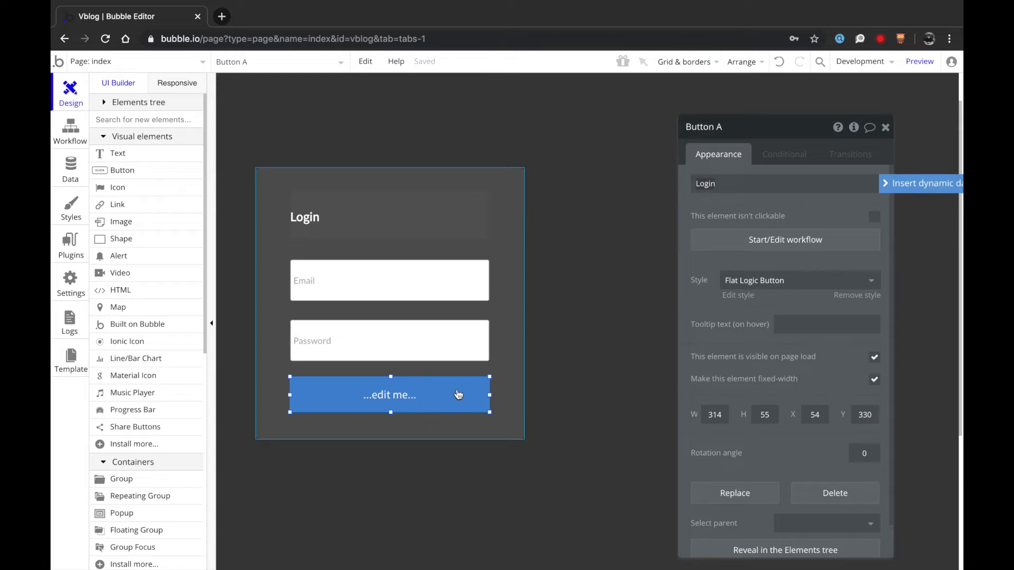
click(570, 382)
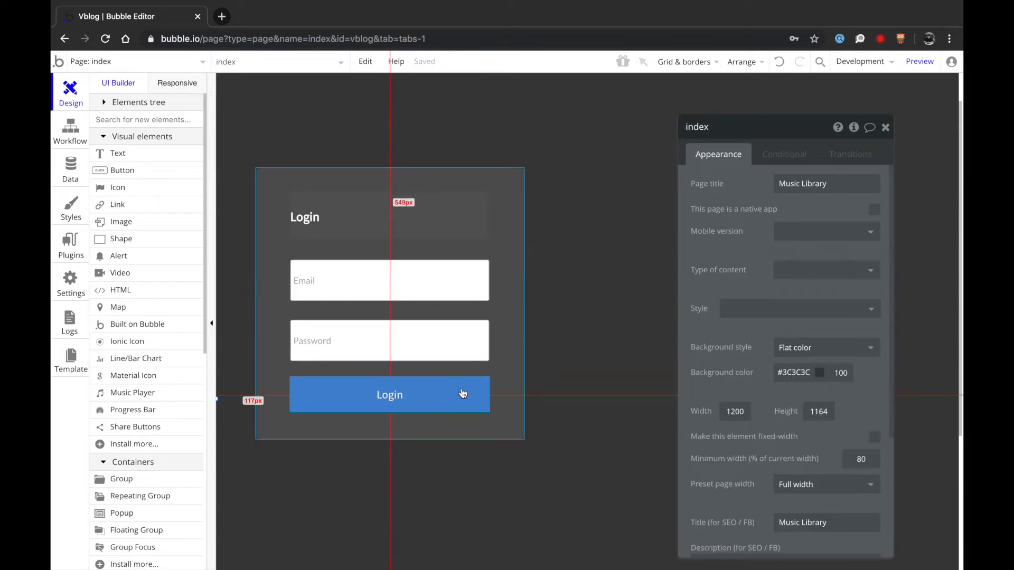
click(435, 235)
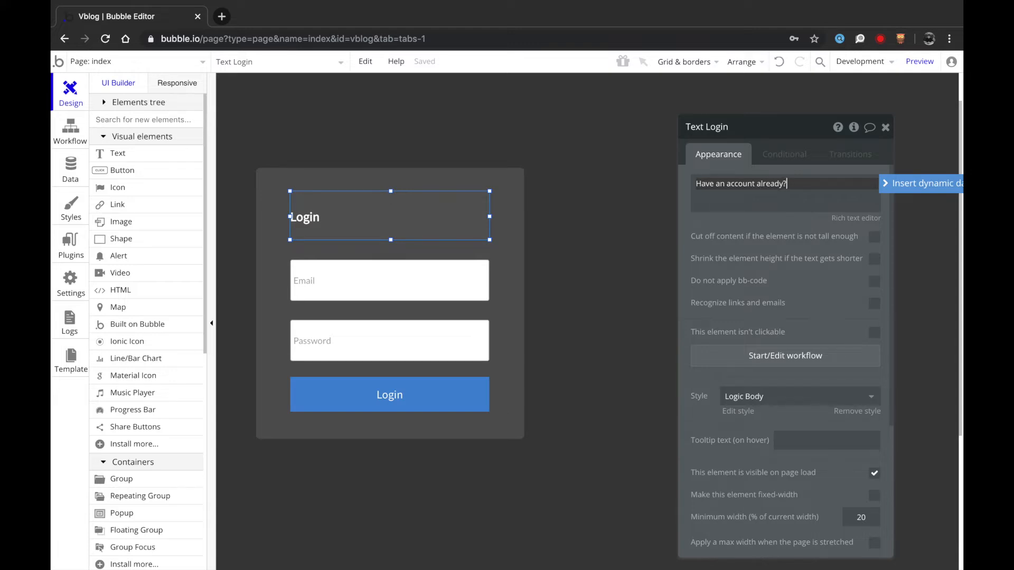
key(Return)
key(BackSpace)
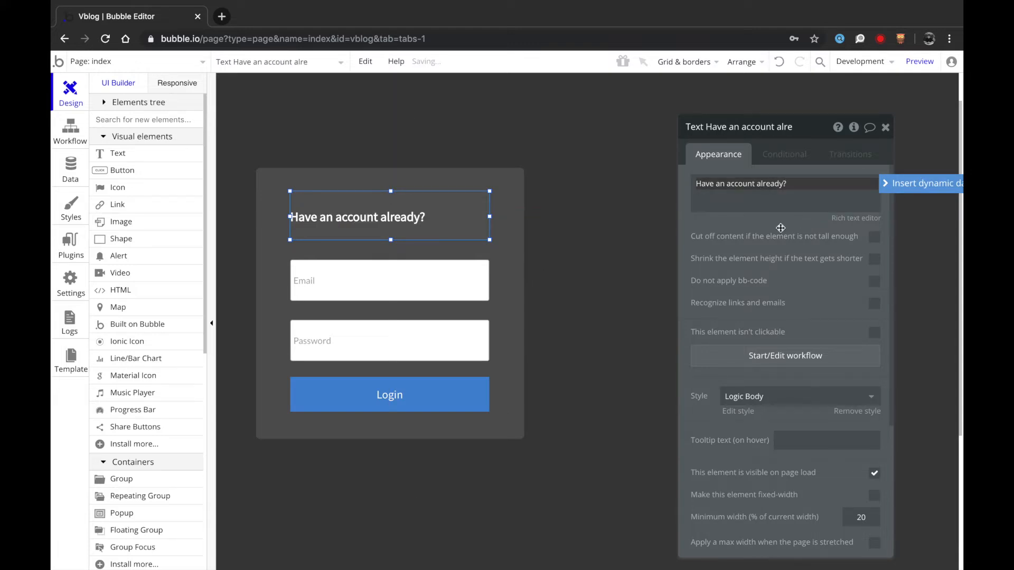
click(581, 266)
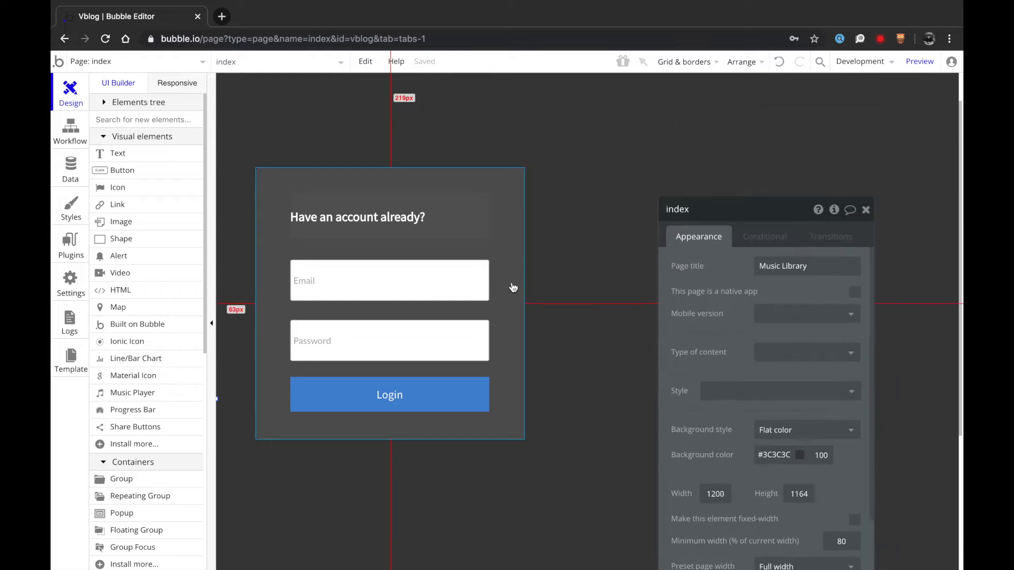
- Add an Account > Log the user in action to the Login button's click workflow
click(396, 404)
click(763, 320)
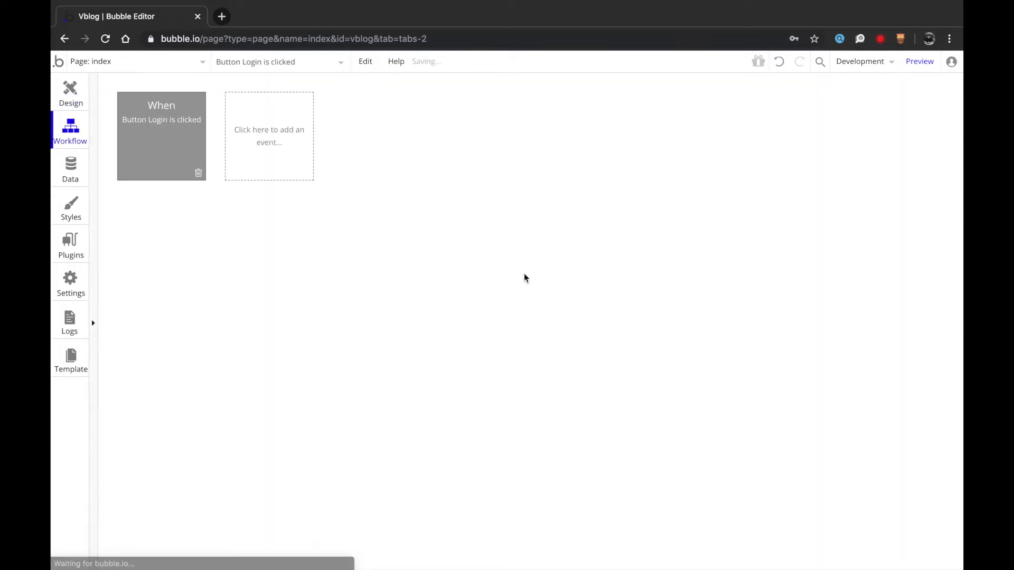
click(161, 217)
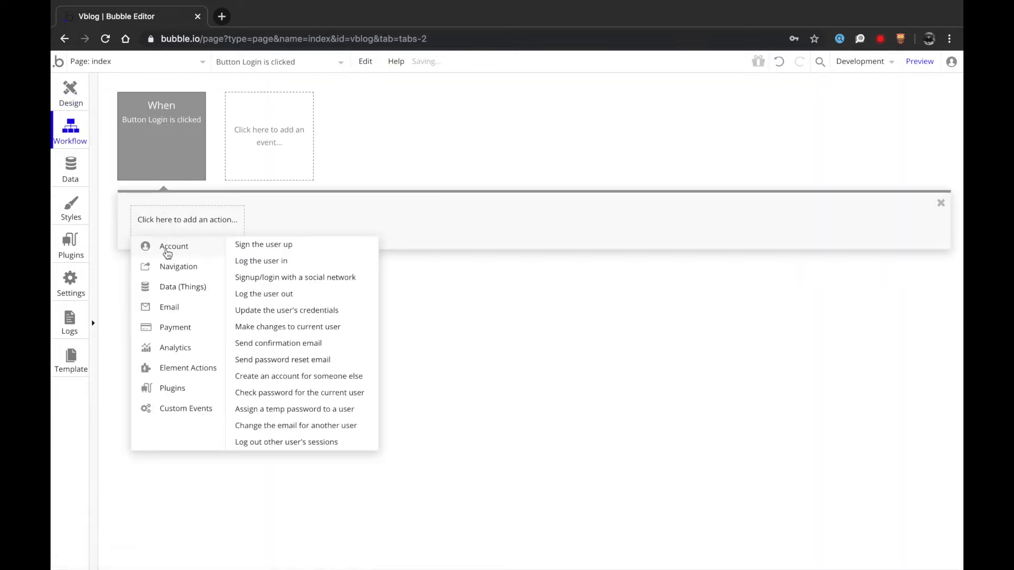
click(264, 271)
- Use the Email and Password inputs' values for login, with Remember the email set to yes
click(763, 240)
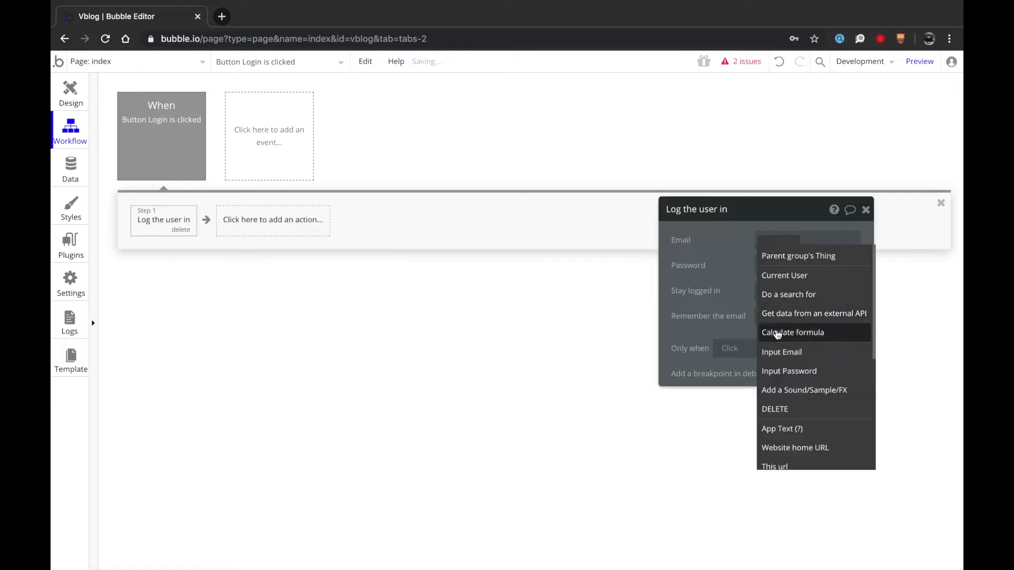
click(787, 352)
click(810, 256)
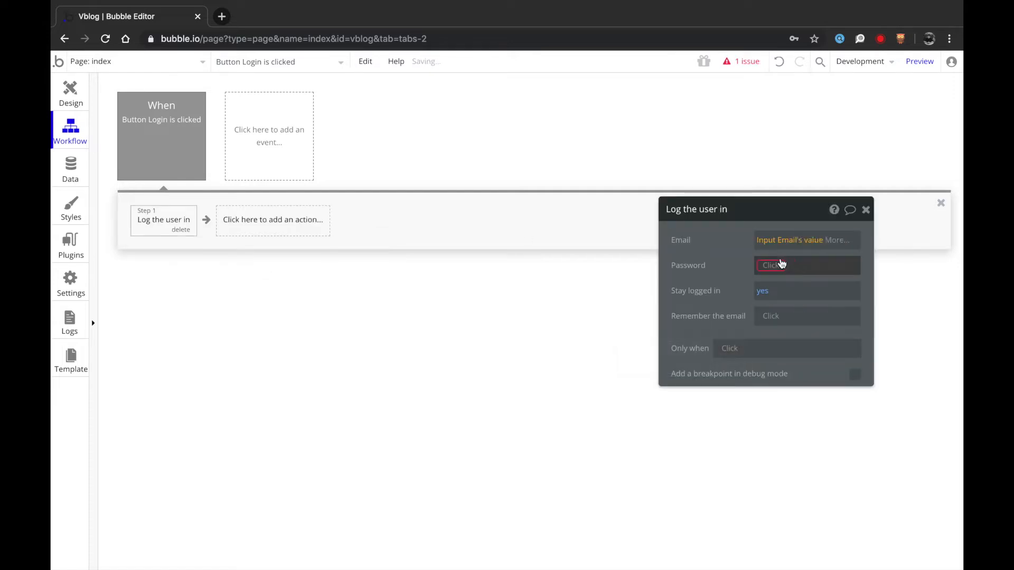
click(780, 269)
click(784, 405)
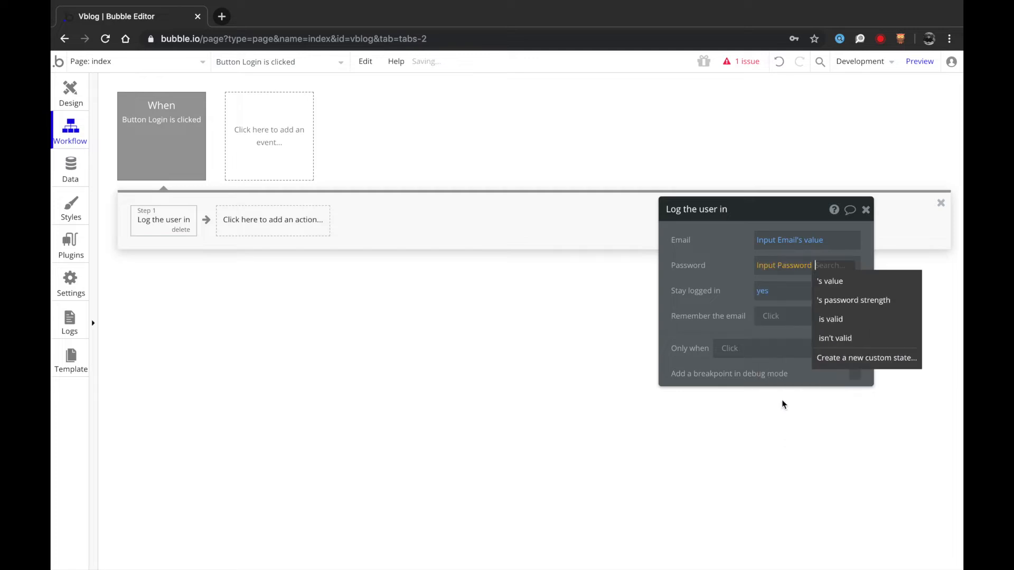
click(850, 289)
click(766, 322)
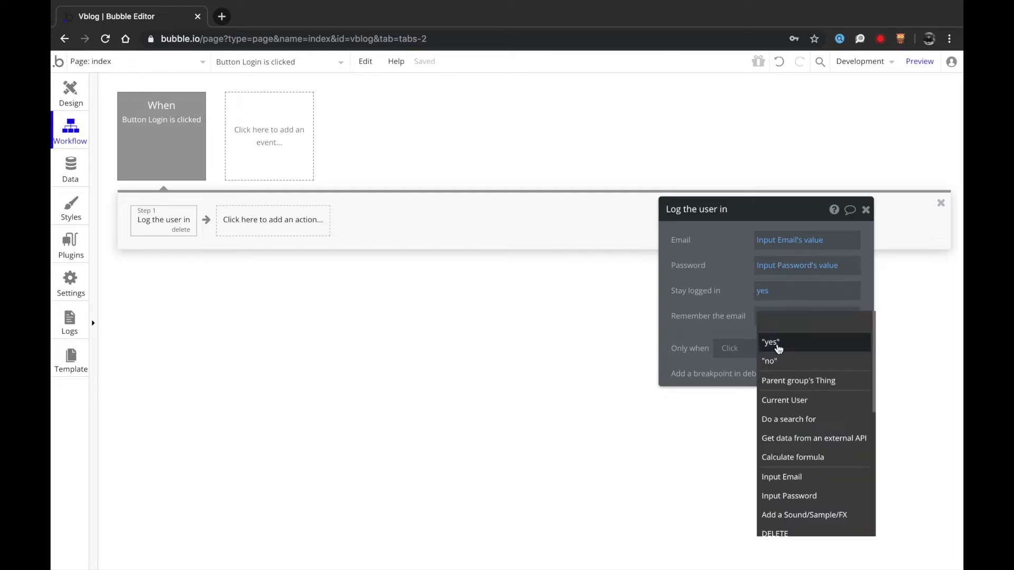
click(778, 349)
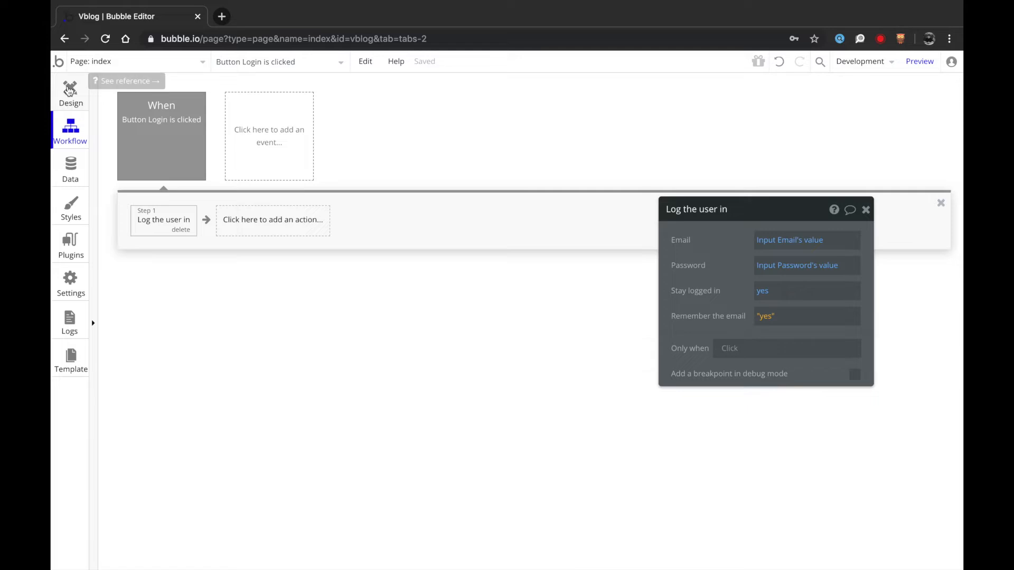
click(69, 90)
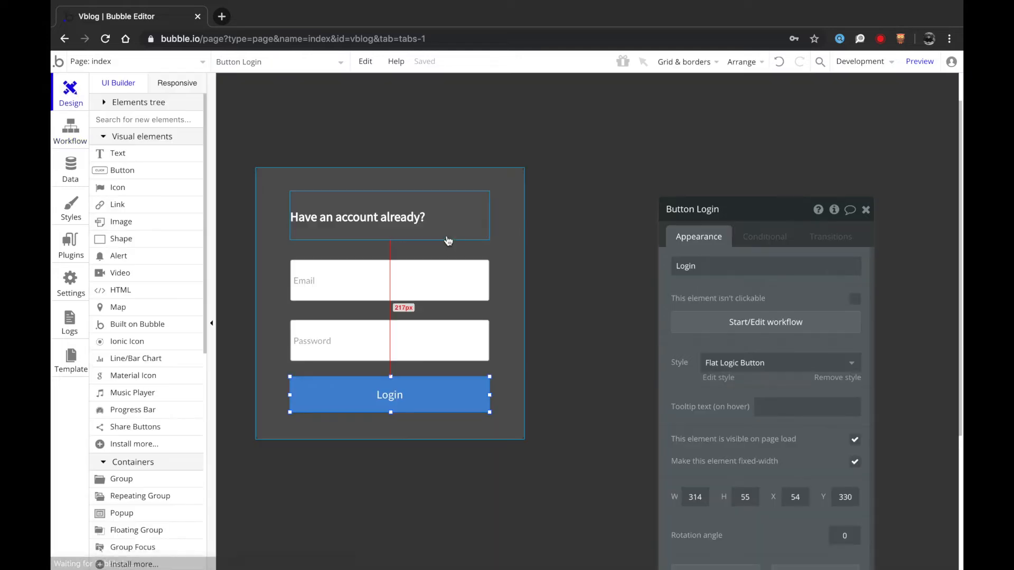
- Copy-paste the login box and place the copy to the right of the original
click(509, 199)
key(ctrl+c)
key(ctrl+v)
drag(509, 199, 872, 204)
double_click(872, 205)
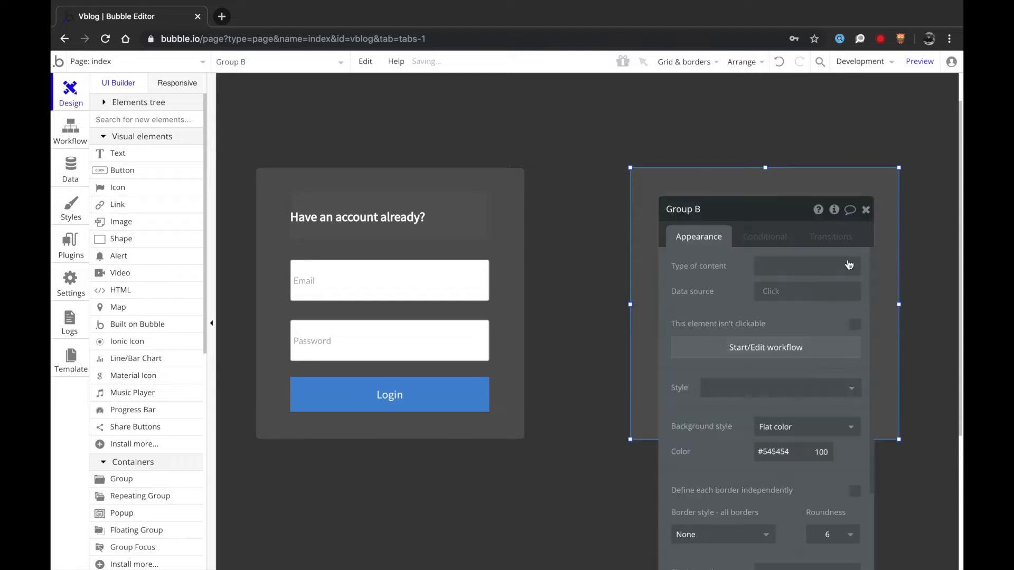
drag(700, 371, 353, 360)
- Retitle the copied box 'New to VBLOGGER?' and make it taller
click(725, 225)
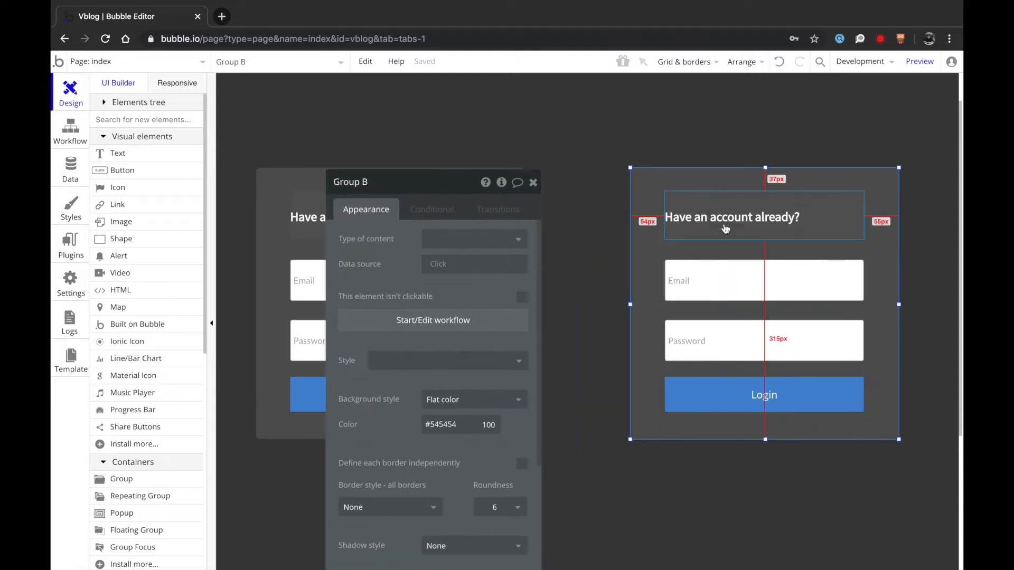
text(Don't)
key(ctrl+a)
text(N)
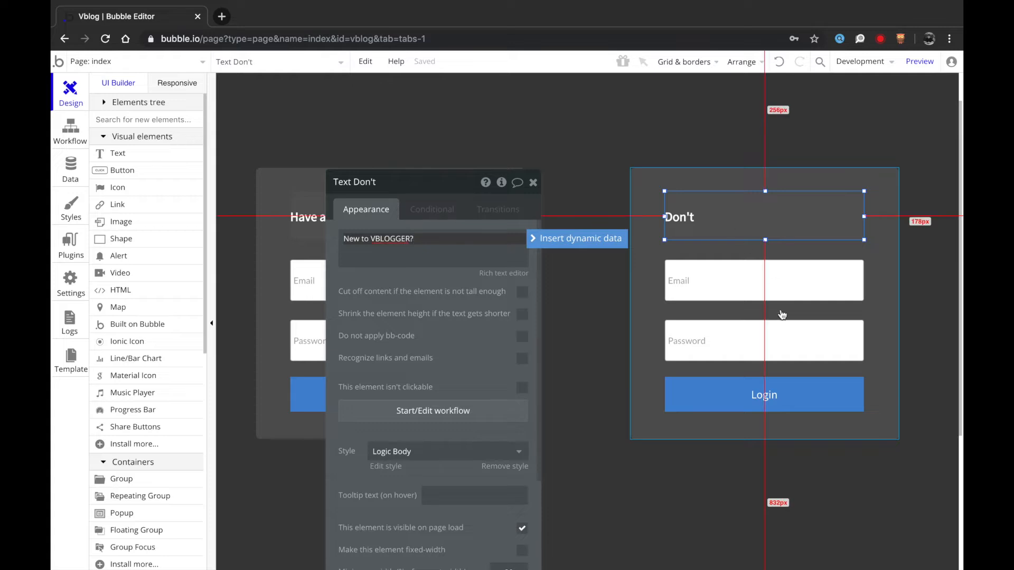
click(747, 249)
drag(766, 440, 772, 567)
- Relabel the copied button 'Signup' and move it lower in the box
double_click(756, 403)
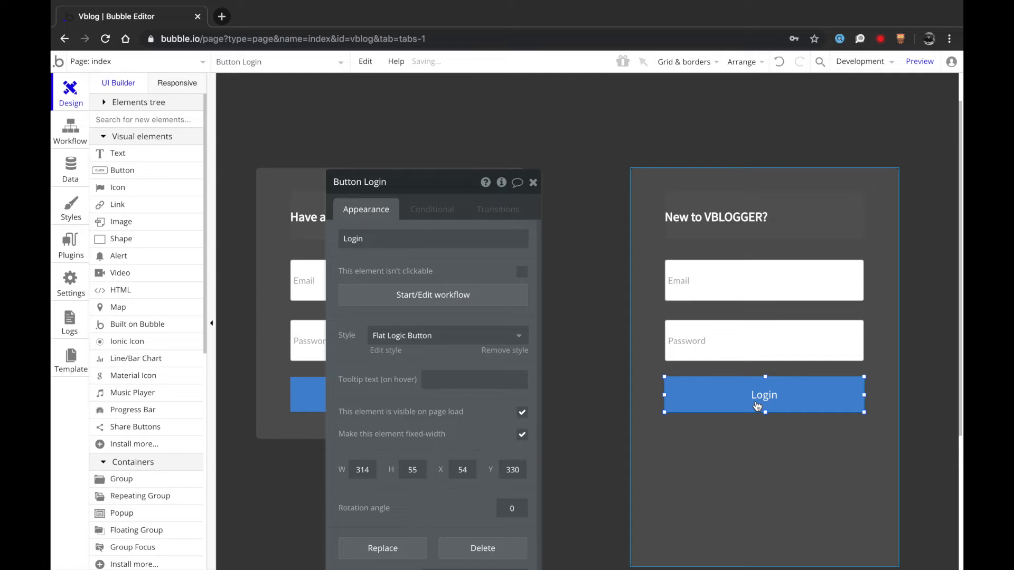
text(Signup)
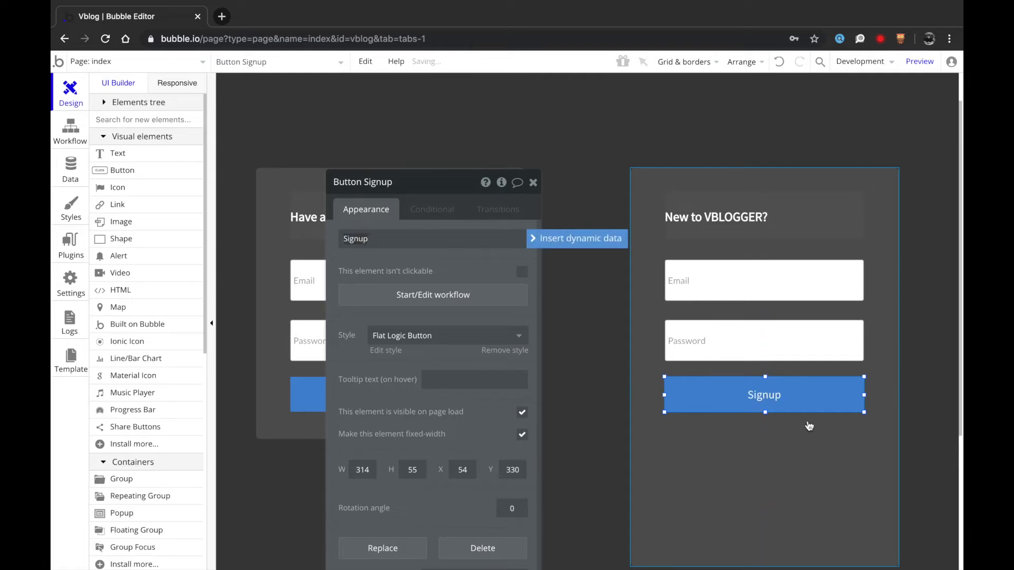
scroll(802, 417, down, 3)
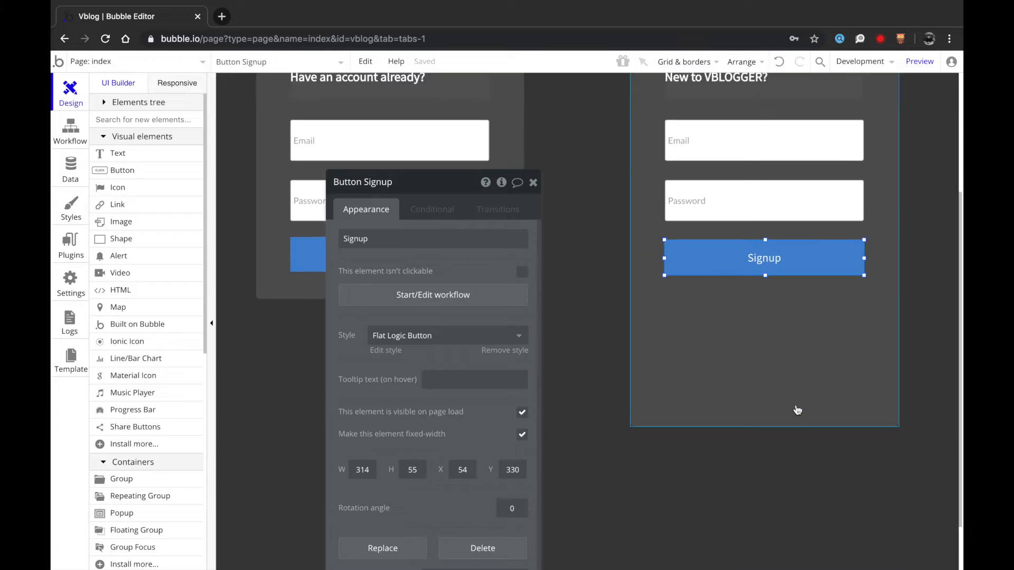
key(Down)
key(Down)
key(Down)
key(Down)
key(Down)
key(Down)
key(Down)
key(Down)
key(Down)
key(Down)
key(Down)
key(Down)
key(Down)
key(Down)
key(Down)
key(Down)
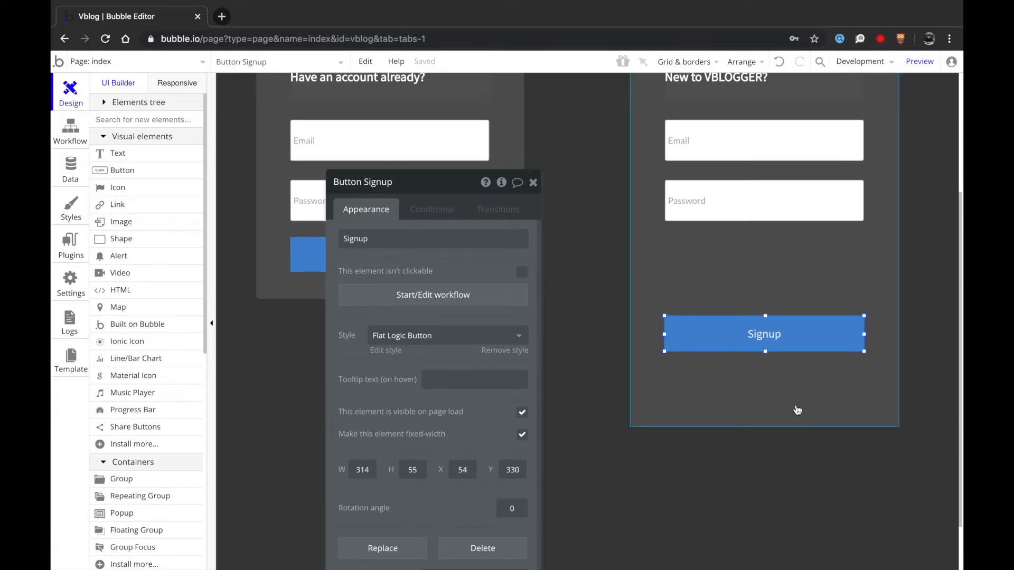
key(Down)
key(Down)
key(Down)
key(Down)
key(Down)
key(Down)
- Set the signup inputs' placeholders to 'Your Email' and 'Desired Password'
click(713, 154)
text(Your Email)
click(741, 200)
text(Desired Password)
- Move the Your Email and Desired Password fields down in the signup box
click(350, 128)
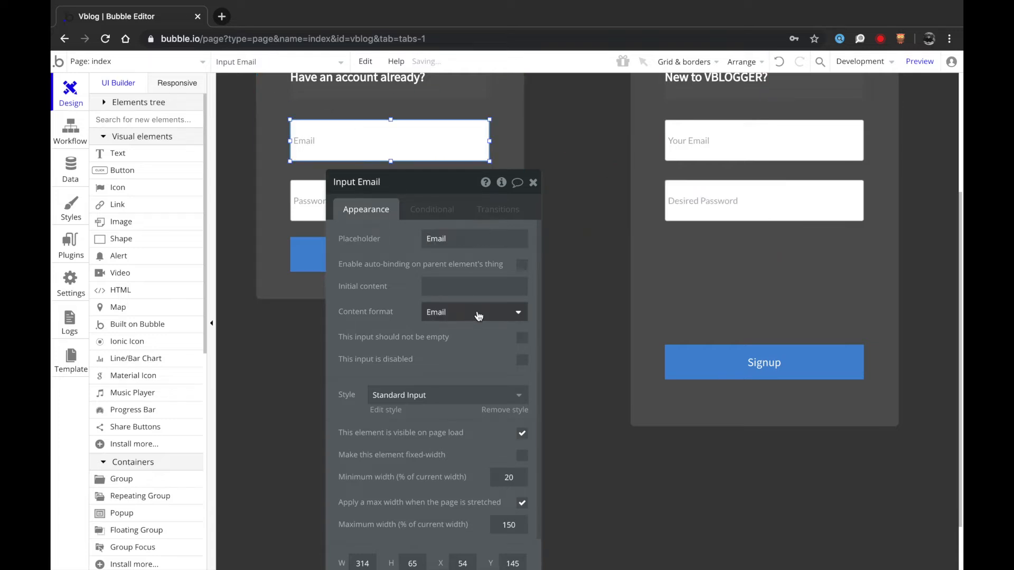
click(706, 140)
shift+click(712, 203)
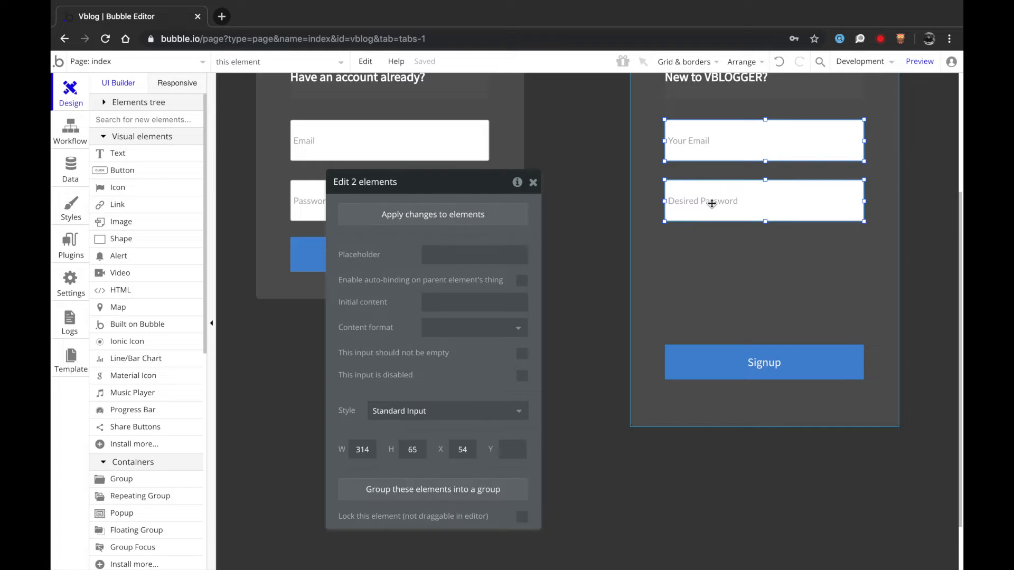
key(Down)
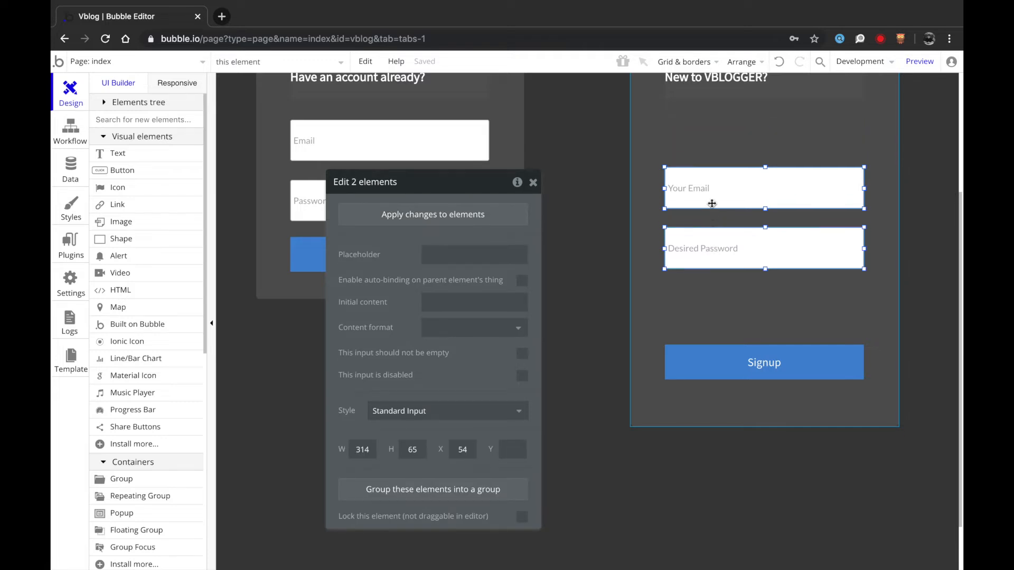
key(Down)
key(Down)
key(Down)
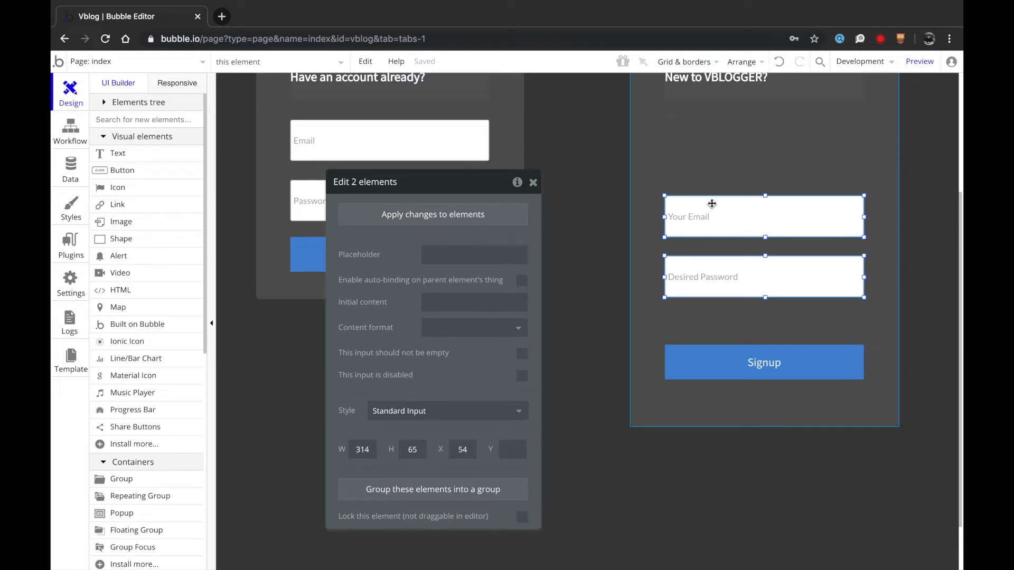
key(Down)
key(Down)
key(Down)
key(Down)
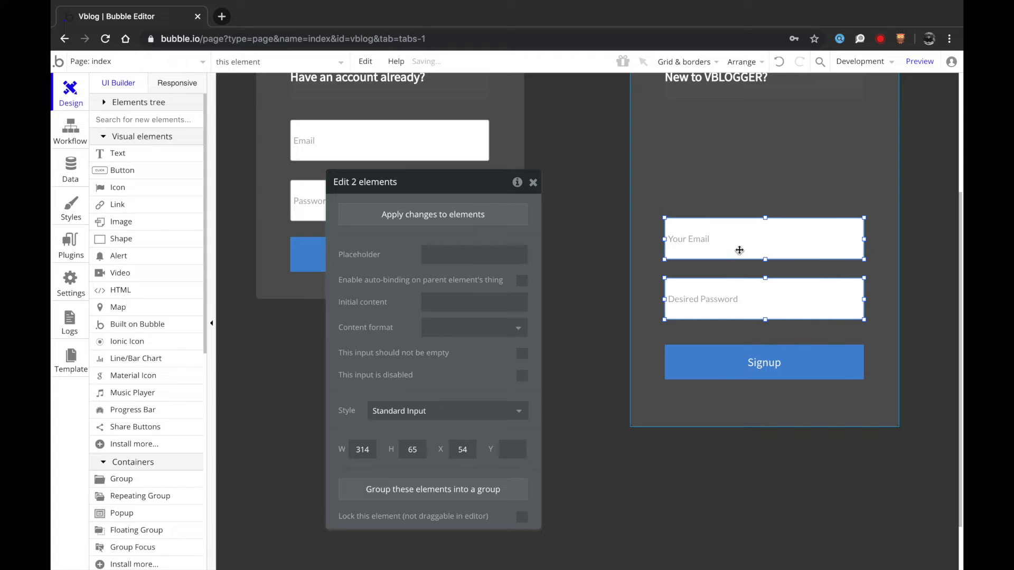
- Duplicate the Your Email field and place the copy above it
click(751, 283)
click(742, 253)
key(super+d)
drag(761, 248, 759, 174)
double_click(759, 174)
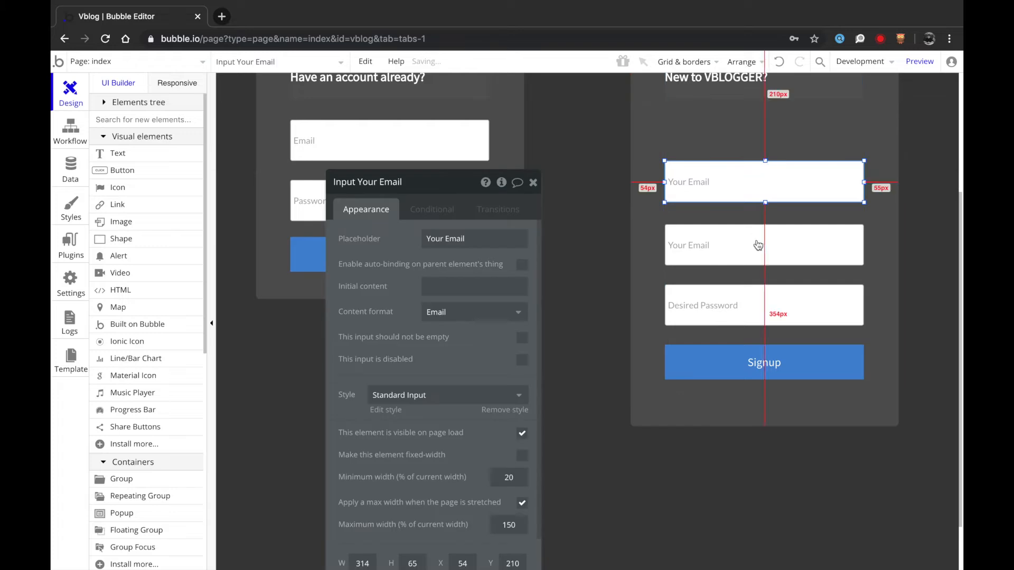
click(759, 249)
click(753, 202)
key(Down)
- Change the duplicate field's placeholder to 'Display Name'
double_click(735, 192)
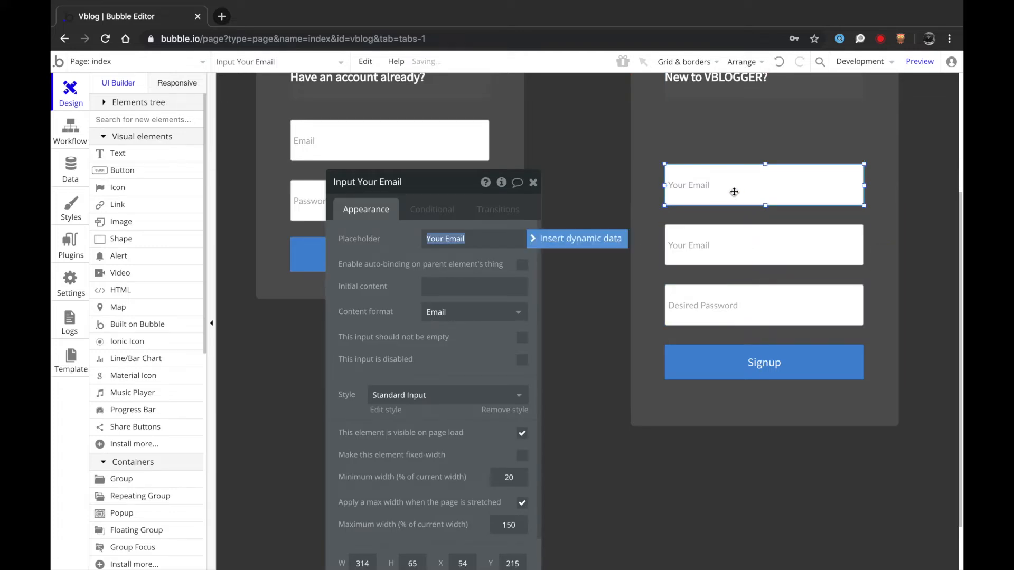
key(Right)
text(Di)
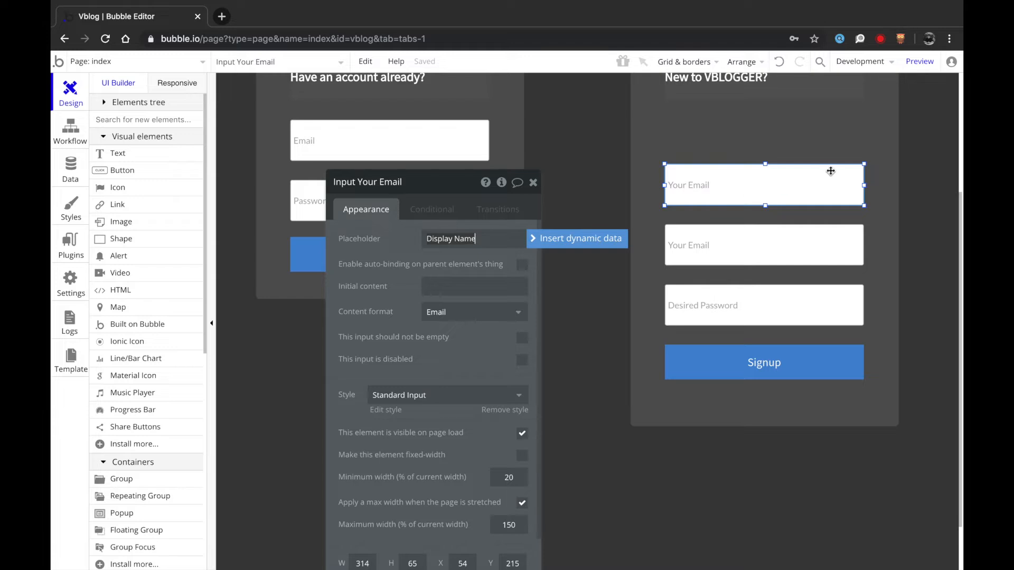
click(781, 186)
scroll(782, 186, up, 2)
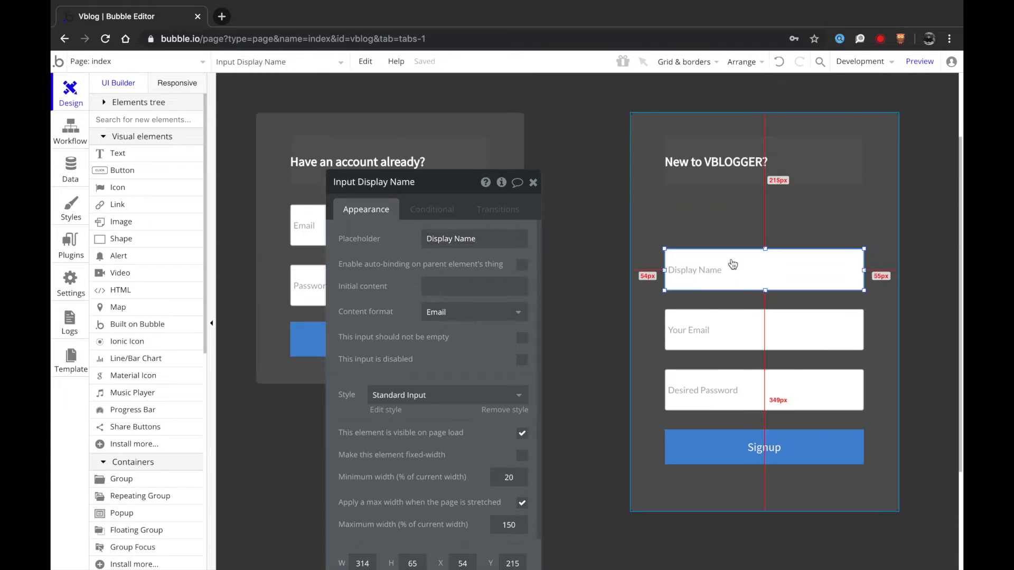
scroll(733, 264, down, 1)
- Enlarge the signup box and shift its four fields and Signup button down
click(736, 442)
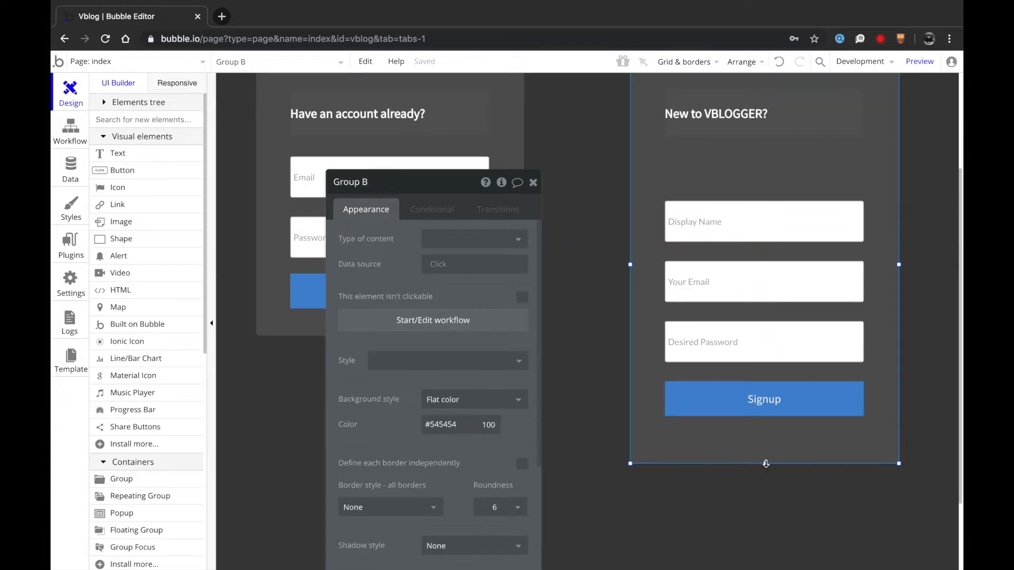
drag(766, 463, 765, 518)
click(686, 400)
shift+click(712, 341)
shift+click(691, 284)
key(Down)
key(Down)
key(Down)
key(Down)
key(Down)
key(Down)
key(Down)
key(Down)
key(Down)
key(Down)
key(Down)
key(Down)
key(Down)
key(Down)
key(Down)
key(Down)
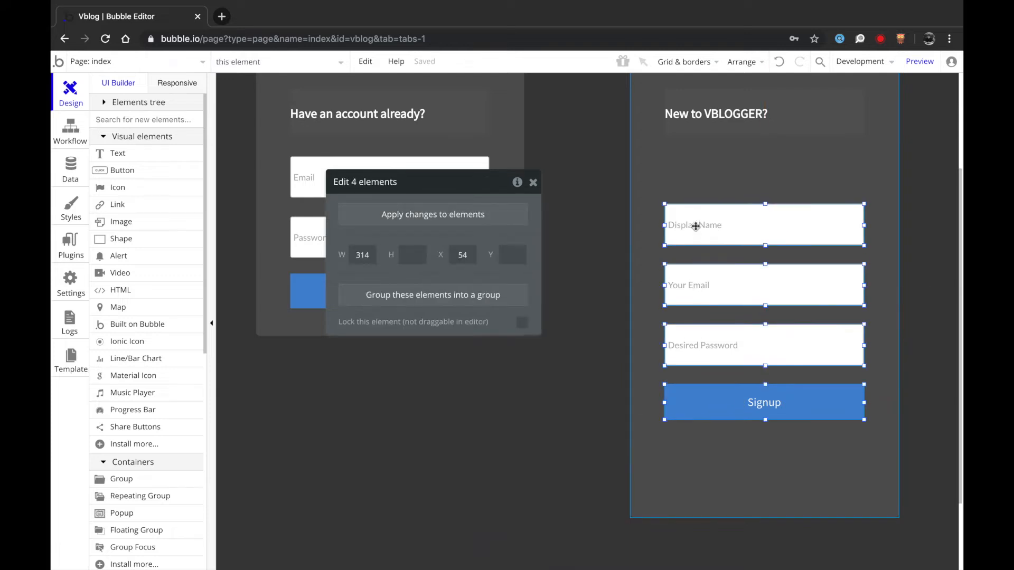
key(Down)
key(Down)
key(Down)
key(Down)
key(Down)
key(Down)
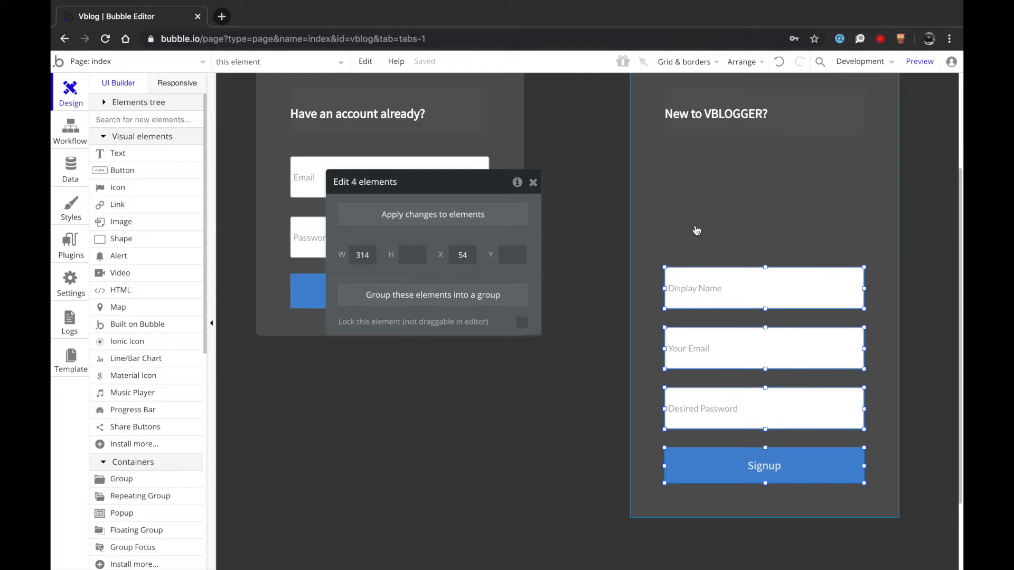
- Draw PictureUploader A above Display Name and resize it to 314 × 155 px
text(ima)
click(135, 154)
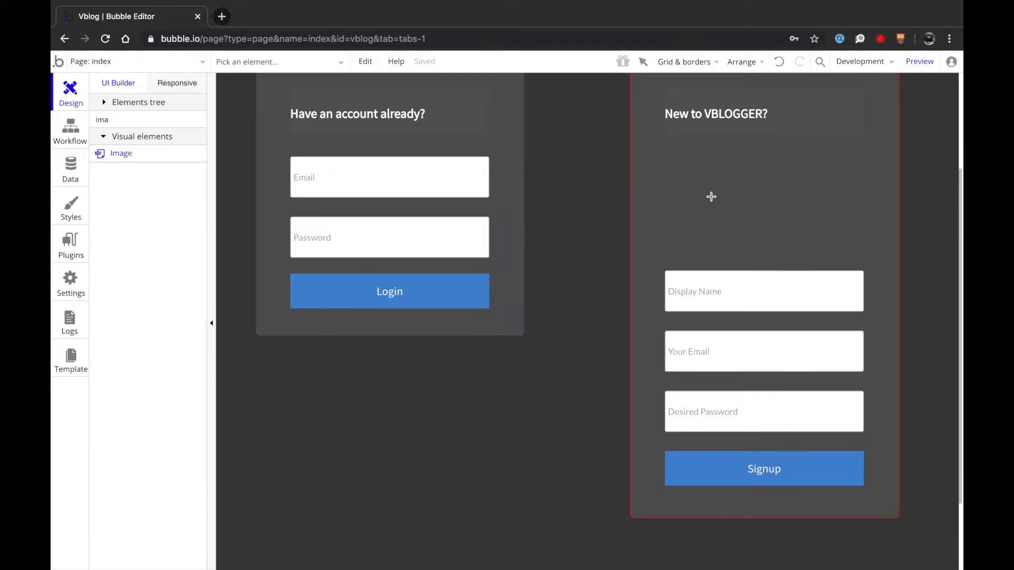
text(ic)
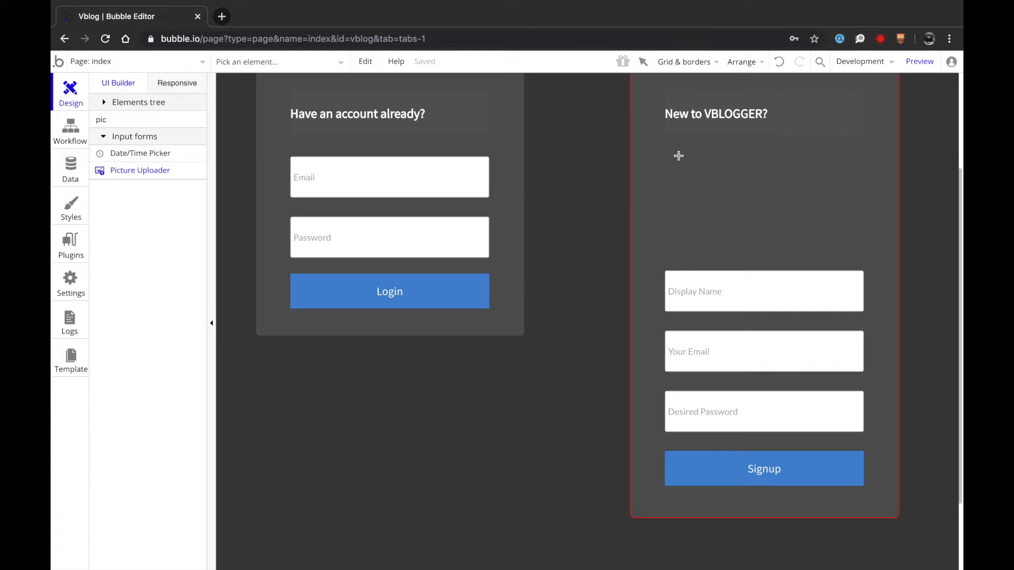
drag(762, 218, 781, 230)
drag(748, 198, 730, 201)
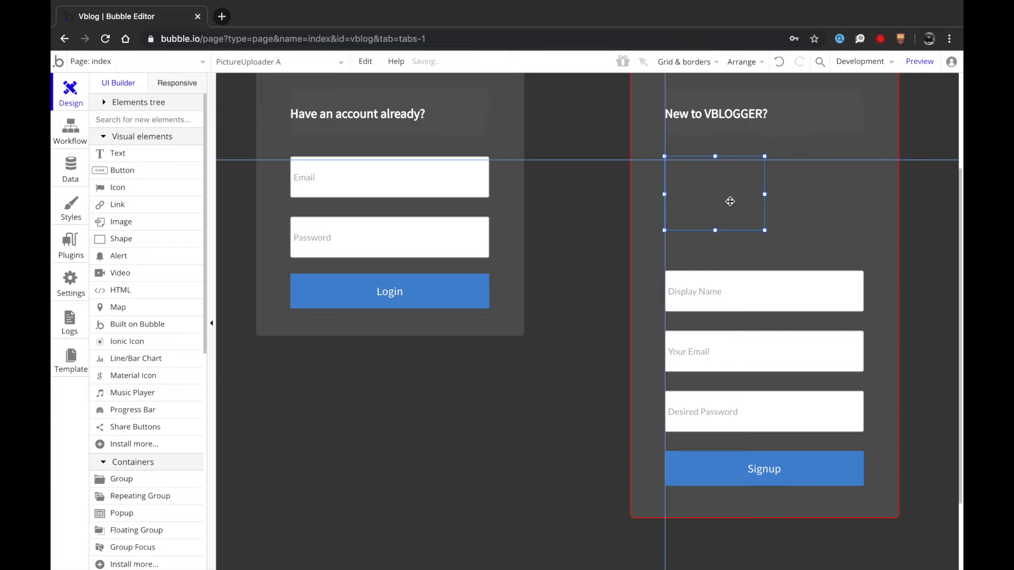
drag(765, 230, 865, 258)
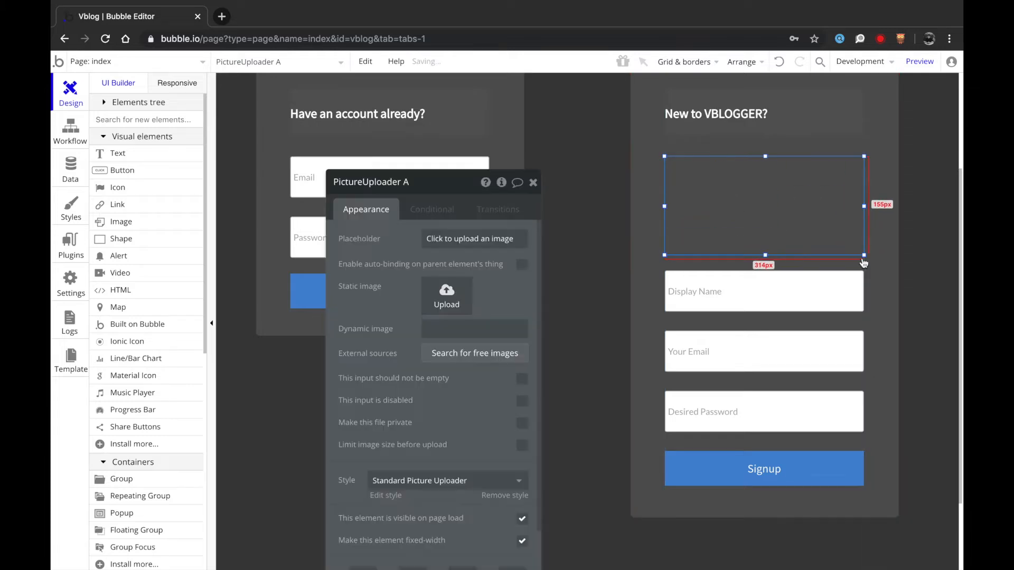
scroll(455, 433, down, 3)
click(419, 395)
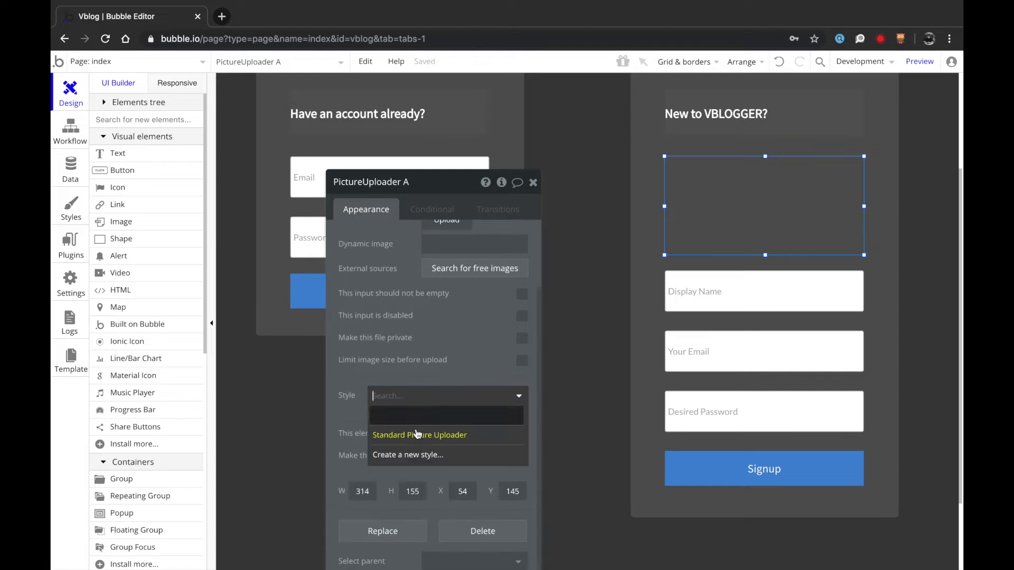
scroll(450, 337, down, 1)
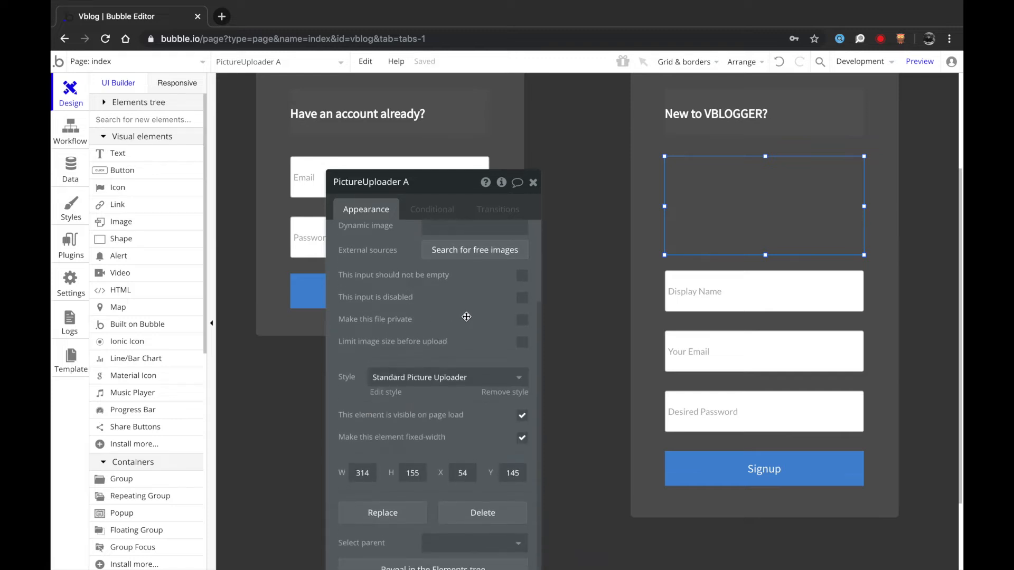
- Give the uploader's style font size 18 and a solid, near-white, mostly transparent border
scroll(466, 317, up, 3)
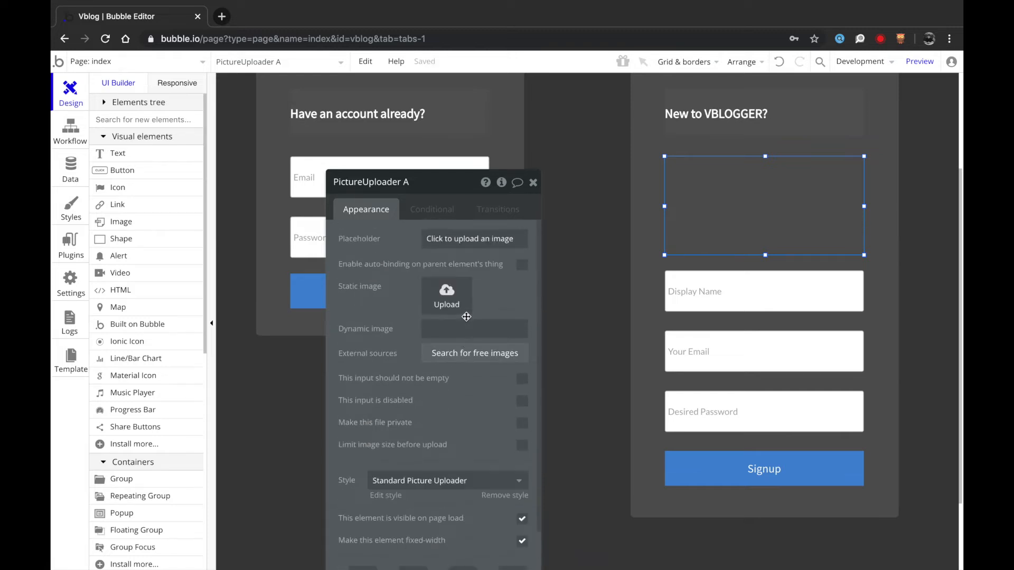
click(386, 496)
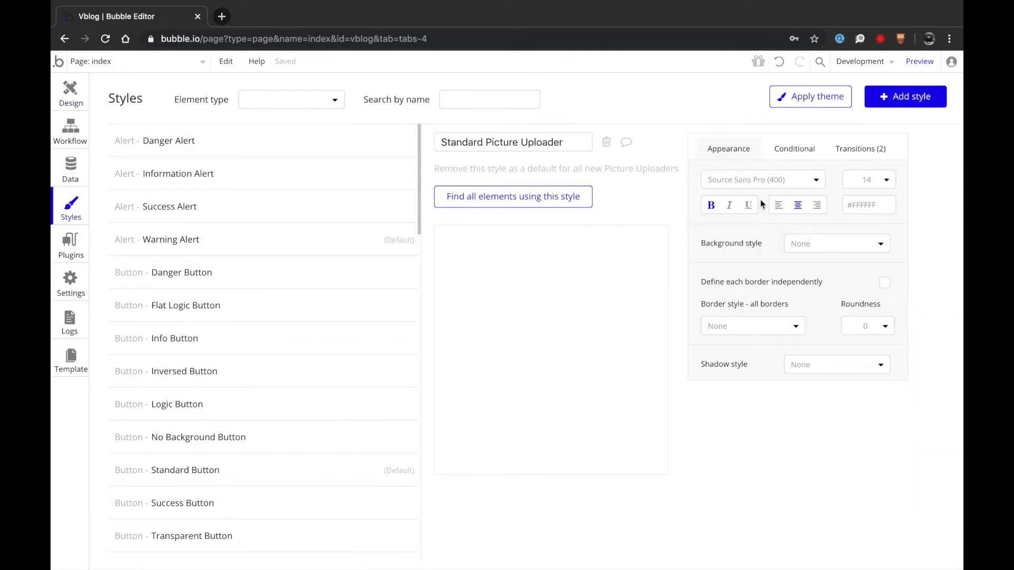
click(885, 181)
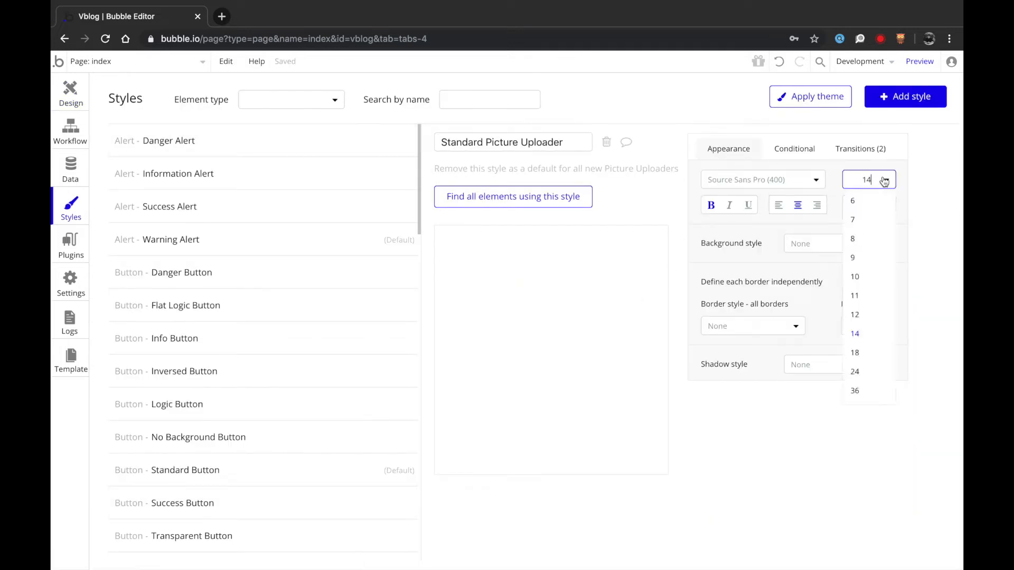
click(858, 357)
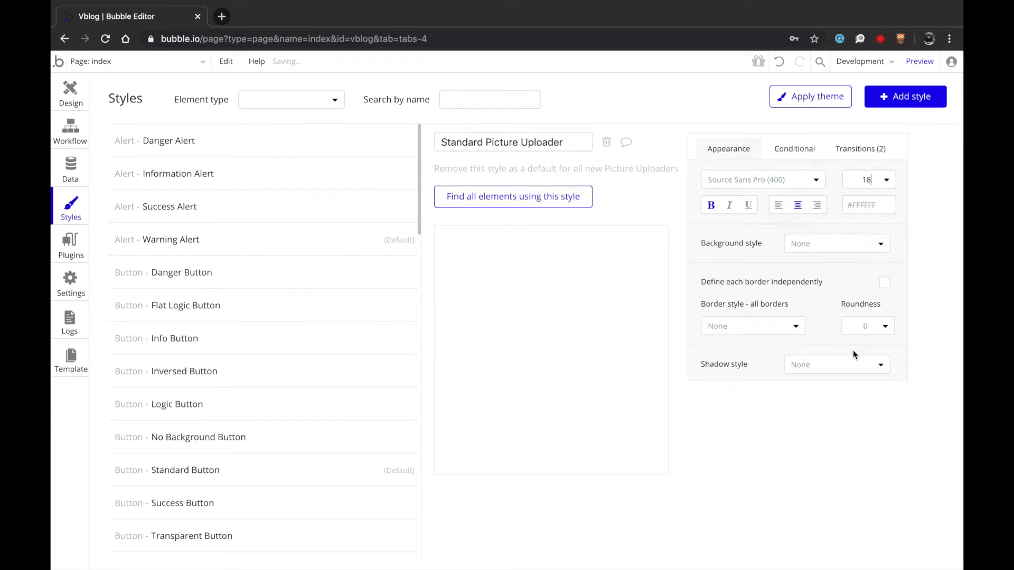
click(795, 324)
click(775, 370)
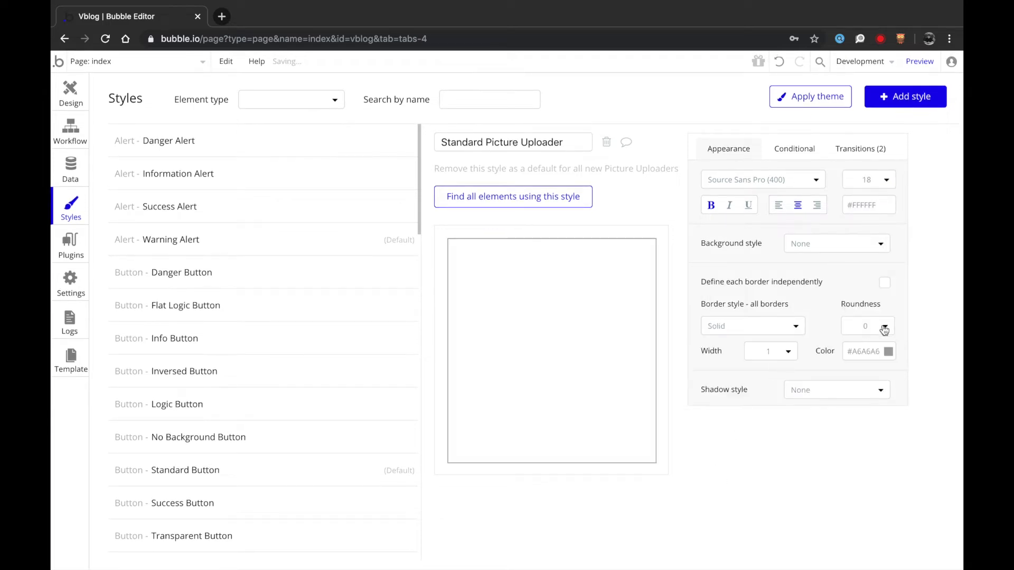
click(866, 354)
drag(839, 378, 831, 365)
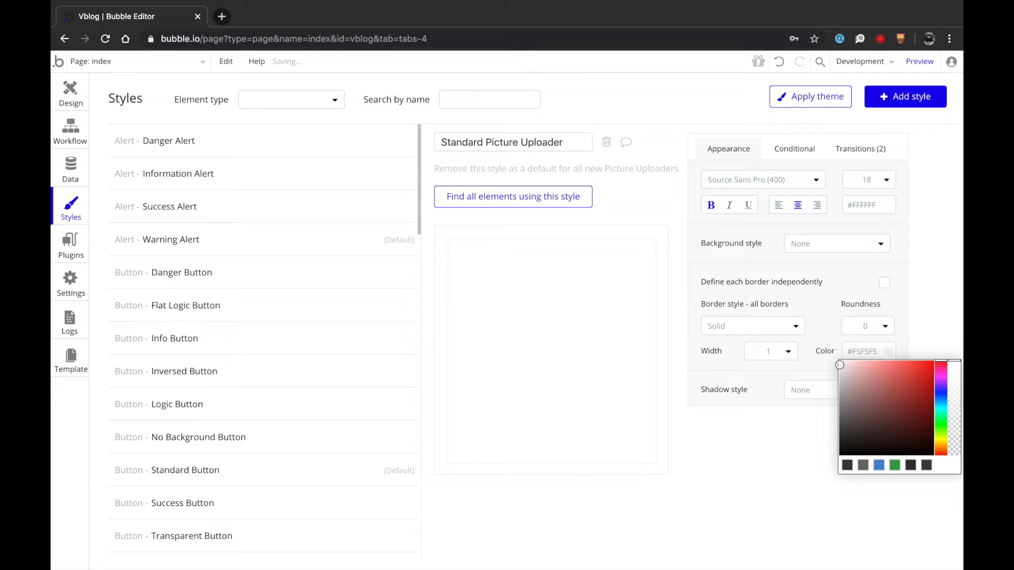
drag(951, 420, 955, 434)
- Bring the picture uploader to the front
click(78, 98)
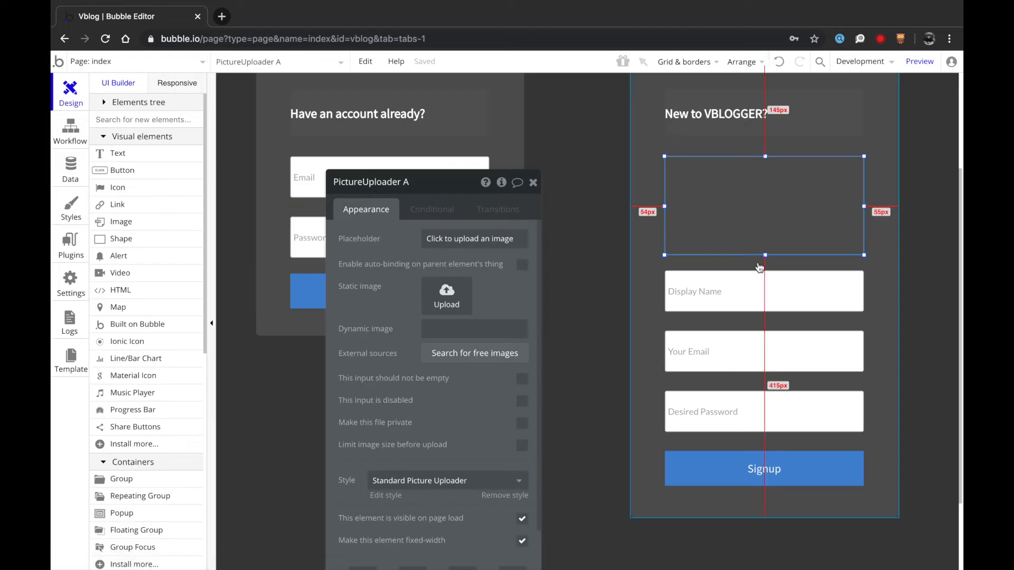
right_click(719, 217)
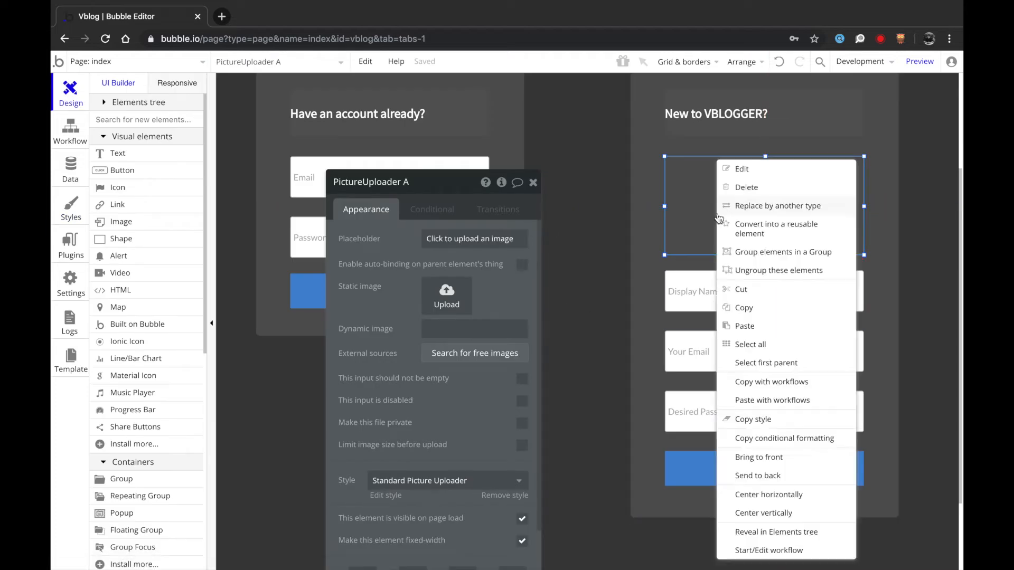
click(759, 463)
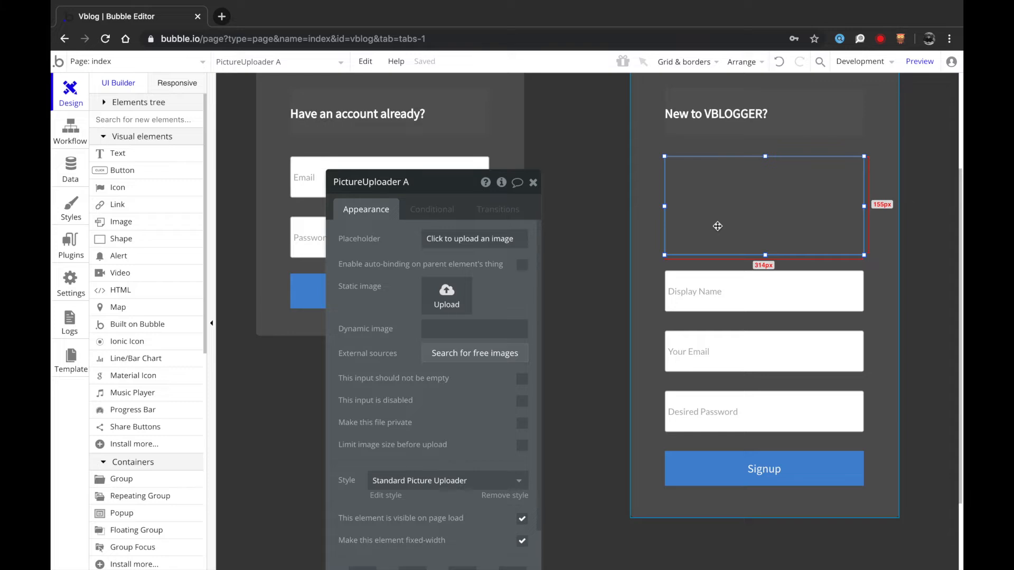
click(661, 278)
click(807, 235)
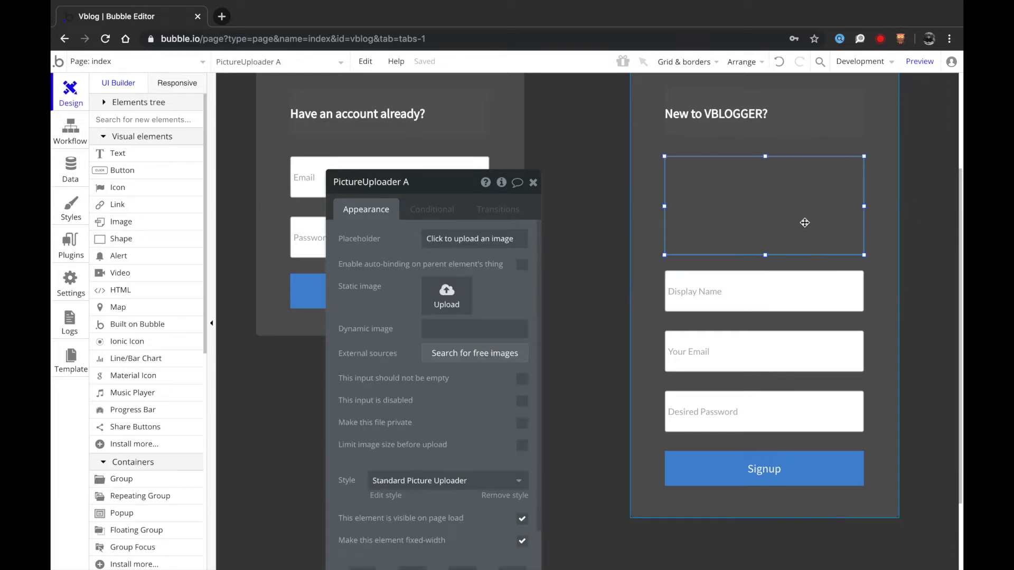
- Try font size 36 in the uploader style and review its conditional and transition settings
click(385, 495)
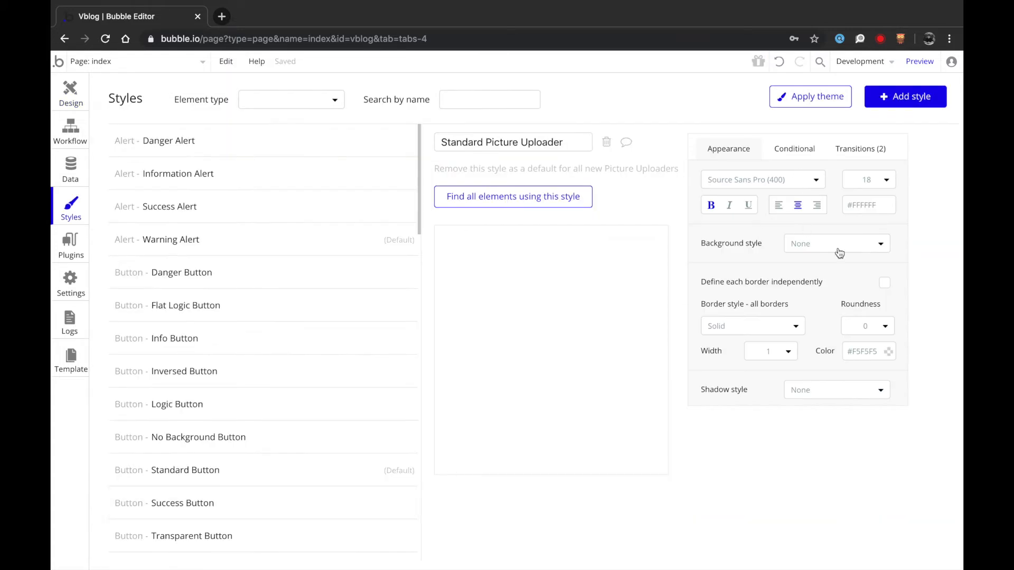
click(862, 206)
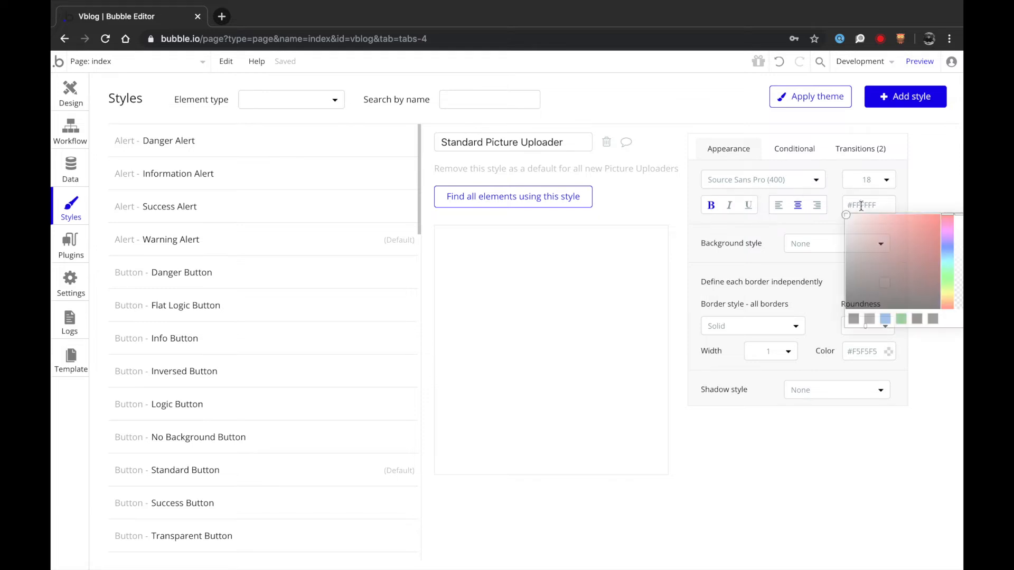
click(779, 224)
click(878, 182)
click(855, 391)
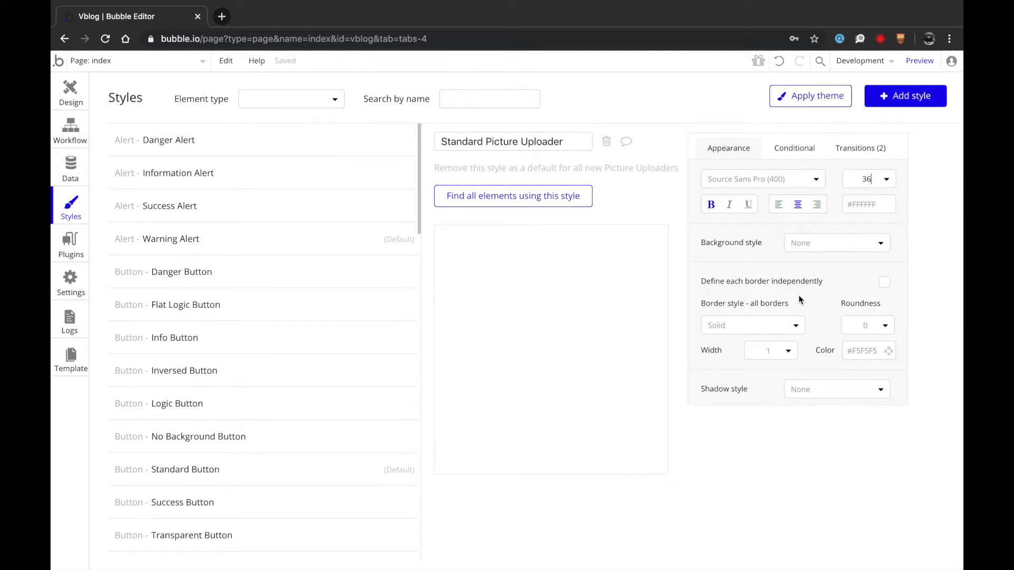
click(786, 154)
click(740, 158)
click(869, 150)
click(727, 150)
click(72, 101)
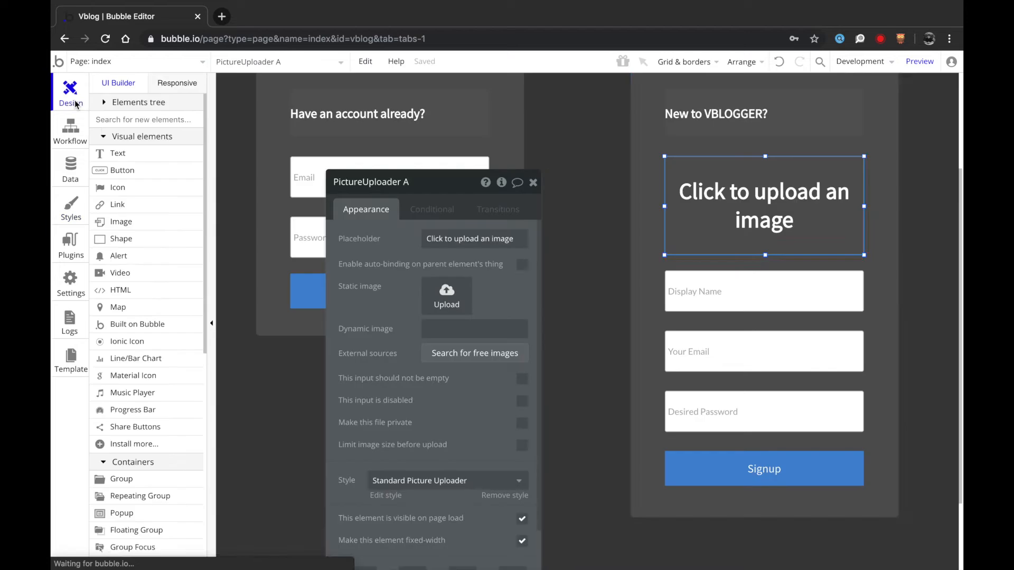
- Reduce the uploader style's font size to 24
click(400, 497)
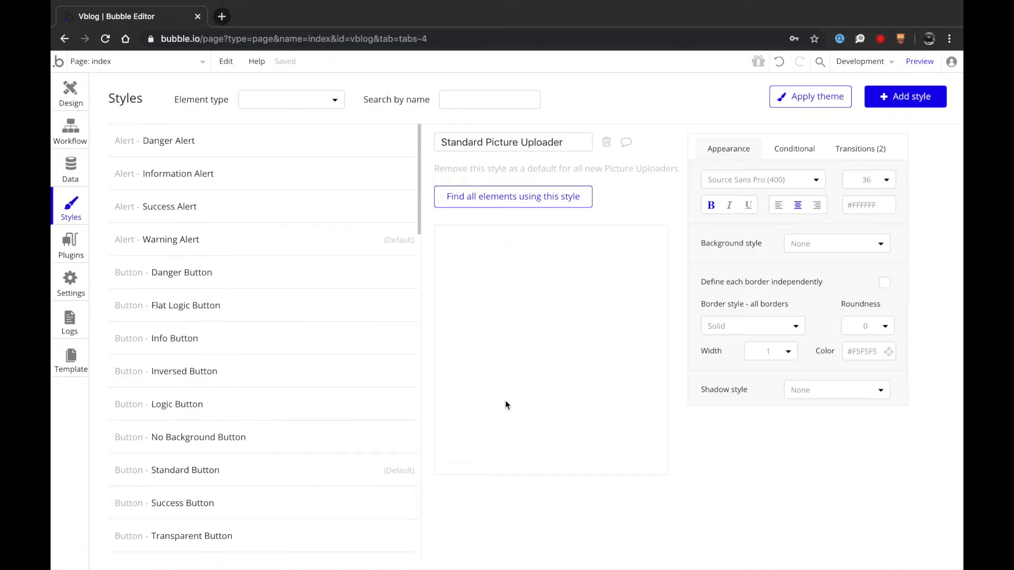
click(883, 178)
click(856, 371)
click(70, 102)
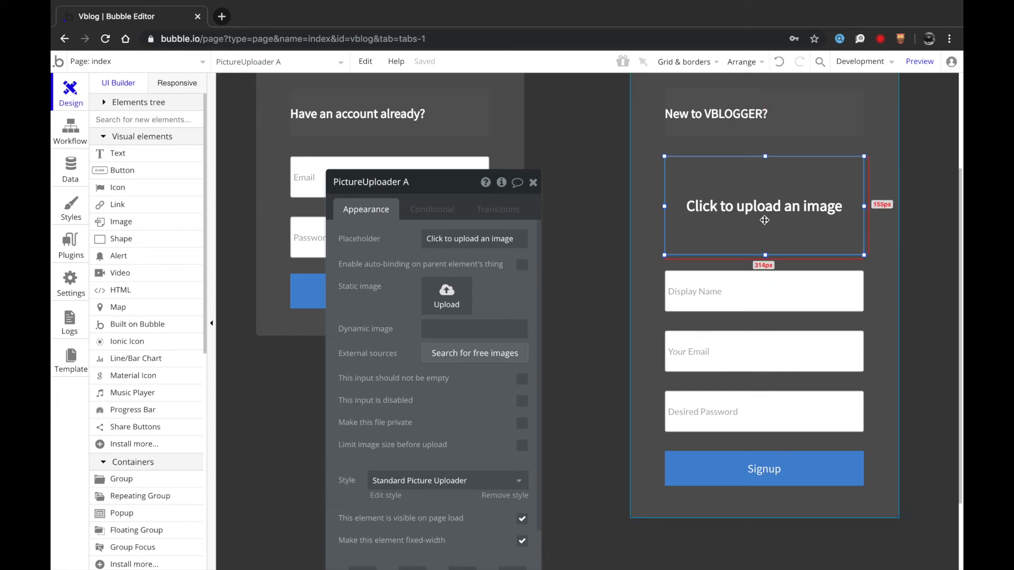
- Set the uploader placeholder to 'Upload Profile Picture' and its style font size to 14
triple_click(461, 237)
text(Upload Profile P)
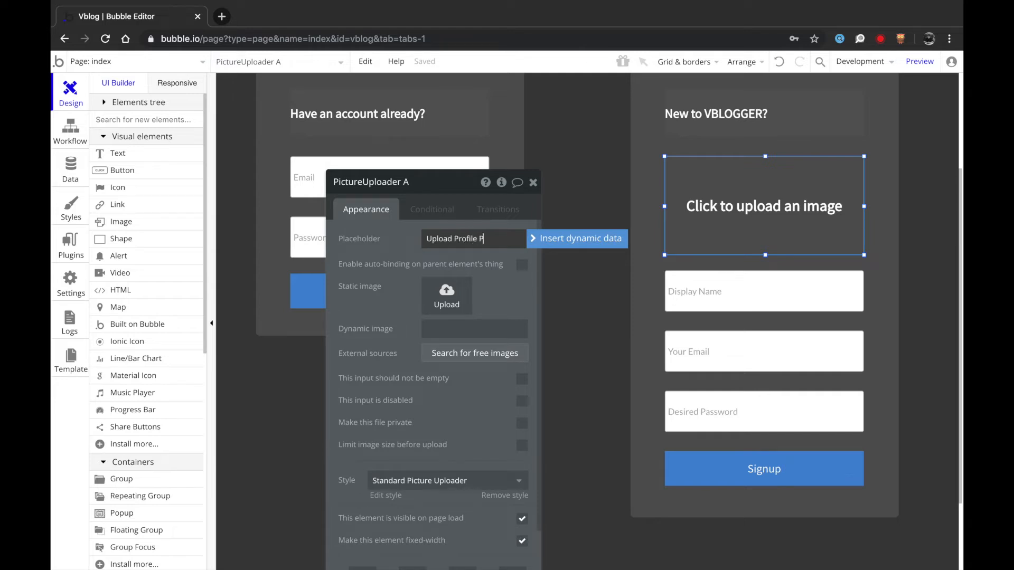
text(icture)
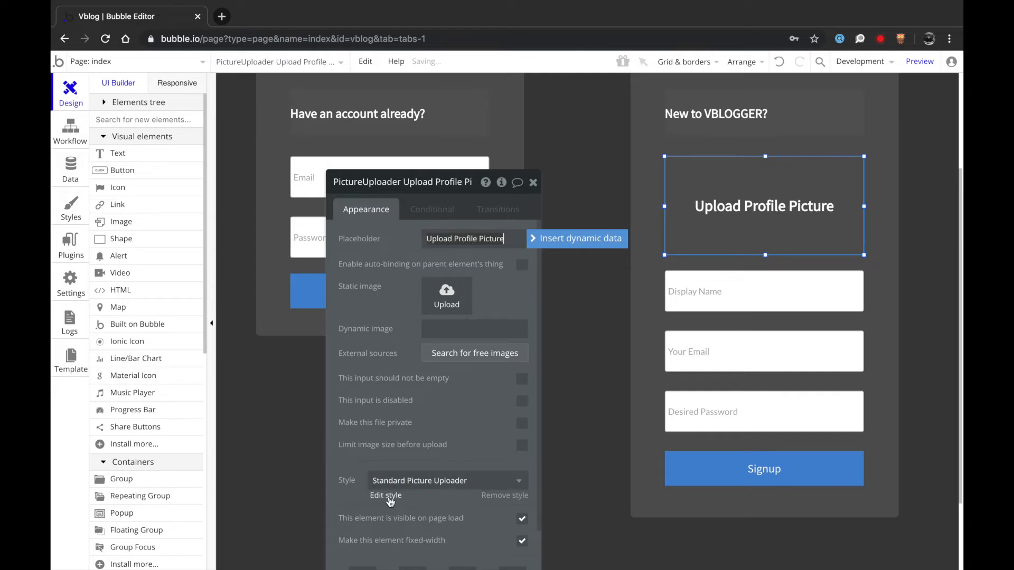
click(386, 495)
click(880, 183)
click(864, 342)
click(56, 104)
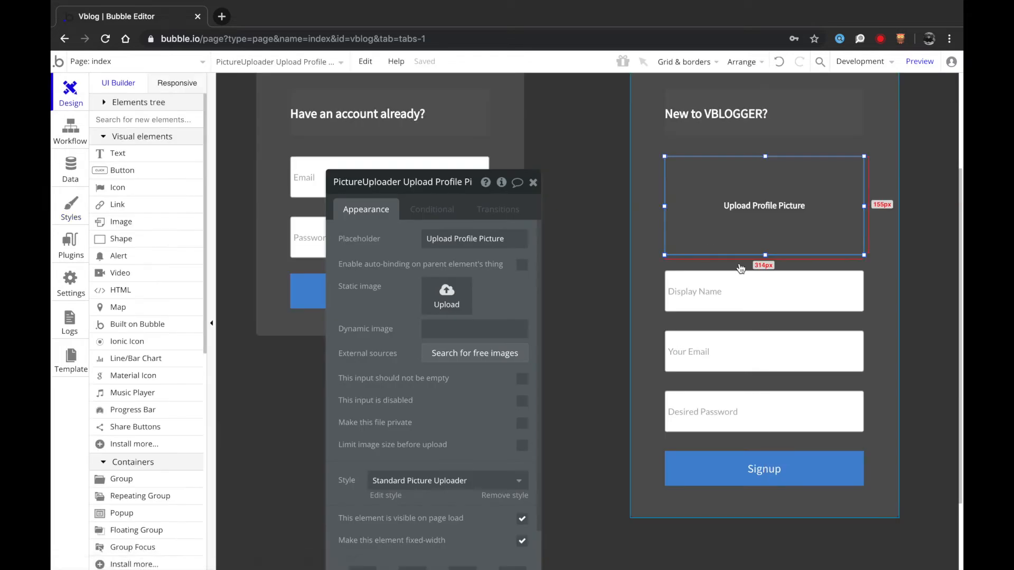
scroll(449, 440, down, 1)
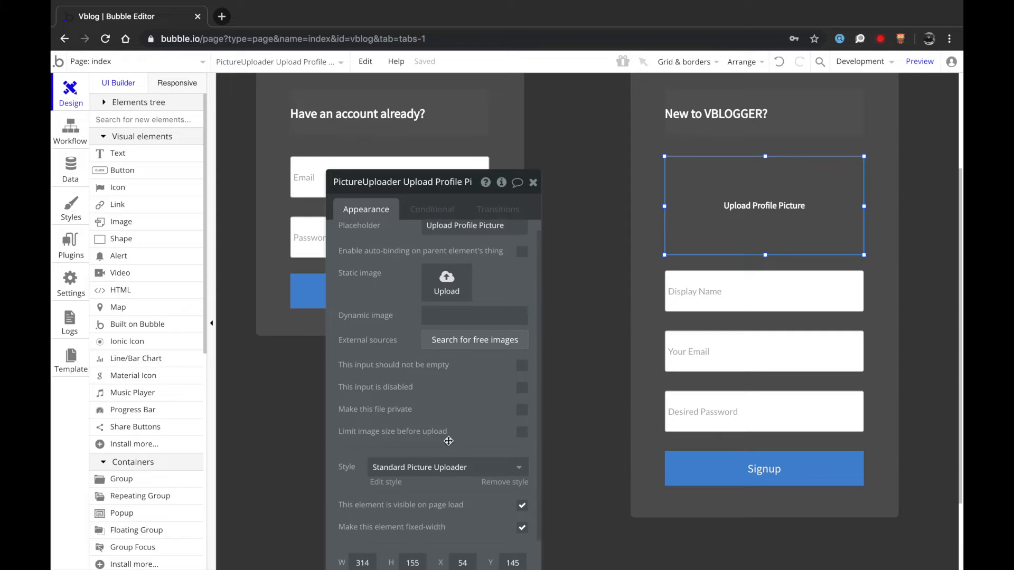
- Add a 'VBLOGGER' text above the login and signup panels in Centered Title Large style
scroll(658, 410, up, 1)
click(592, 367)
scroll(592, 366, up, 3)
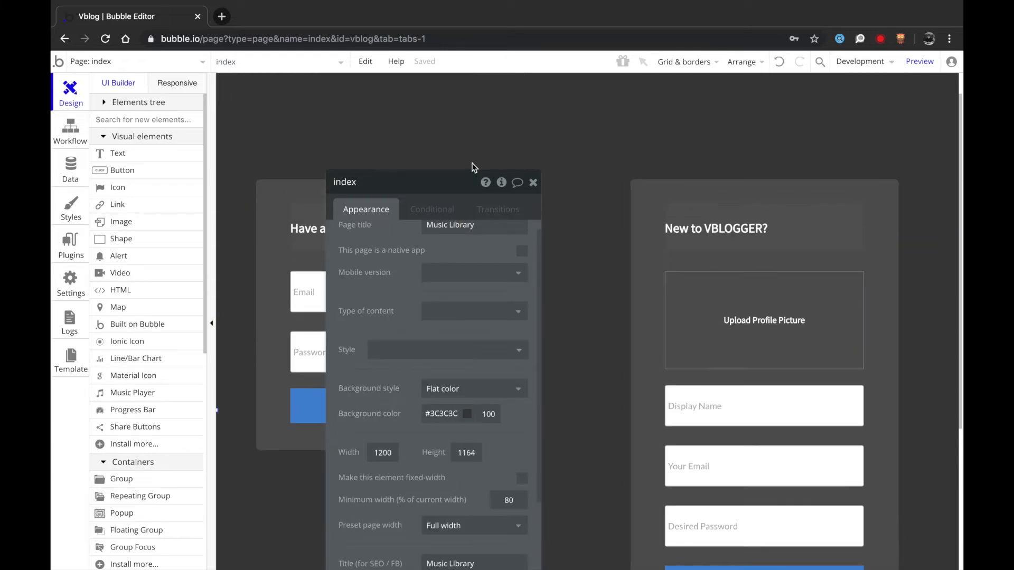
click(534, 183)
scroll(533, 188, up, 1)
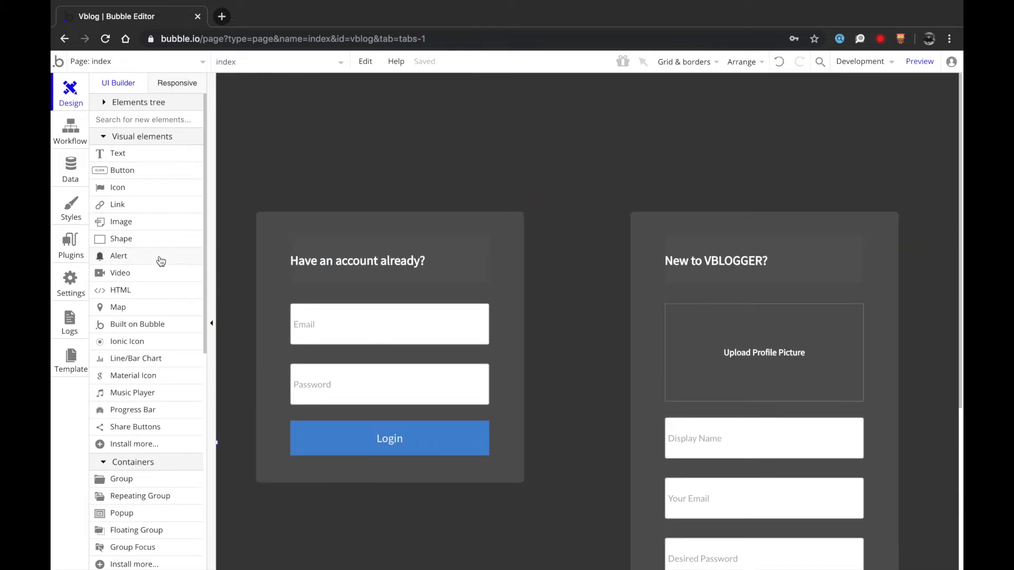
click(136, 153)
mouse_move(420, 97)
mouse_down()
mouse_move(736, 145)
mouse_move(775, 177)
mouse_up()
text(VBLOGGER)
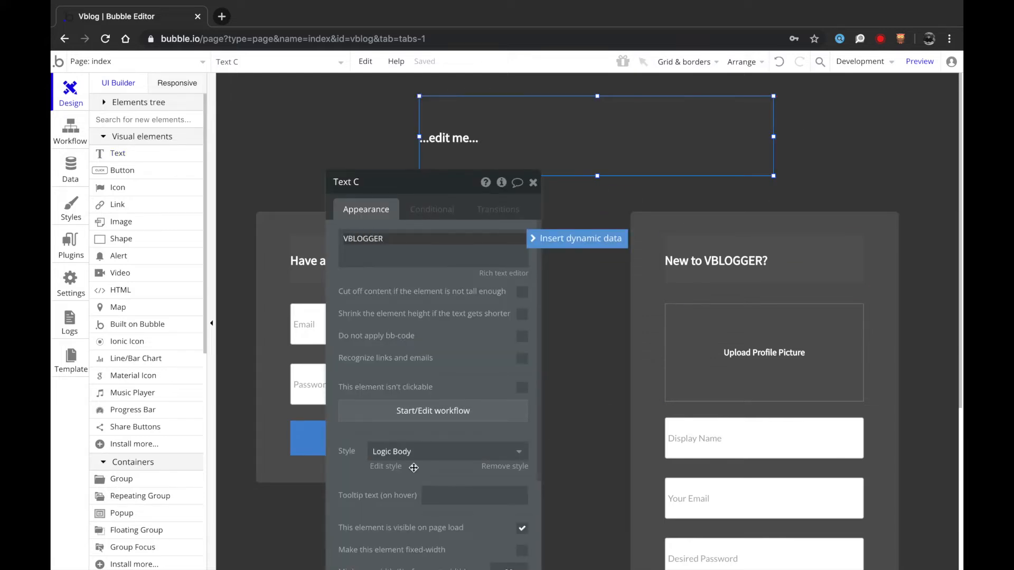
click(414, 453)
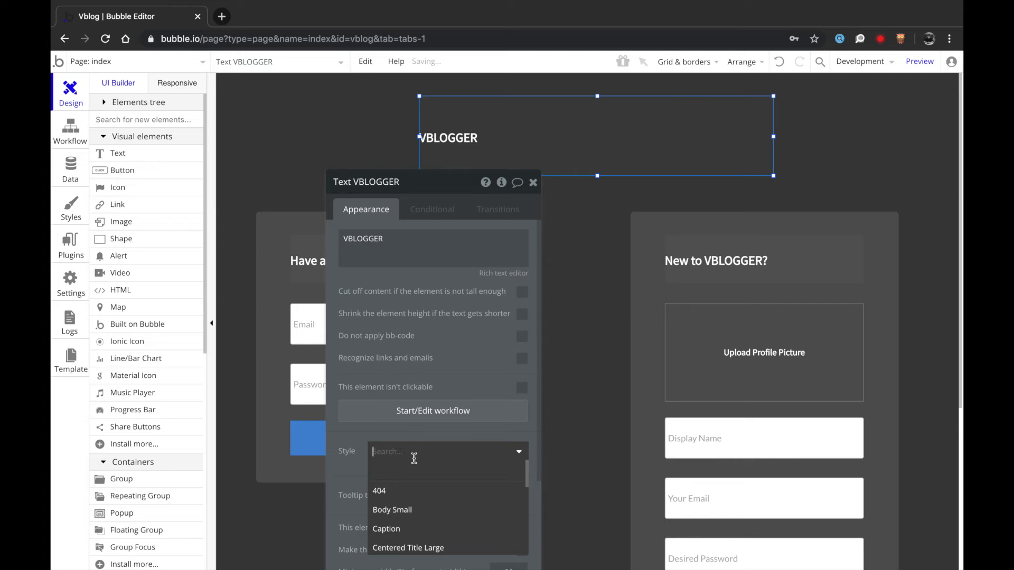
scroll(415, 525, down, 1)
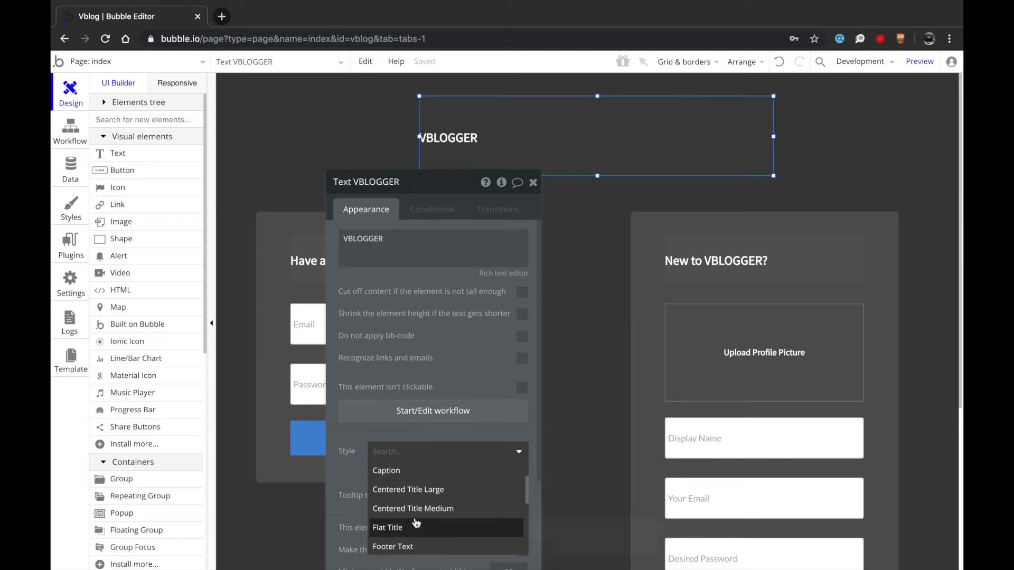
click(415, 491)
- Center the VBLOGGER title horizontally, staying on the index page
right_click(588, 154)
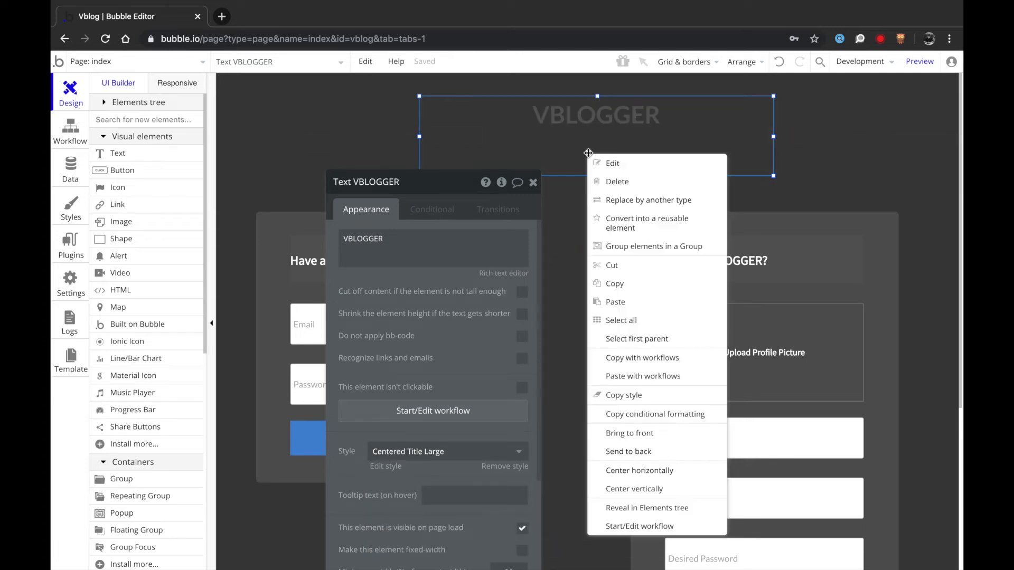
click(641, 469)
click(805, 206)
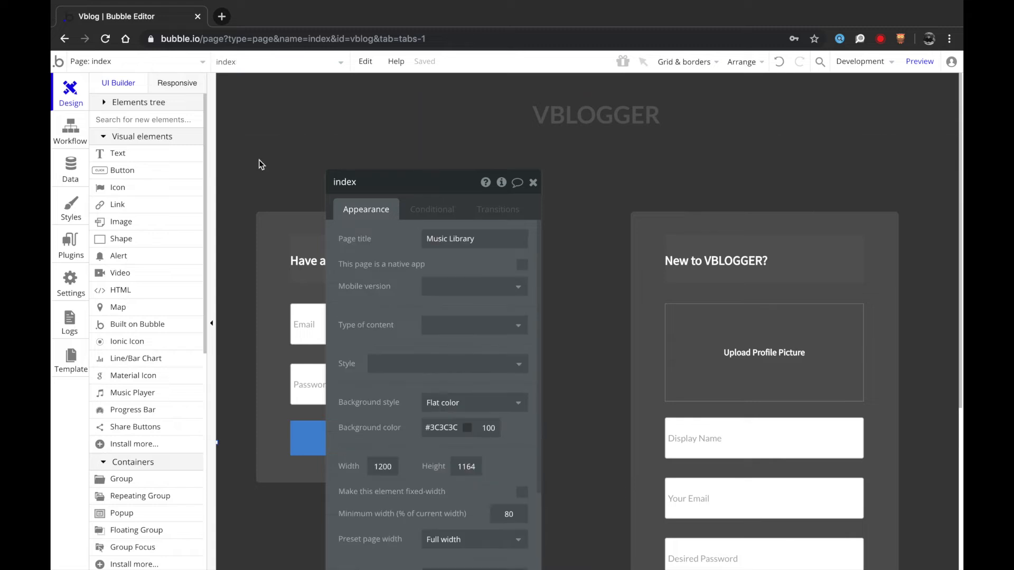
click(135, 62)
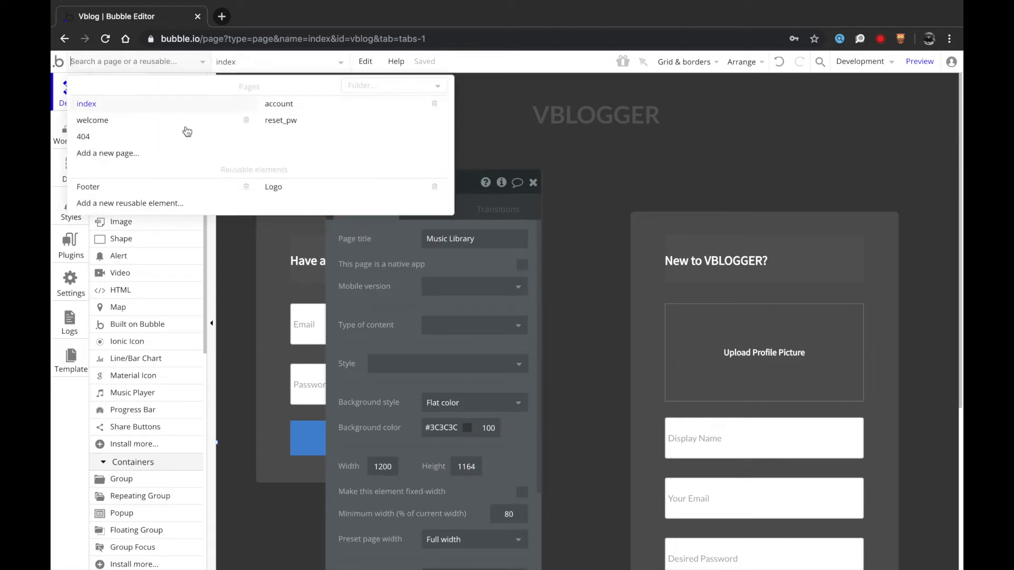
click(603, 374)
scroll(653, 390, down, 3)
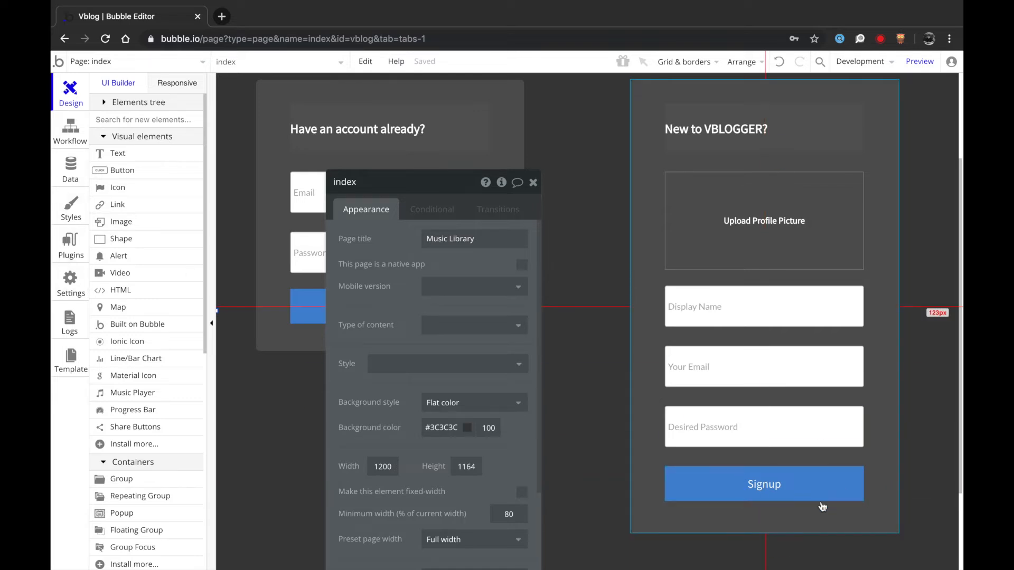
- Give the Signup button a click workflow with a 'Sign the user up' action
click(802, 484)
click(797, 484)
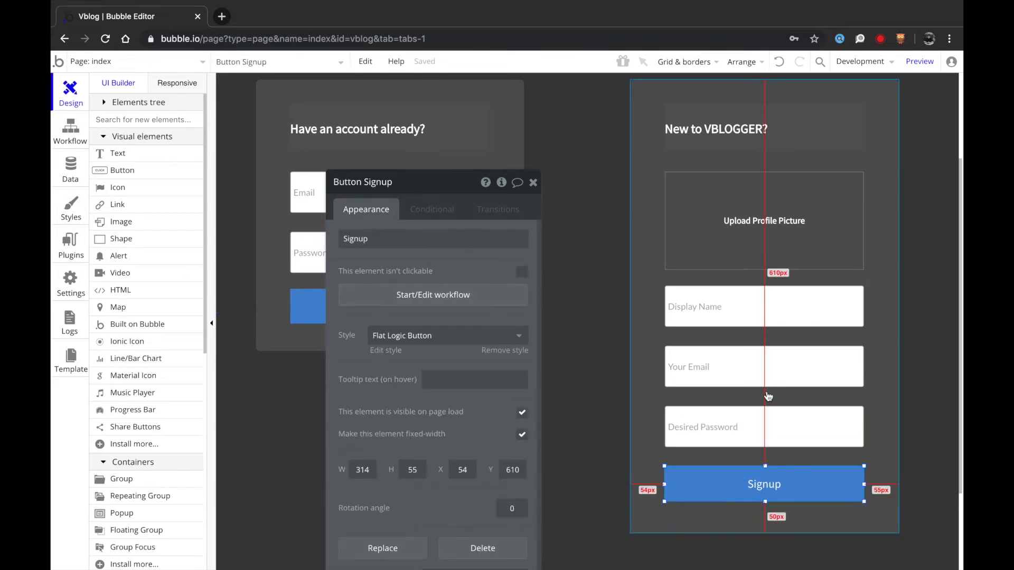
click(482, 302)
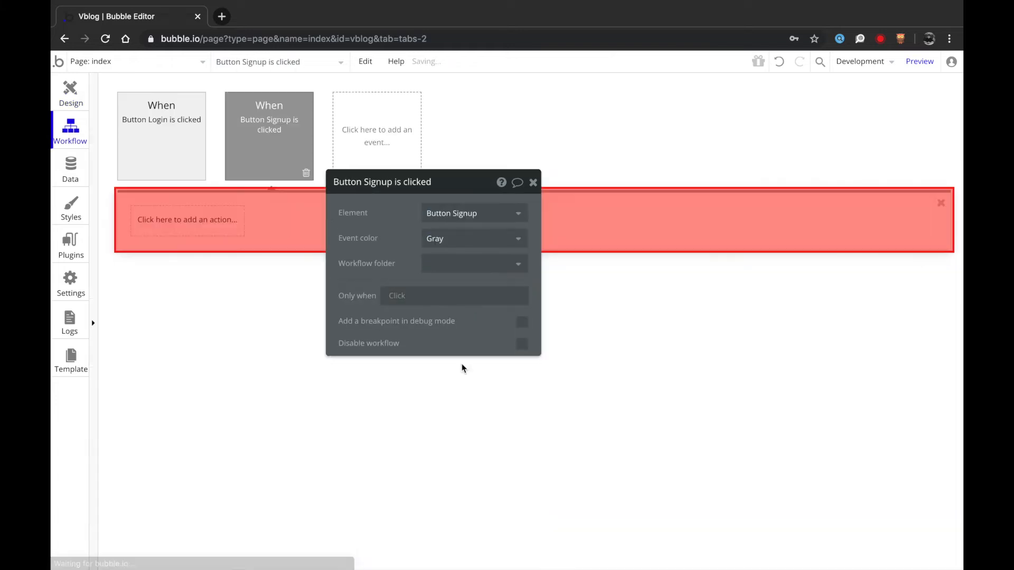
click(214, 220)
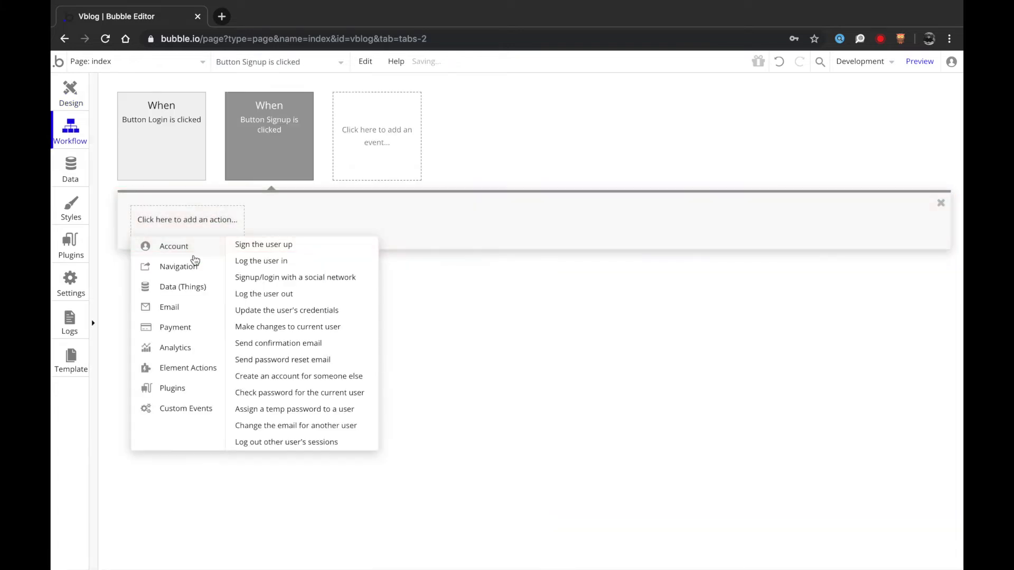
click(275, 244)
- Use the Your Email and Desired Password values for sign-up, with remember email set to yes
click(447, 211)
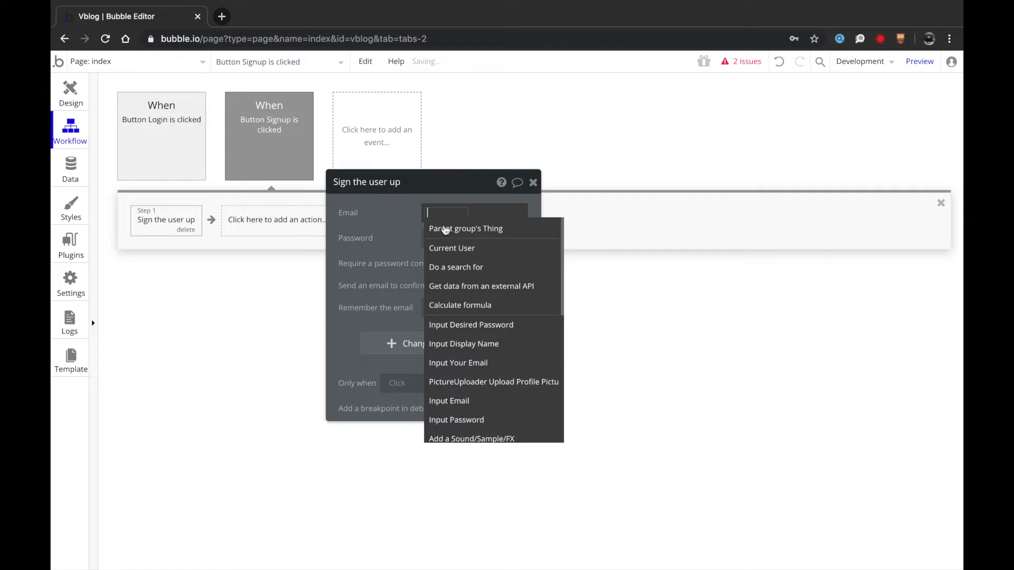
click(458, 362)
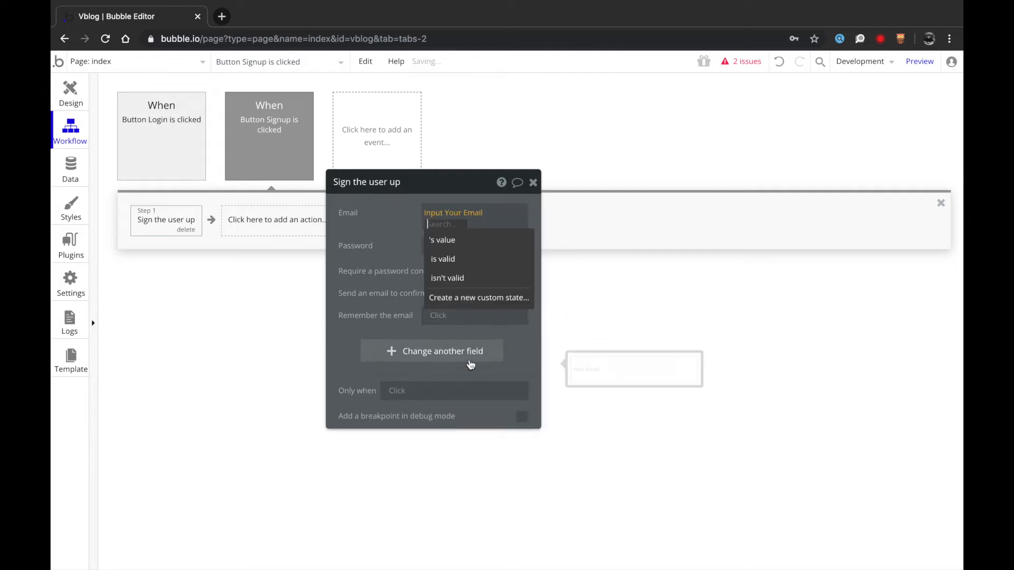
click(454, 236)
click(439, 247)
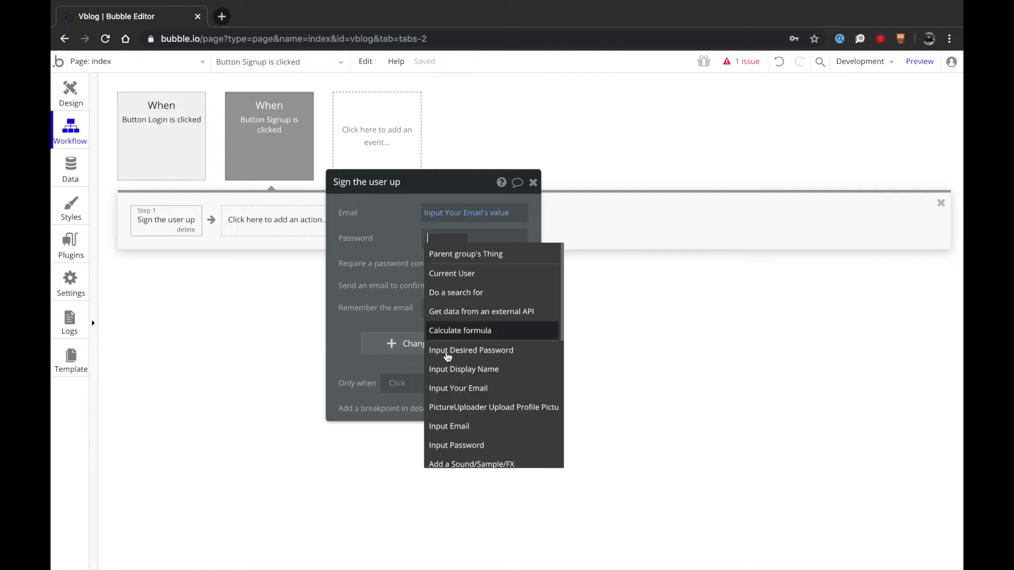
click(468, 353)
click(460, 265)
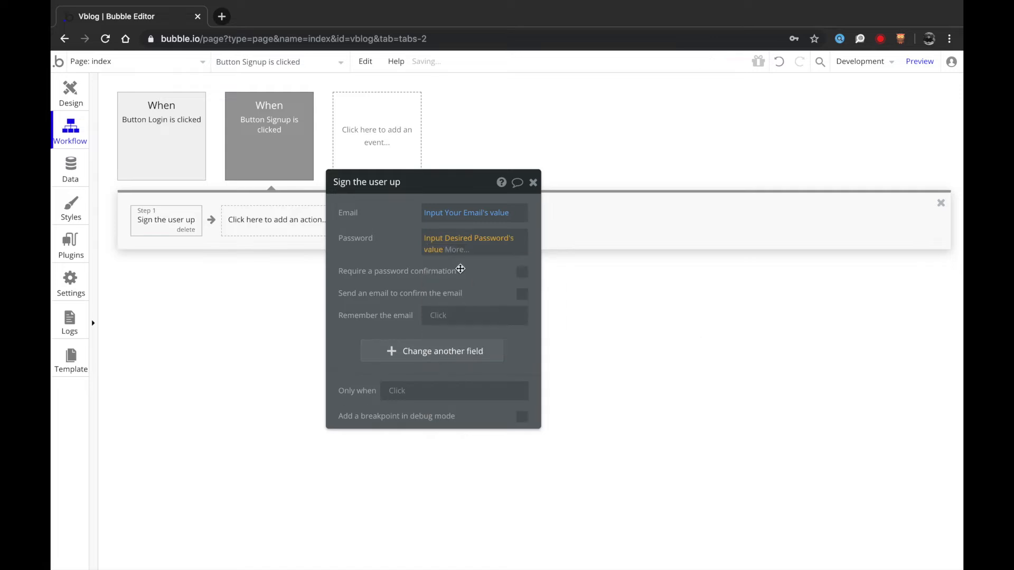
click(441, 317)
click(444, 342)
- Check the extra user fields available, then view the User type in the Data tab
click(407, 352)
click(410, 383)
click(356, 348)
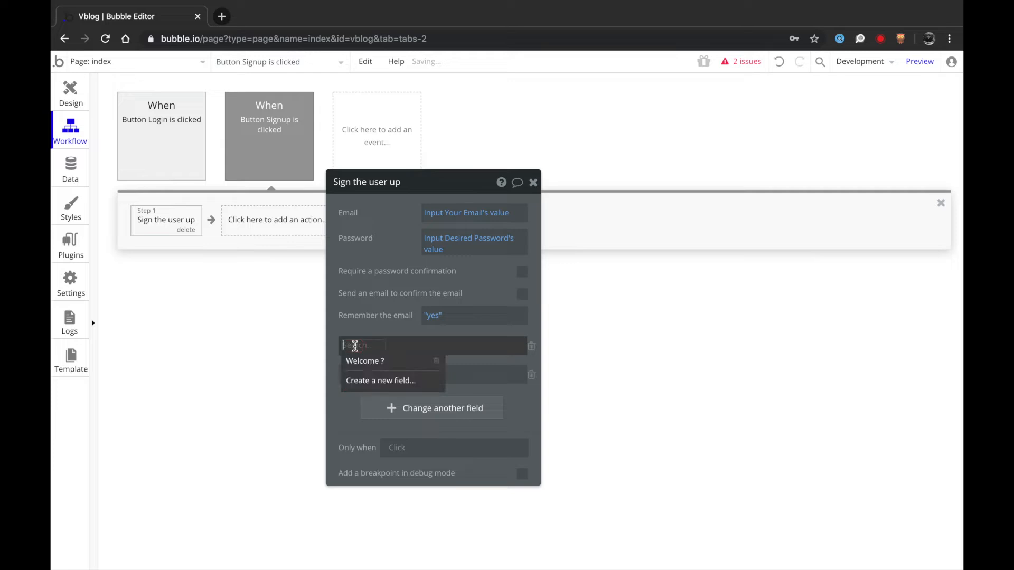
click(381, 262)
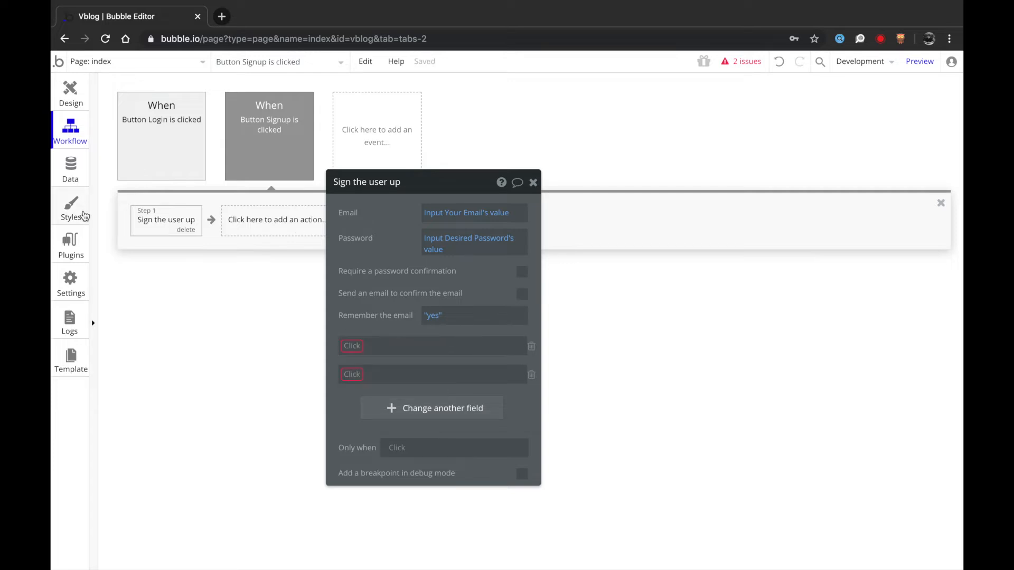
click(71, 168)
- Add a Profile Picture image field and a Name text field to the User type
click(253, 199)
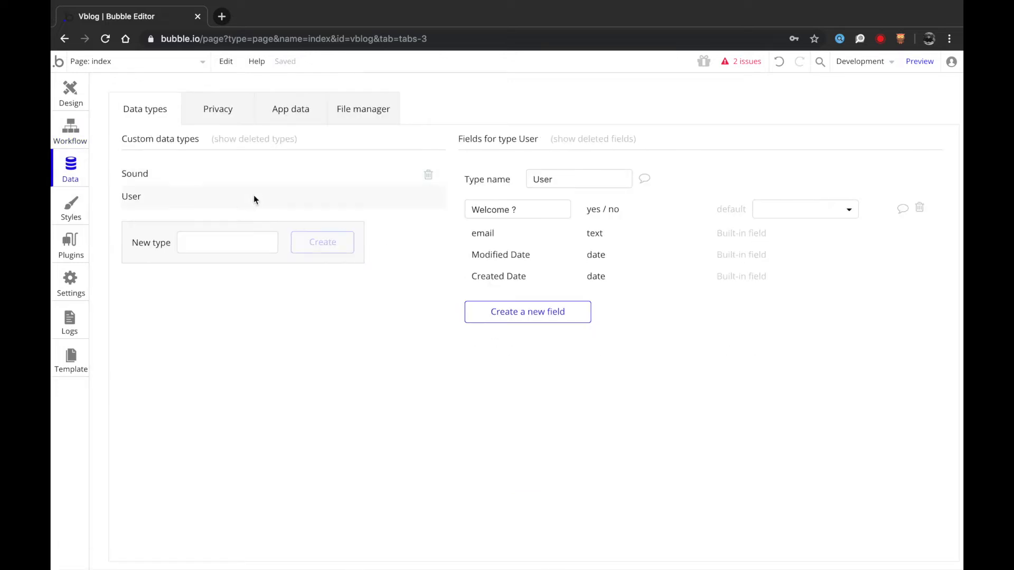
click(502, 310)
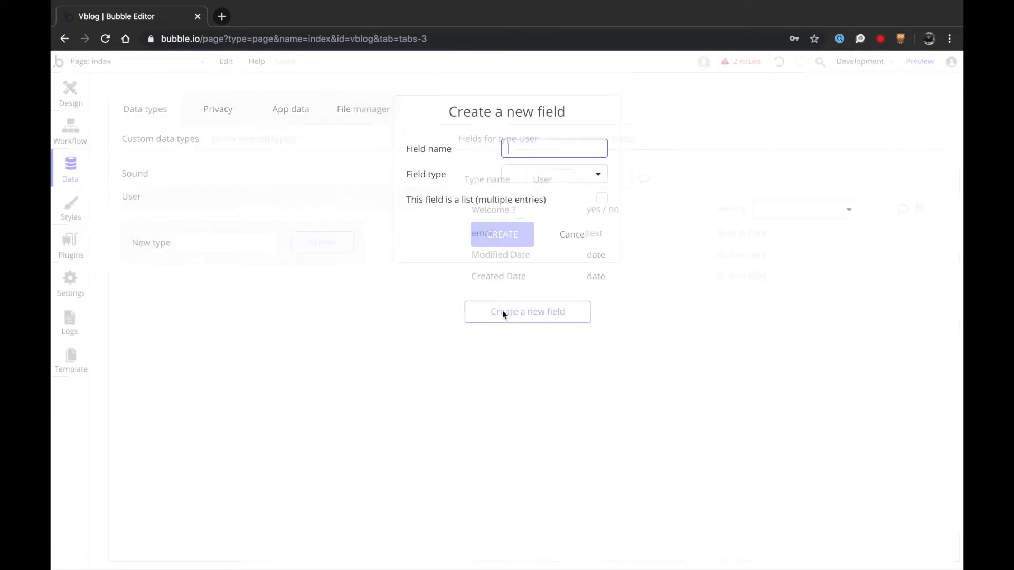
text(Profile Picture)
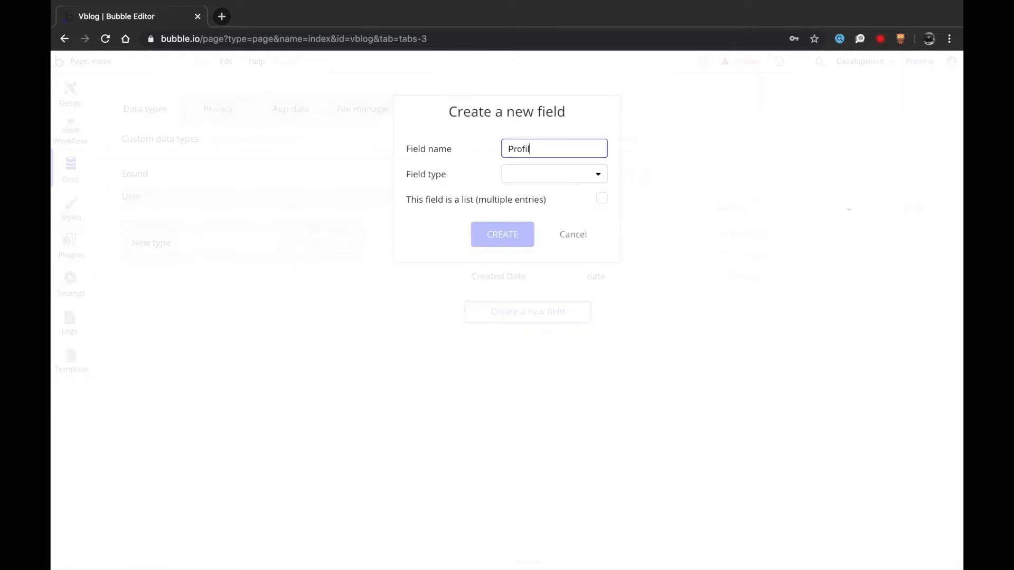
click(547, 174)
click(526, 347)
click(510, 231)
click(512, 342)
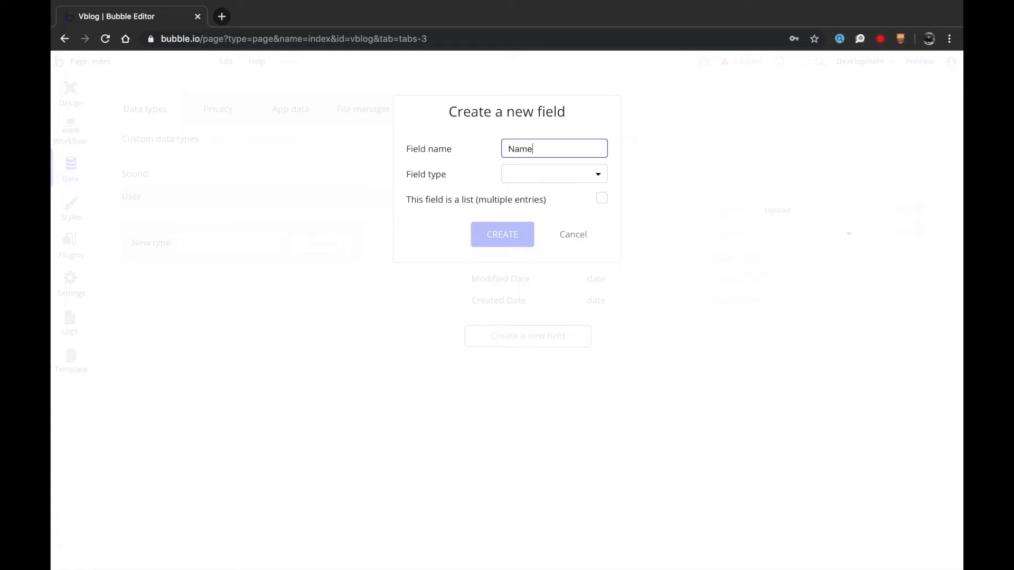
text(Name)
click(542, 180)
click(536, 197)
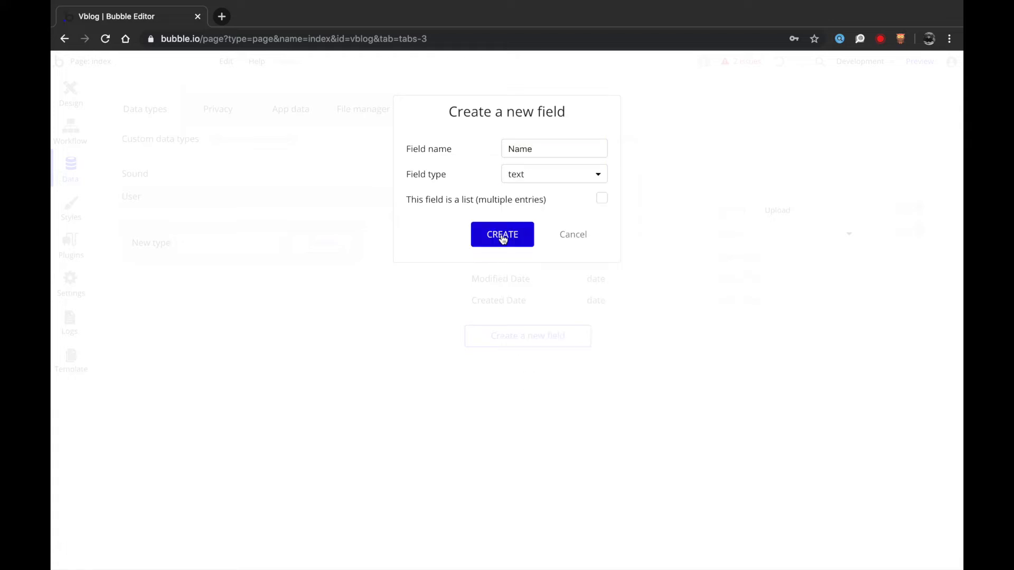
click(503, 236)
- Add Name and Profile Picture rows to the Signup button's sign-up action
click(70, 92)
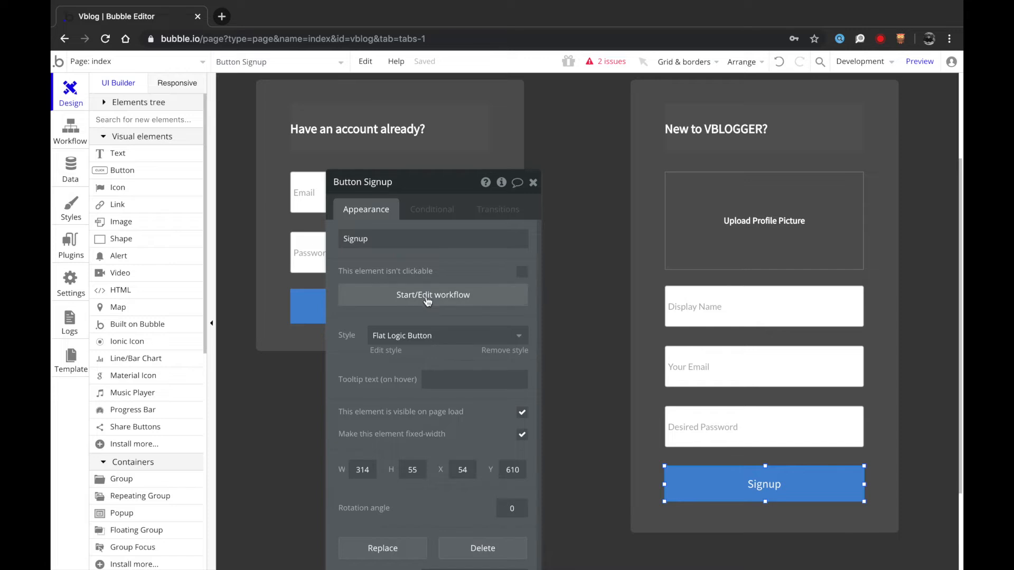
click(429, 296)
click(353, 345)
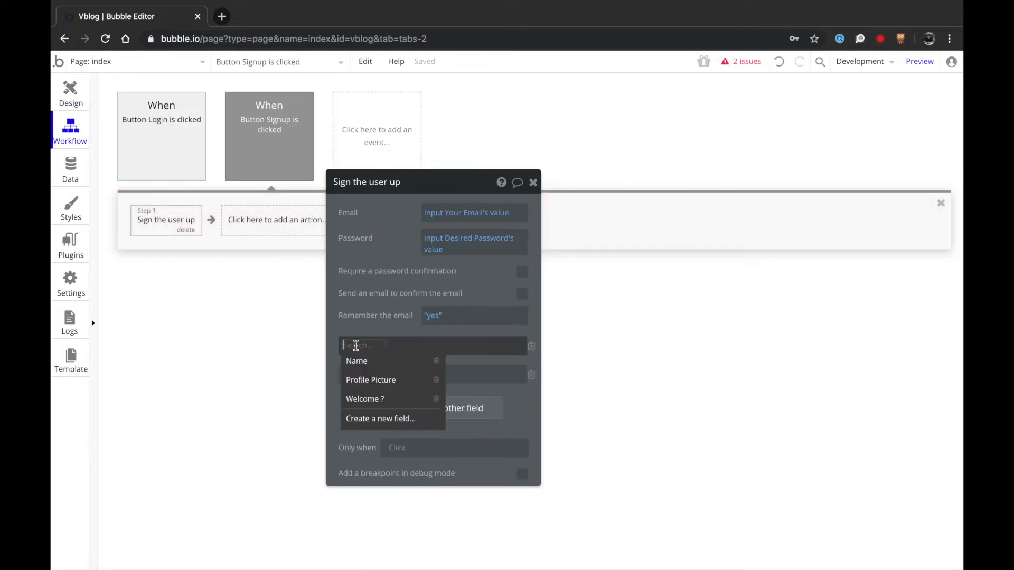
click(355, 359)
click(354, 379)
click(397, 408)
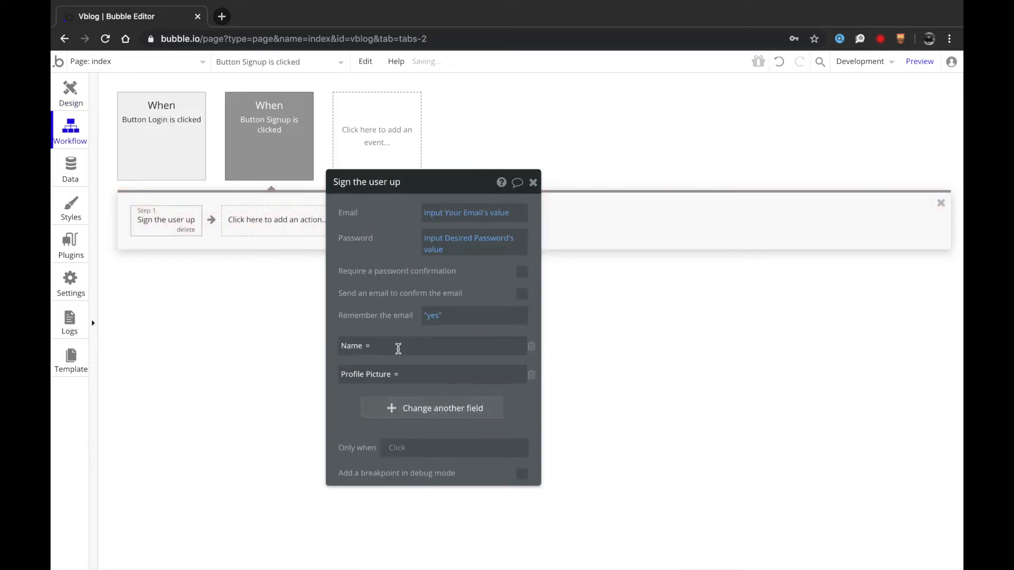
- Set Name to Input Display Name's value and Profile Picture to the picture uploader's value
click(414, 346)
click(577, 347)
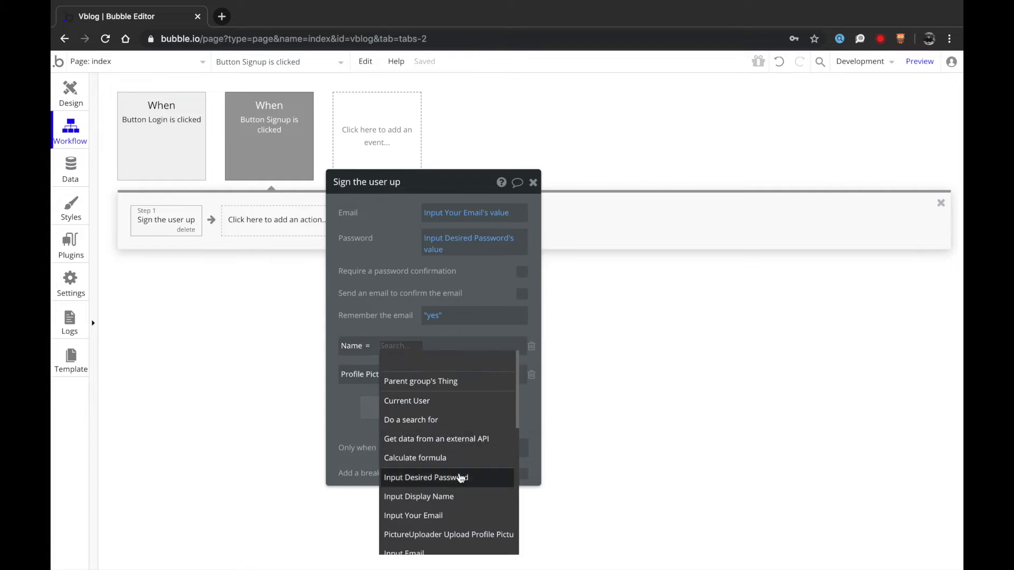
click(450, 499)
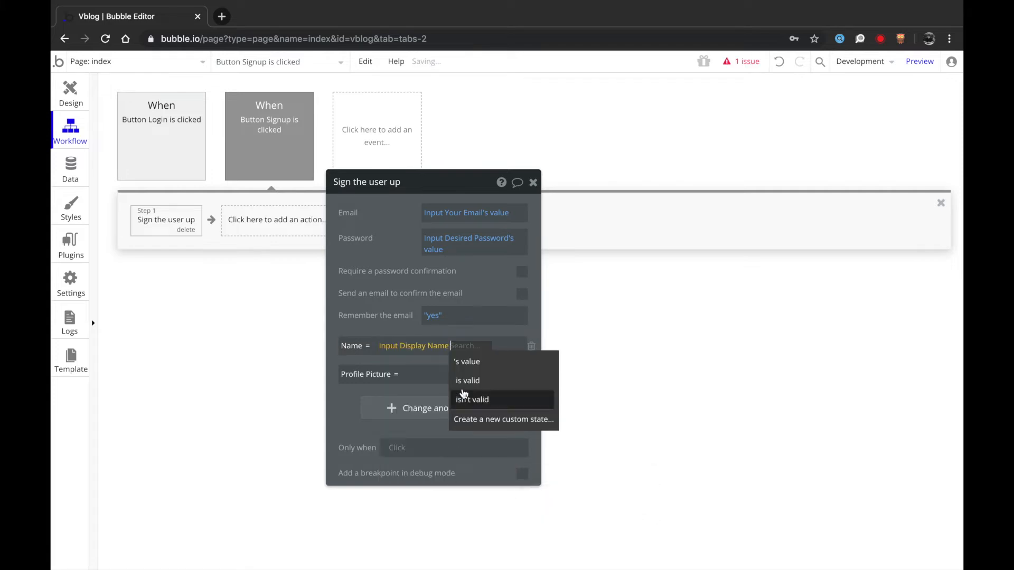
click(467, 358)
click(462, 374)
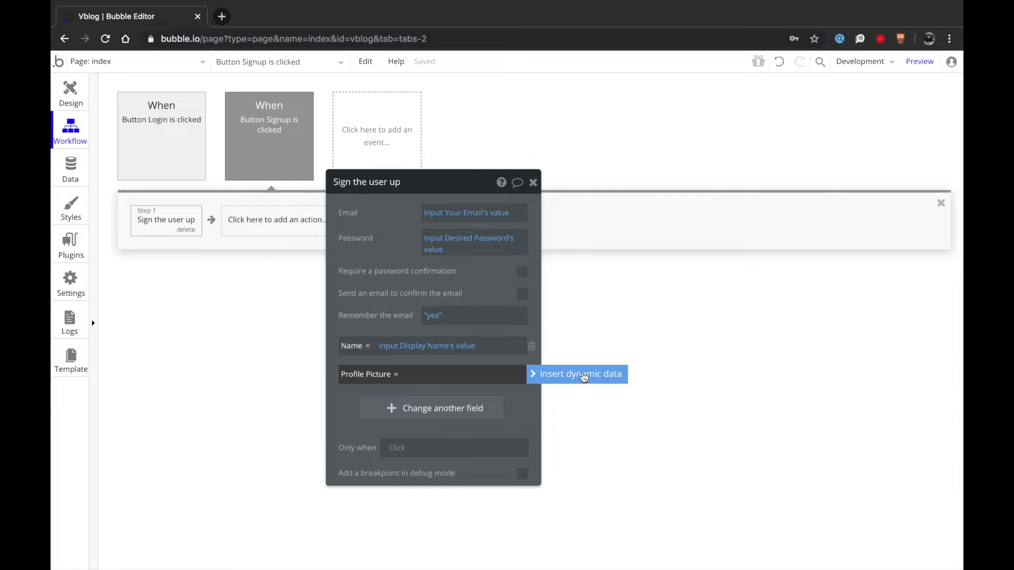
click(583, 375)
scroll(492, 486, down, 2)
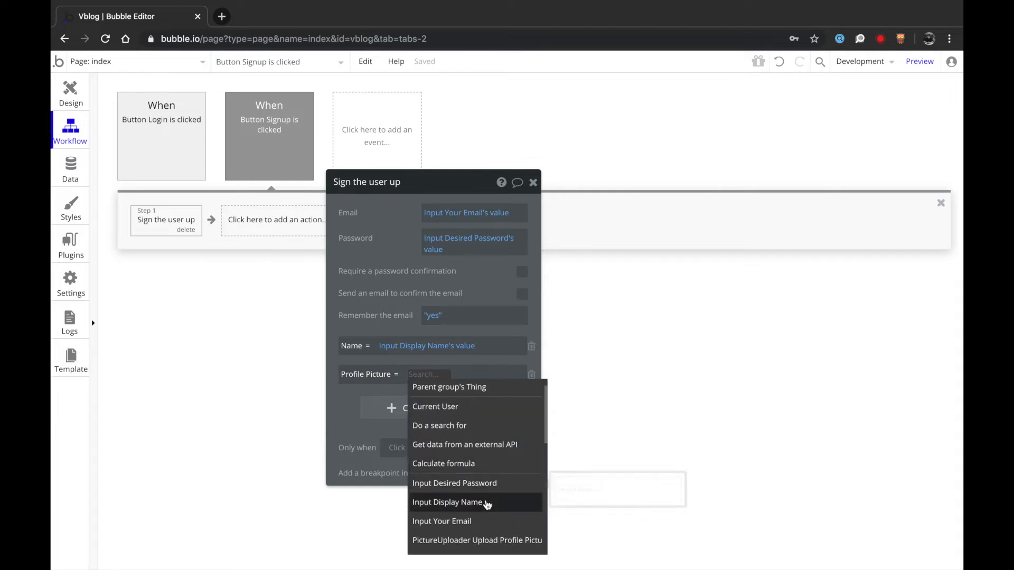
click(476, 515)
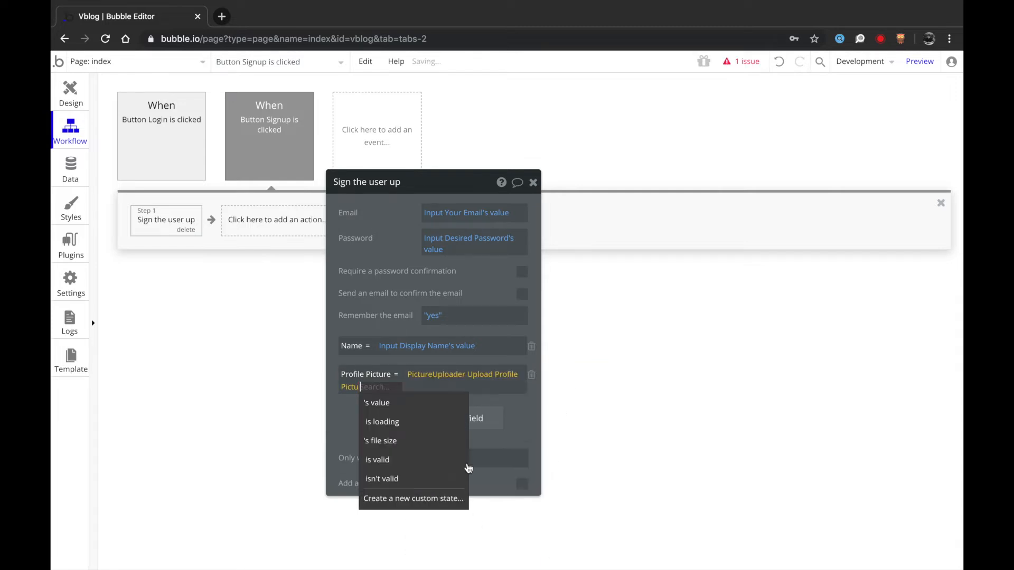
click(440, 404)
click(371, 313)
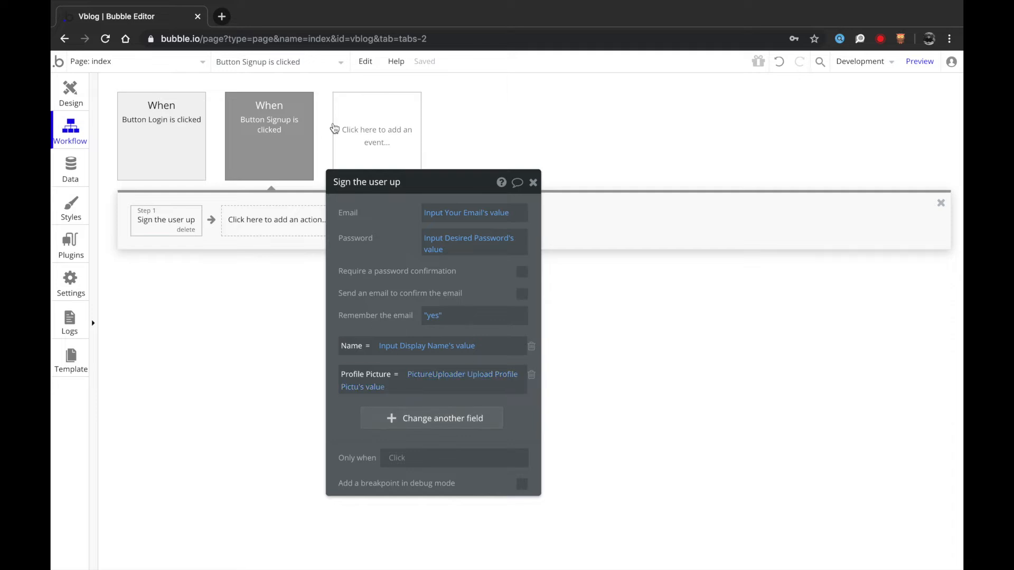
- Add a User is logged in event whose Go to page action targets account
click(370, 134)
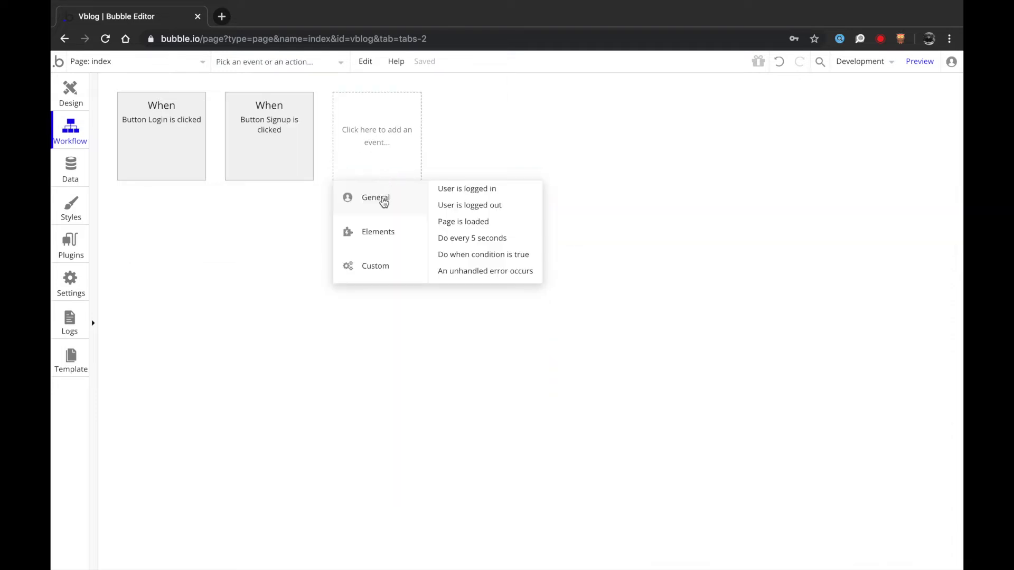
click(457, 194)
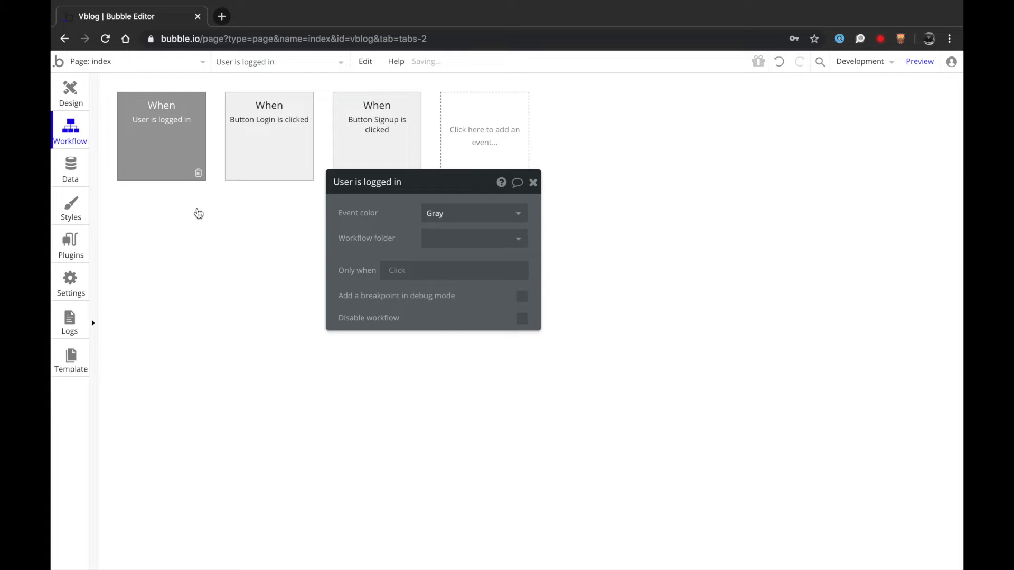
click(195, 235)
click(239, 246)
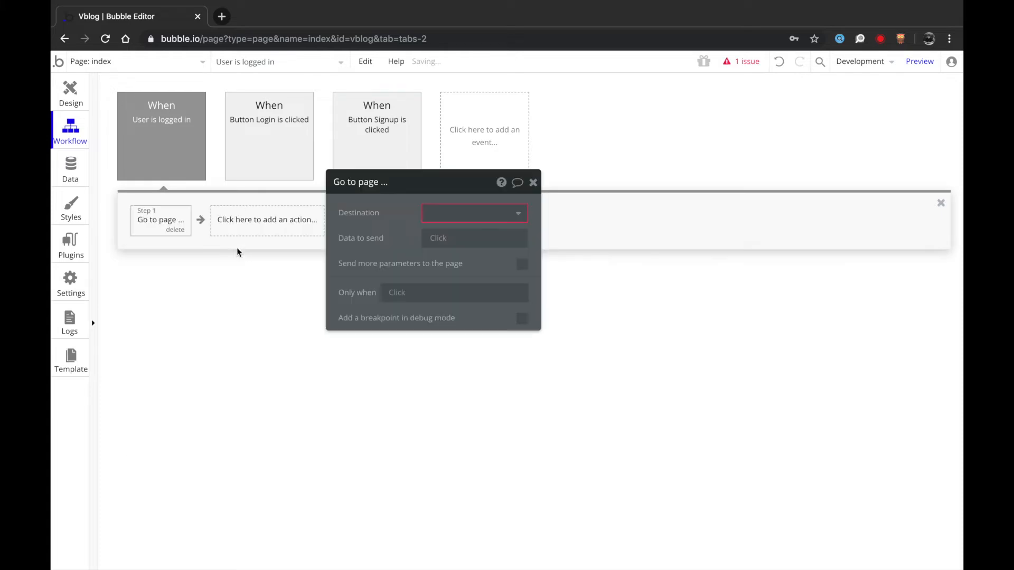
click(460, 218)
click(467, 253)
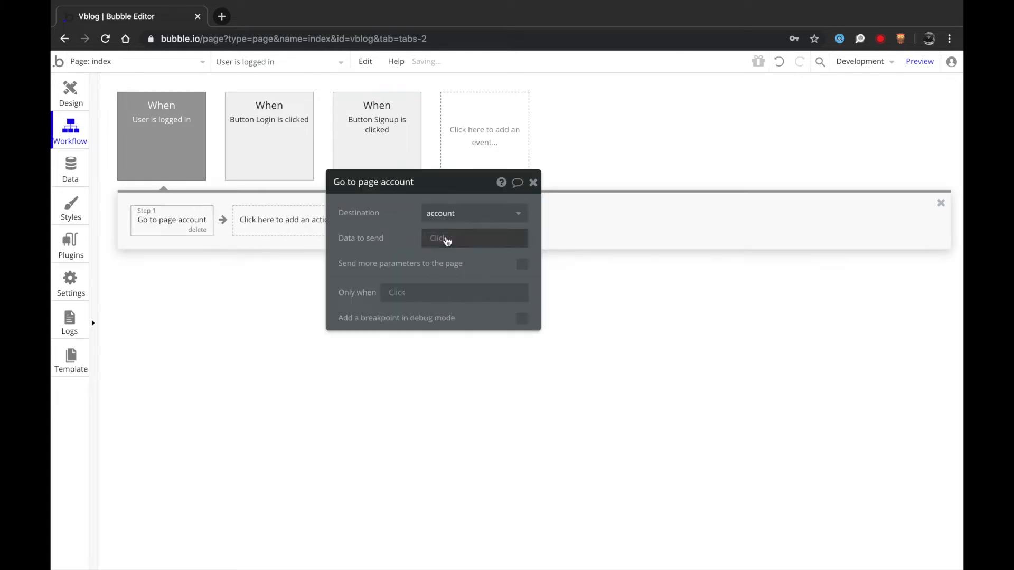
- Send Current User as the page data, then return to Design's page list
click(446, 249)
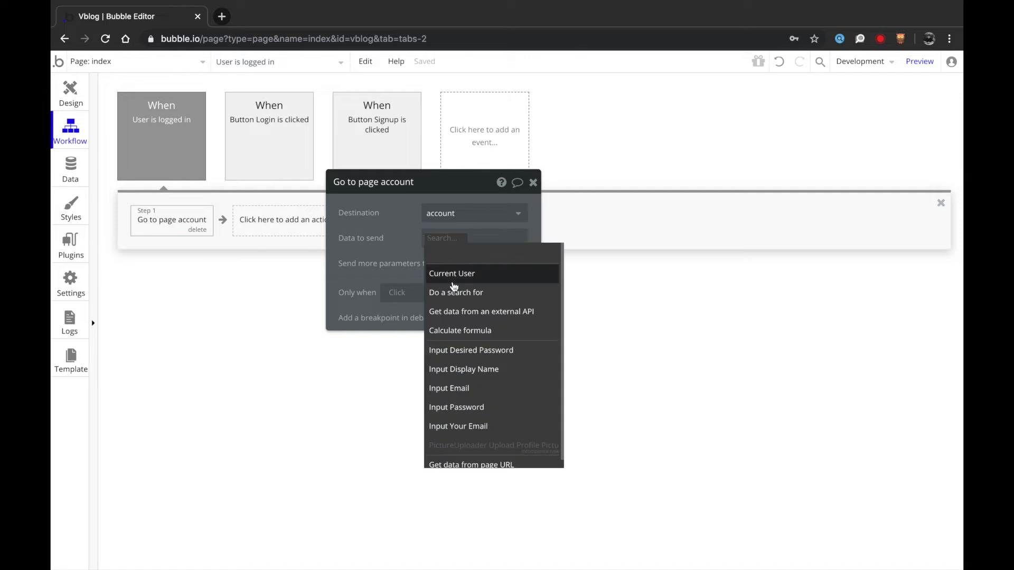
click(453, 282)
click(374, 236)
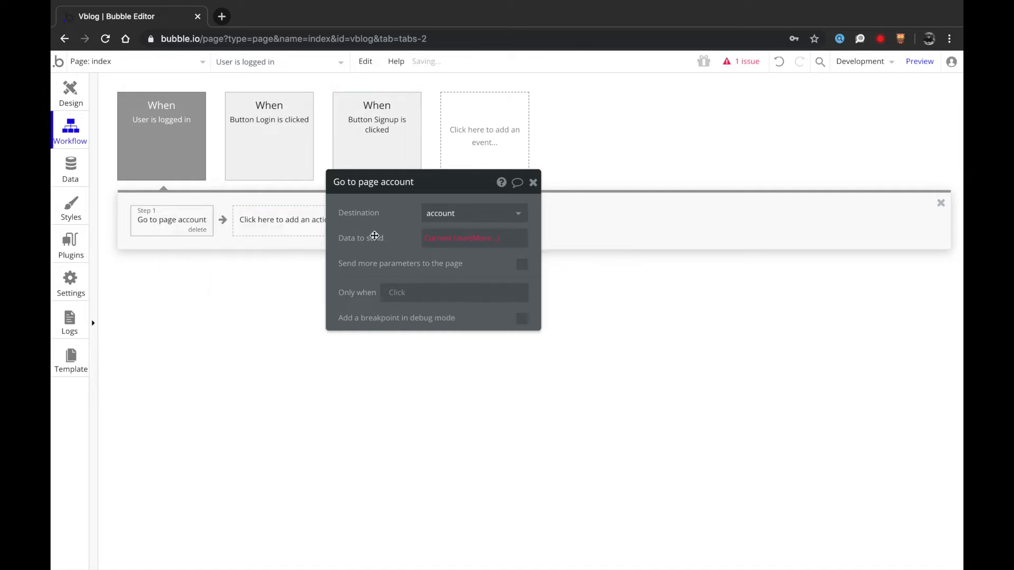
click(69, 88)
click(135, 61)
- On the account page, set Type of content to User and readable URL field to Name
click(331, 106)
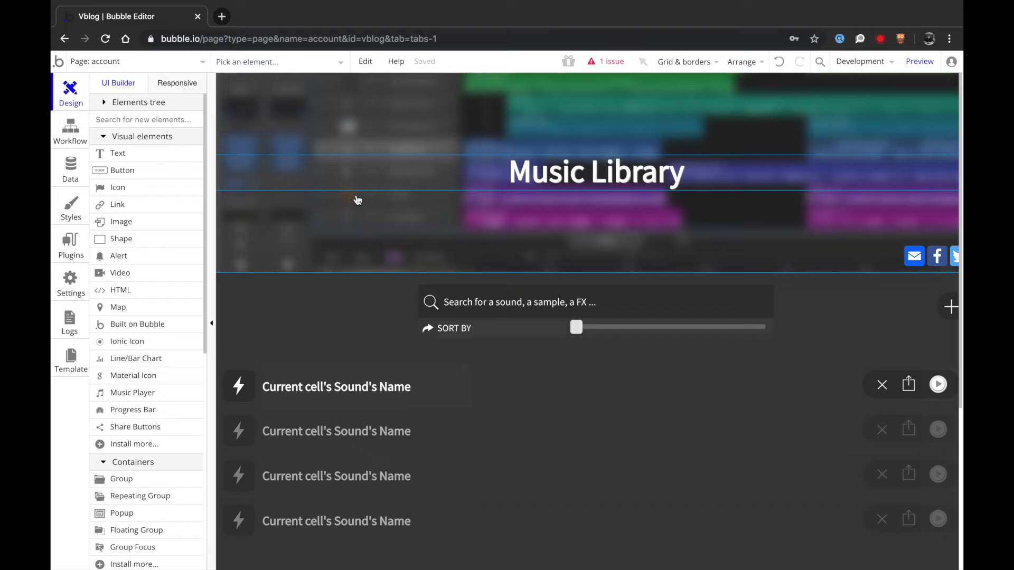
double_click(313, 302)
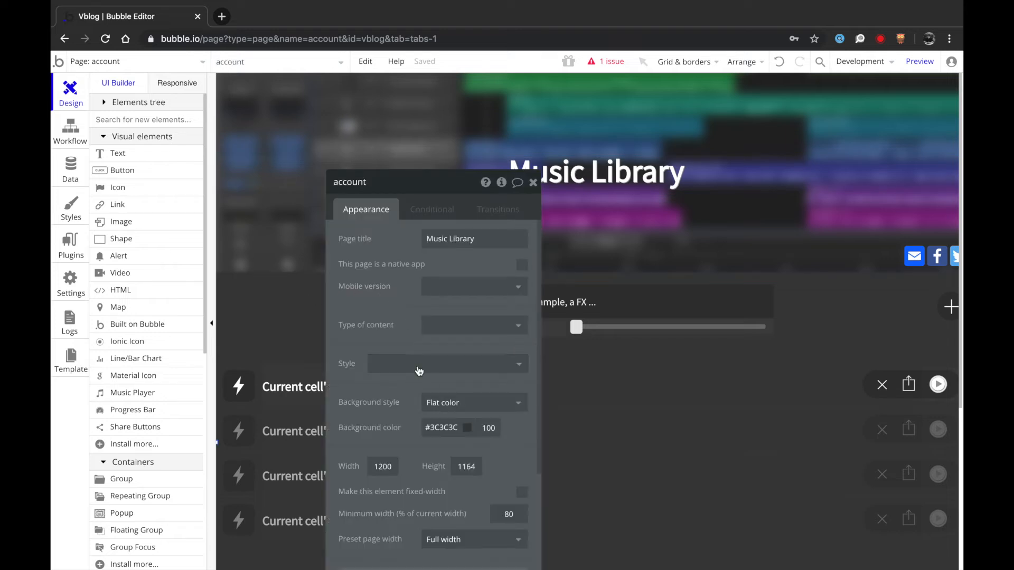
click(445, 325)
click(445, 365)
click(439, 352)
click(442, 389)
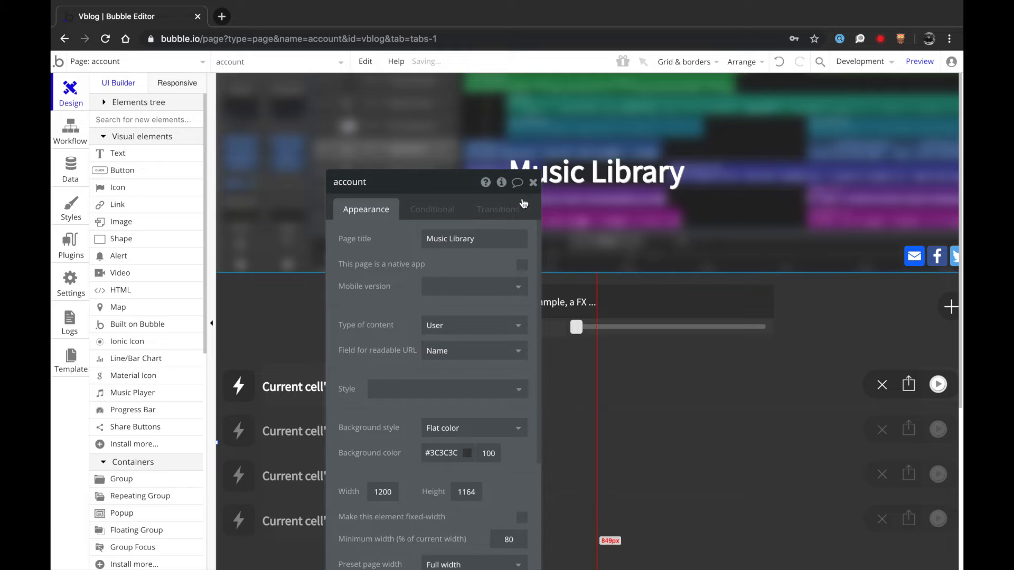
click(534, 183)
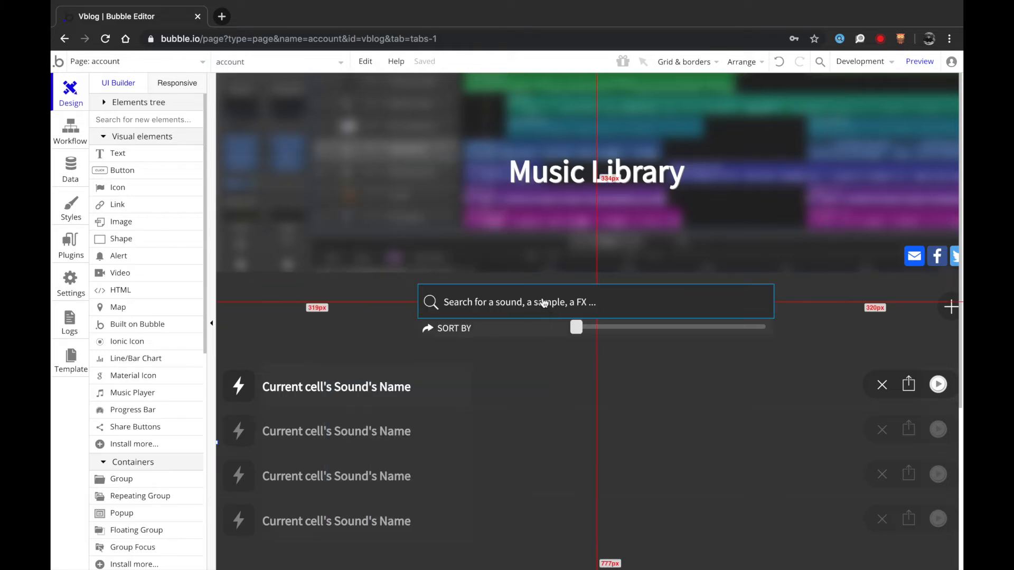
- Delete the SORT BY row and select the sound list
click(589, 335)
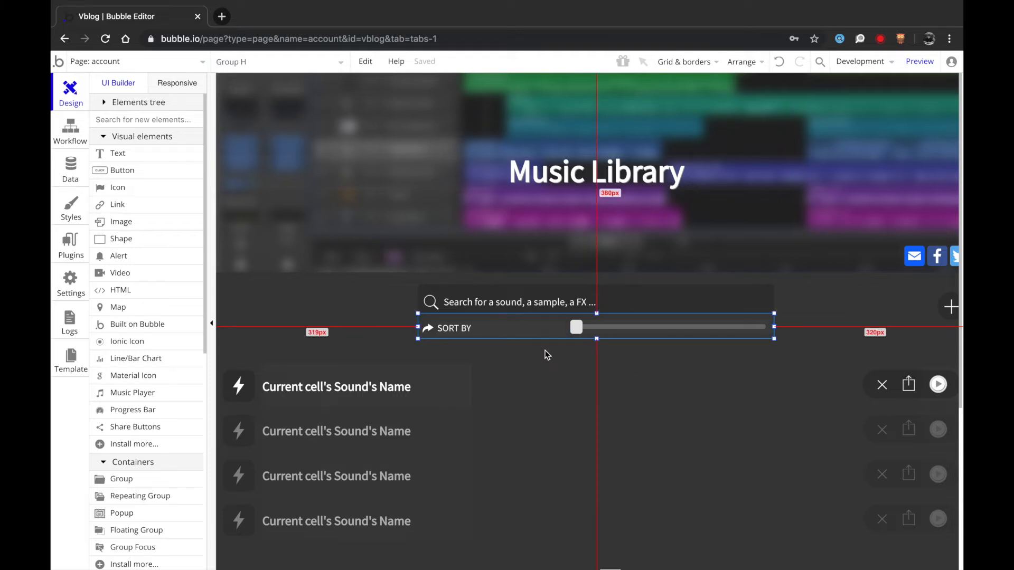
key(Delete)
scroll(935, 257, right, 1)
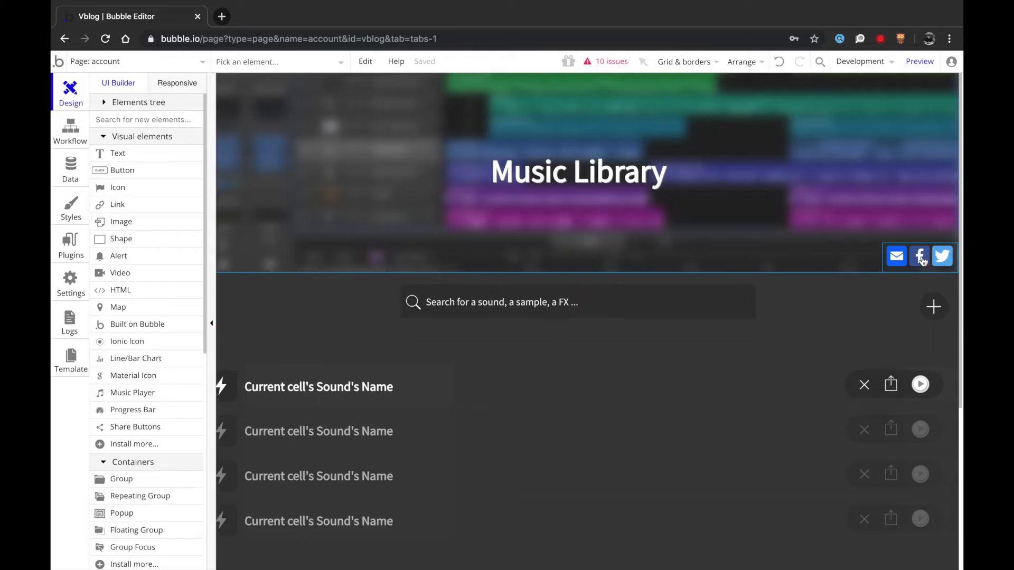
click(919, 270)
click(883, 299)
scroll(856, 335, down, 3)
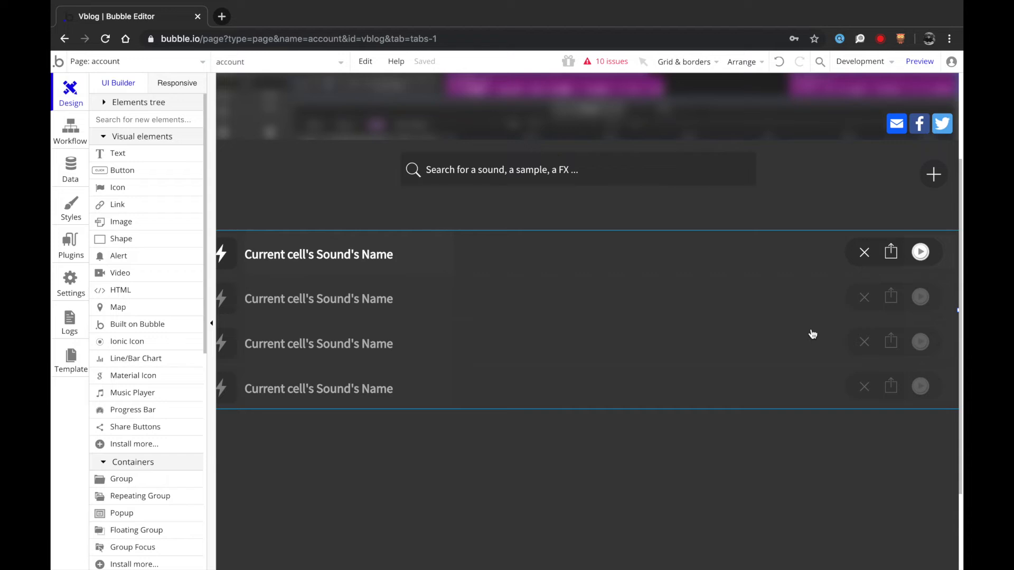
scroll(812, 334, up, 3)
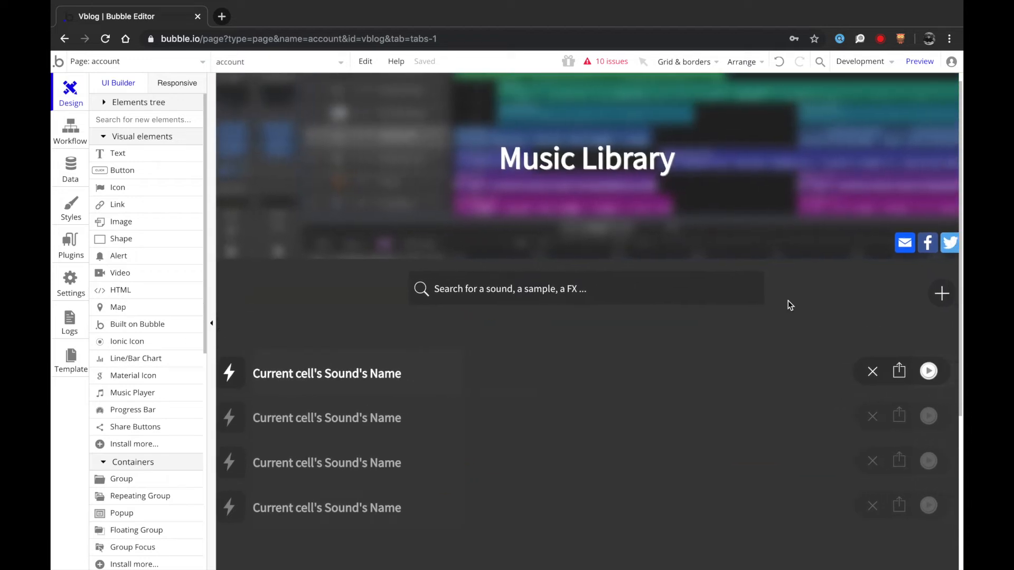
scroll(788, 305, right, 1)
click(738, 365)
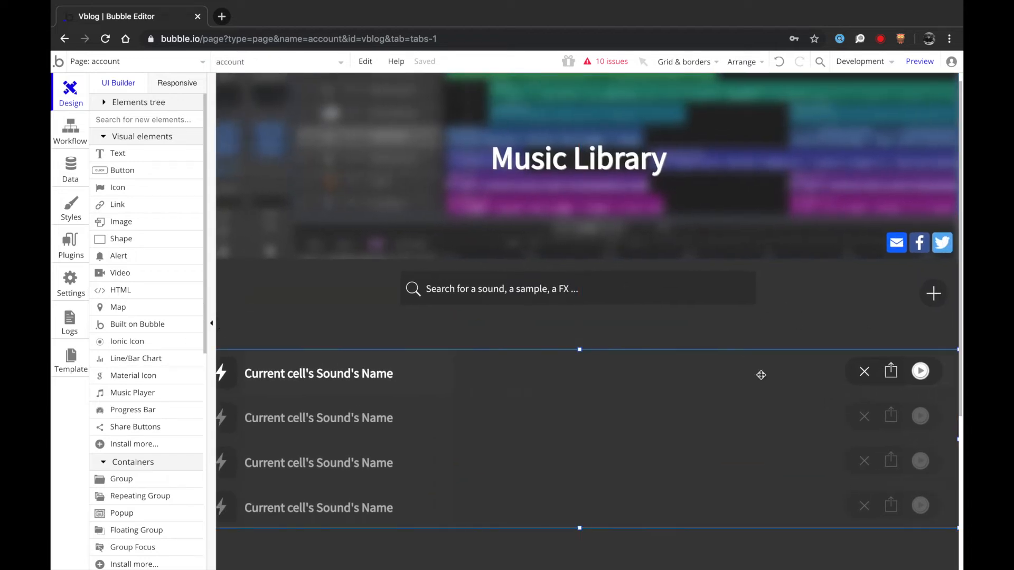
- Constrain the sound list's Search for Sounds to Created By = Current User
double_click(761, 375)
click(456, 264)
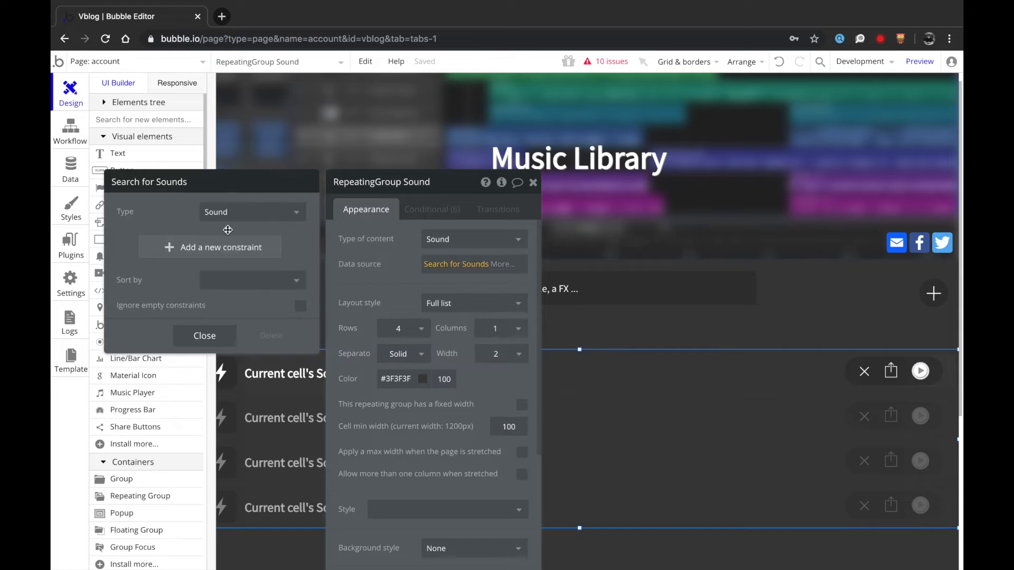
click(213, 246)
click(135, 244)
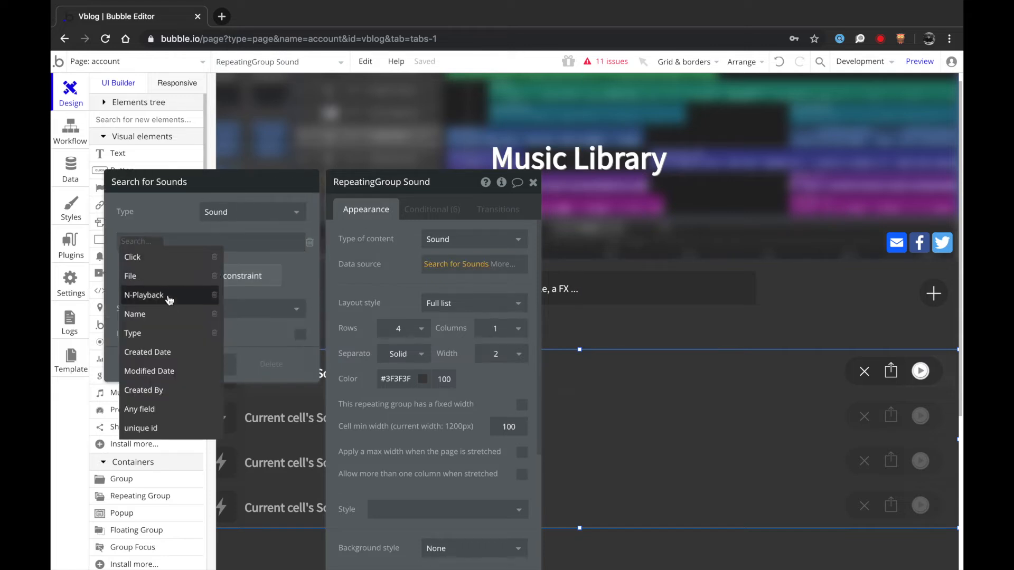
click(158, 390)
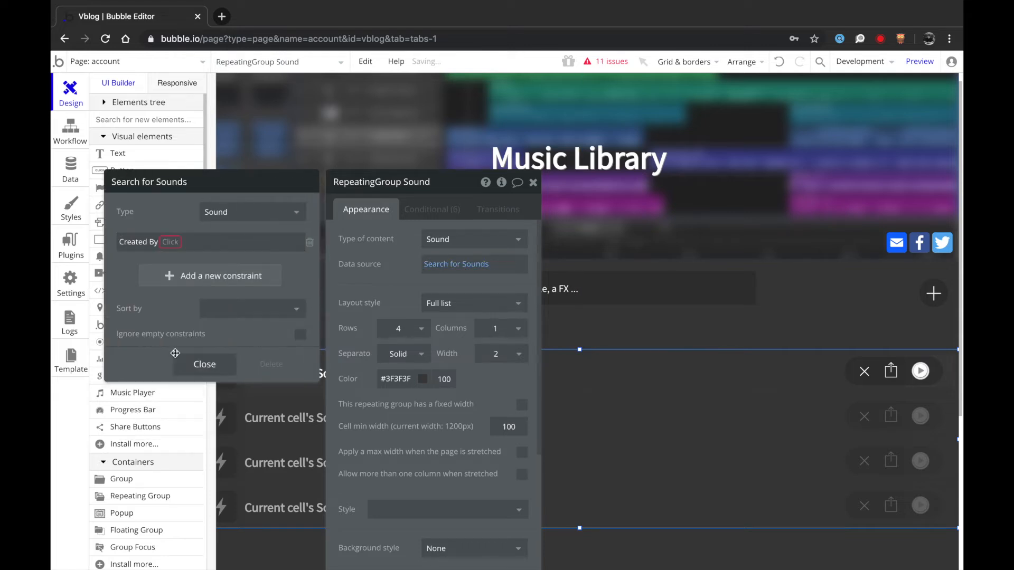
click(168, 246)
click(181, 260)
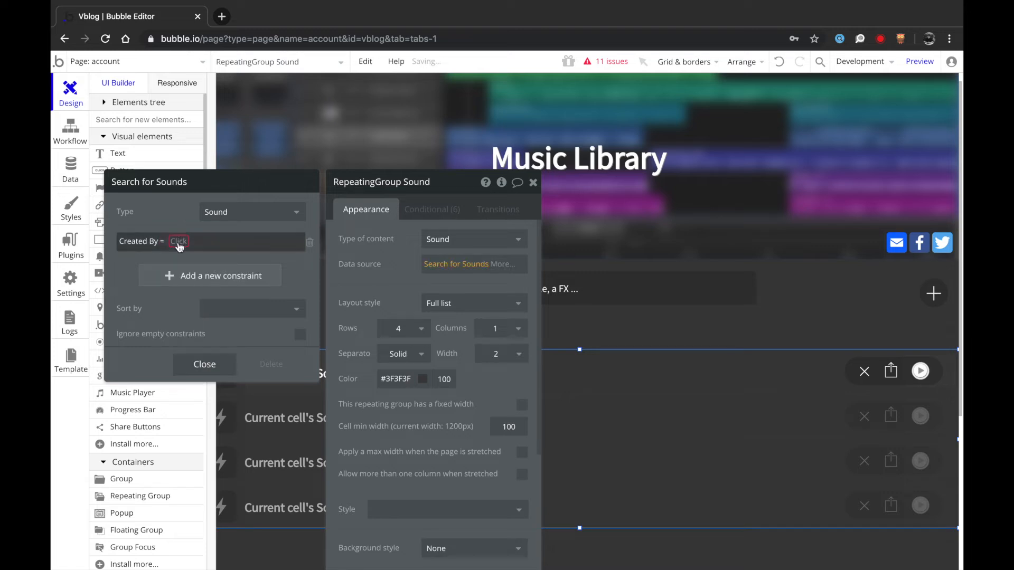
click(180, 241)
click(185, 260)
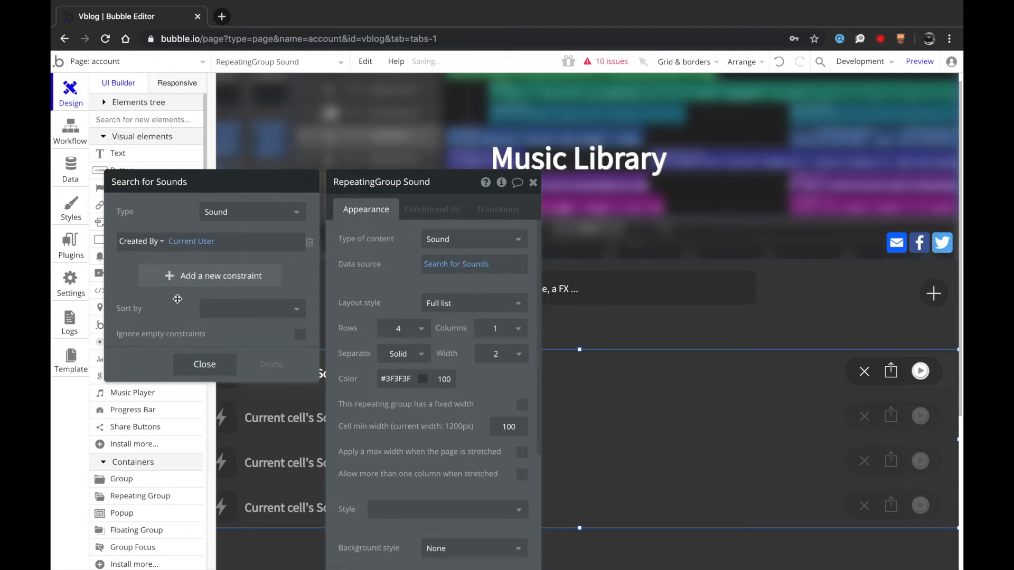
click(196, 369)
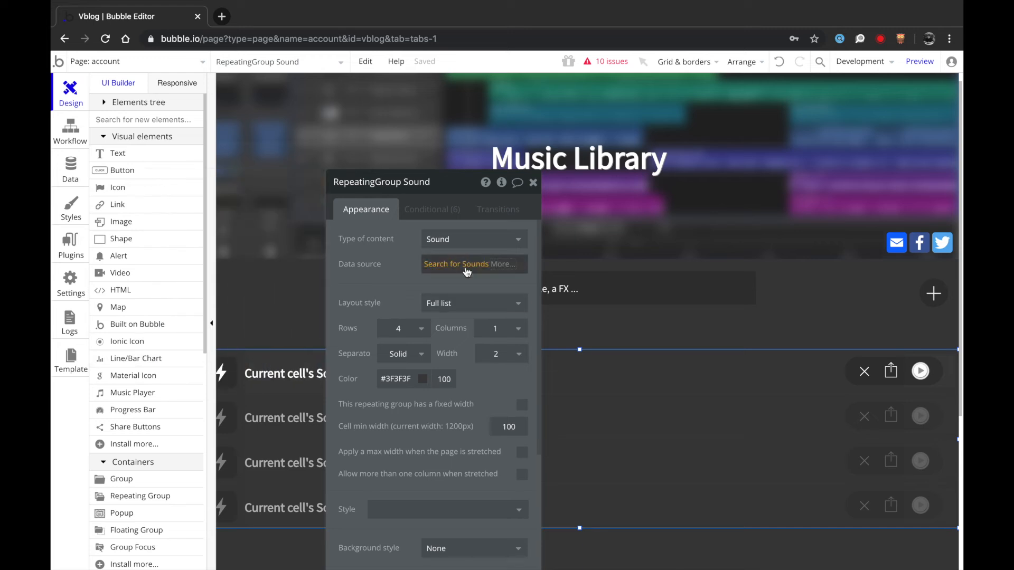
- Replace the Music Library heading with 'Welcome, ' plus Current User's Name and '!'
click(560, 161)
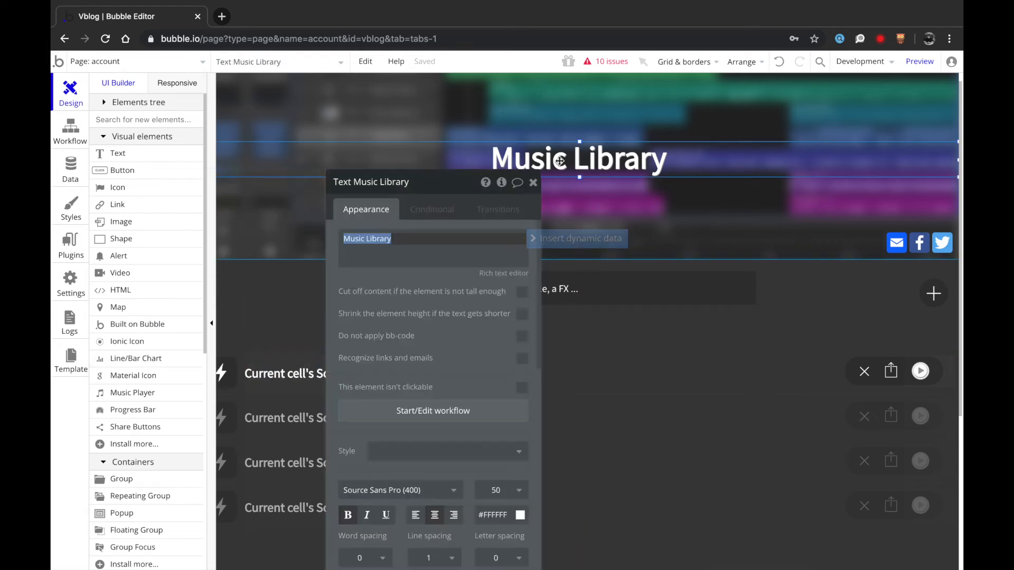
text(Welcome,)
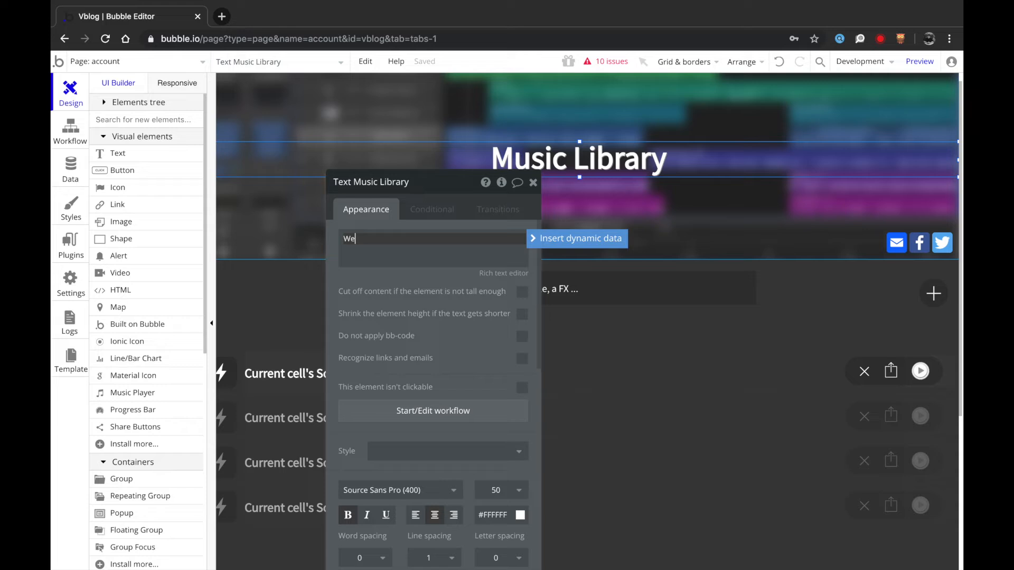
click(582, 237)
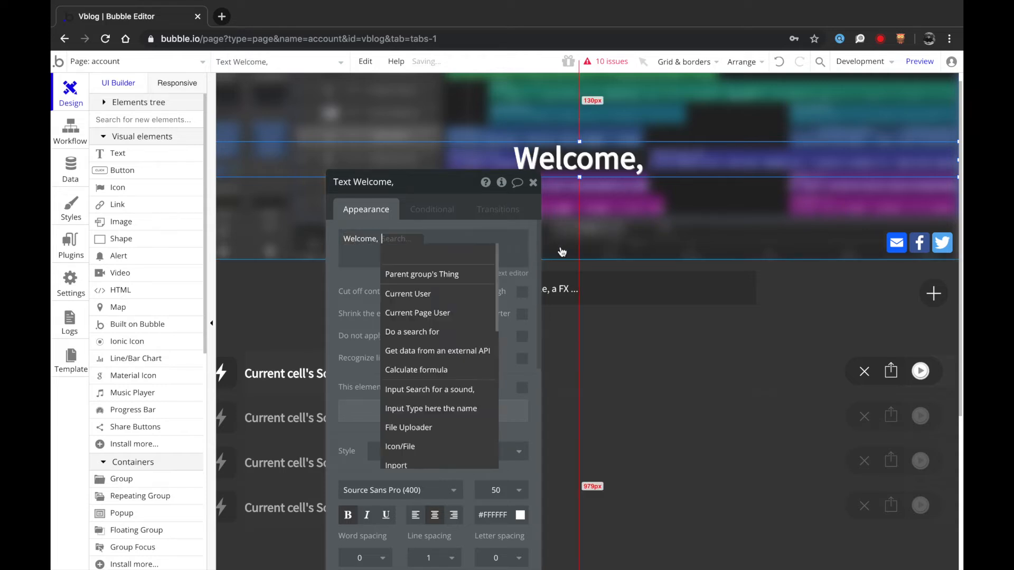
click(452, 295)
click(470, 251)
click(481, 248)
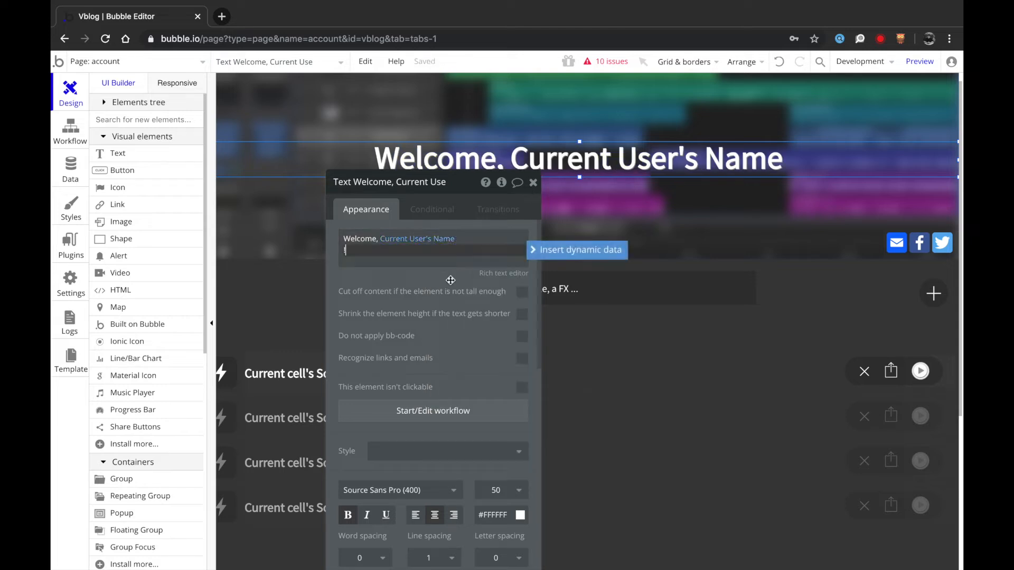
key(BackSpace)
text(!)
click(536, 181)
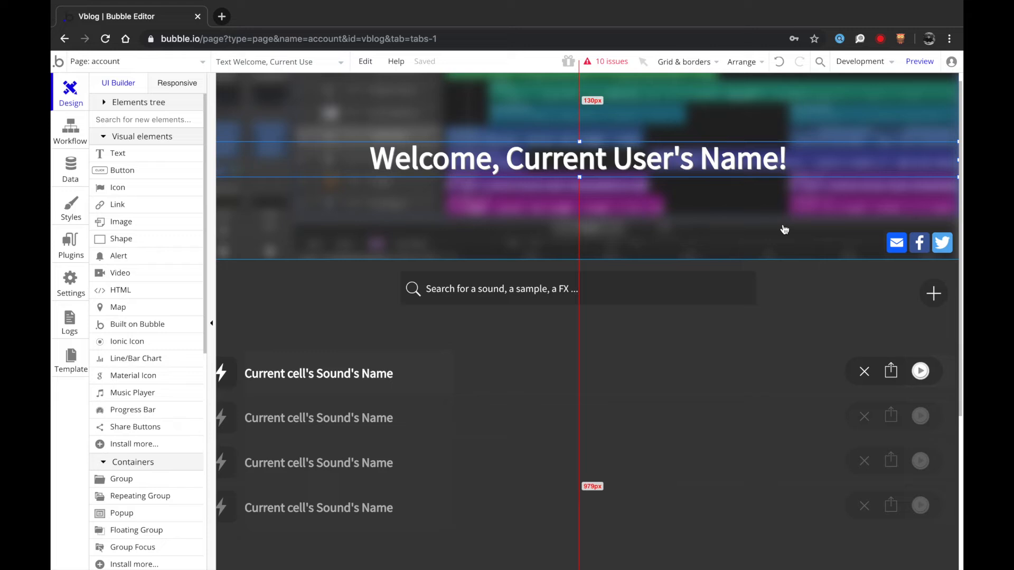
- Delete the share buttons and paste a plus icon copy, then undo the paste
click(901, 251)
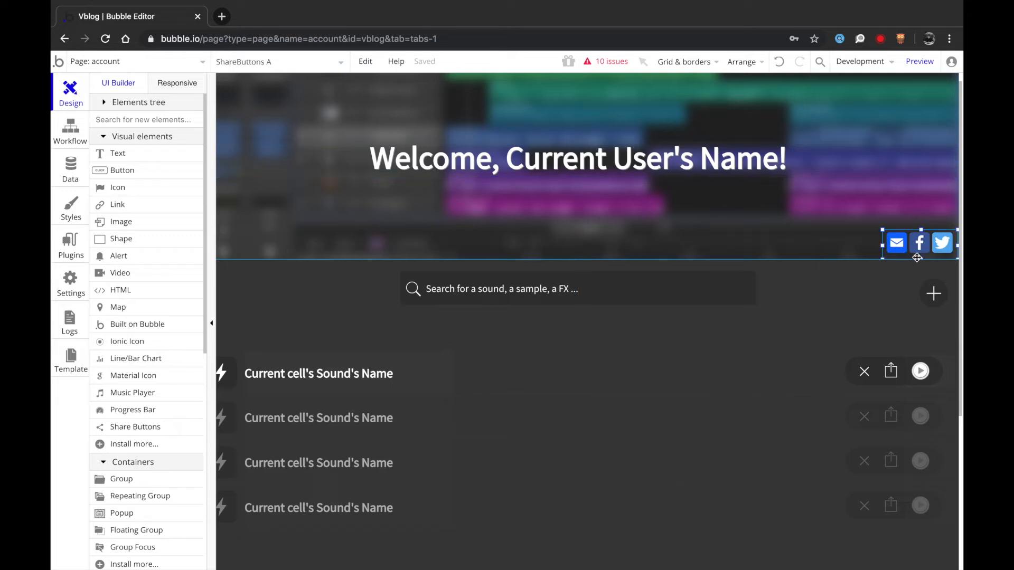
key(Delete)
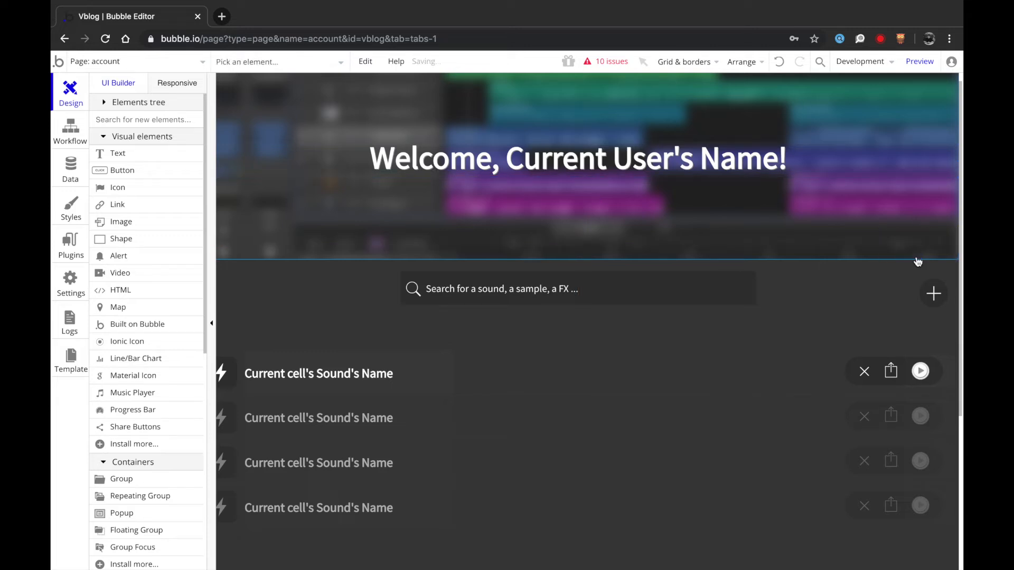
click(934, 302)
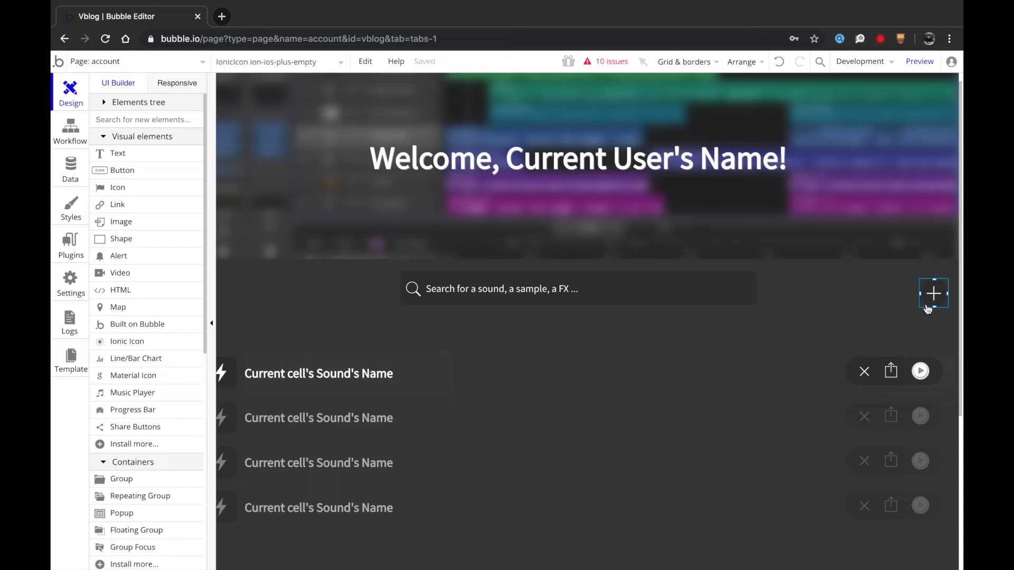
click(868, 298)
click(927, 307)
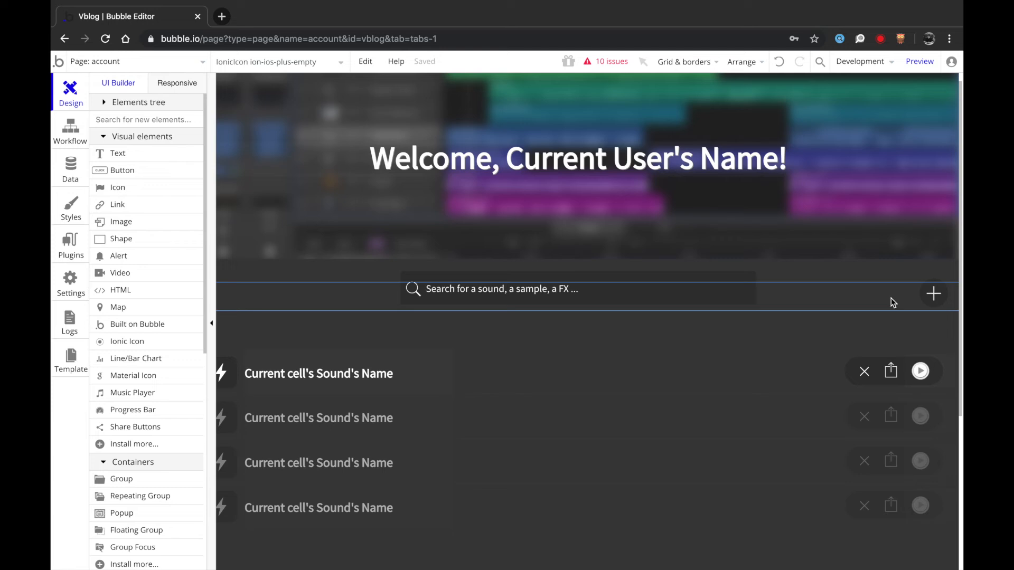
key(ctrl+v)
click(888, 306)
key(alt)
click(941, 318)
click(935, 297)
key(ctrl+z)
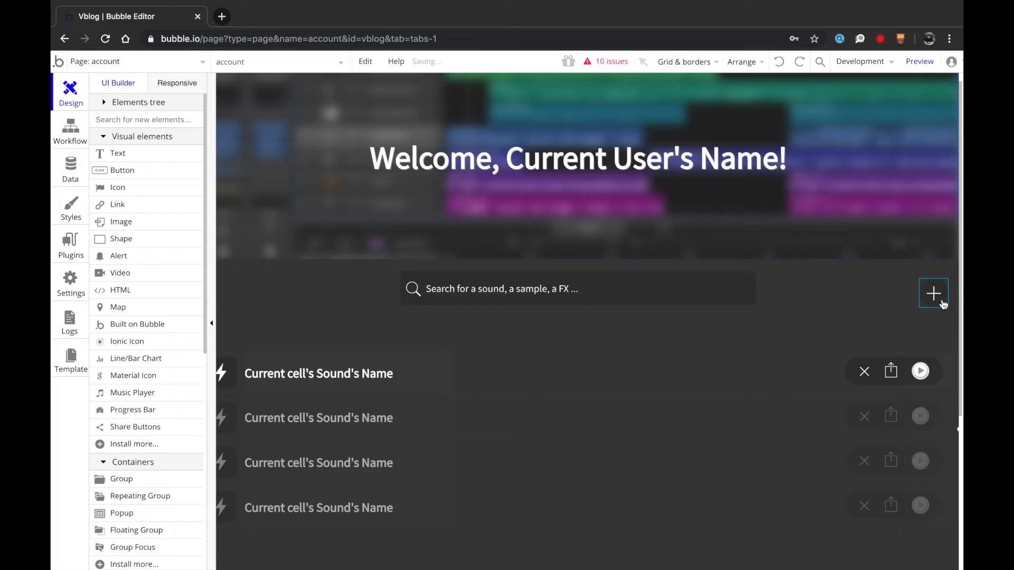
- Select and deselect the plus icon, leaving it unchanged
click(947, 307)
key(alt)
click(950, 316)
drag(944, 315, 922, 282)
click(923, 287)
key(Escape)
click(924, 286)
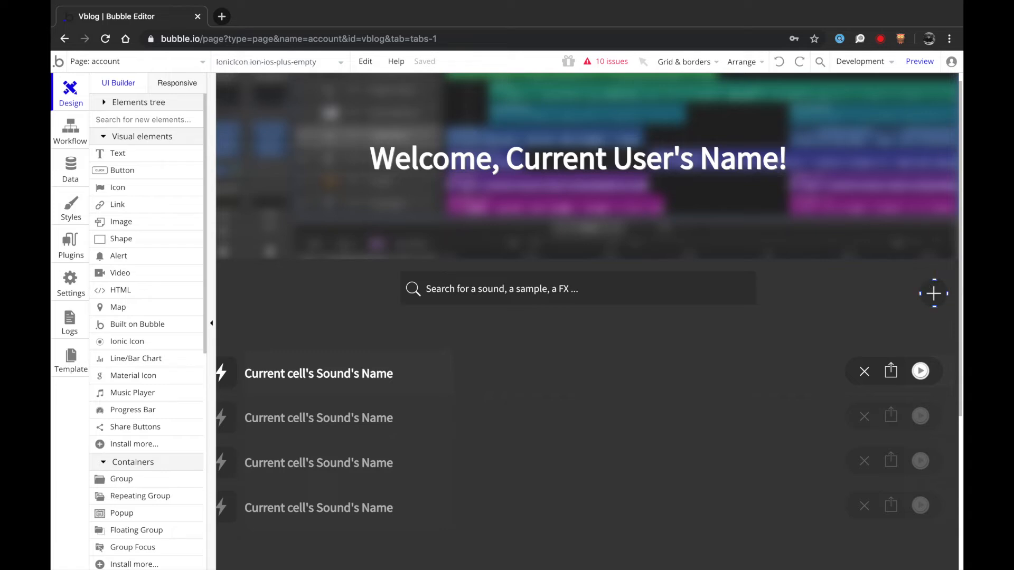
click(877, 279)
scroll(713, 283, down, 3)
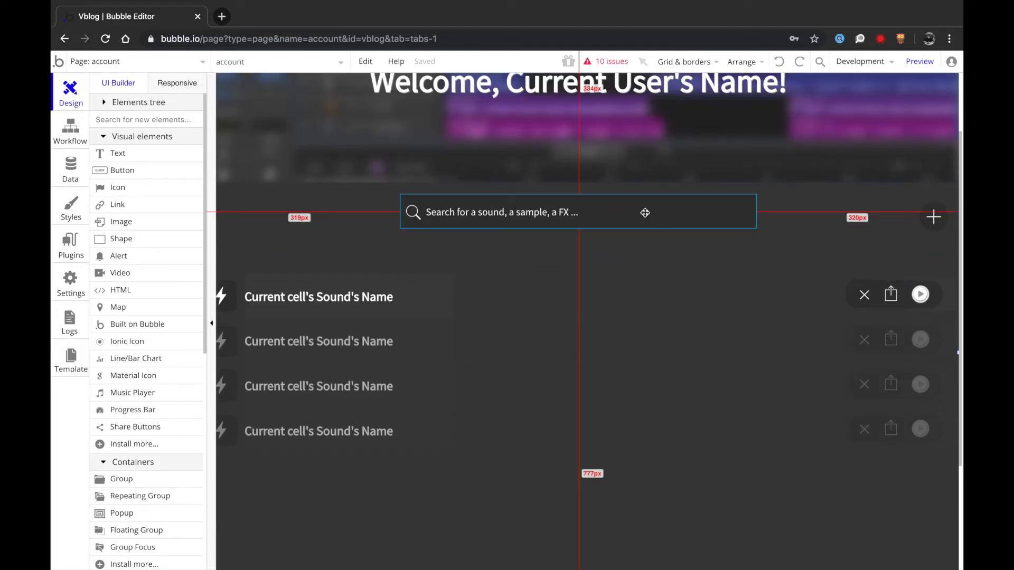
- Change the search box placeholder to 'Search your recordings'
double_click(645, 213)
triple_click(475, 232)
text(Search y)
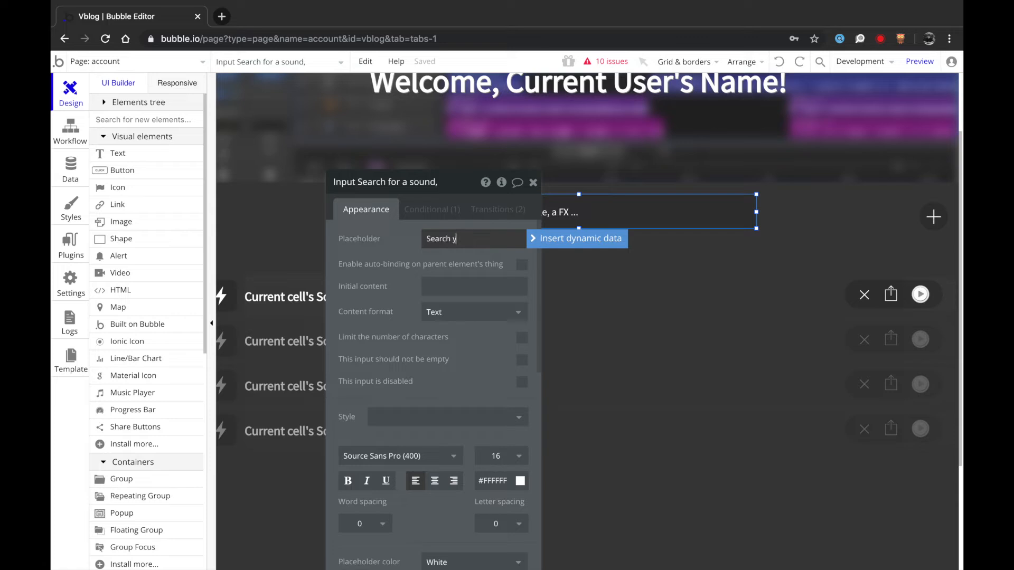
text(our recordings)
click(533, 182)
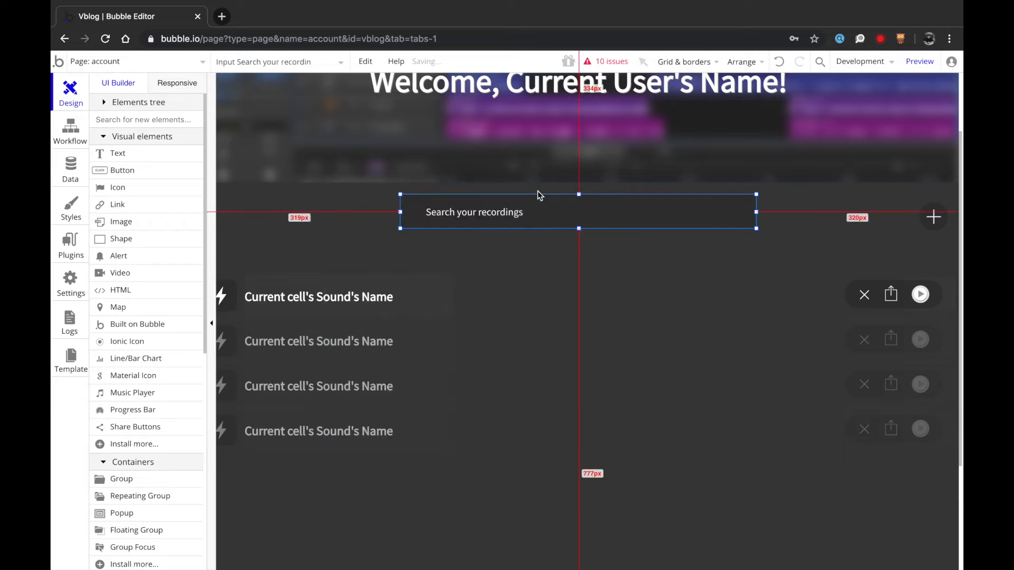
click(861, 211)
scroll(861, 211, up, 2)
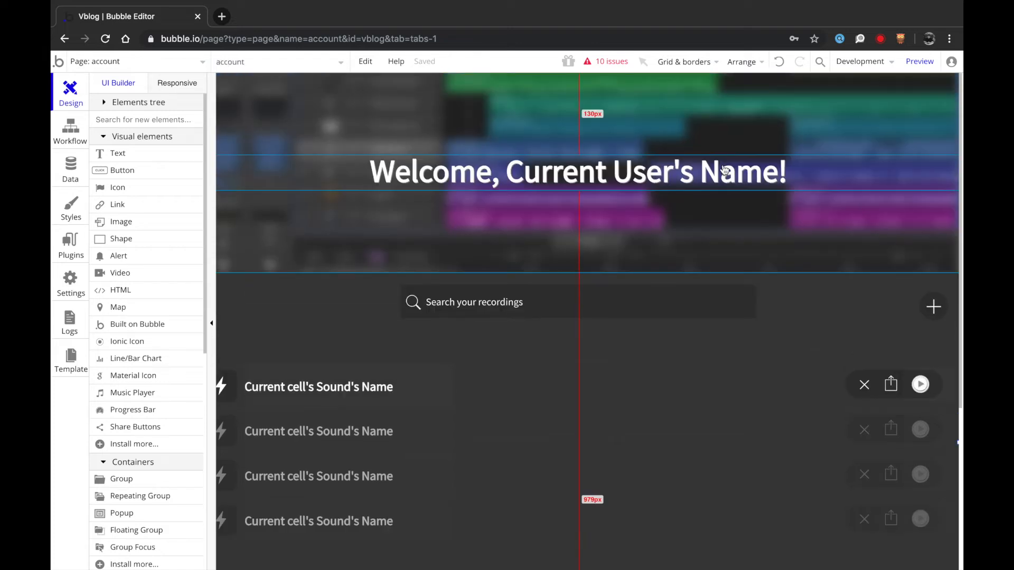
scroll(724, 169, up, 3)
- Create a new page named profile, cloned from the account page
scroll(627, 188, left, 1)
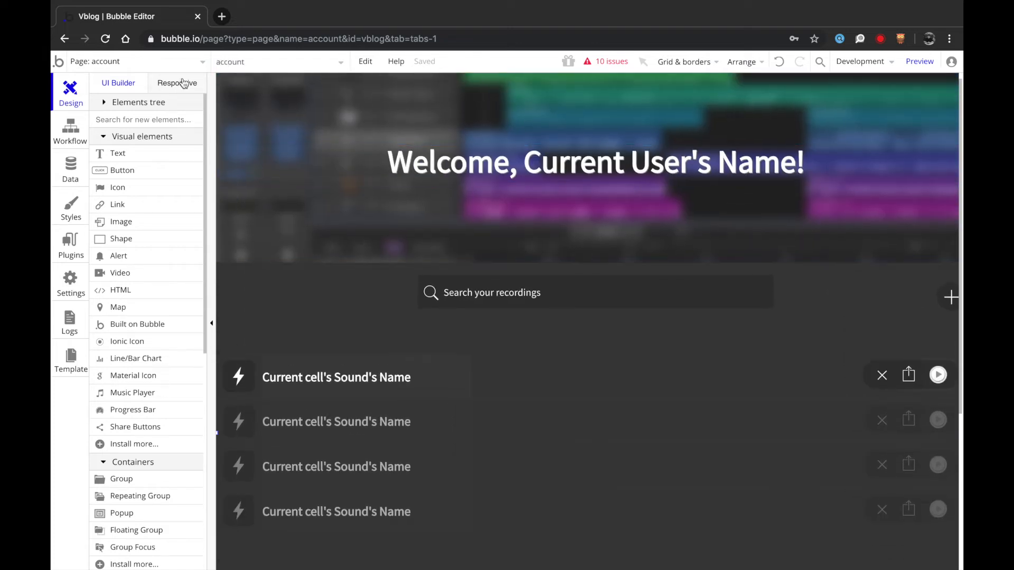
click(160, 66)
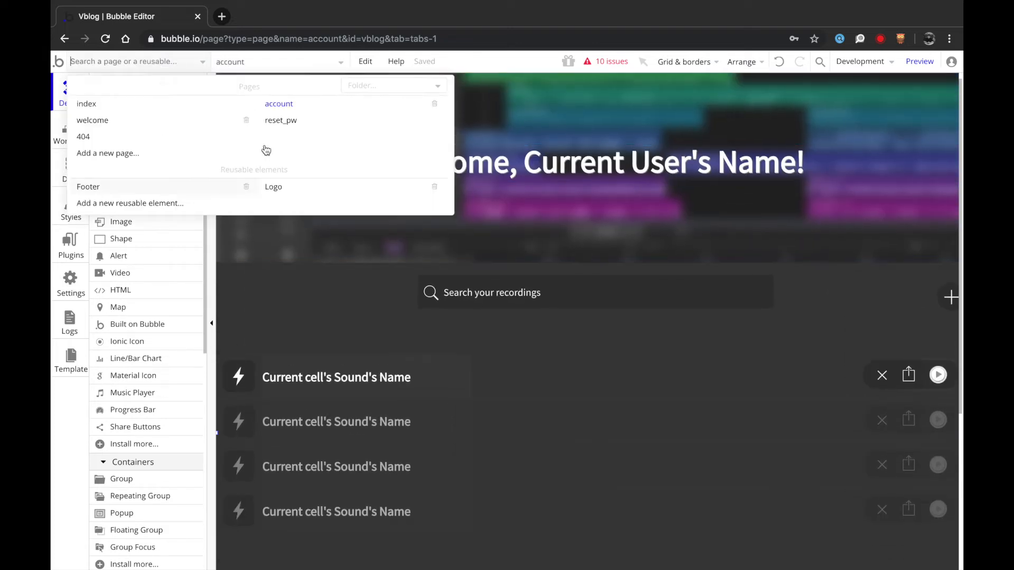
click(154, 157)
text(profile)
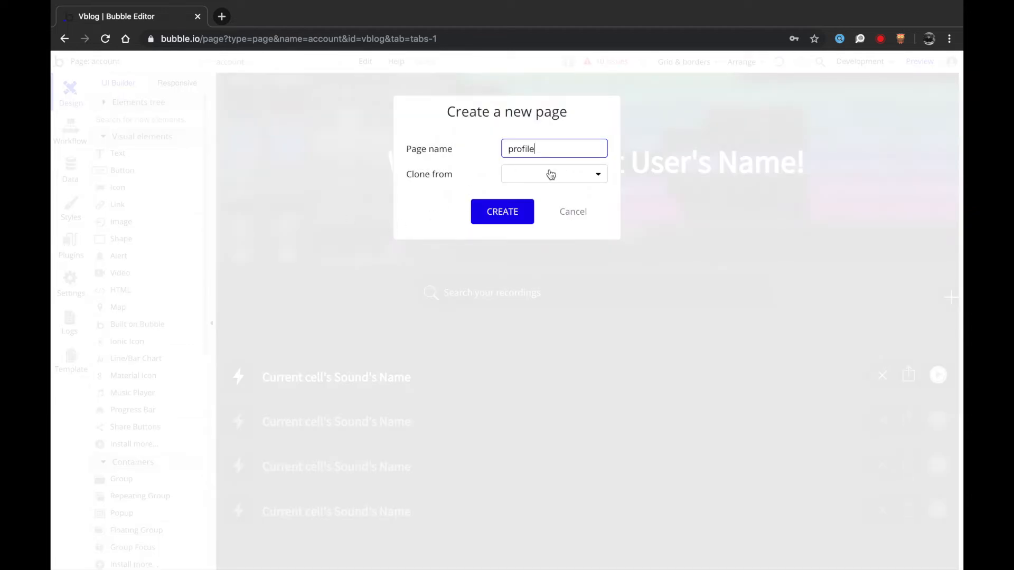
click(551, 175)
click(537, 236)
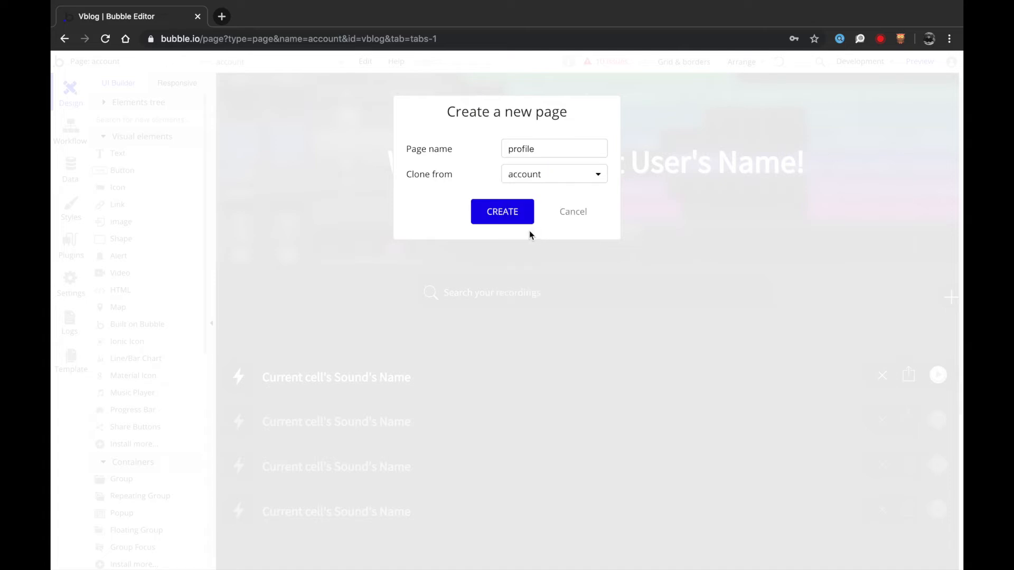
click(495, 222)
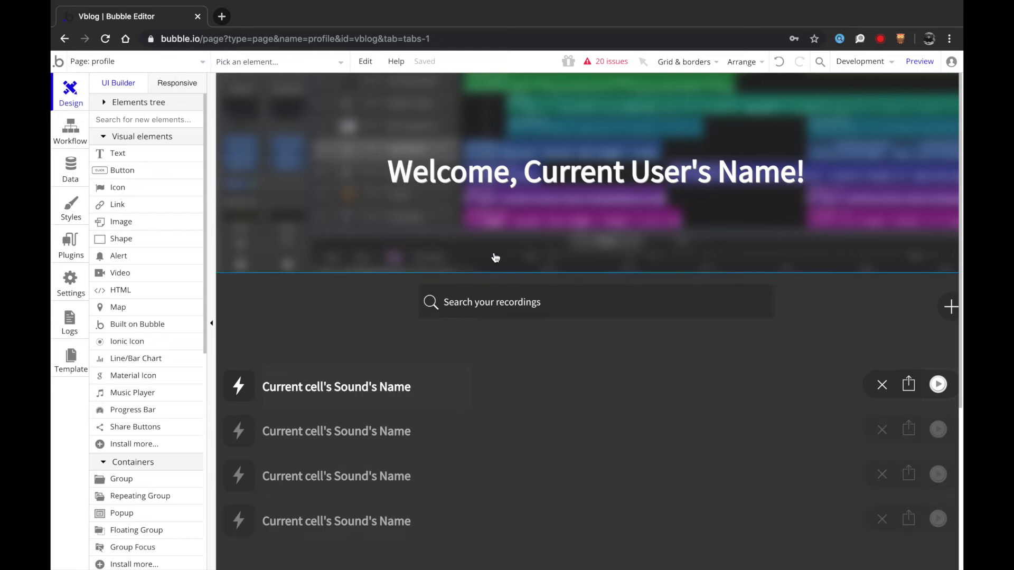
- Delete the plus icon from the profile page
scroll(607, 329, right, 1)
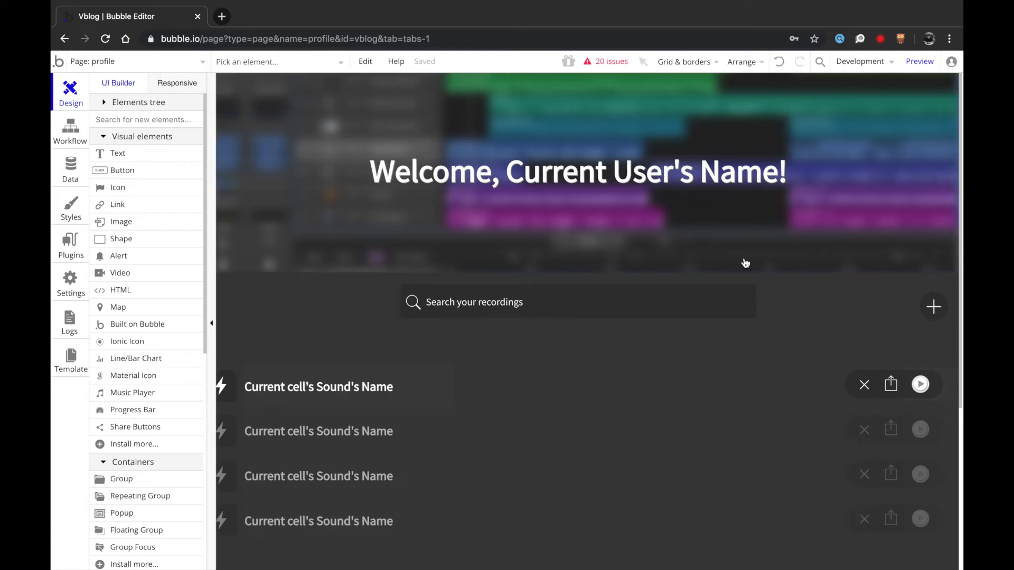
click(934, 307)
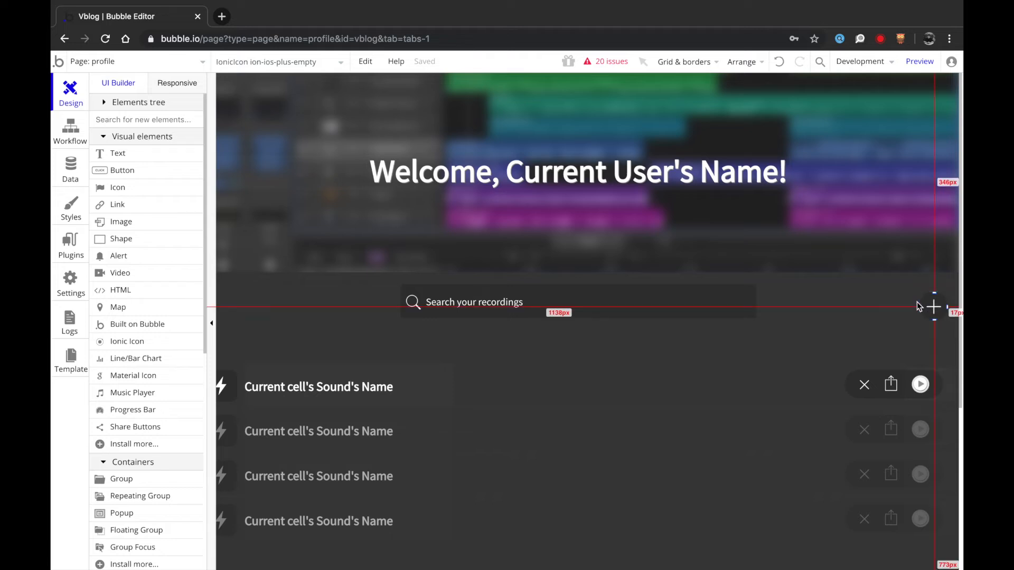
key(Delete)
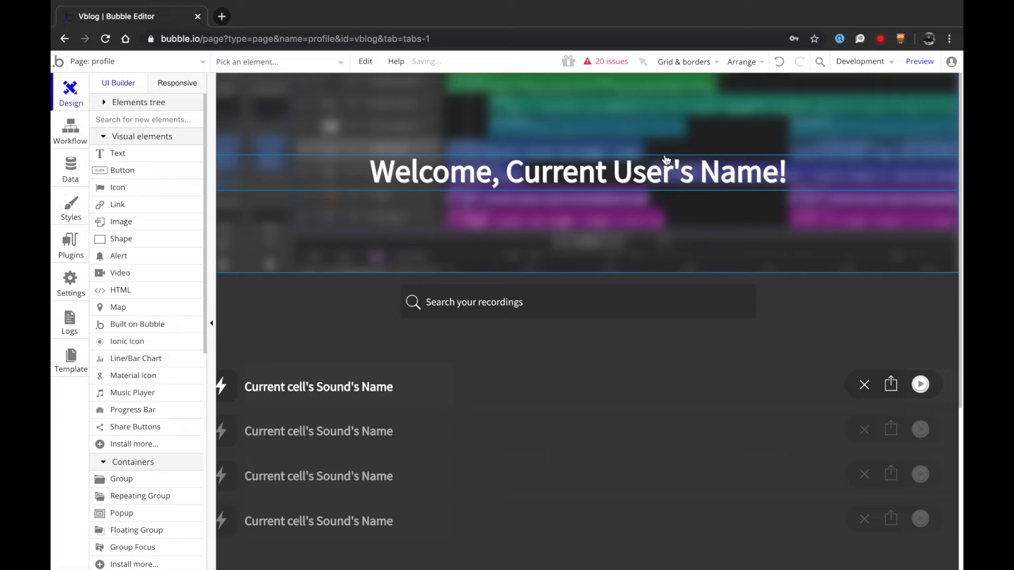
- Change the profile page's search placeholder to 'Search records'
double_click(604, 311)
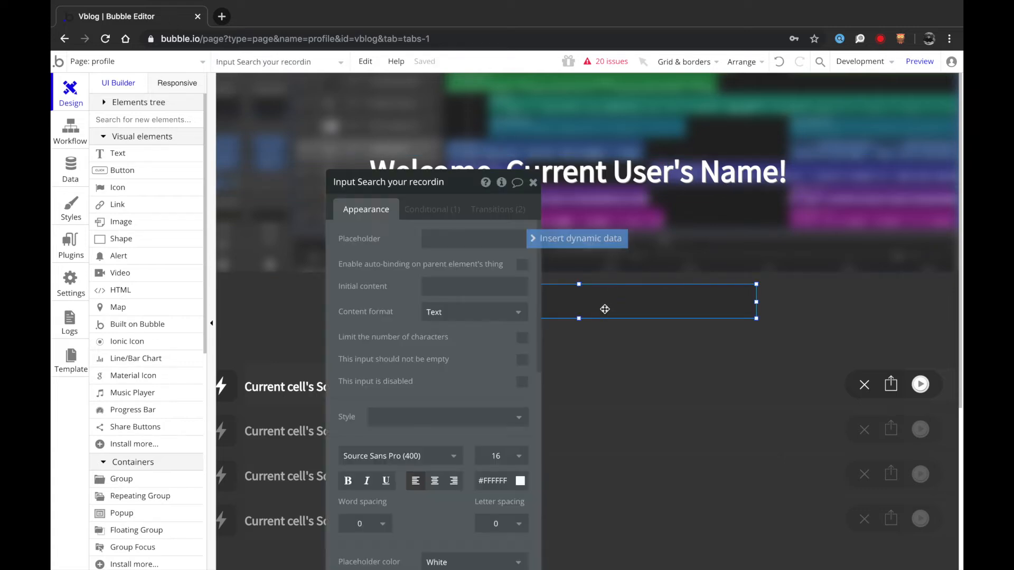
click(452, 242)
double_click(464, 241)
key(BackSpace)
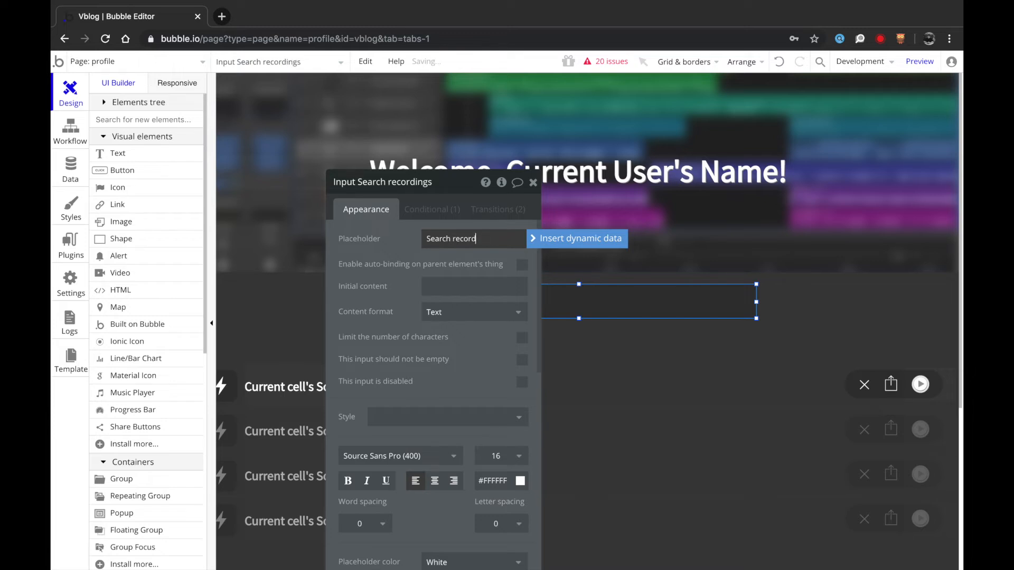
text(s)
click(533, 182)
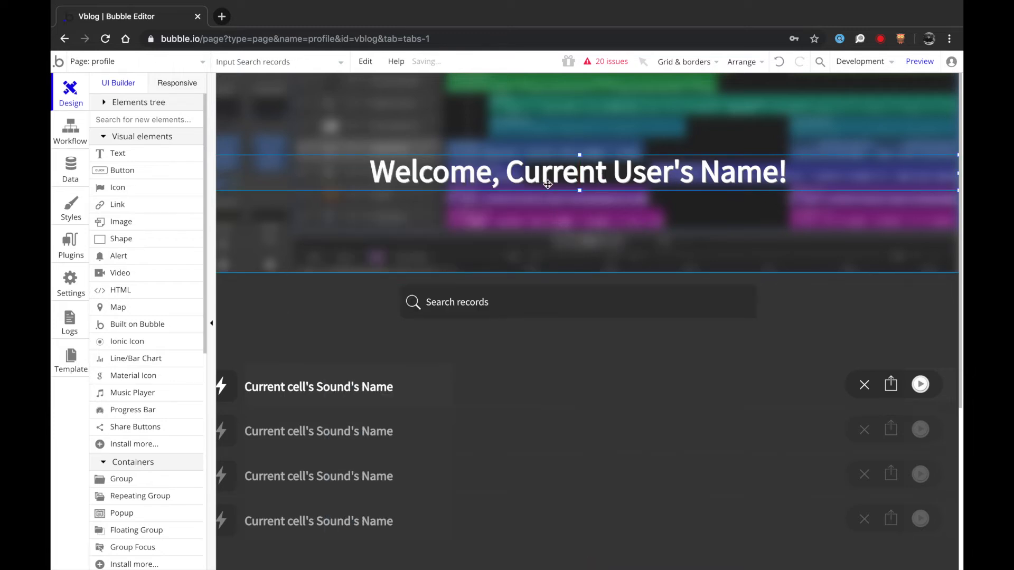
- Make the heading show Current Page User's Name, dropping 'Welcome,' and '!'
double_click(548, 185)
drag(383, 239, 344, 239)
key(BackSpace)
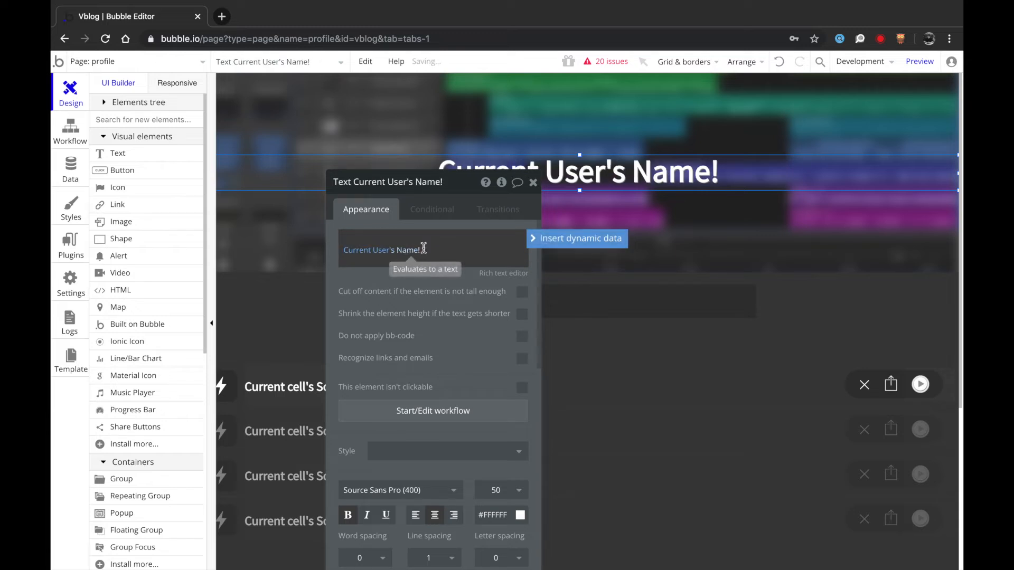
double_click(447, 249)
key(BackSpace)
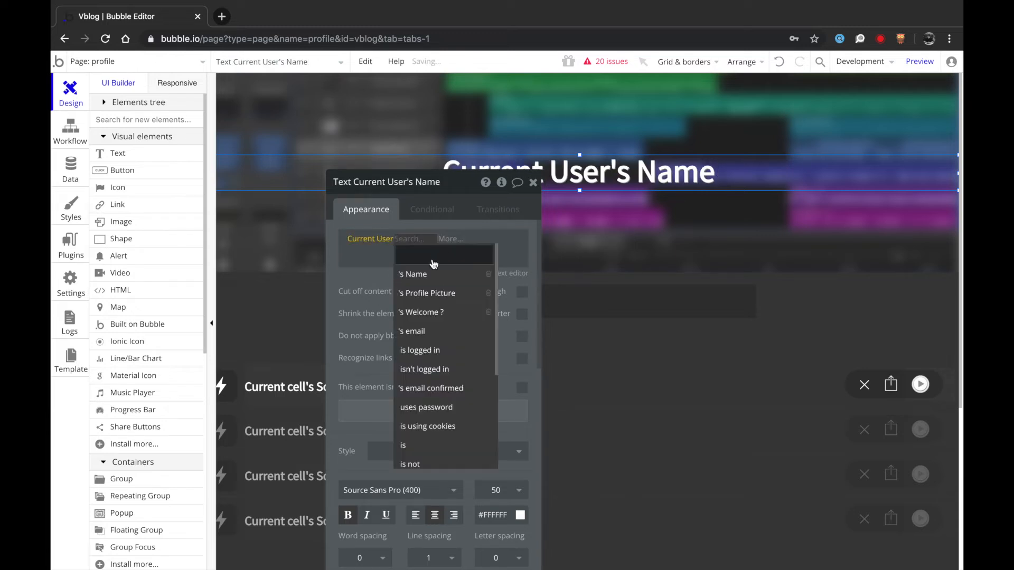
key(BackSpace)
click(411, 315)
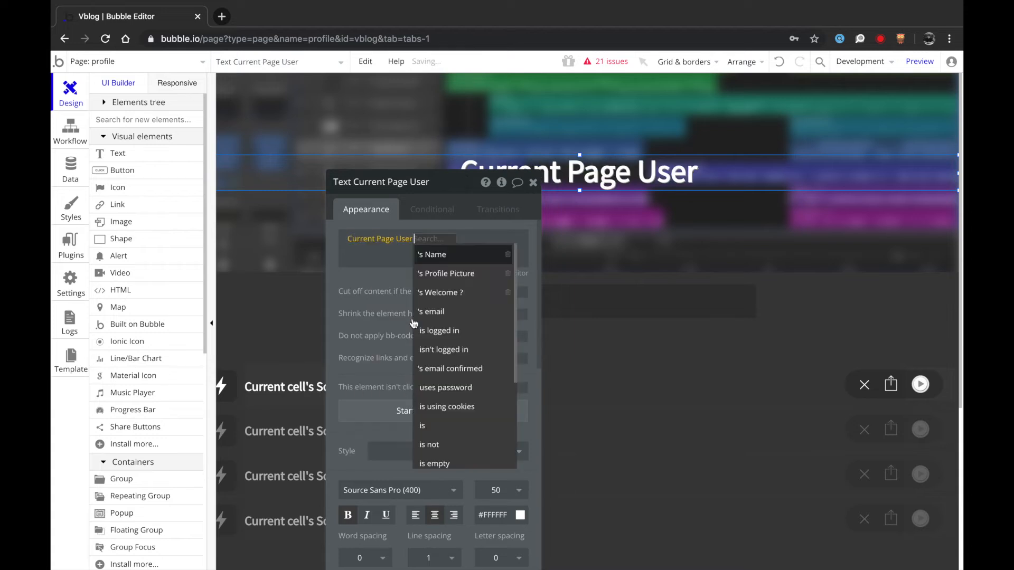
click(432, 254)
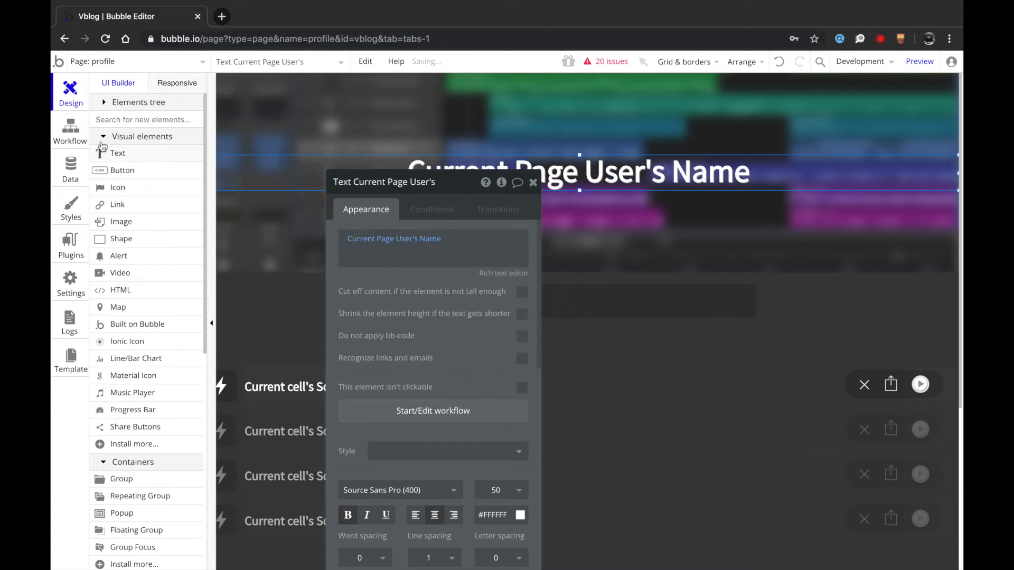
click(70, 130)
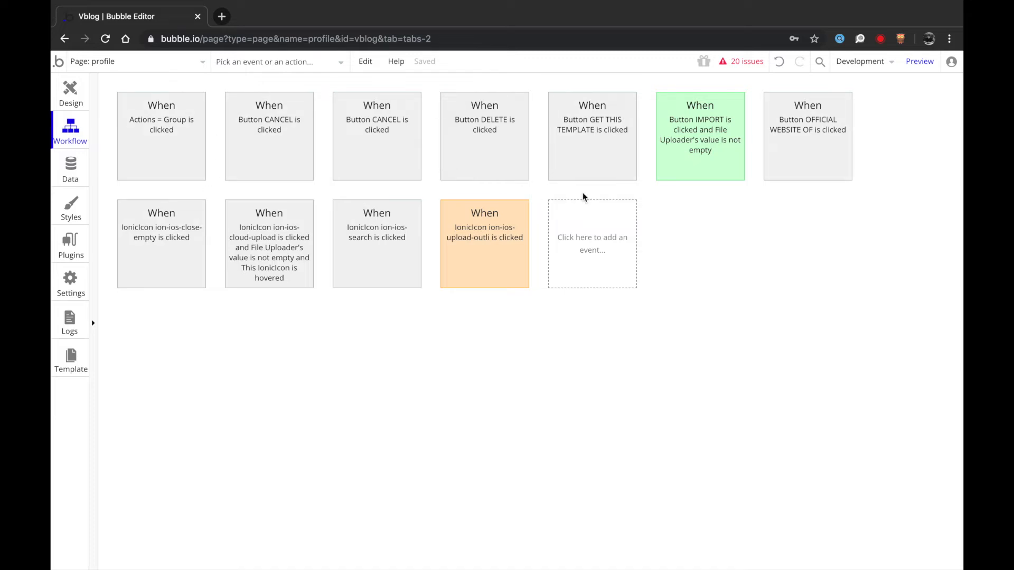
- Switch to the account page's workflow editor
click(70, 94)
click(132, 61)
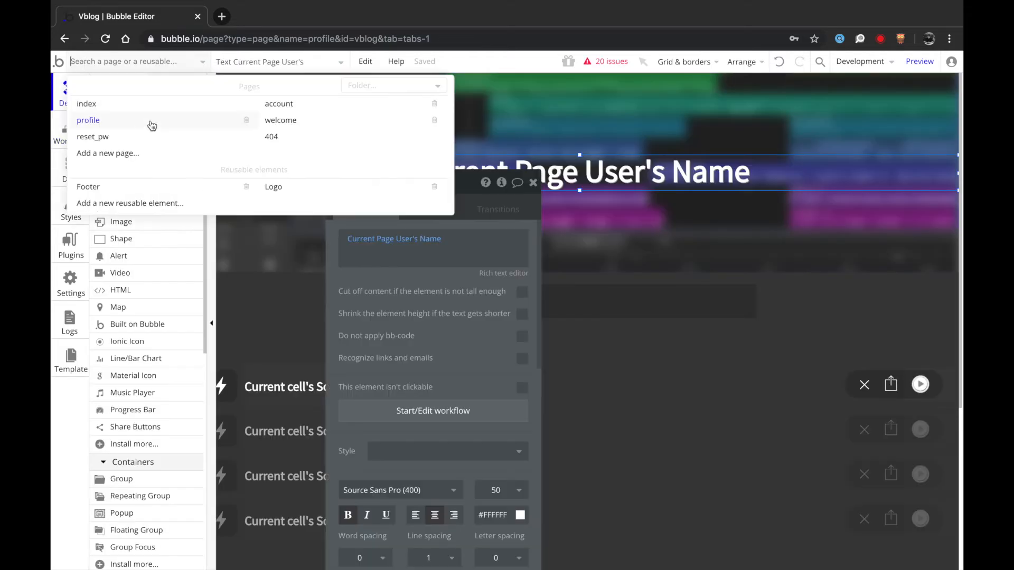
click(341, 104)
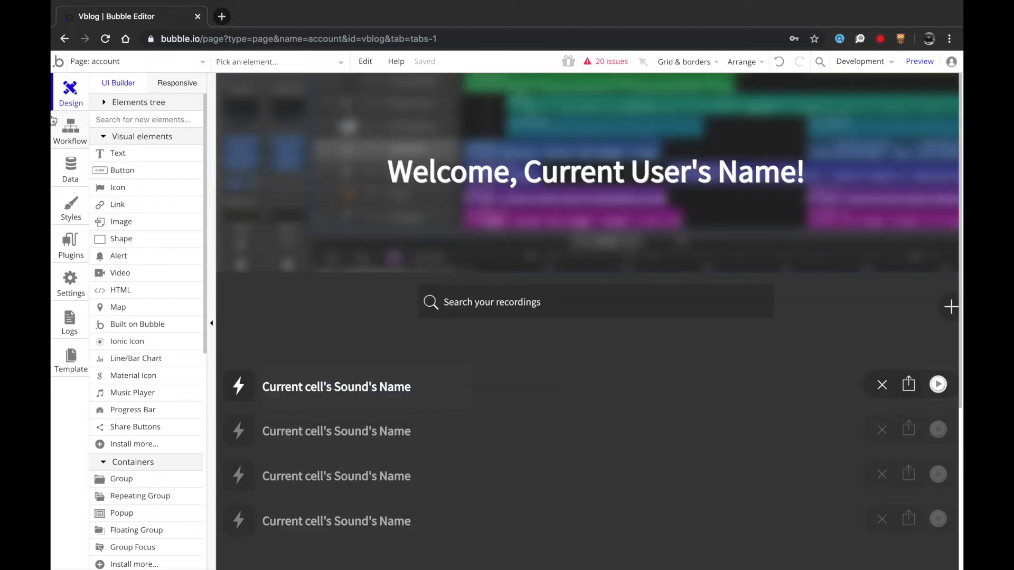
click(72, 131)
- Add a User is logged out event with a Go to page index action
click(706, 251)
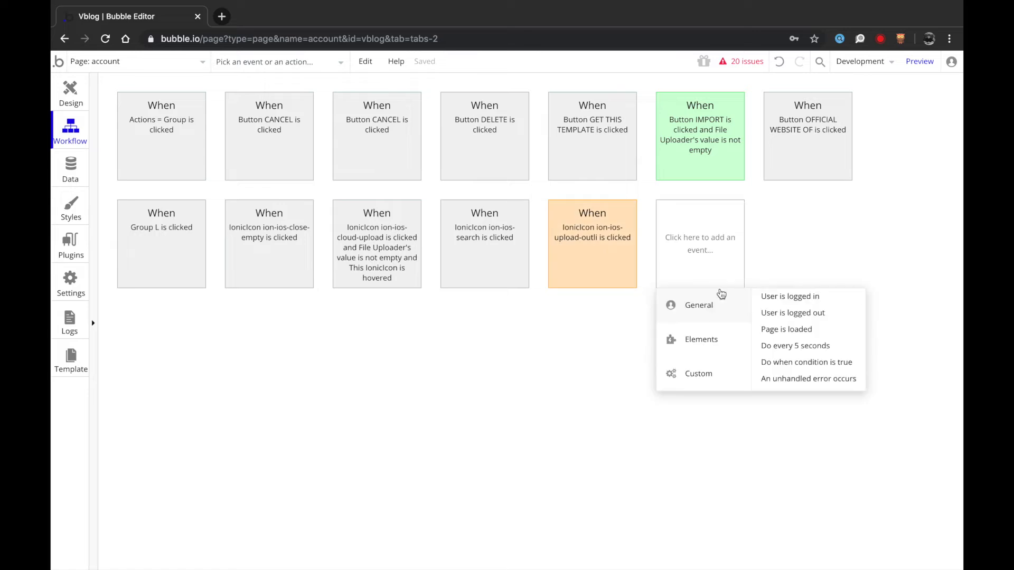
click(785, 313)
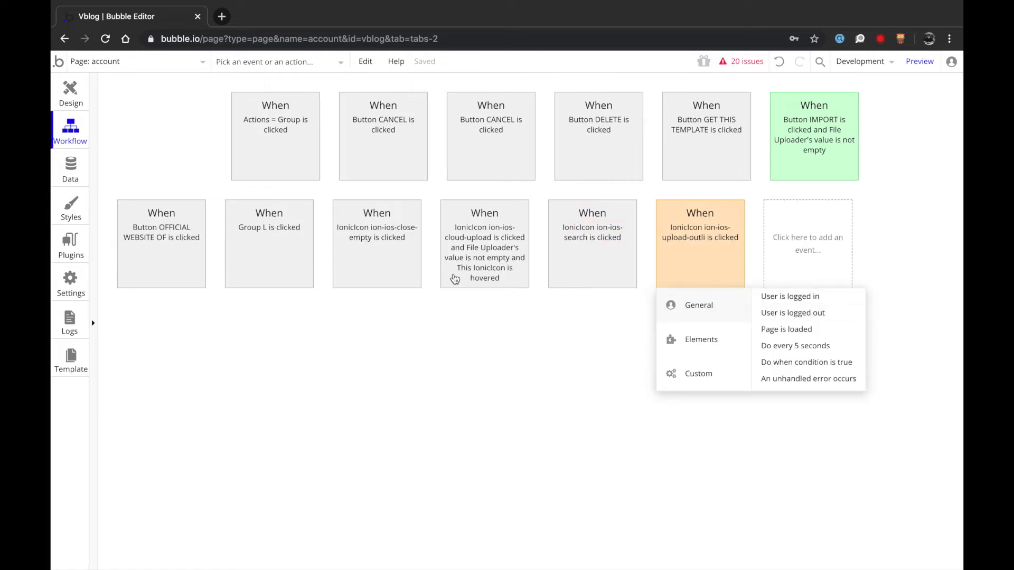
click(220, 228)
mouse_move(174, 262)
click(259, 245)
click(464, 216)
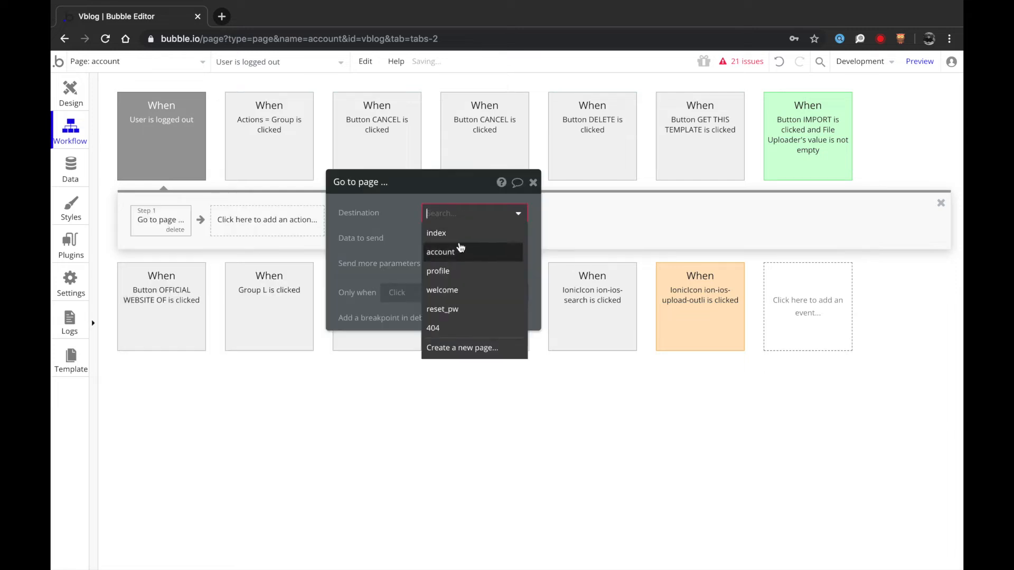
click(451, 230)
click(73, 91)
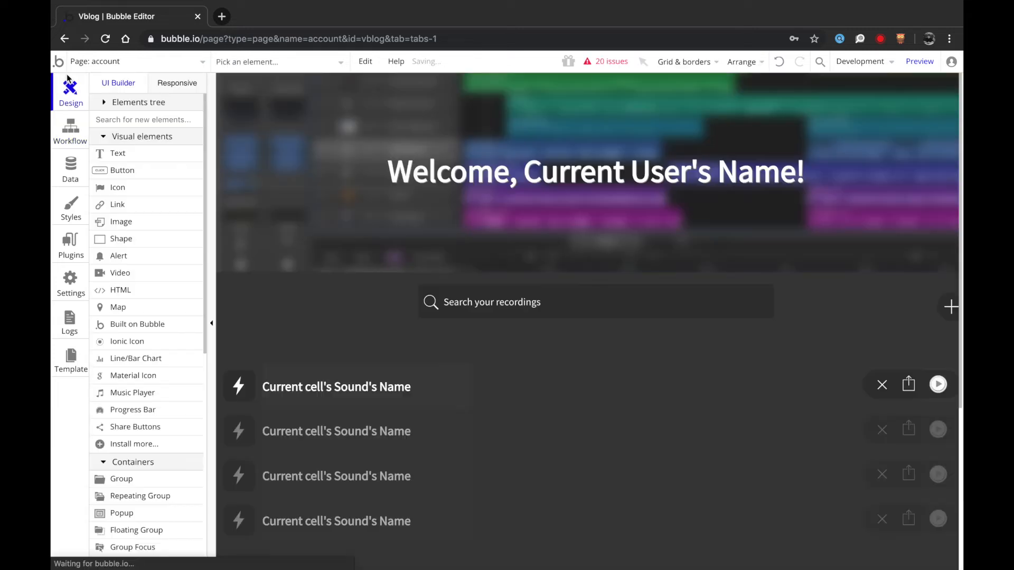
- Switch the editor to the profile page
scroll(618, 398, down, 2)
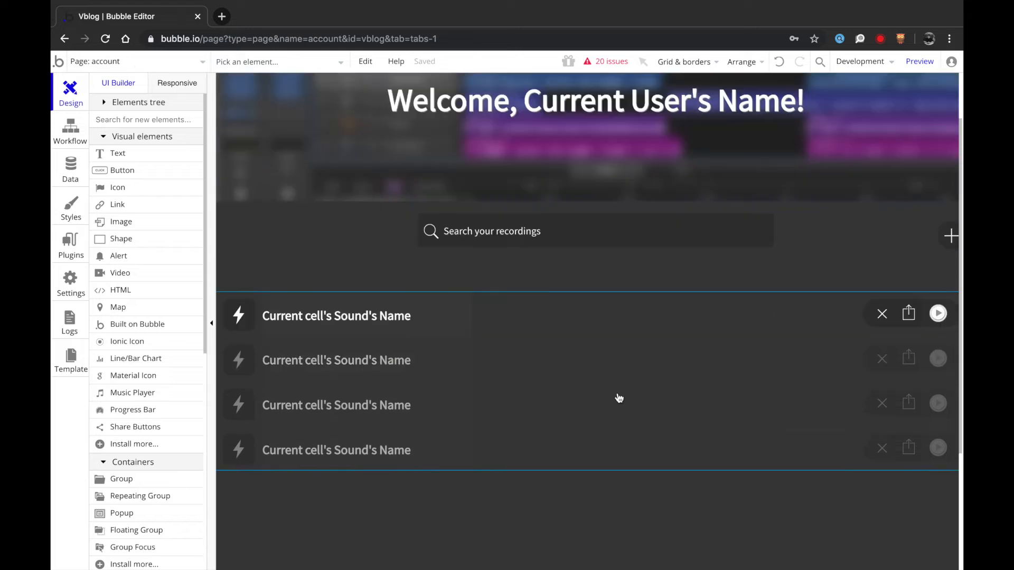
scroll(682, 343, up, 2)
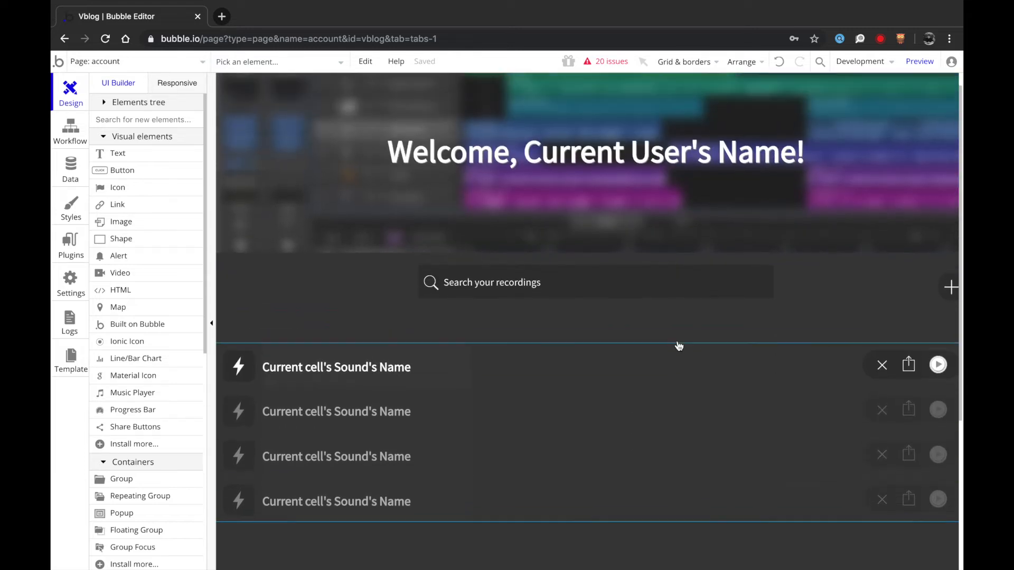
click(103, 62)
click(169, 121)
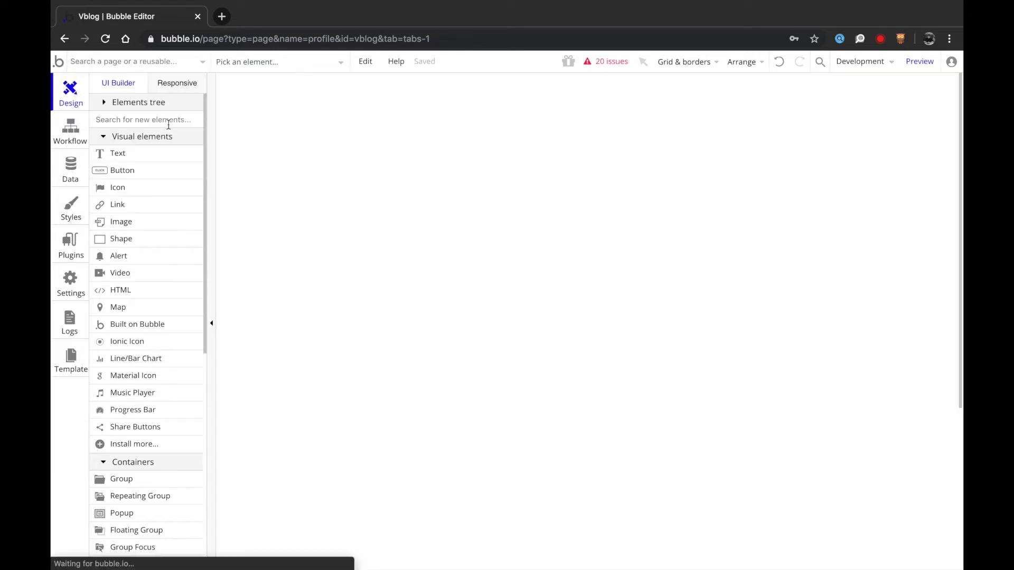
- Change the recordings list's Created By constraint to Current Page User, then return to the account page
click(539, 395)
double_click(548, 422)
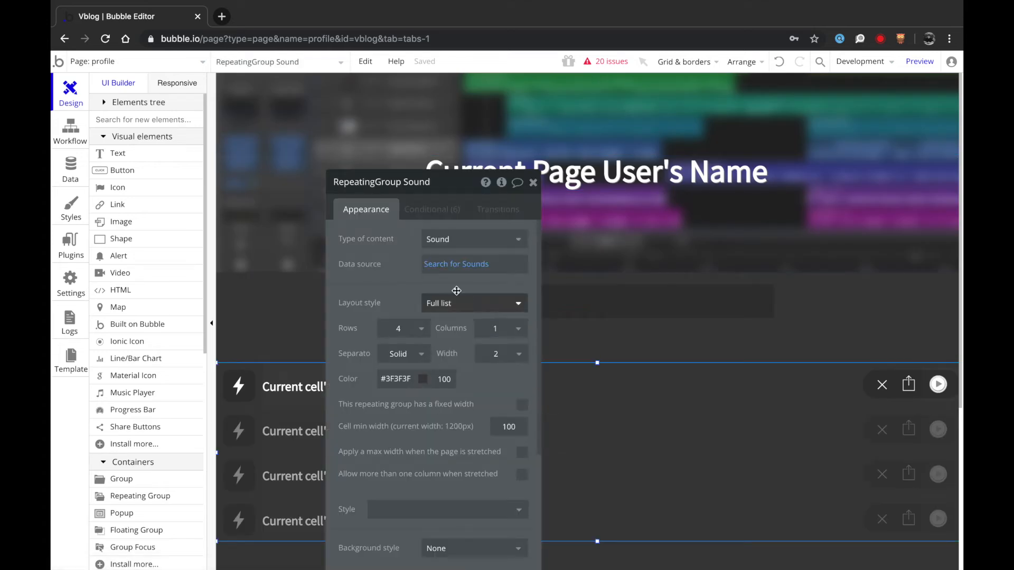
click(454, 264)
click(200, 241)
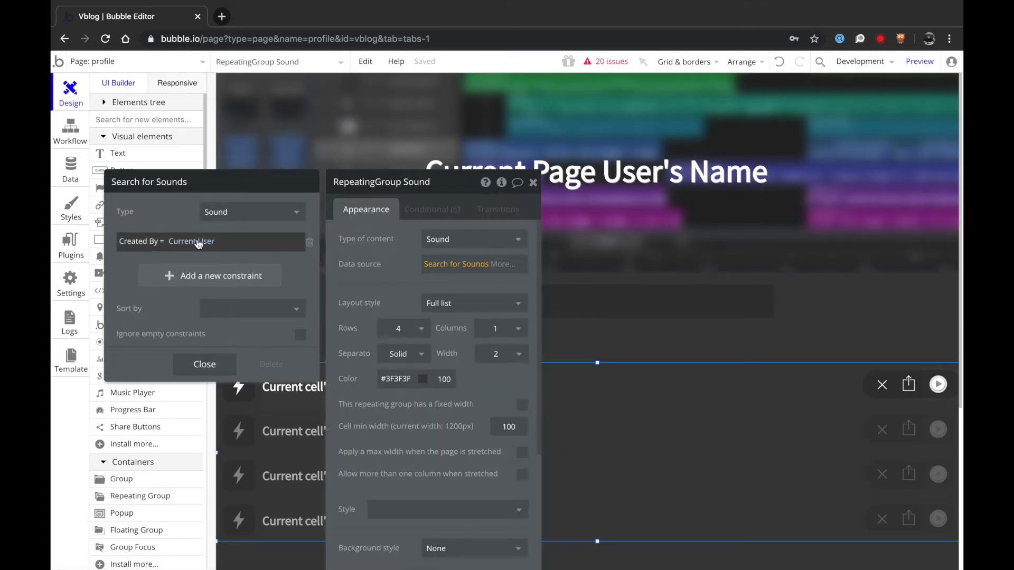
click(207, 277)
click(225, 362)
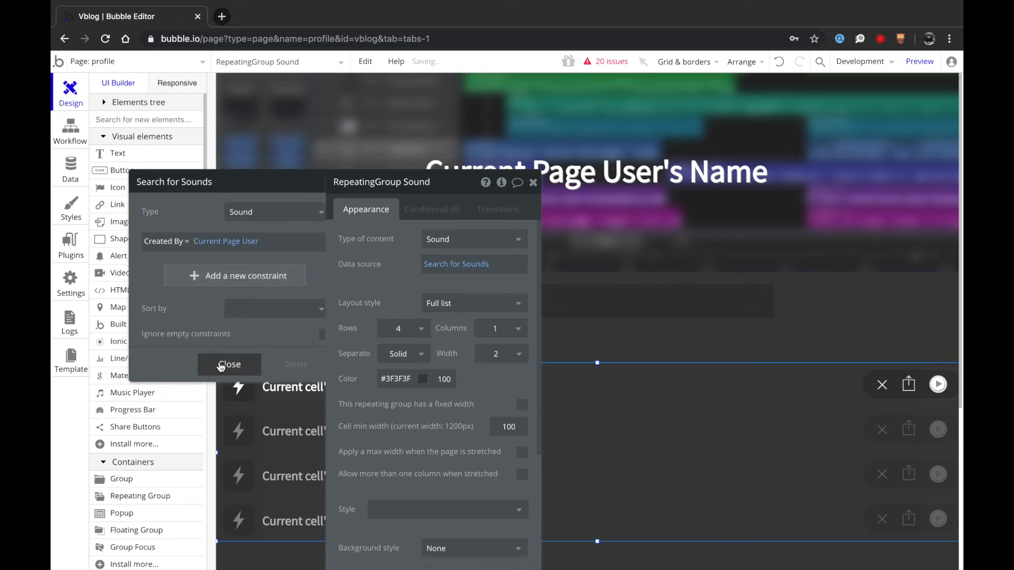
click(127, 64)
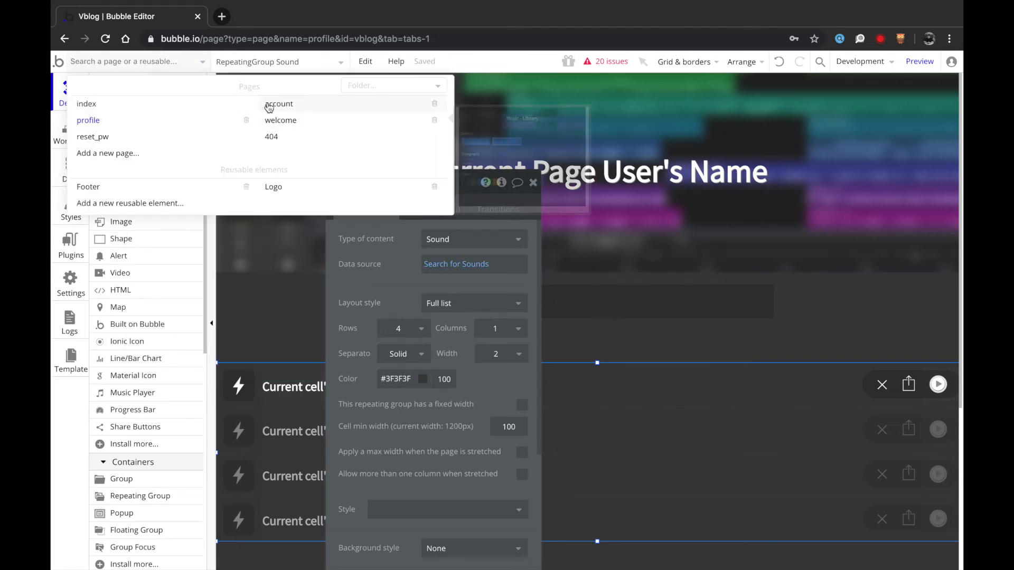
click(267, 105)
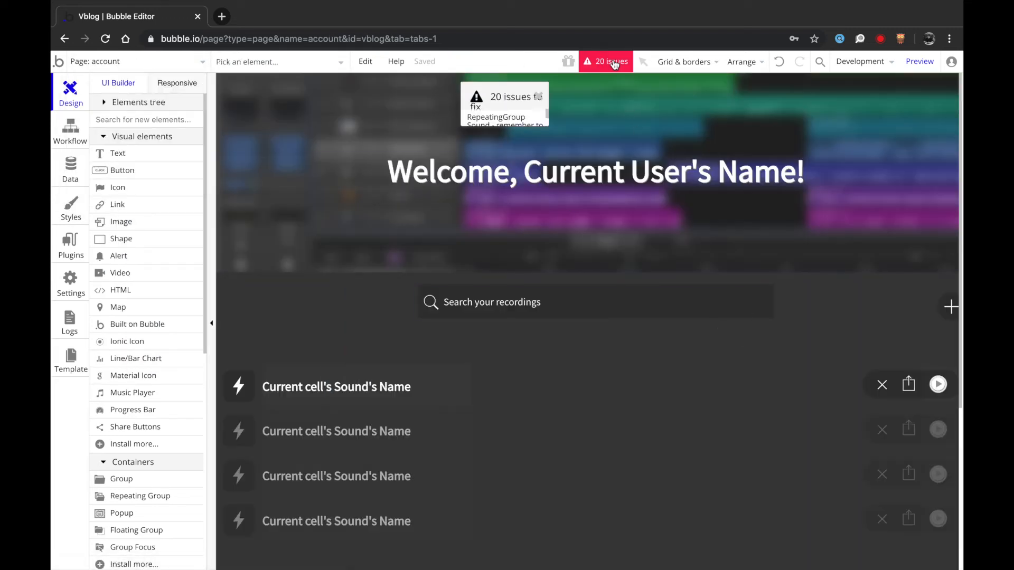
- From the issues list, delete the recordings list's broken conditions, restoring the valid search condition
click(609, 61)
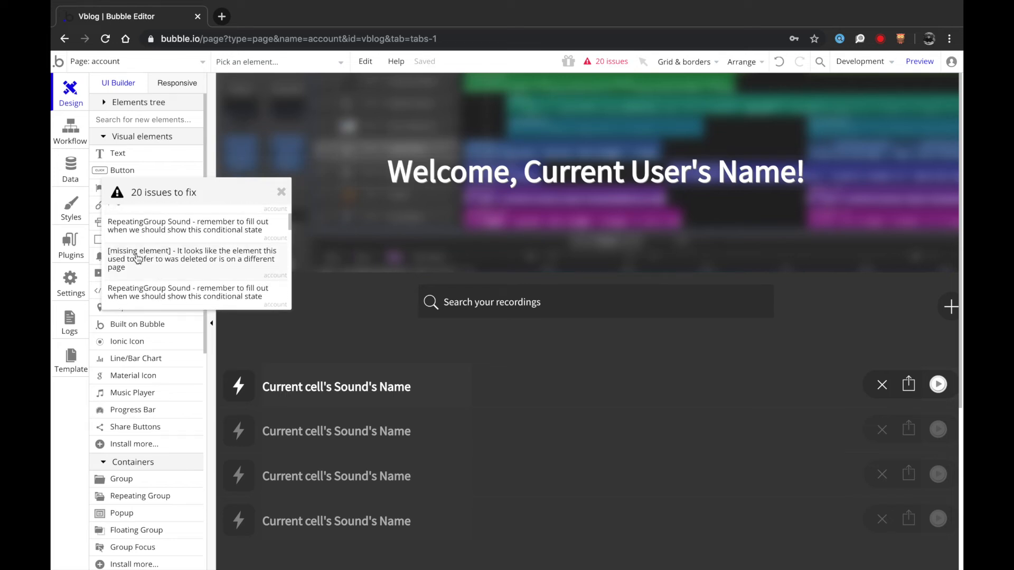
click(138, 258)
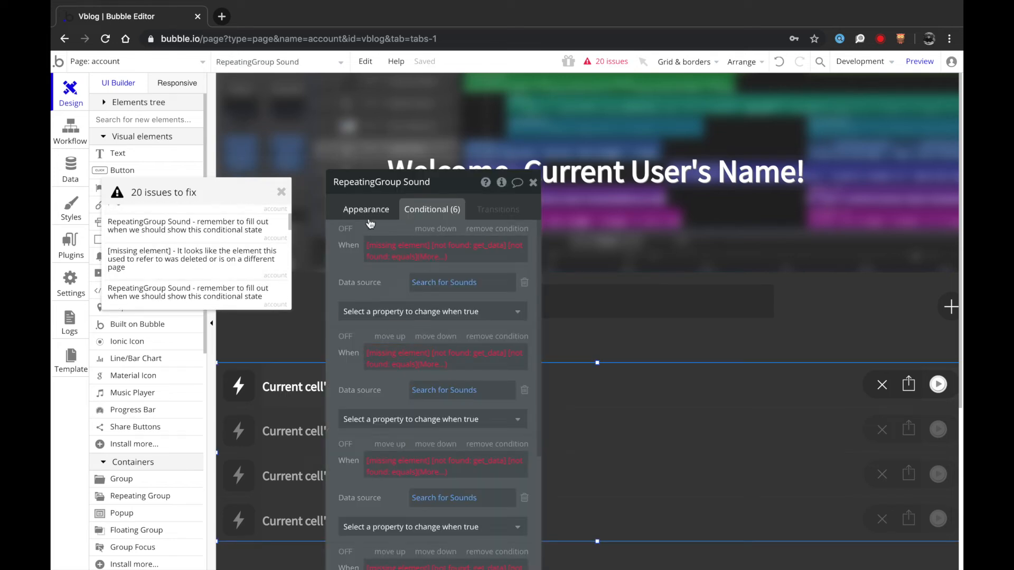
drag(430, 191, 294, 114)
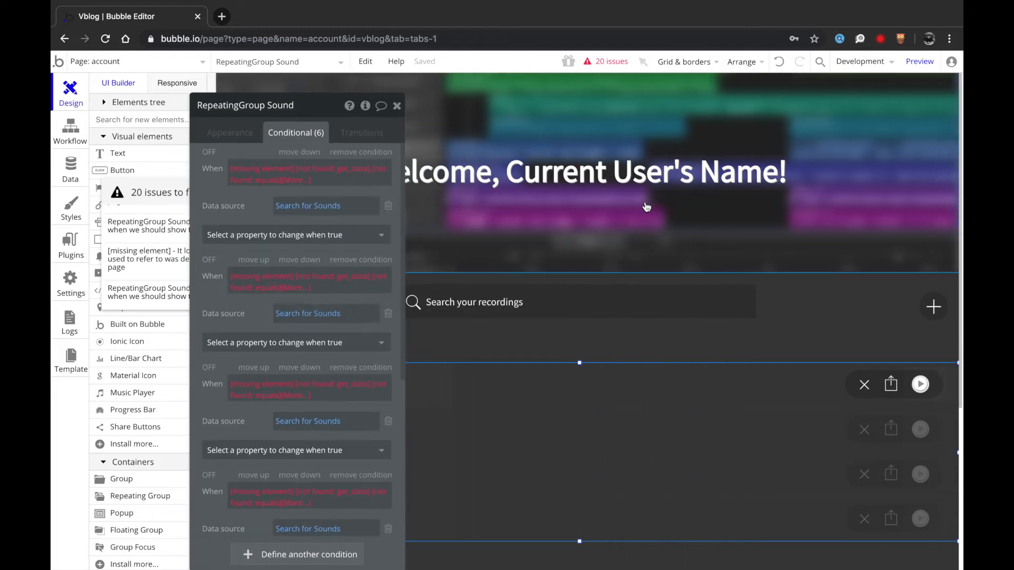
click(377, 152)
click(377, 152)
click(377, 152)
click(377, 152)
click(377, 152)
click(376, 152)
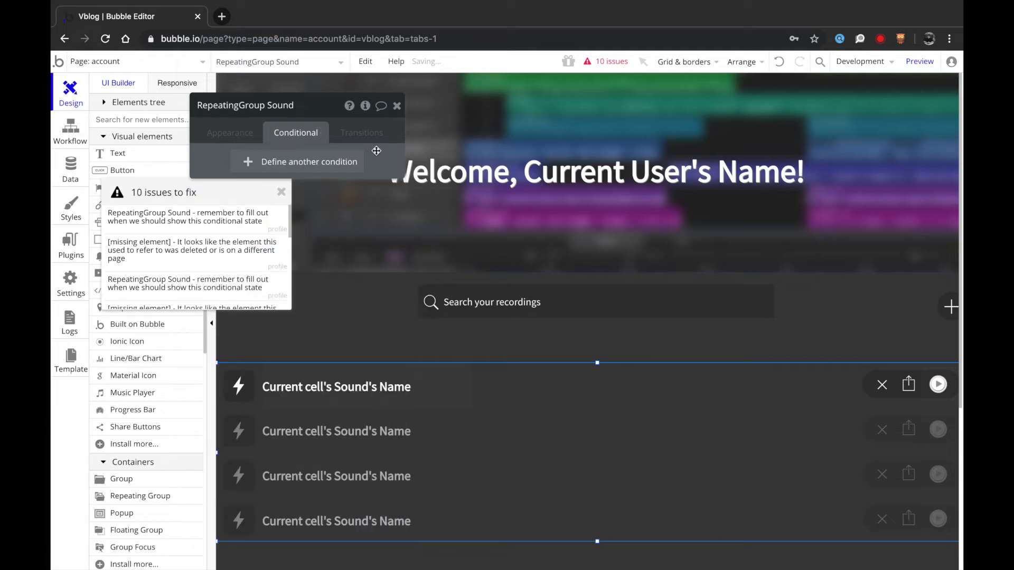
click(779, 61)
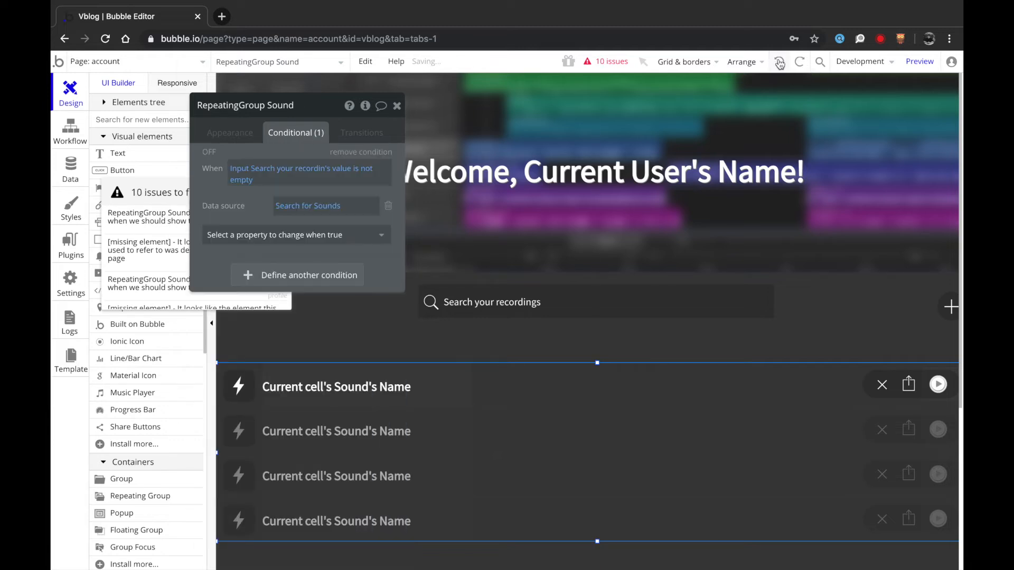
- Check the other recordings list's search settings and delete its broken conditions as well
click(232, 135)
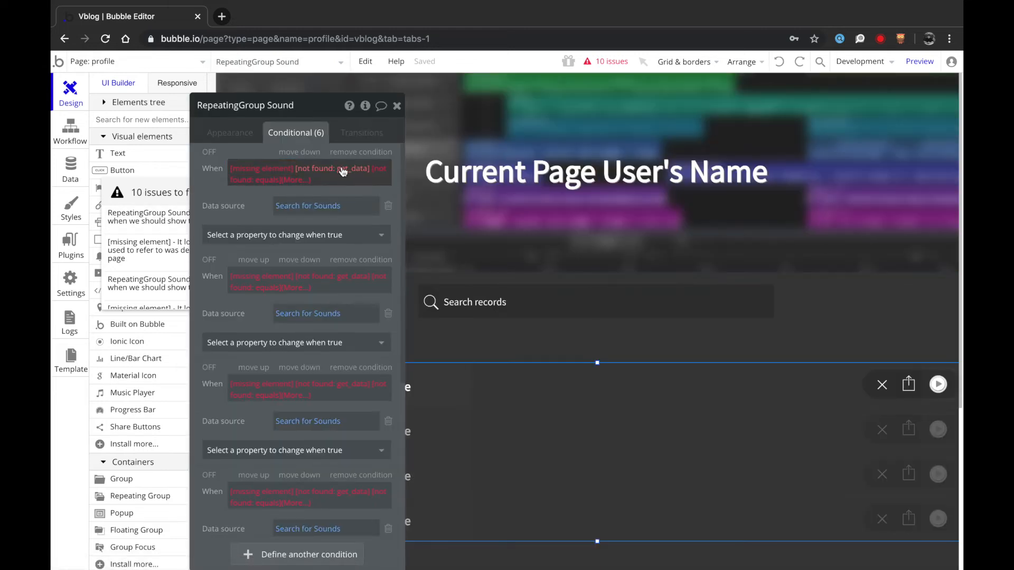
scroll(531, 330, down, 2)
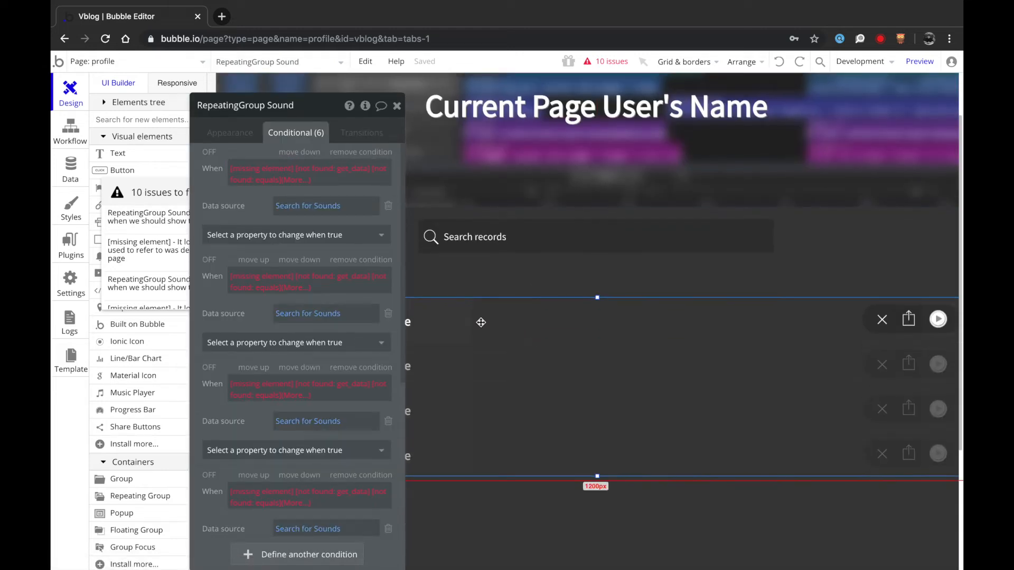
drag(240, 197, 482, 193)
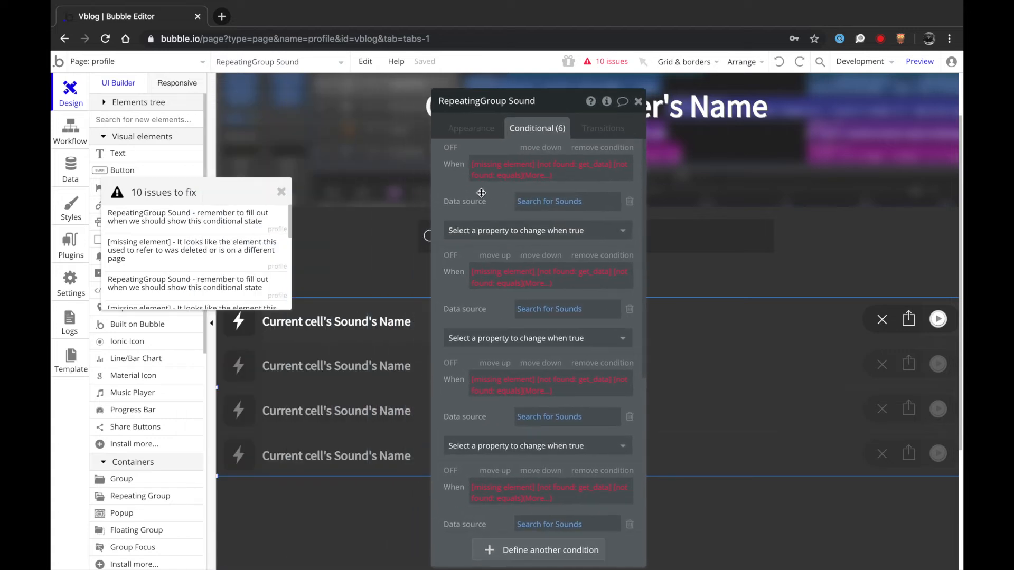
click(551, 200)
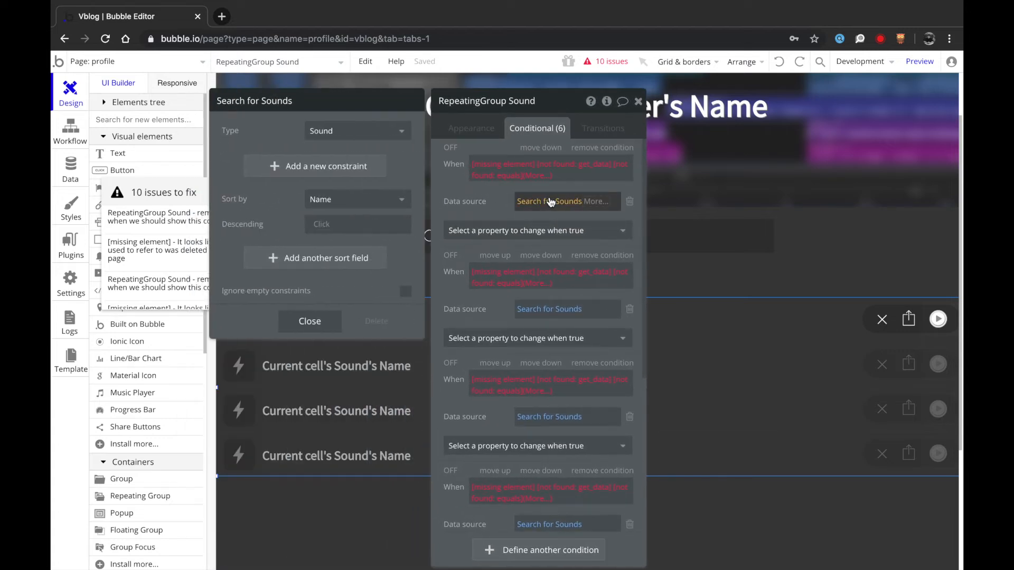
click(310, 322)
click(602, 148)
click(602, 148)
click(603, 148)
click(605, 149)
click(605, 151)
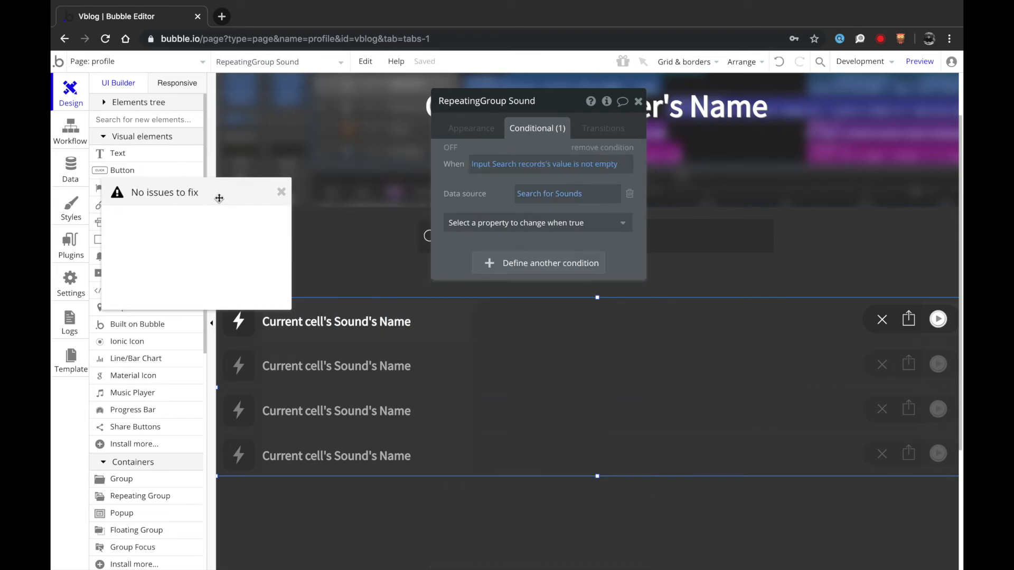
- Close the recordings list settings and the now-empty issues list
click(479, 137)
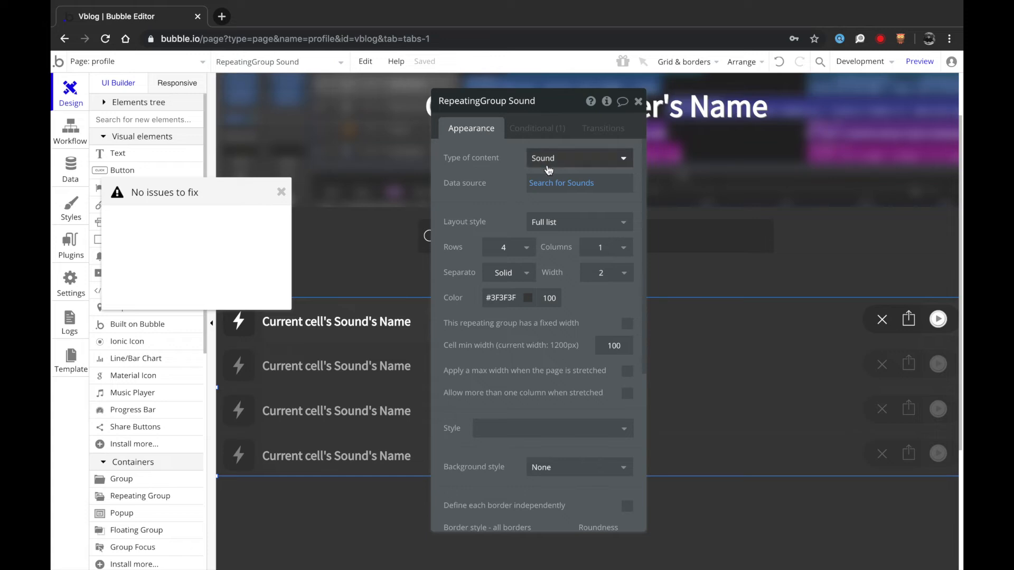
click(639, 102)
click(281, 192)
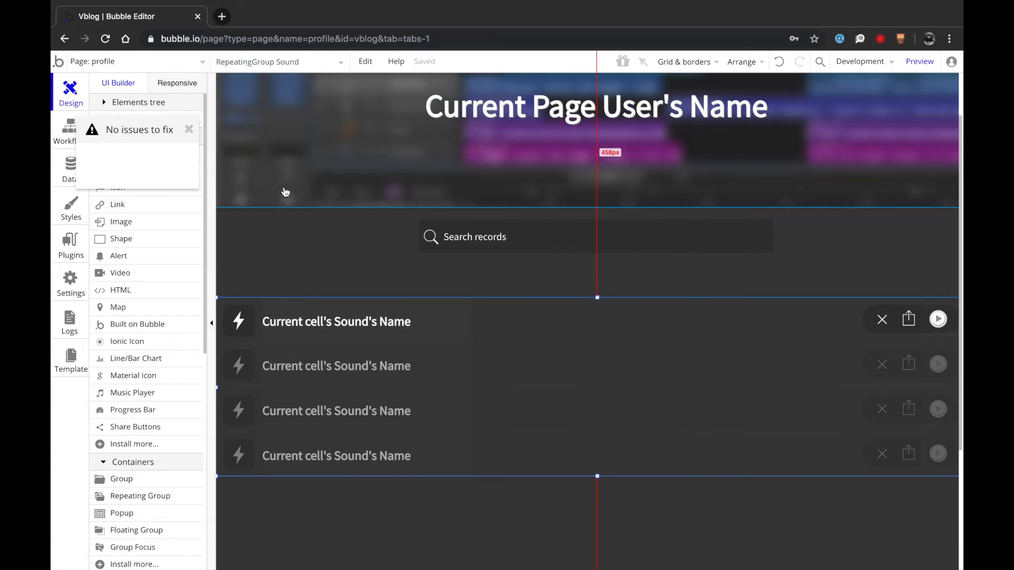
scroll(294, 161, up, 2)
- Switch the editor to the account page
click(182, 62)
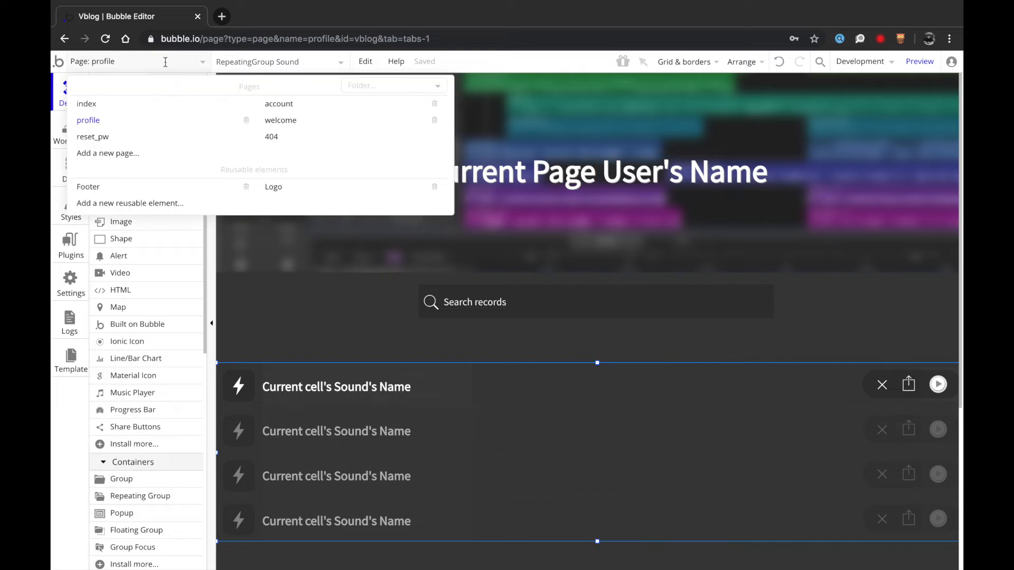
mouse_move(320, 113)
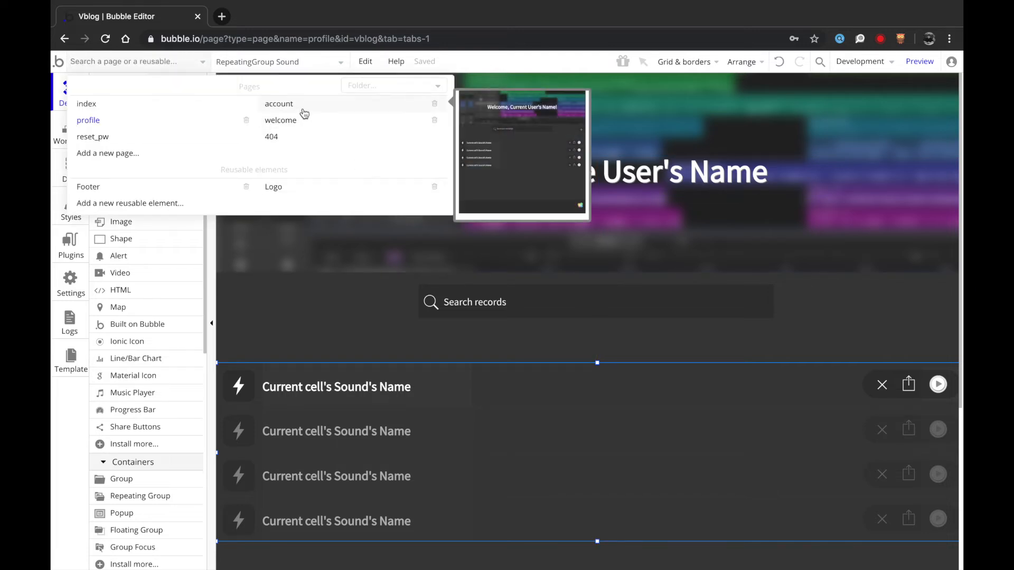
click(300, 112)
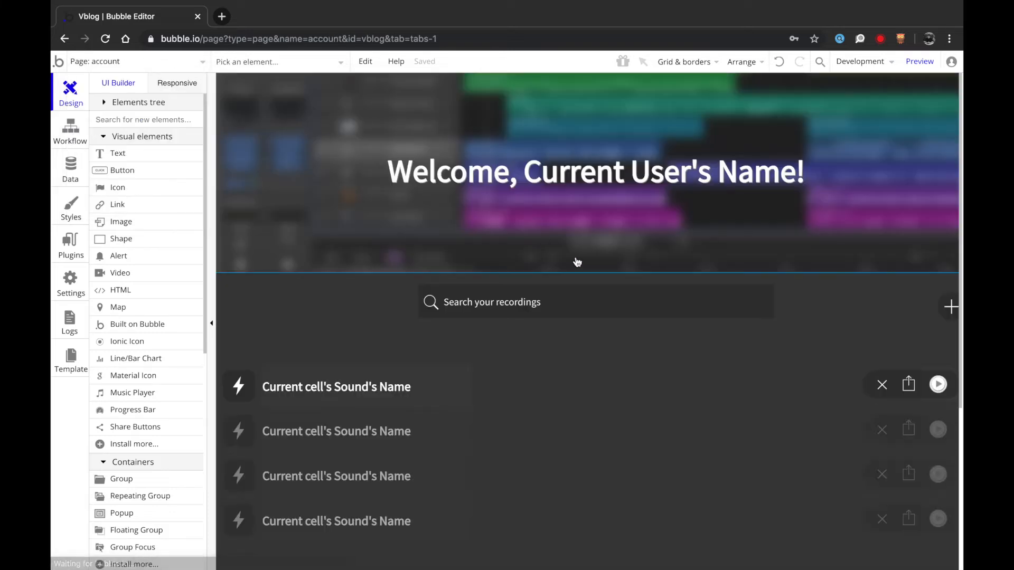
- Select the account element and open the Install New Plugins marketplace
click(272, 61)
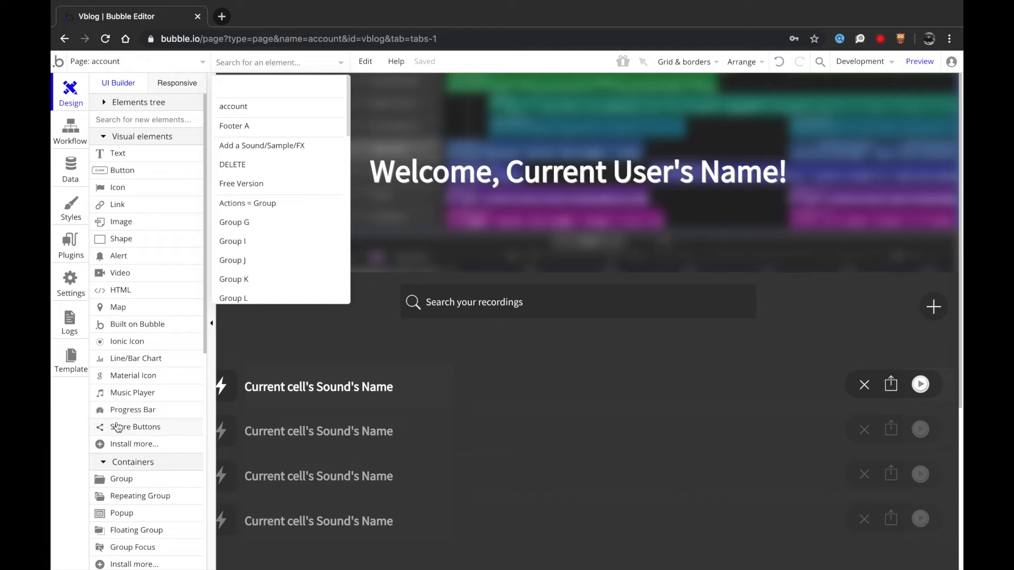
click(271, 327)
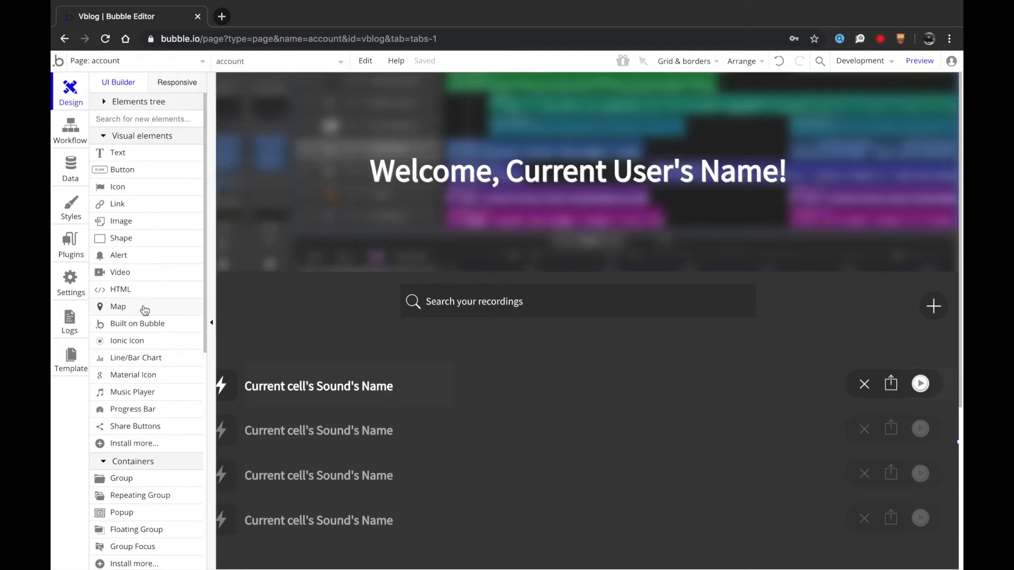
click(124, 446)
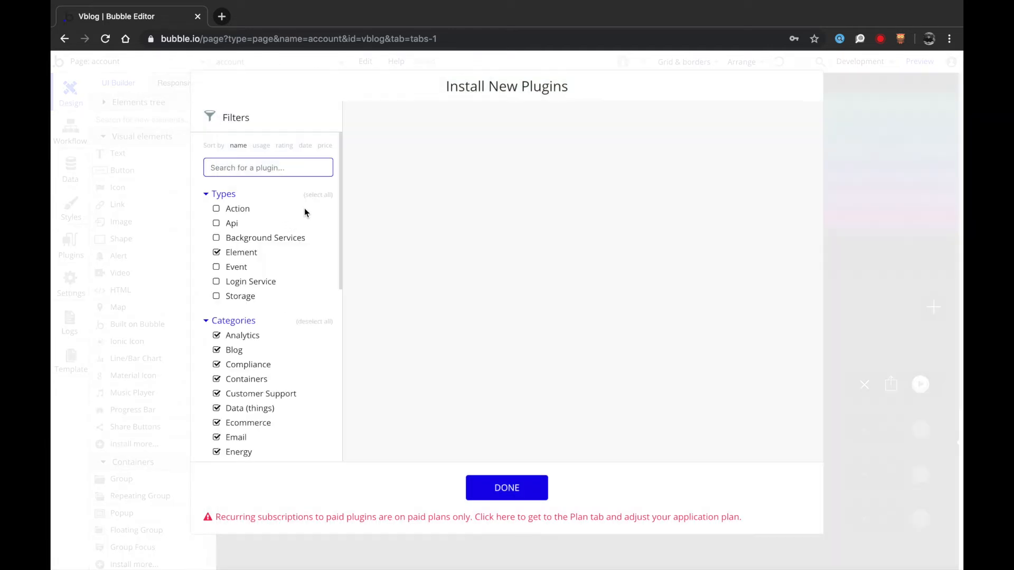
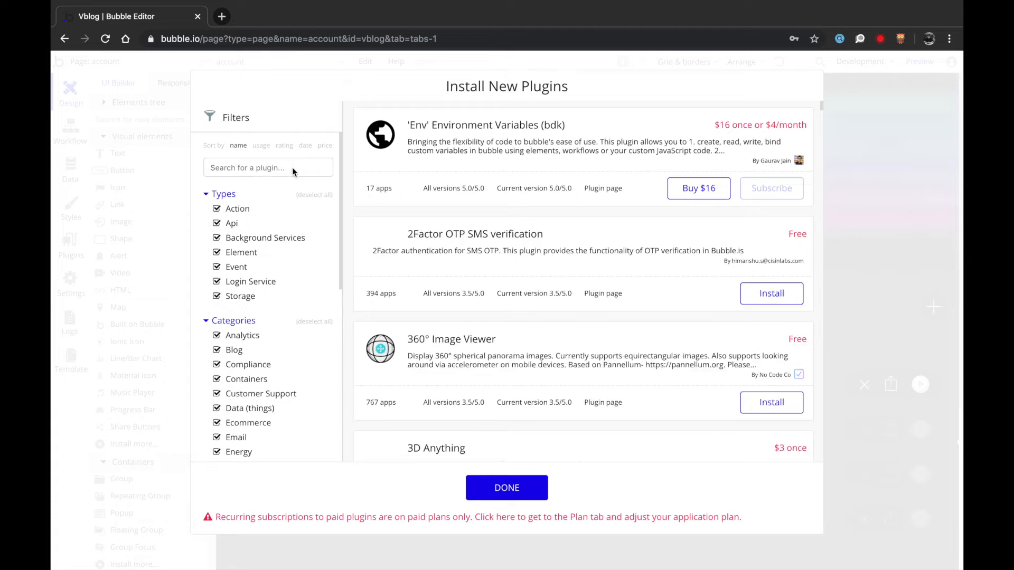
- Search the plugin store for 'record', confirm Audio Recorder & Vizualiser is installed, then close it
click(268, 167)
text(r)
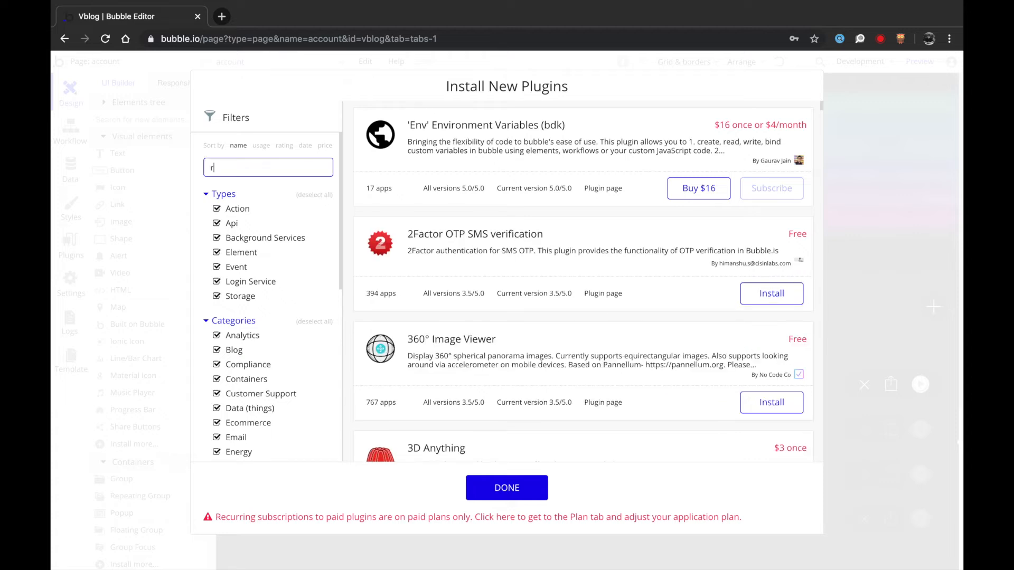
text(ecord)
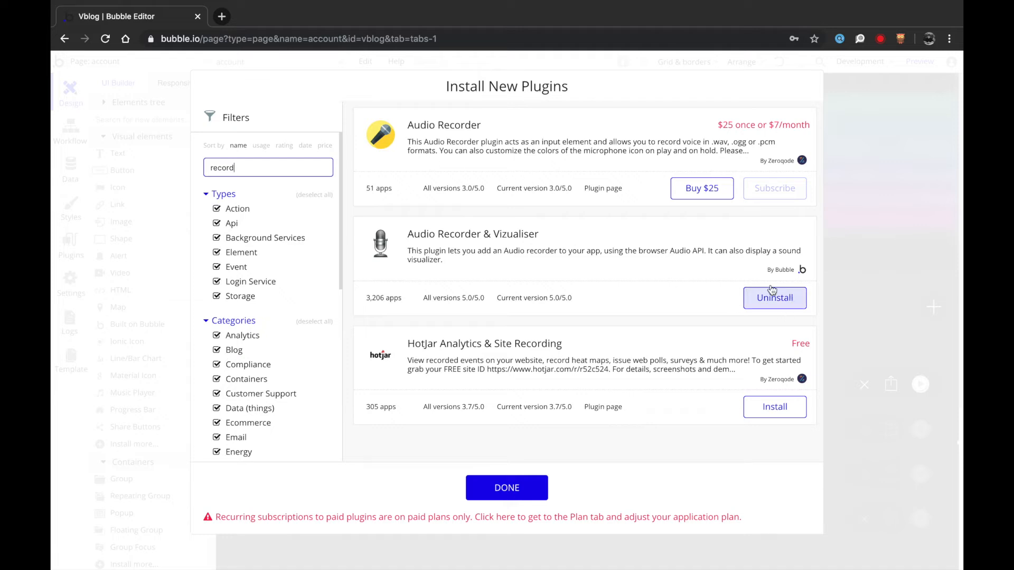
click(559, 234)
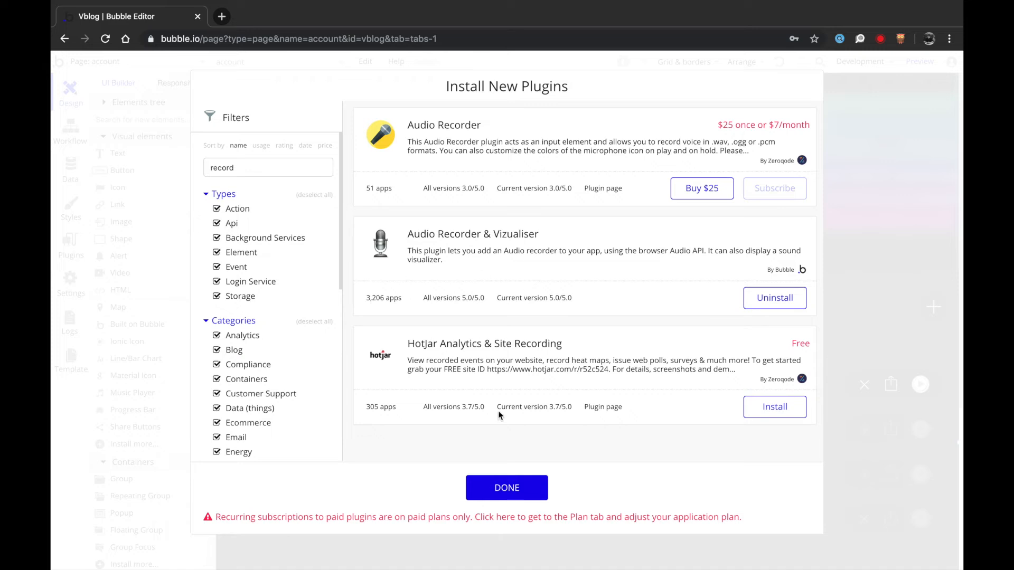
click(506, 488)
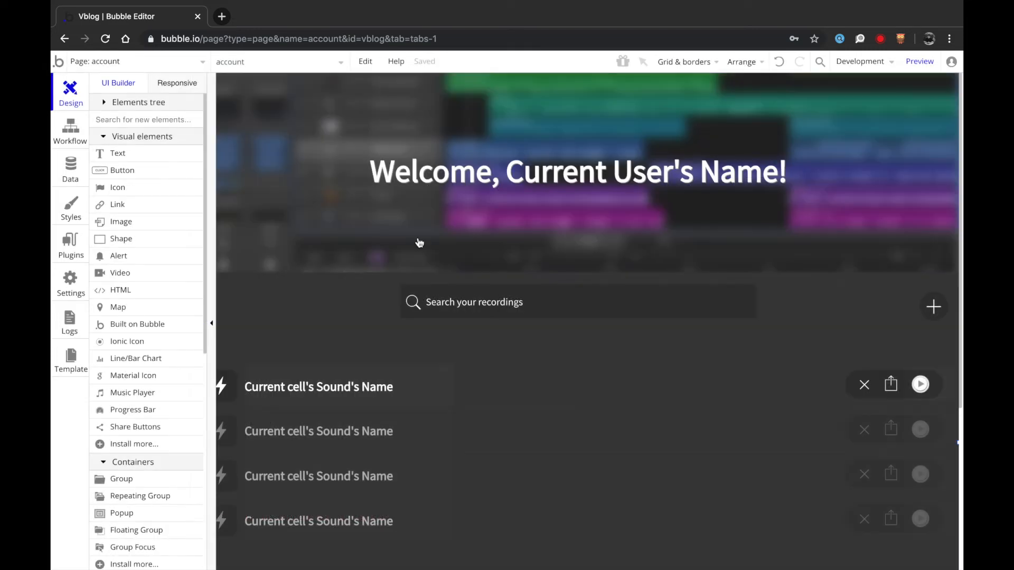
- Delete the Sample/Sound/FX type choice group from the Add a sound popup
click(254, 62)
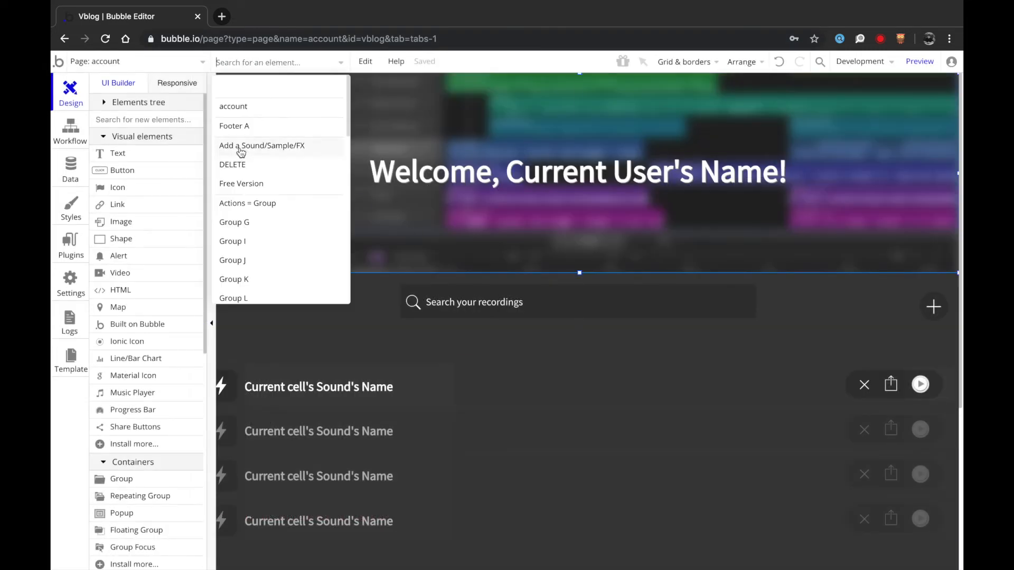
mouse_move(242, 153)
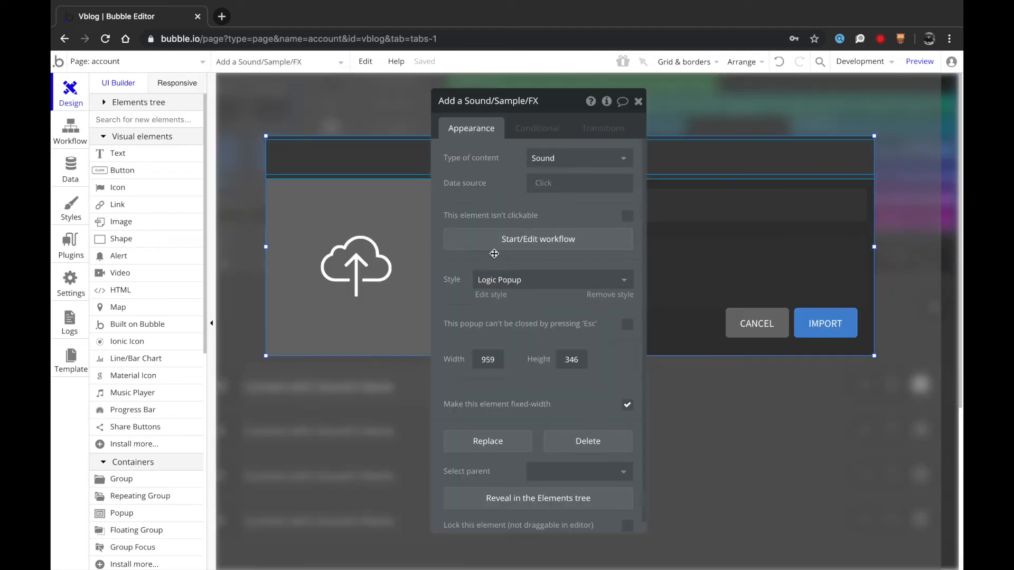
drag(495, 254, 222, 260)
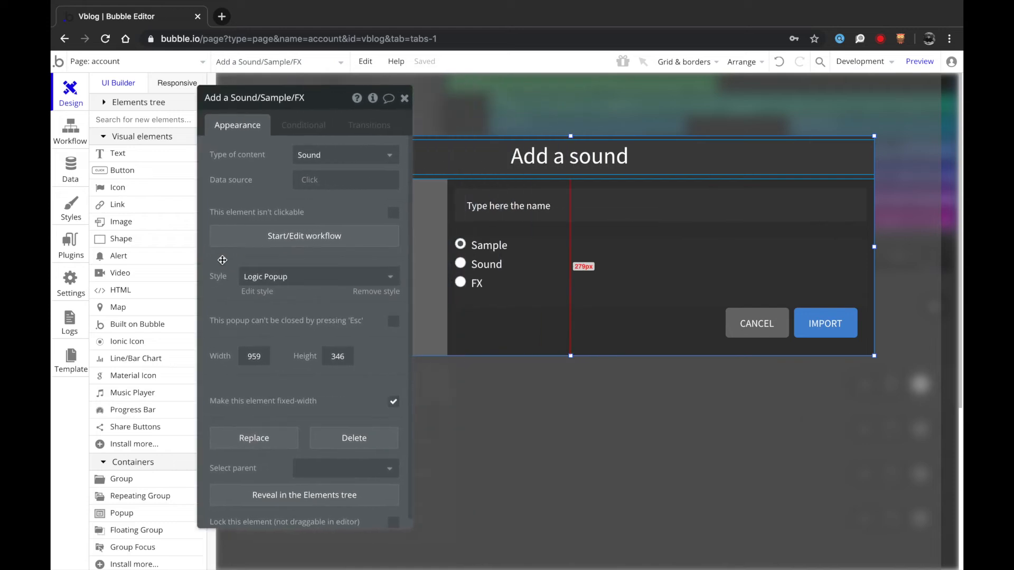
click(548, 302)
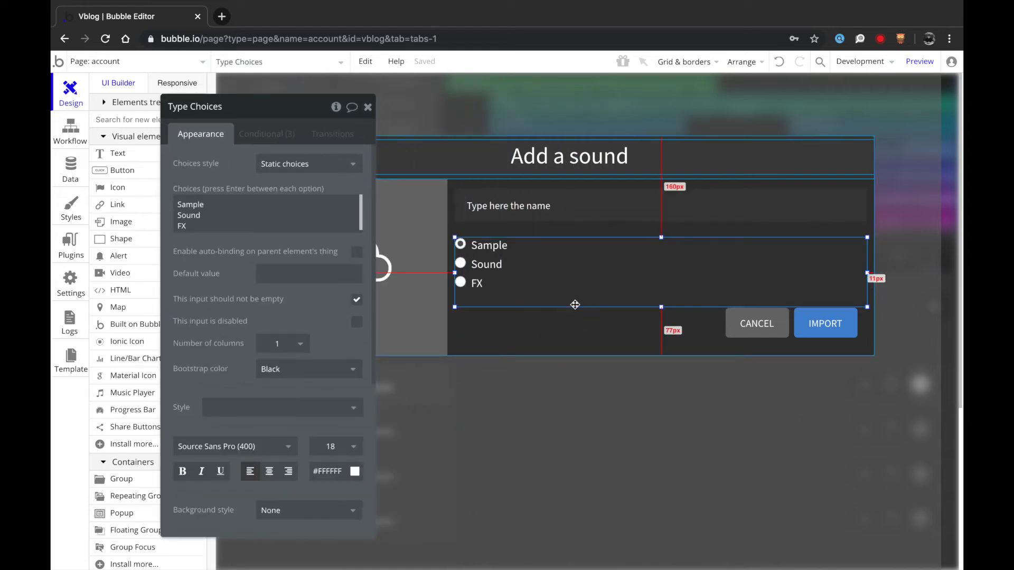
drag(246, 286, 219, 293)
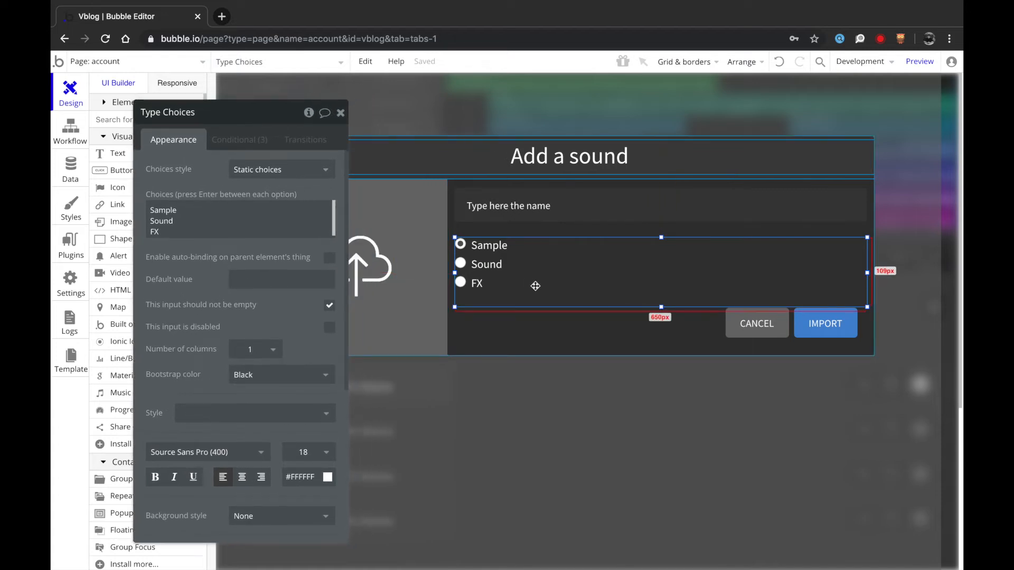
key(Delete)
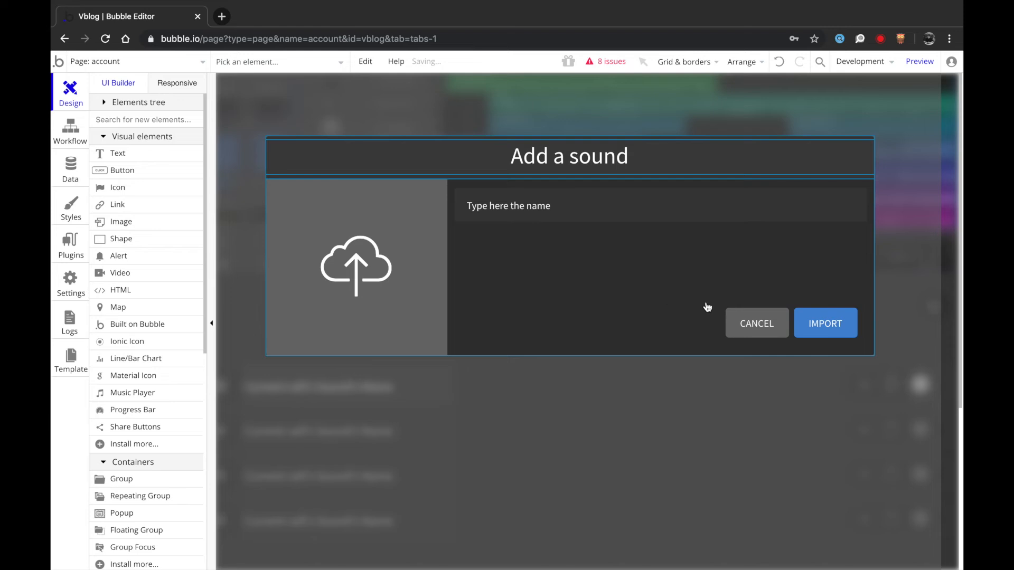
double_click(801, 324)
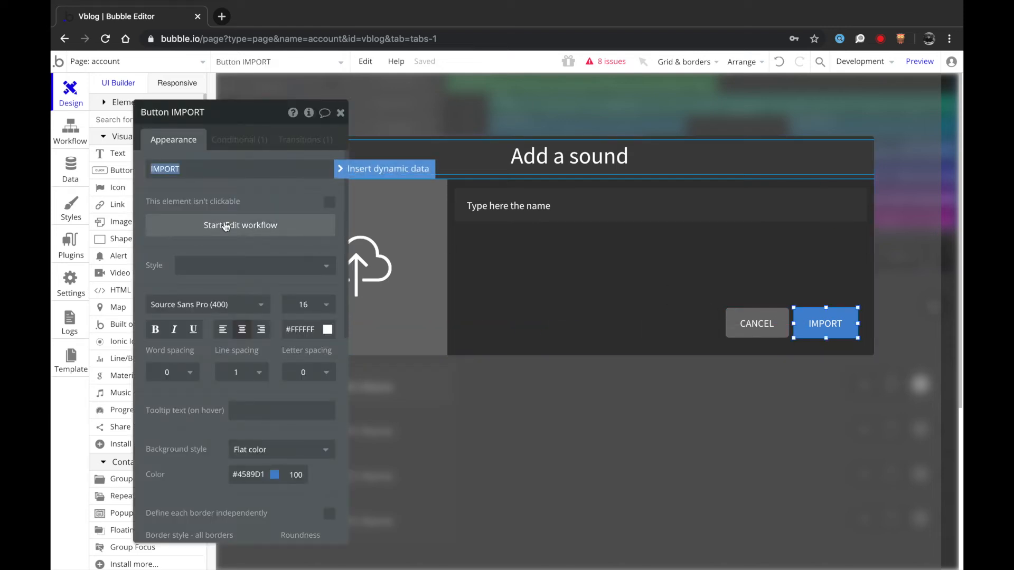
- Remove the Type field from the IMPORT workflow's Create a new Sound step and review Steps 2–3
click(226, 227)
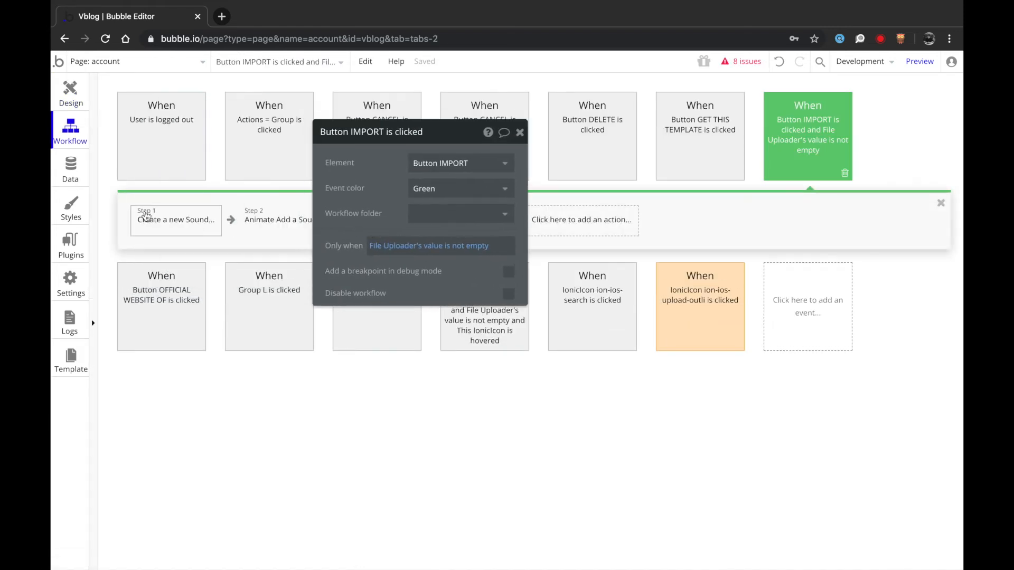
click(149, 217)
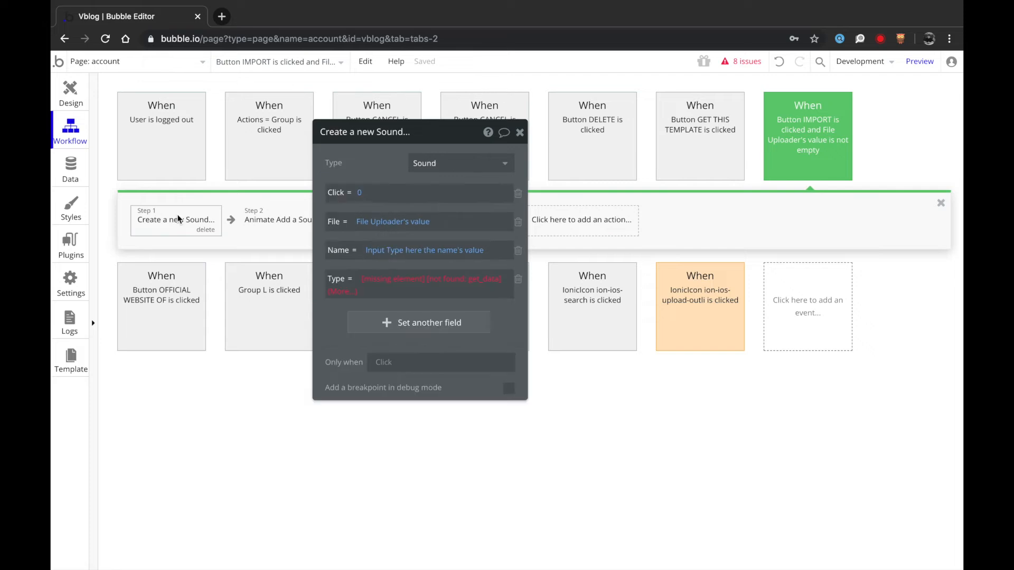
click(517, 279)
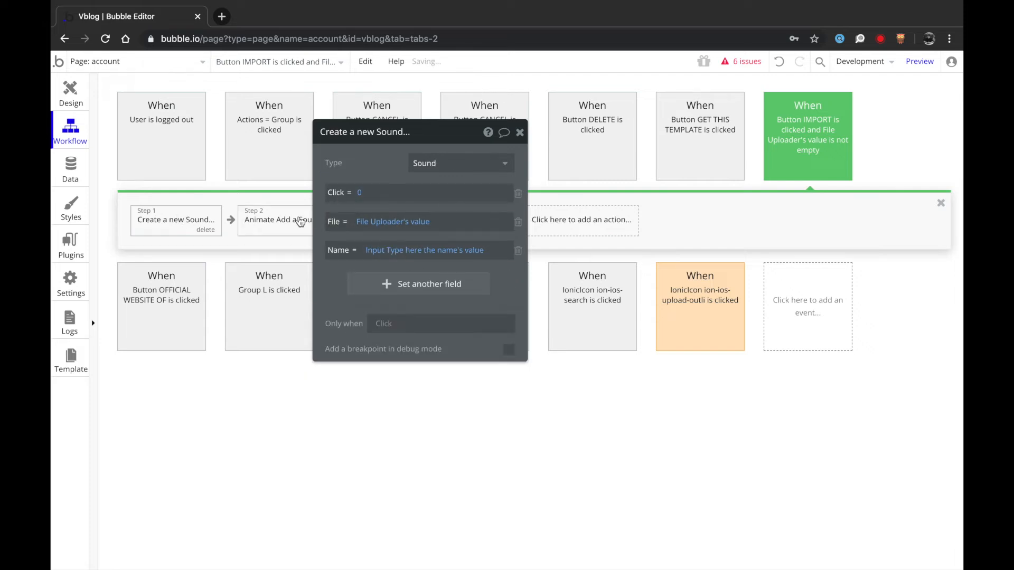
click(272, 221)
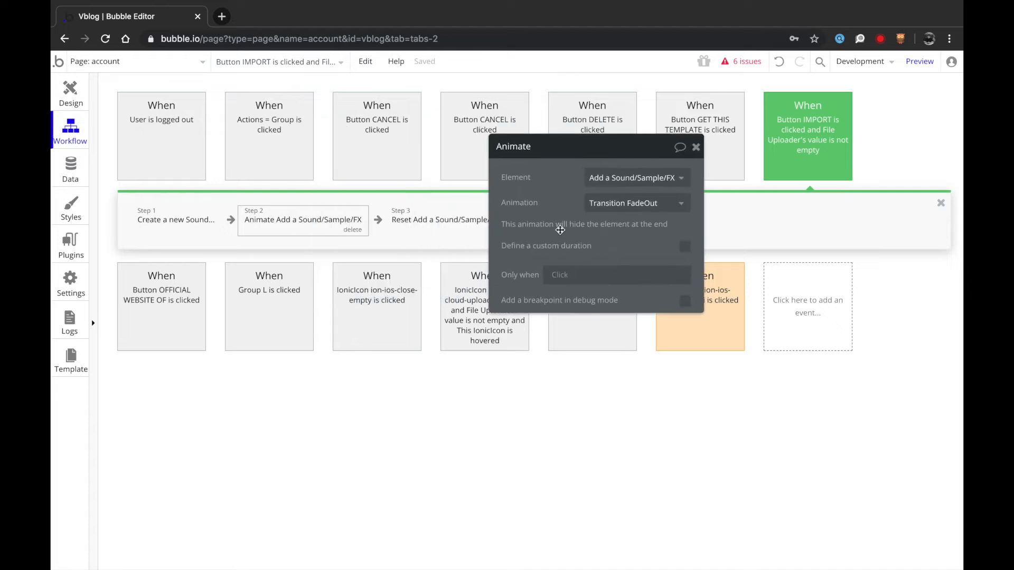
click(442, 214)
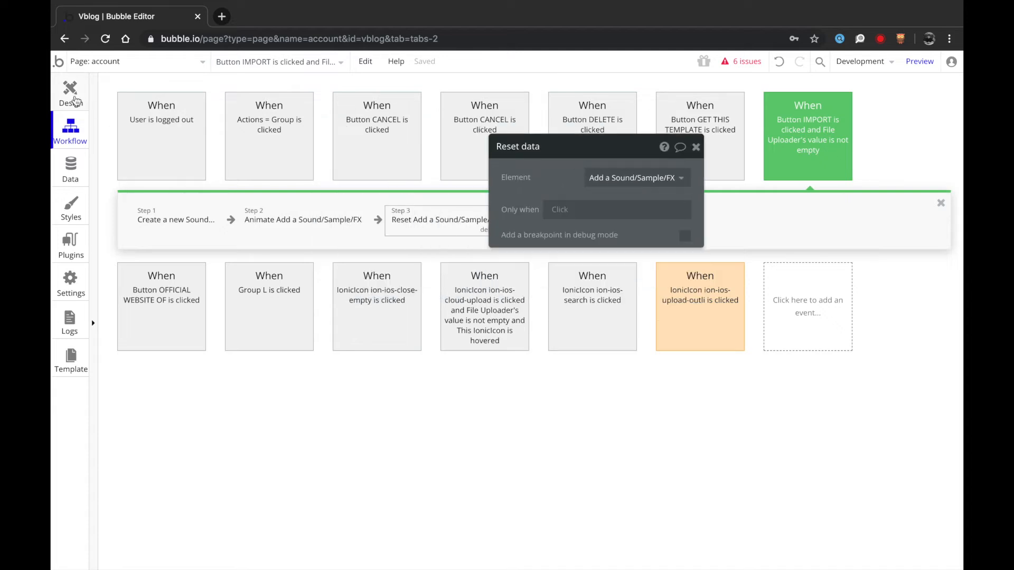
click(70, 93)
click(361, 249)
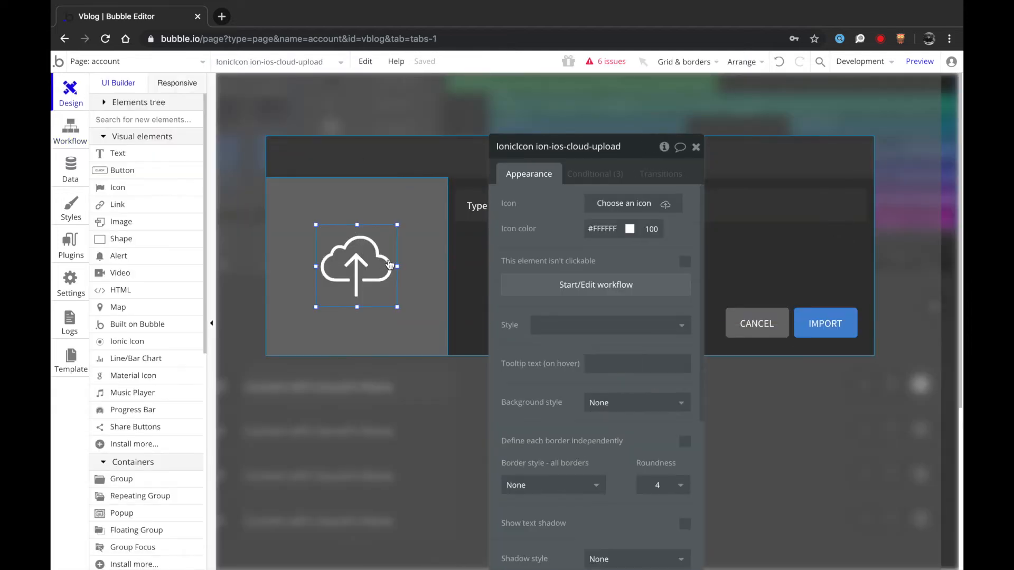
- Remove the Inport group's three background-colour conditions (green, orange and blue)
click(596, 173)
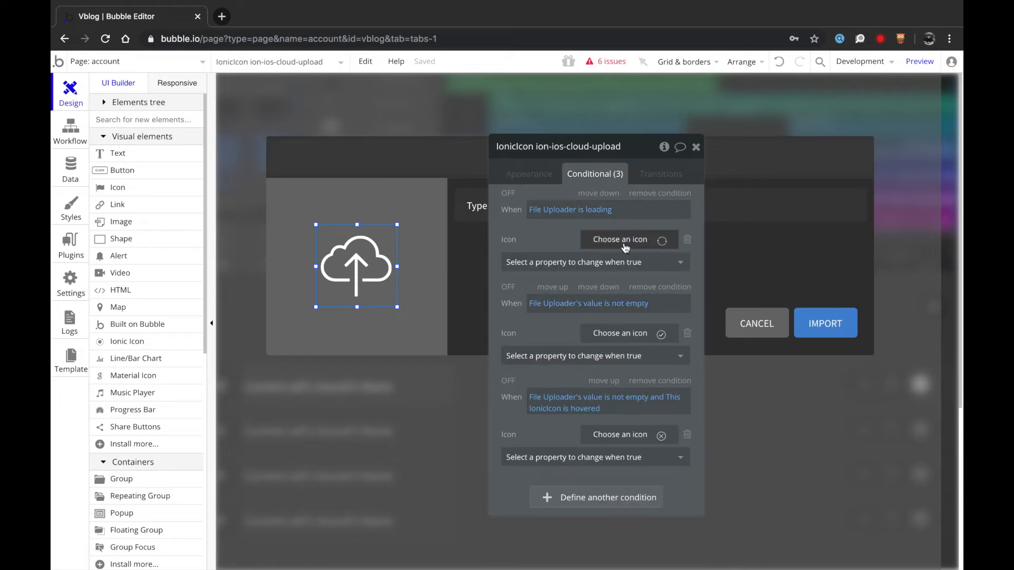
click(529, 173)
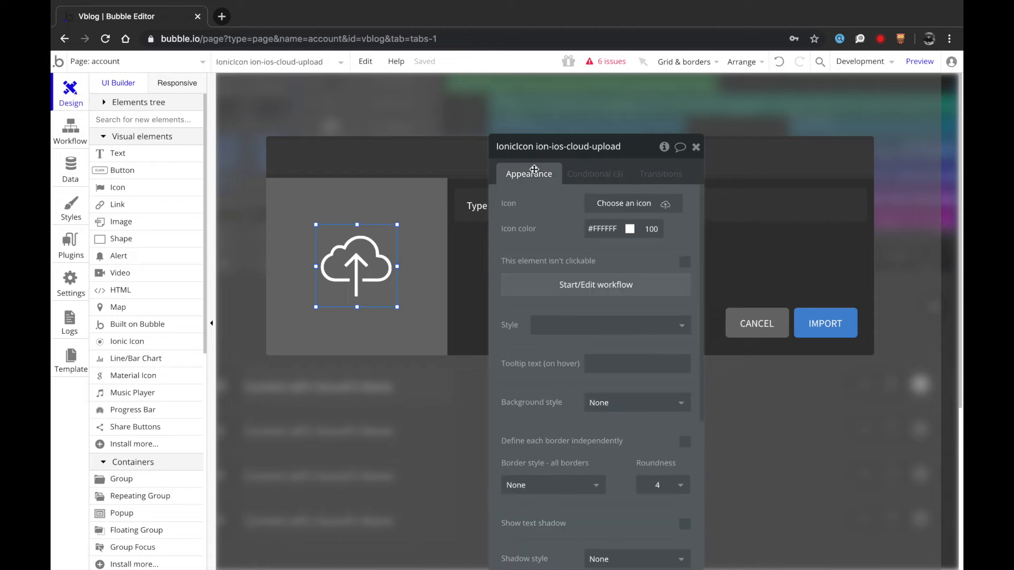
click(344, 203)
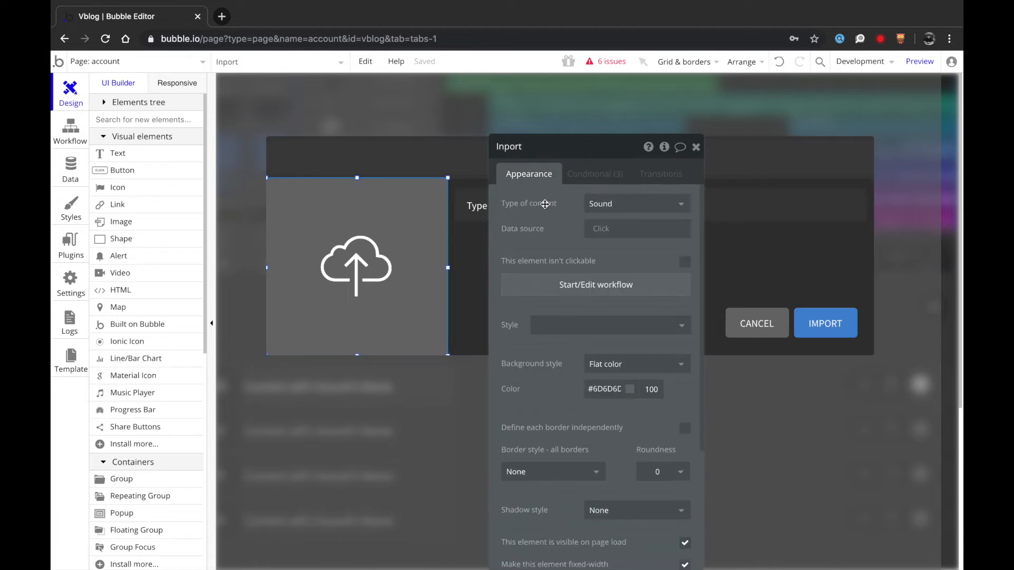
click(581, 178)
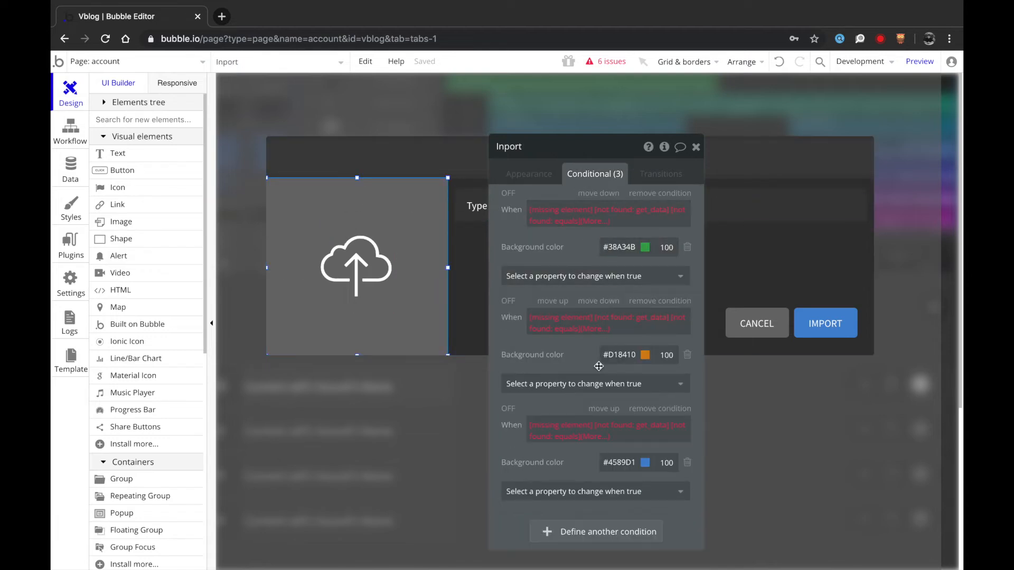
click(661, 193)
click(660, 194)
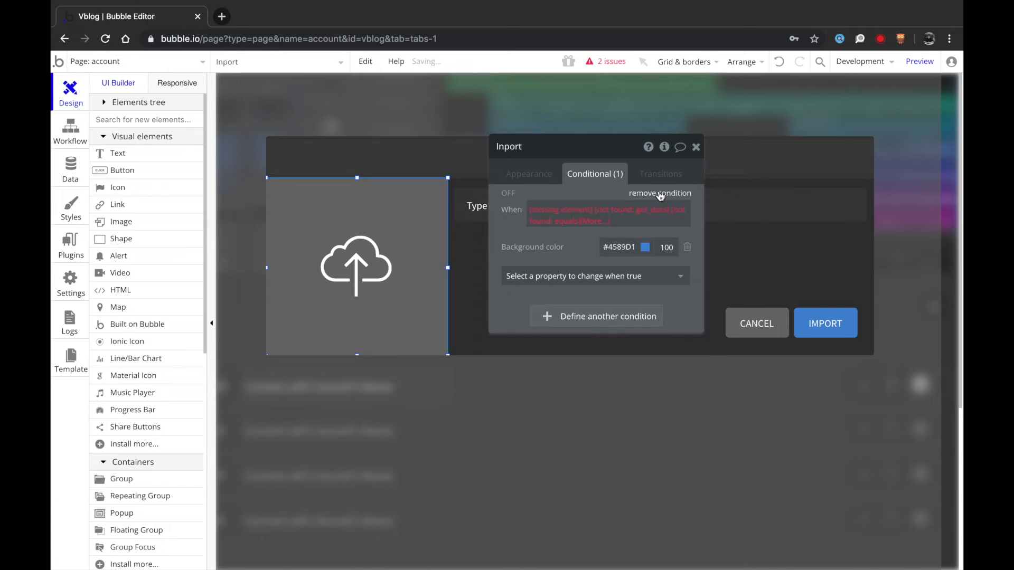
click(661, 193)
click(512, 174)
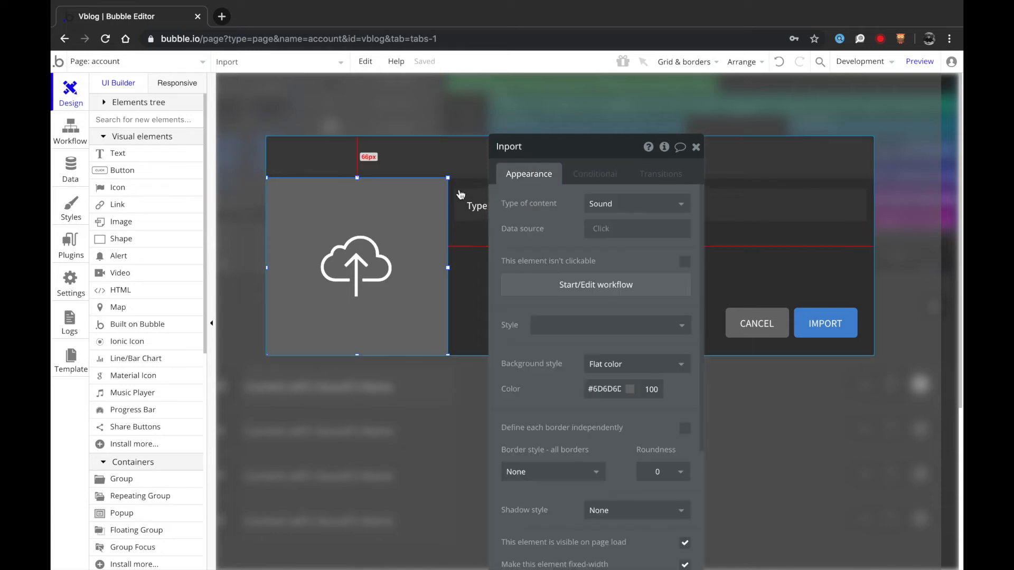
- Replace the cloud-upload icon with the solid ion-record circle icon
click(365, 259)
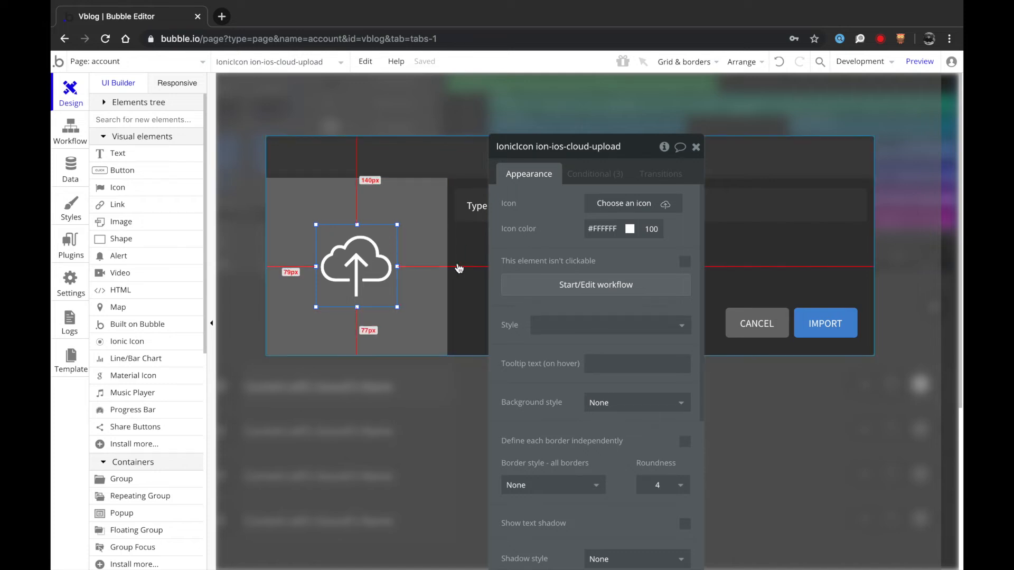
click(771, 184)
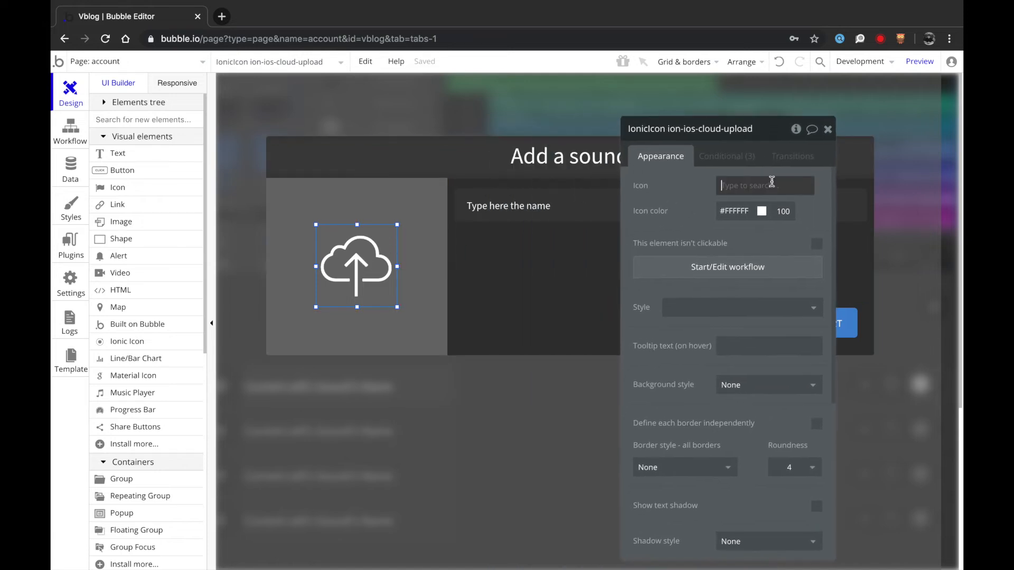
text(r)
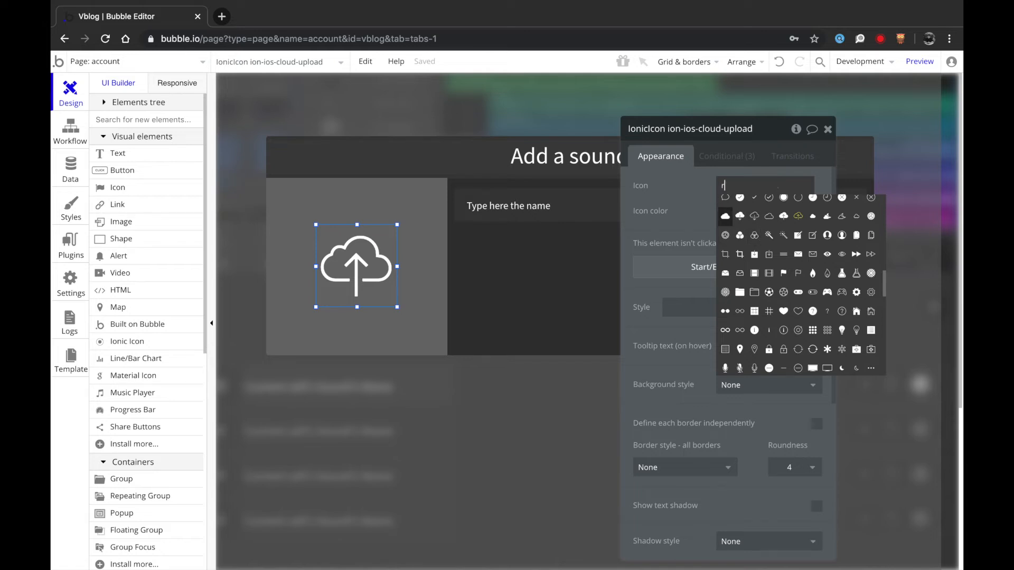
text(eq)
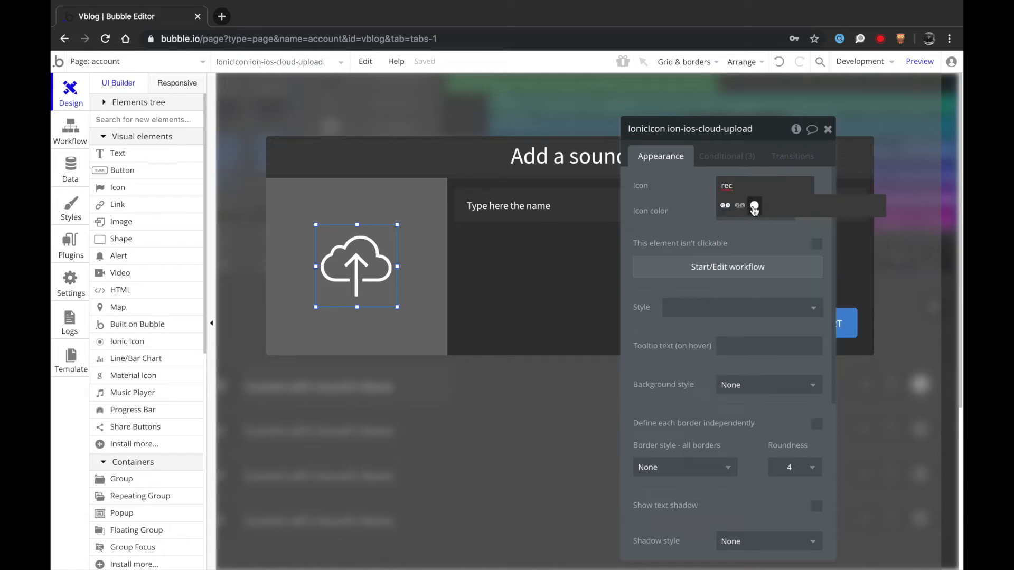
click(754, 207)
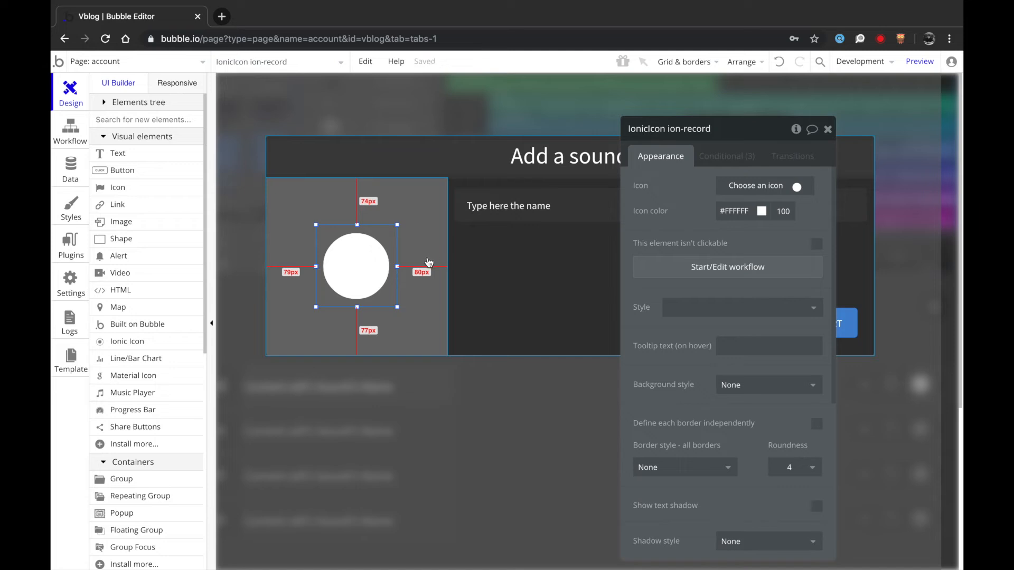
- Try a bright red background on the Inport group, then undo it
click(424, 240)
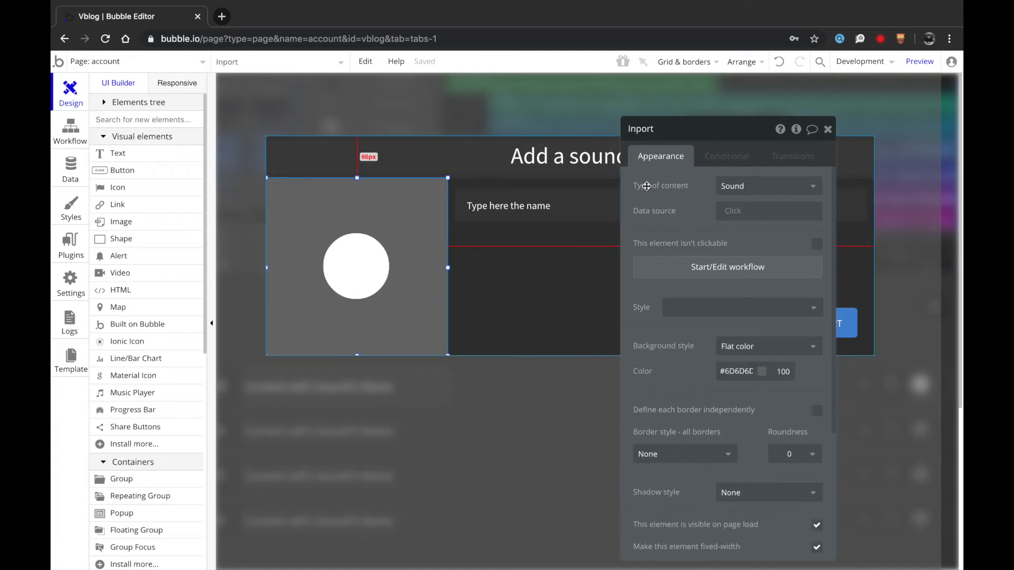
click(737, 371)
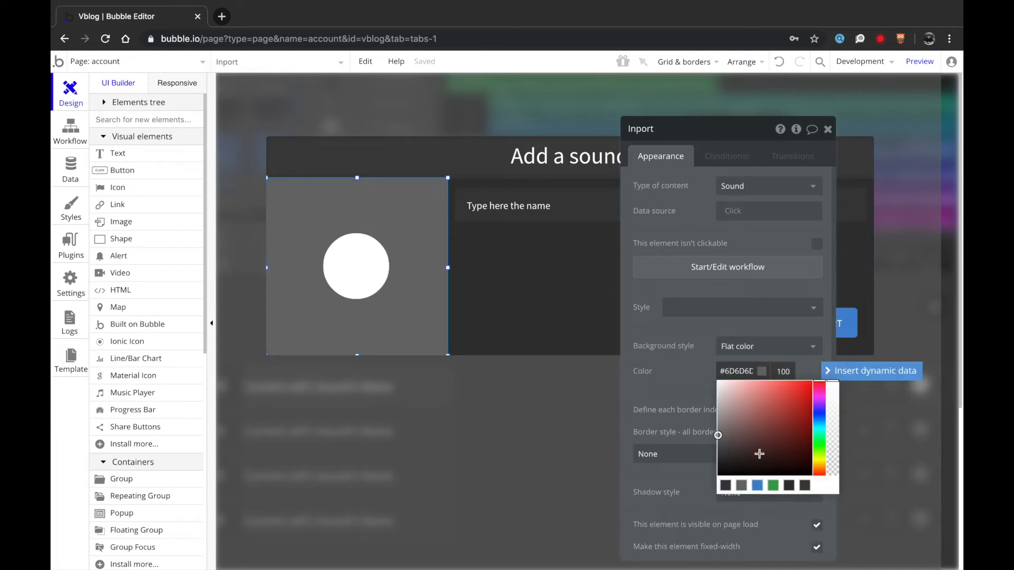
drag(801, 416, 811, 371)
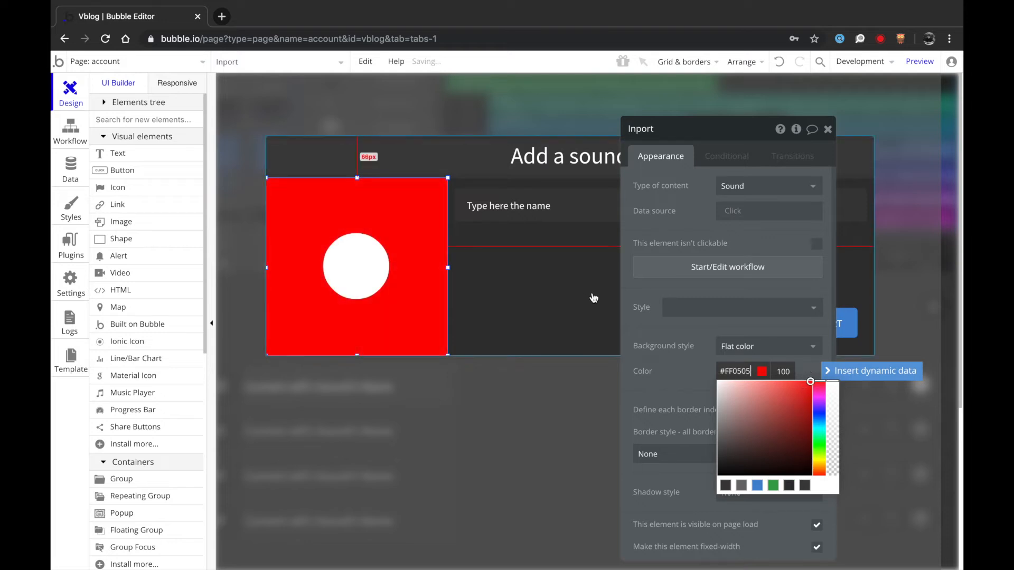
click(666, 224)
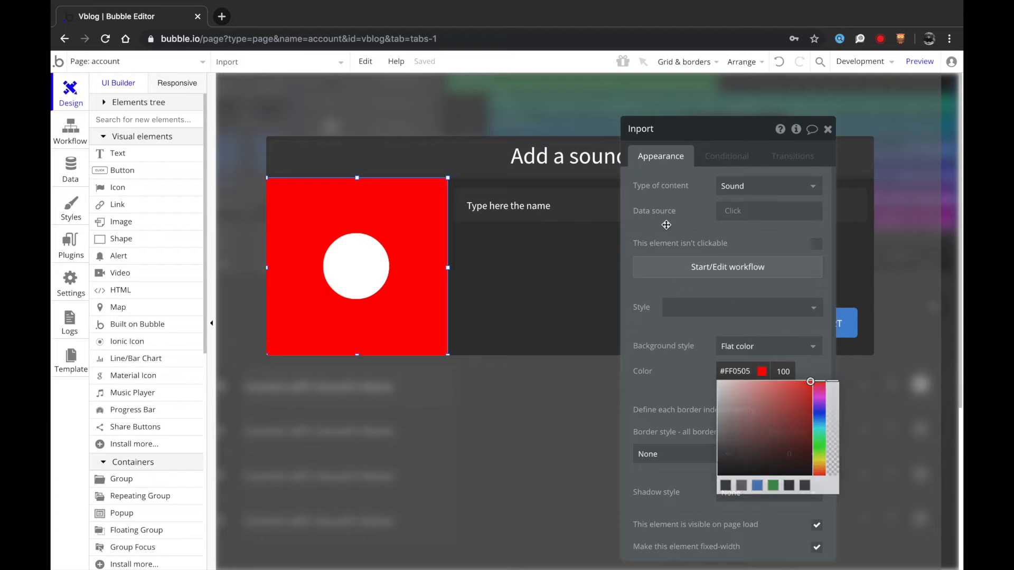
click(734, 372)
key(ctrl+c)
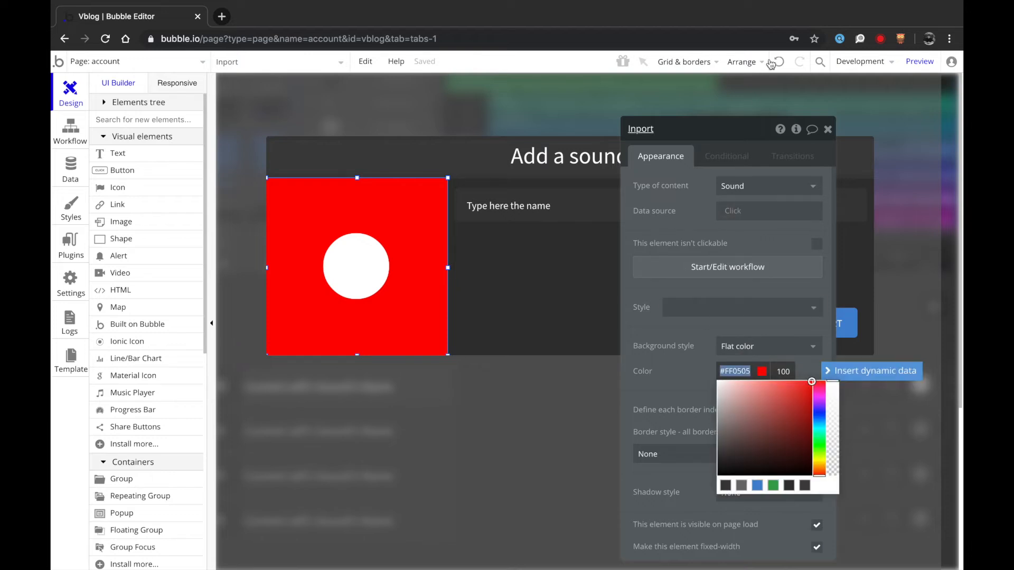
click(774, 61)
- Set the record icon's Icon color to red #FF0505
click(369, 242)
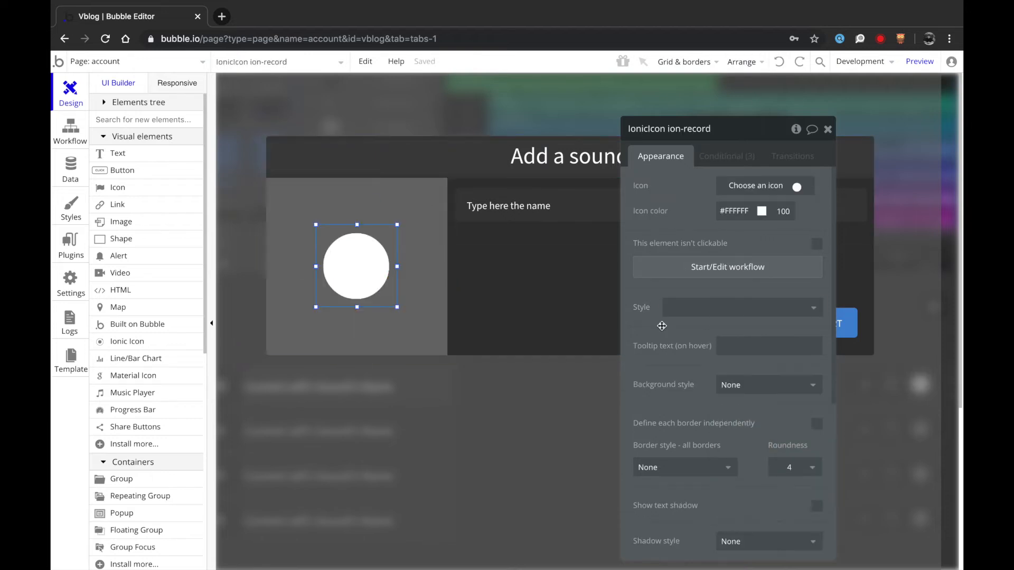
click(739, 223)
key(ctrl+v)
key(Return)
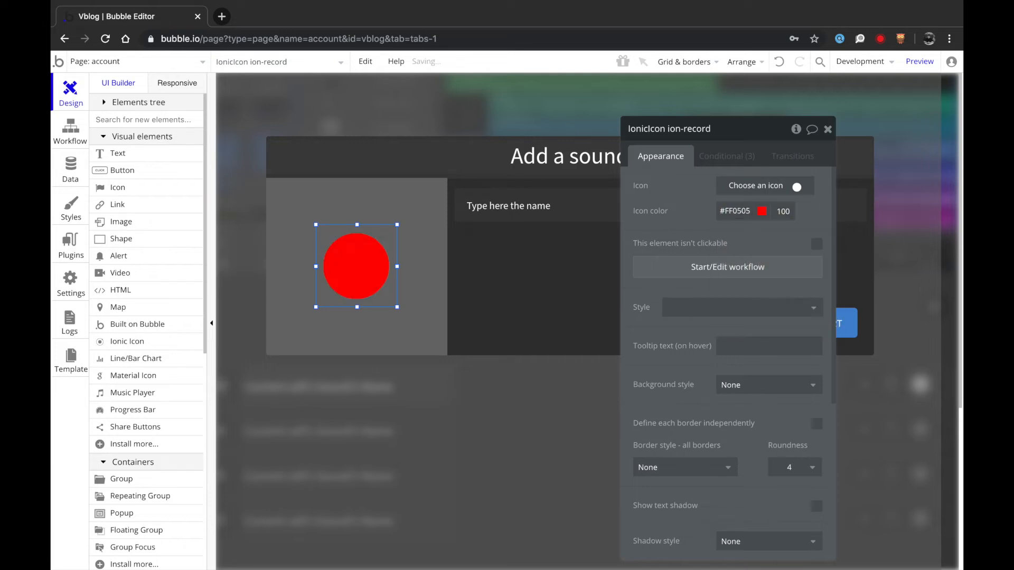
click(566, 304)
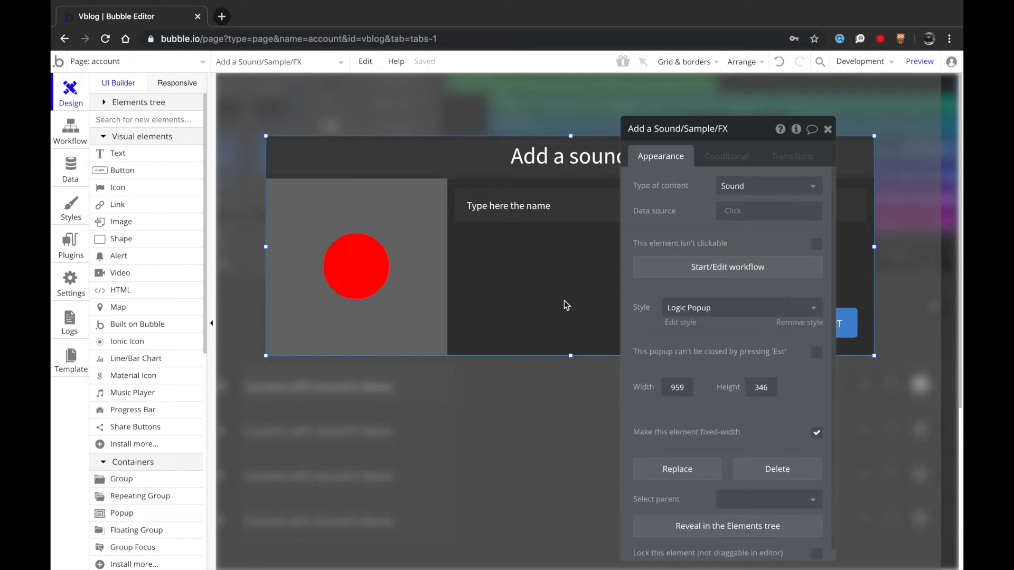
click(374, 270)
click(565, 249)
- Place an Audio recorder element just below the red record icon
click(128, 121)
text(rec)
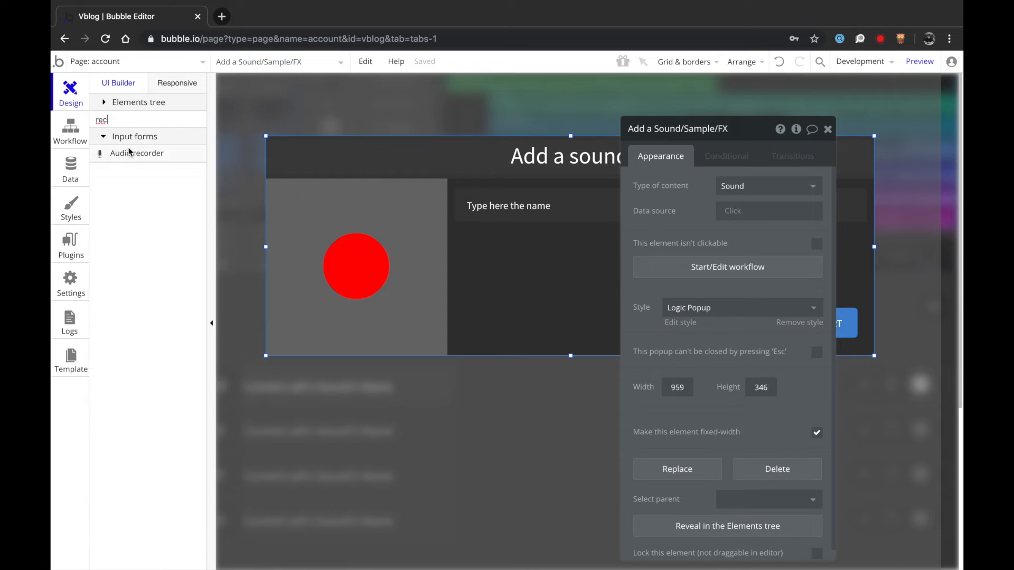
click(130, 152)
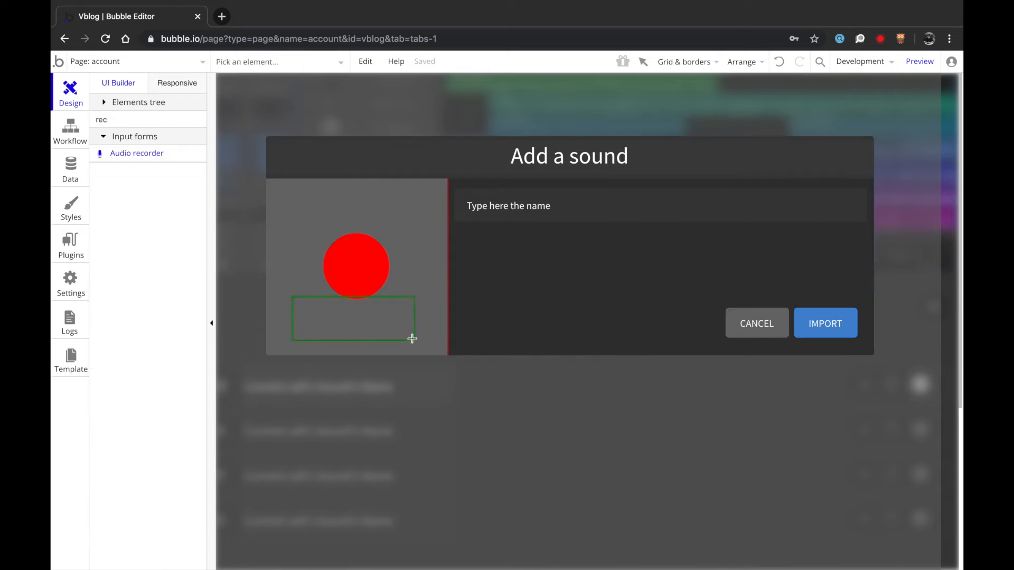
drag(412, 338, 412, 339)
drag(358, 314, 362, 324)
- Centre the audio recorder horizontally and set its background style to None
right_click(381, 326)
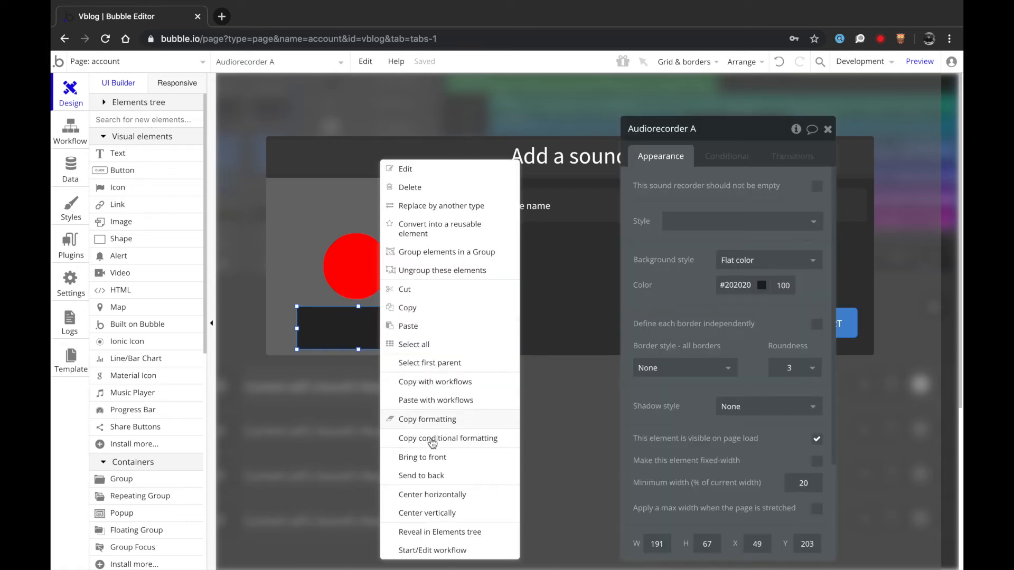
click(423, 494)
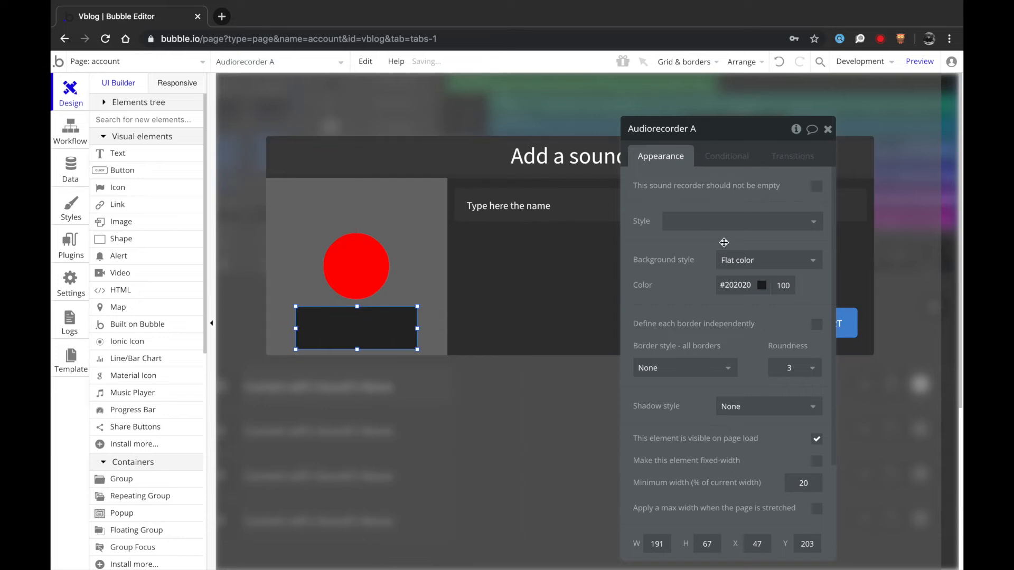
click(744, 266)
click(745, 281)
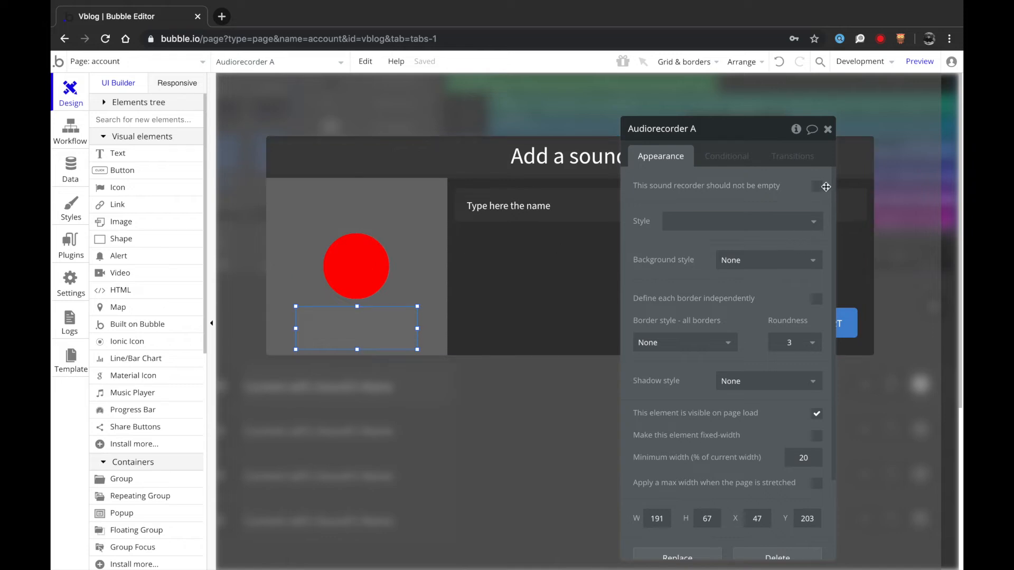
click(358, 265)
click(711, 268)
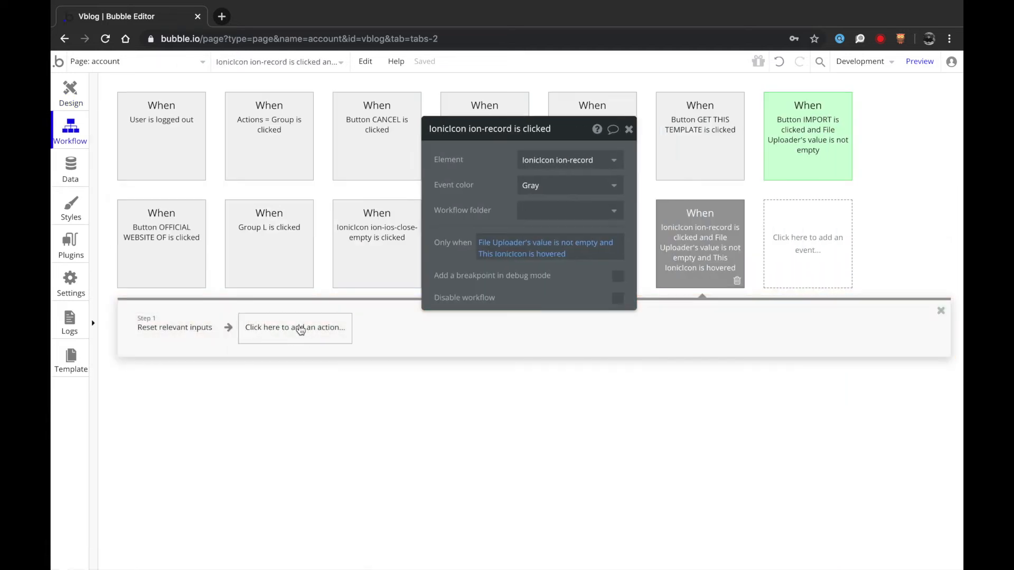
- Replace the record icon's Reset relevant inputs step with Start / stop Audiorecorder A
click(189, 327)
click(202, 338)
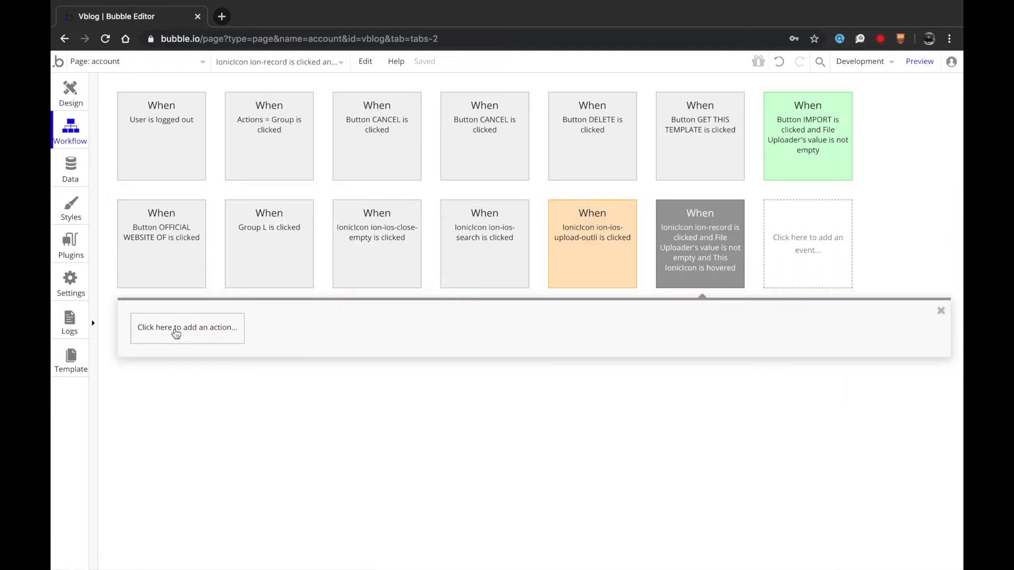
click(167, 330)
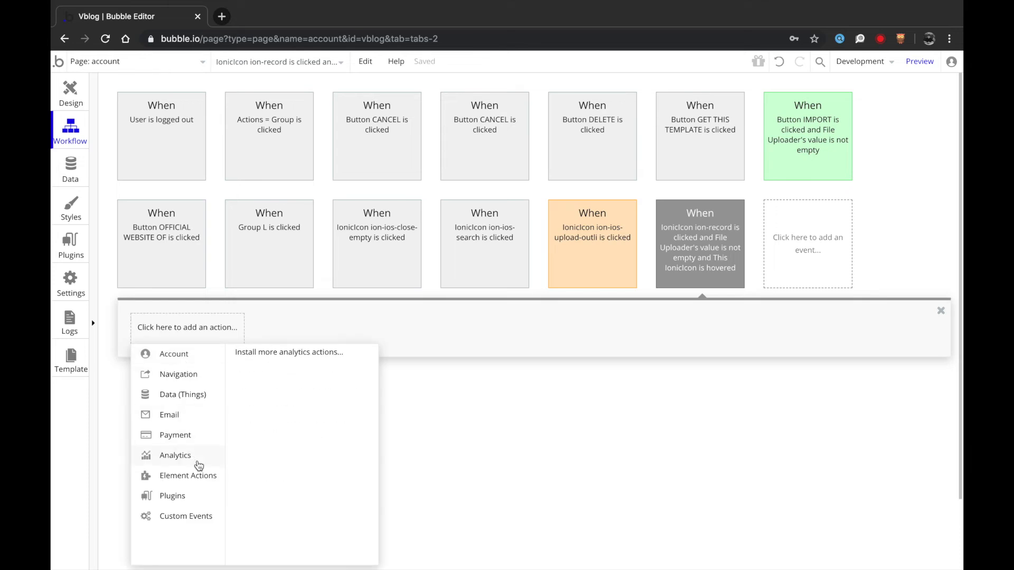
mouse_move(199, 479)
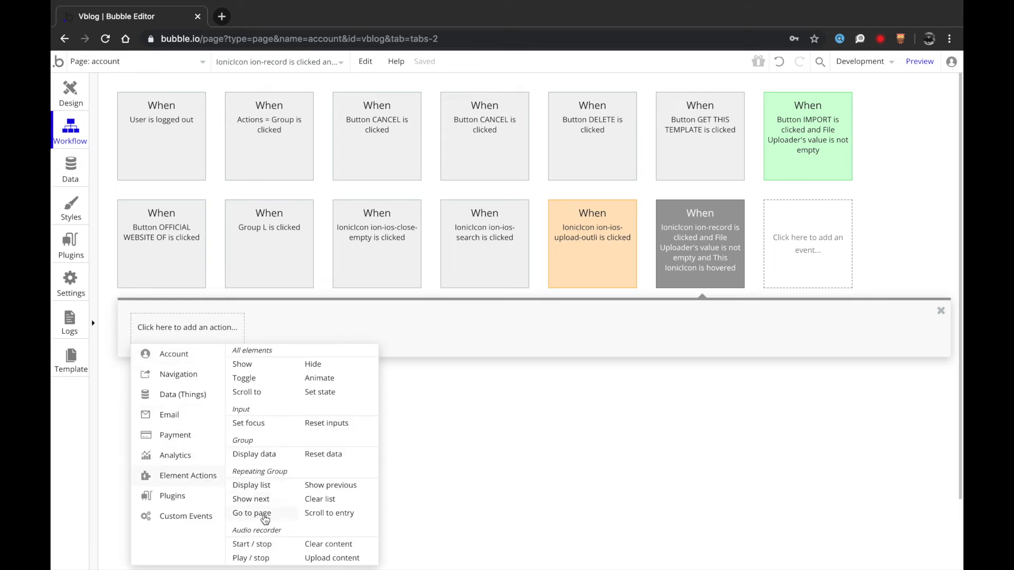
click(251, 545)
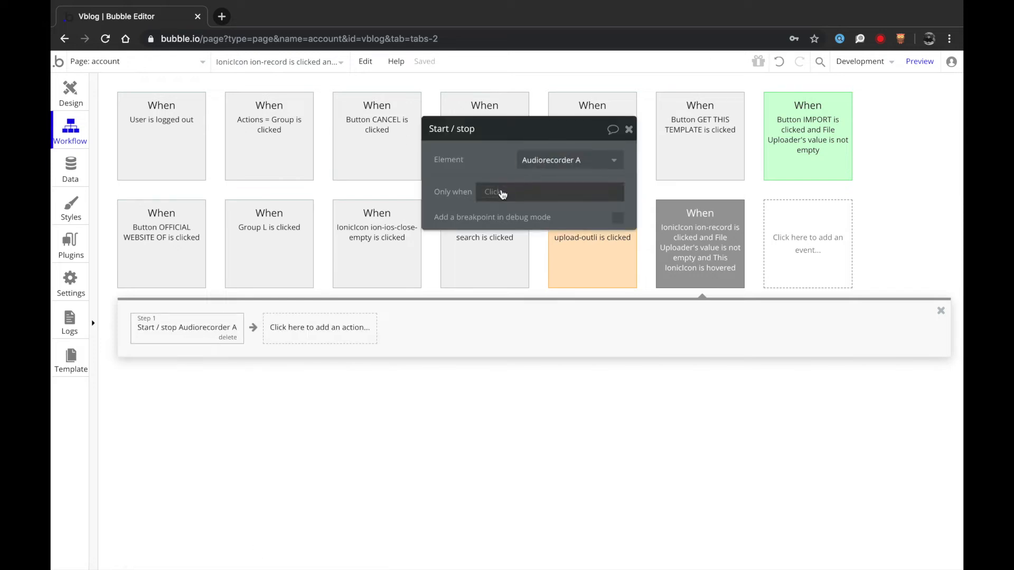
click(71, 92)
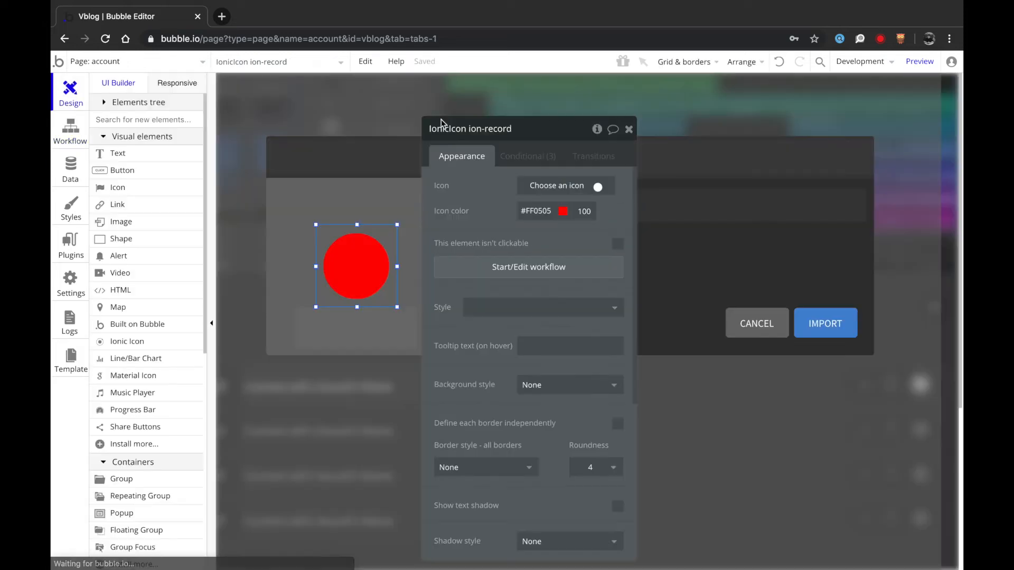
drag(483, 205, 509, 222)
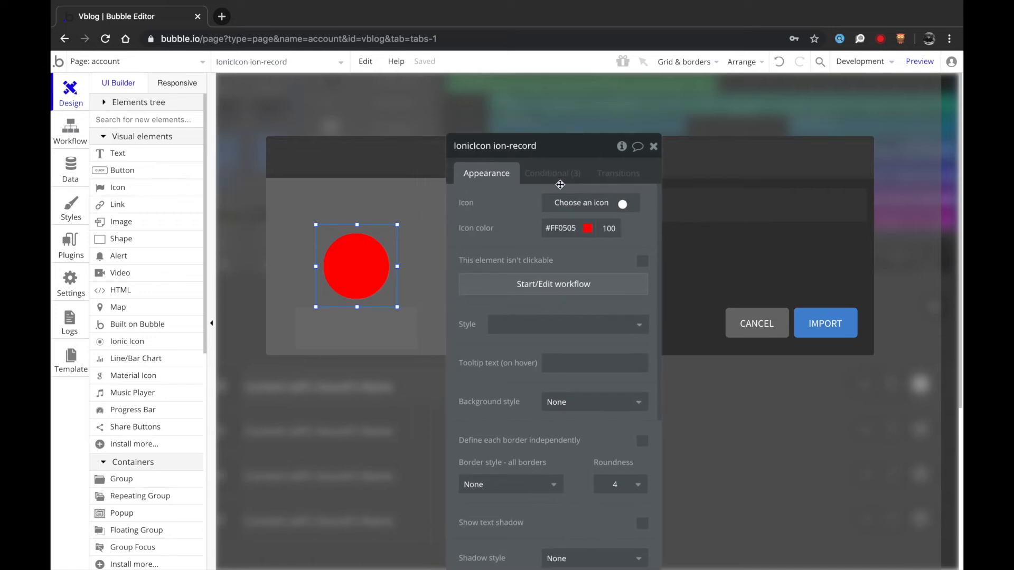
- Add a fourth icon condition: when Audiorecorder A is recording
click(552, 173)
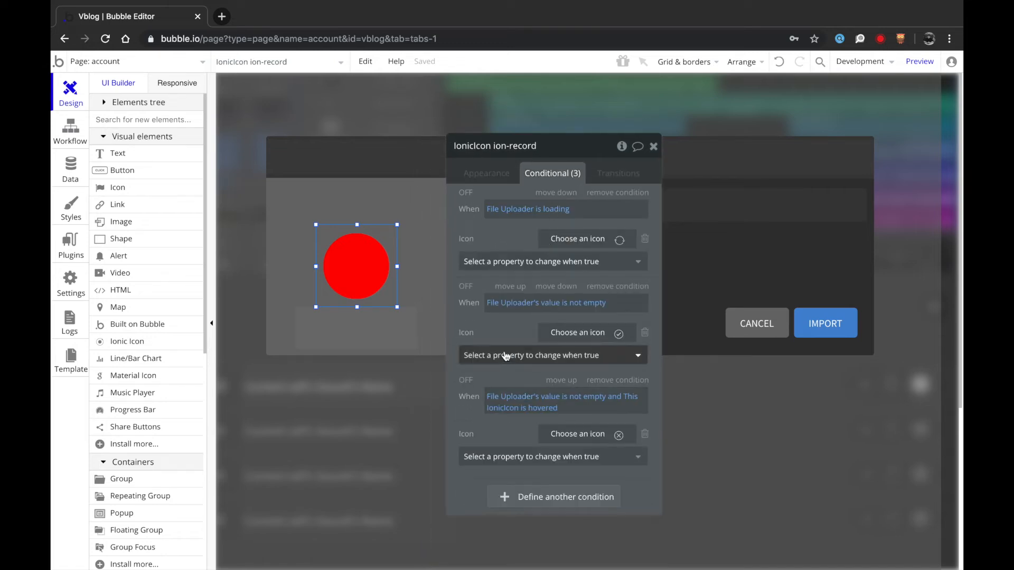
drag(518, 229, 540, 204)
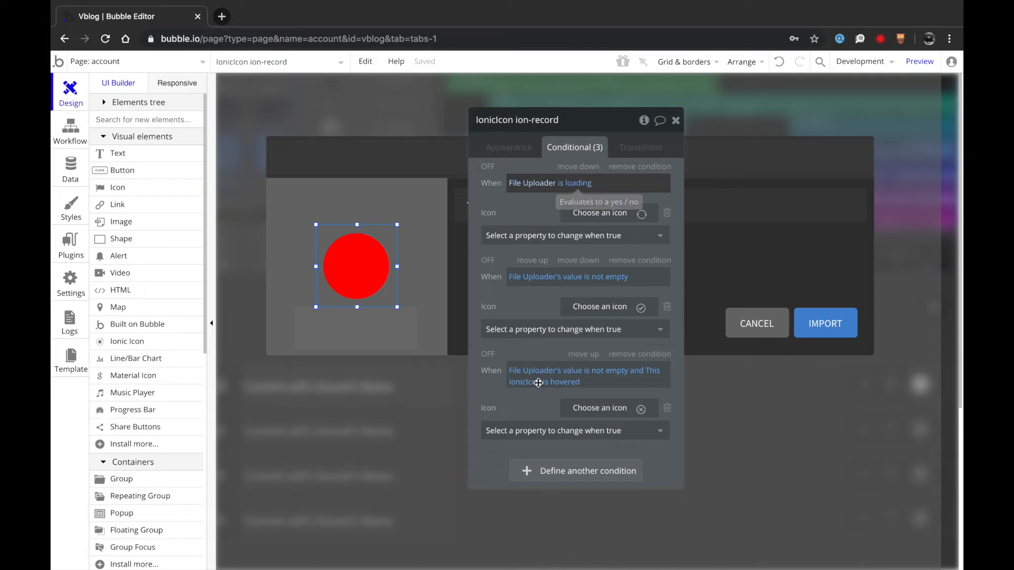
click(537, 471)
drag(514, 408, 522, 325)
click(531, 391)
scroll(576, 464, down, 2)
scroll(557, 518, down, 2)
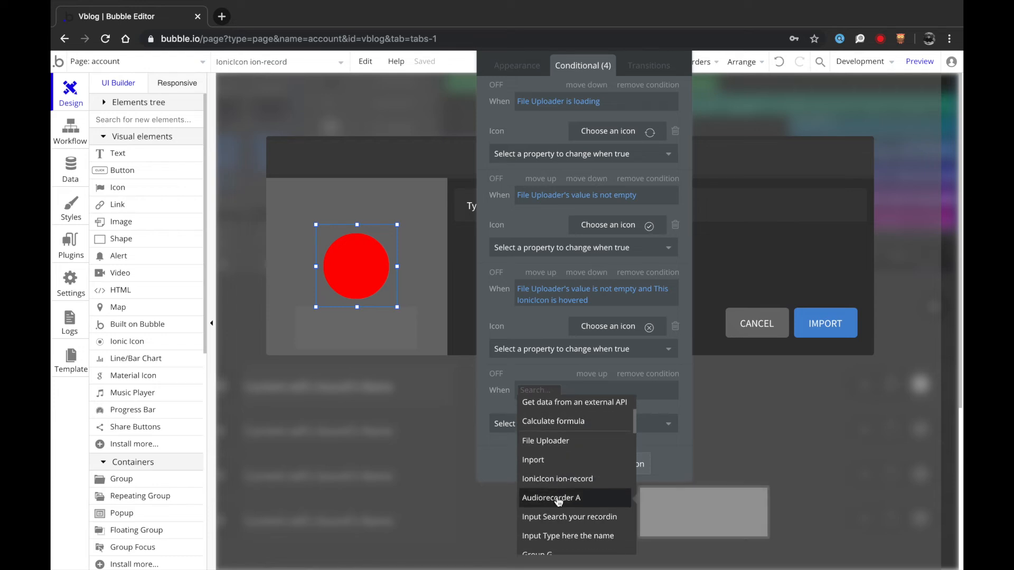
click(557, 502)
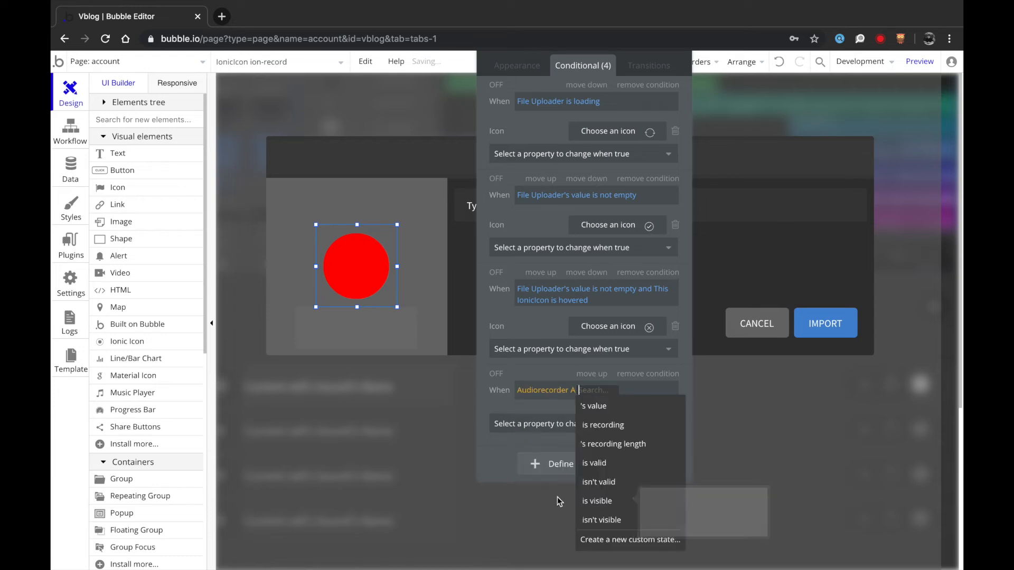
click(625, 427)
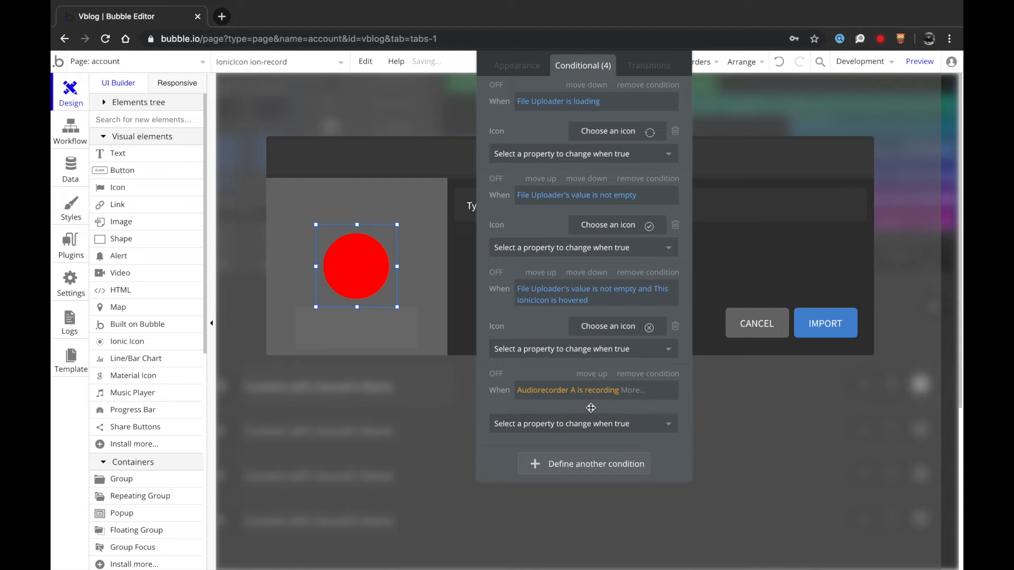
- Under that condition, switch the icon to the stop square and its colour to #4589D1
click(582, 422)
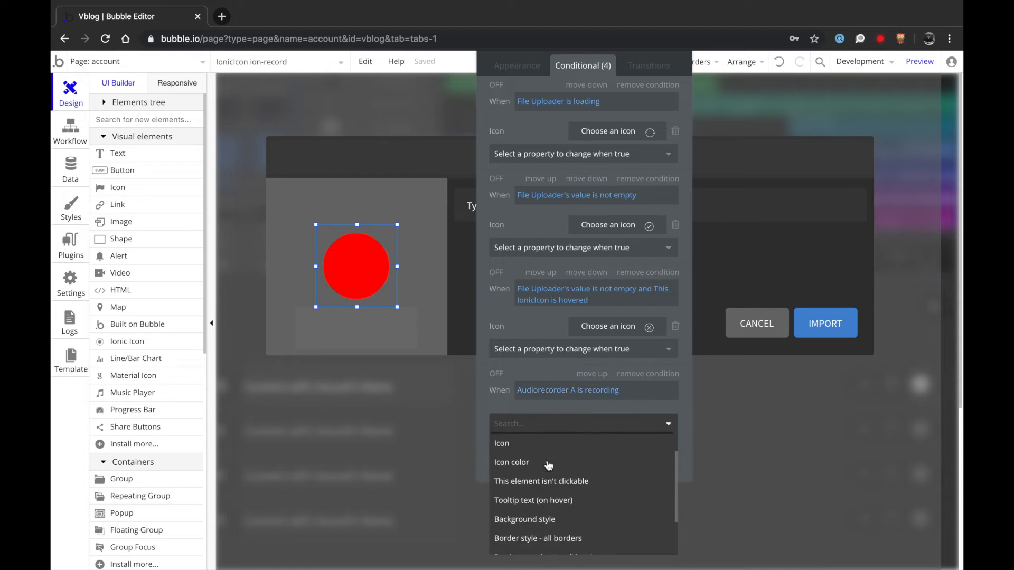
click(520, 478)
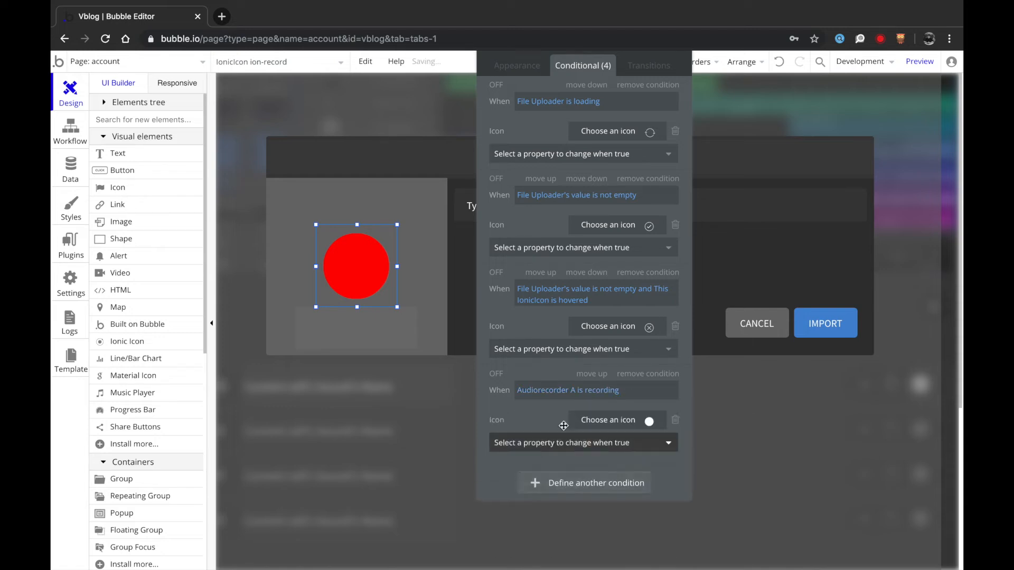
click(603, 419)
text(stop)
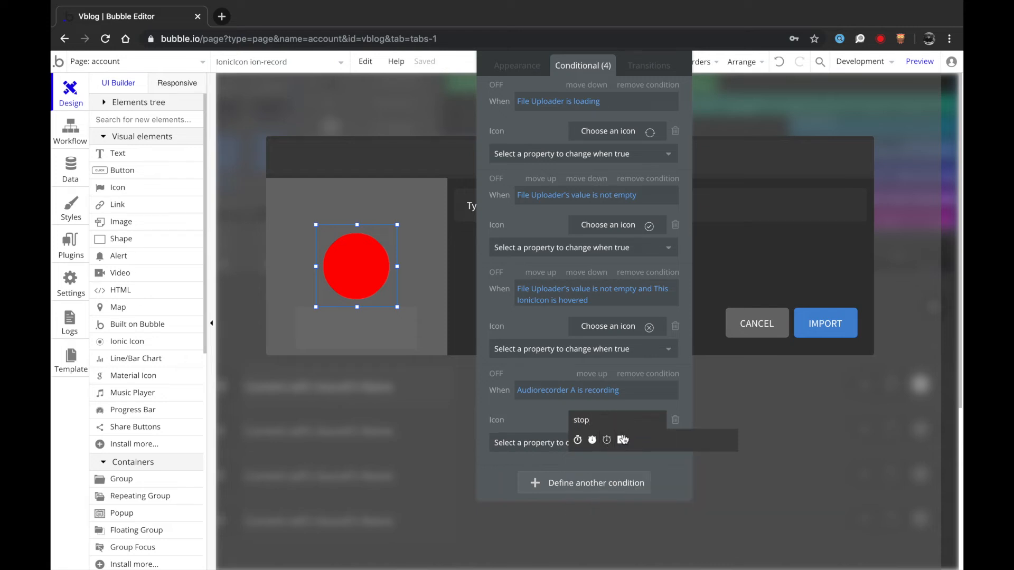
click(623, 441)
click(592, 444)
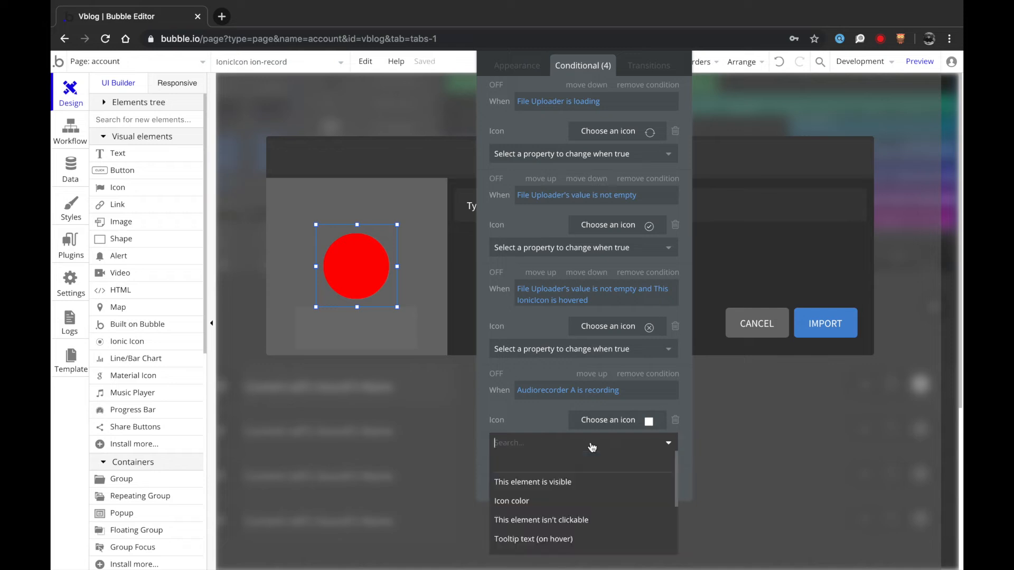
text(icon)
click(544, 482)
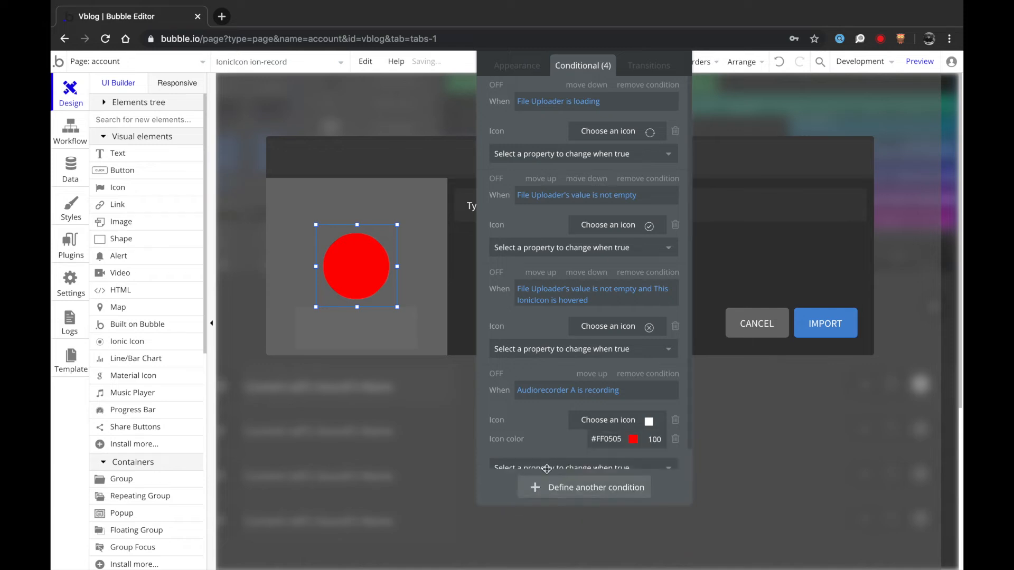
click(605, 439)
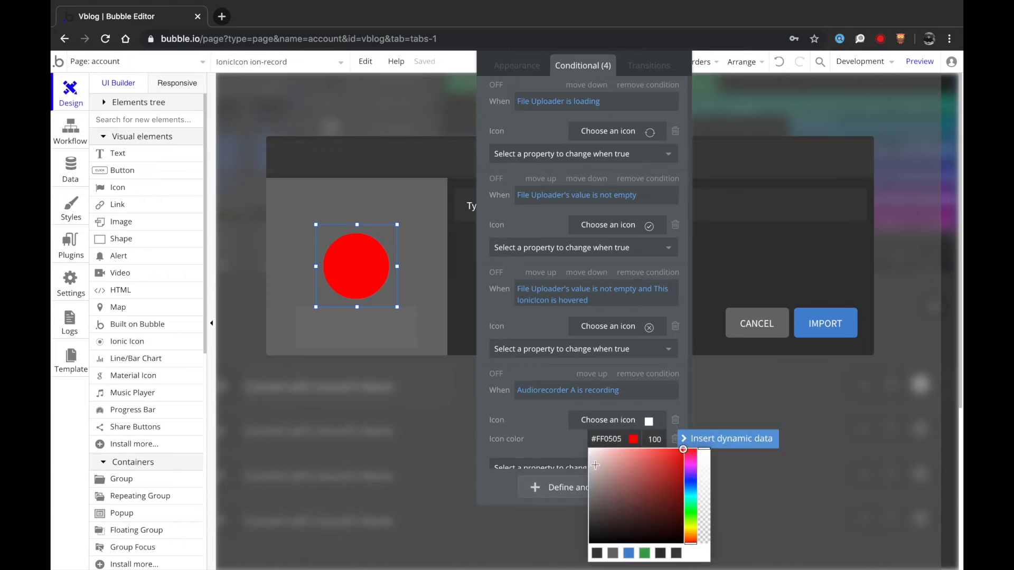
click(630, 554)
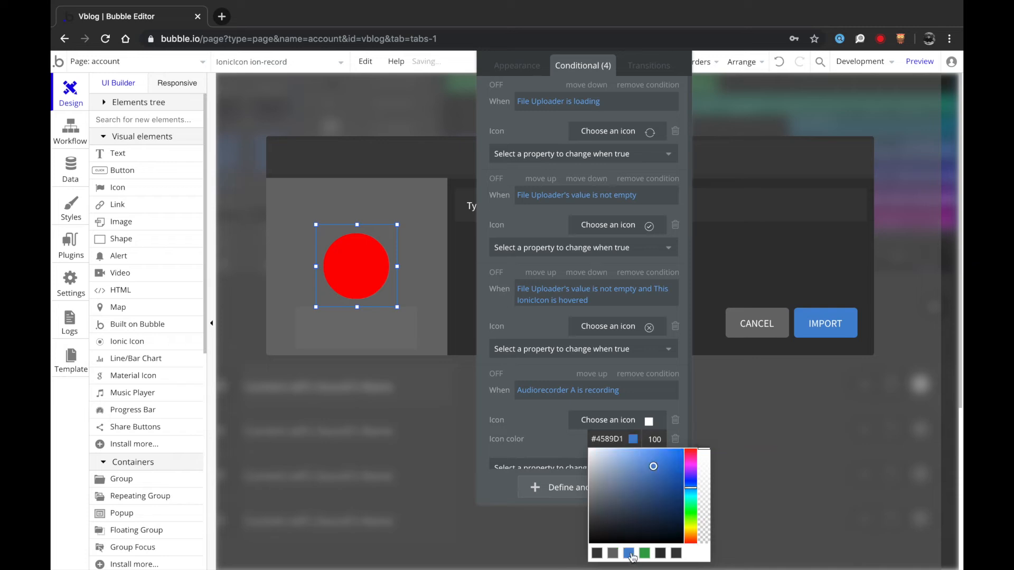
click(537, 424)
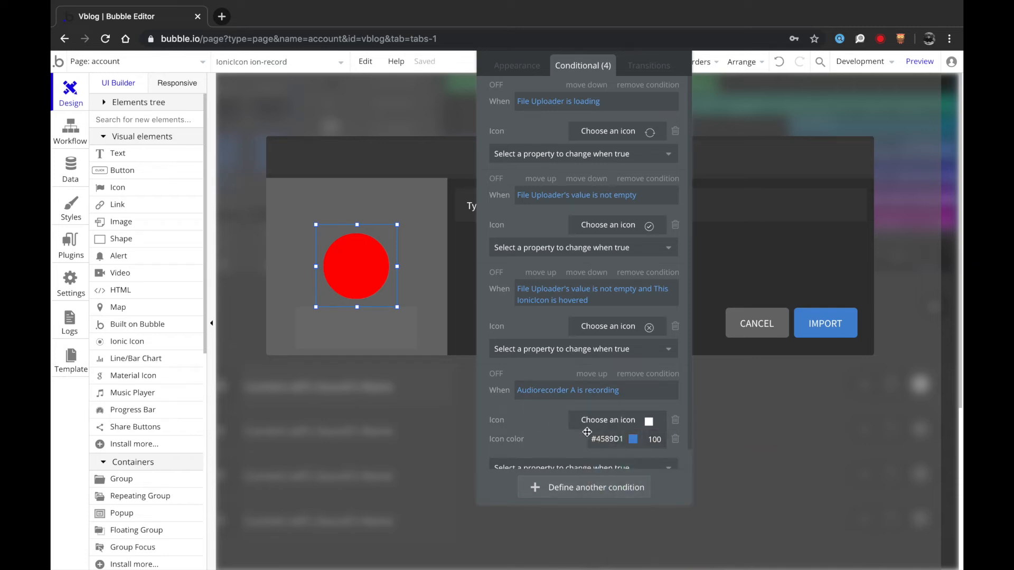
scroll(560, 381, down, 1)
drag(522, 308, 581, 313)
scroll(586, 136, up, 1)
- Delete the File Uploader/hover Only when condition from the ion-record click event
click(583, 72)
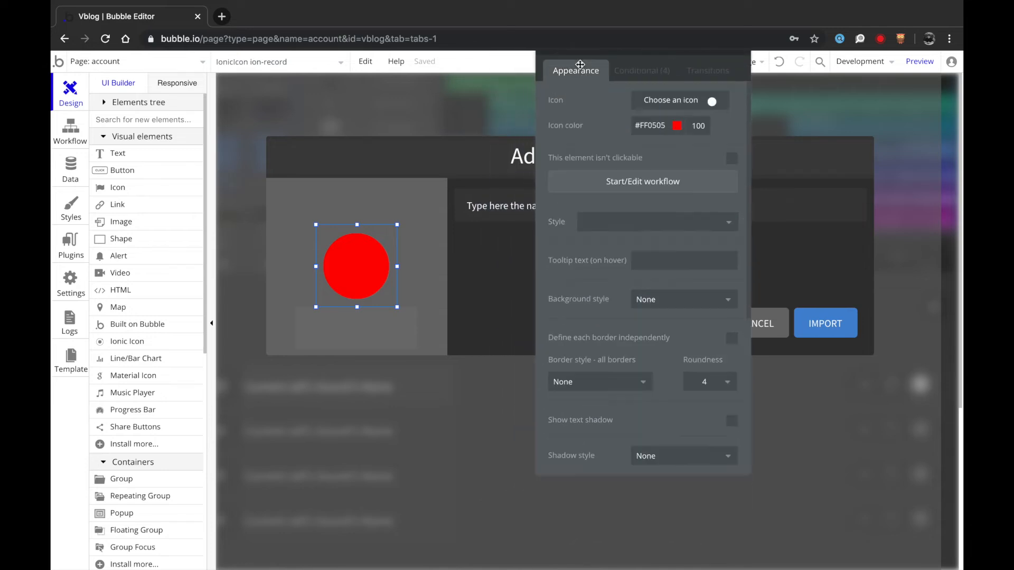
click(621, 182)
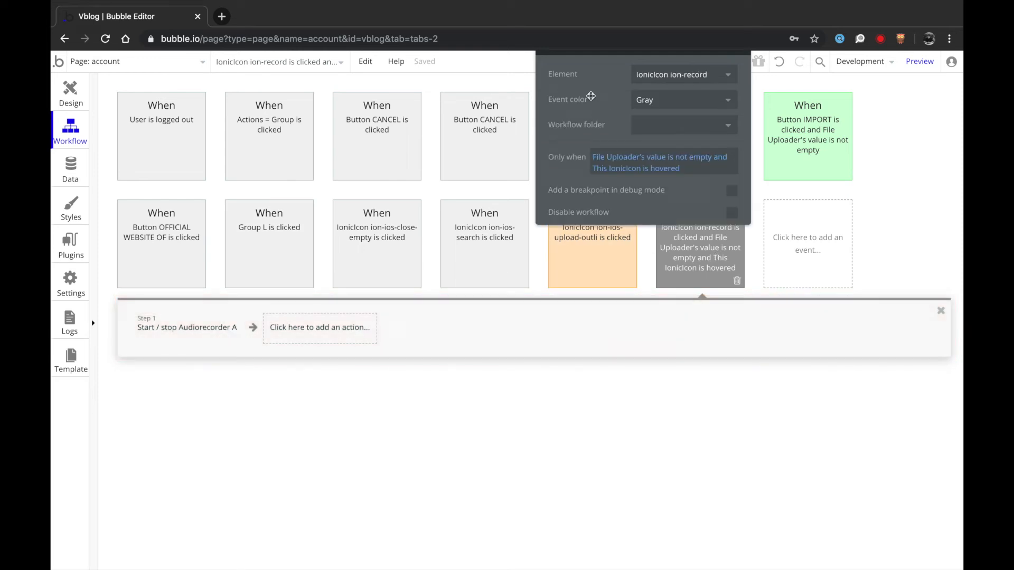
drag(592, 96, 604, 123)
click(616, 190)
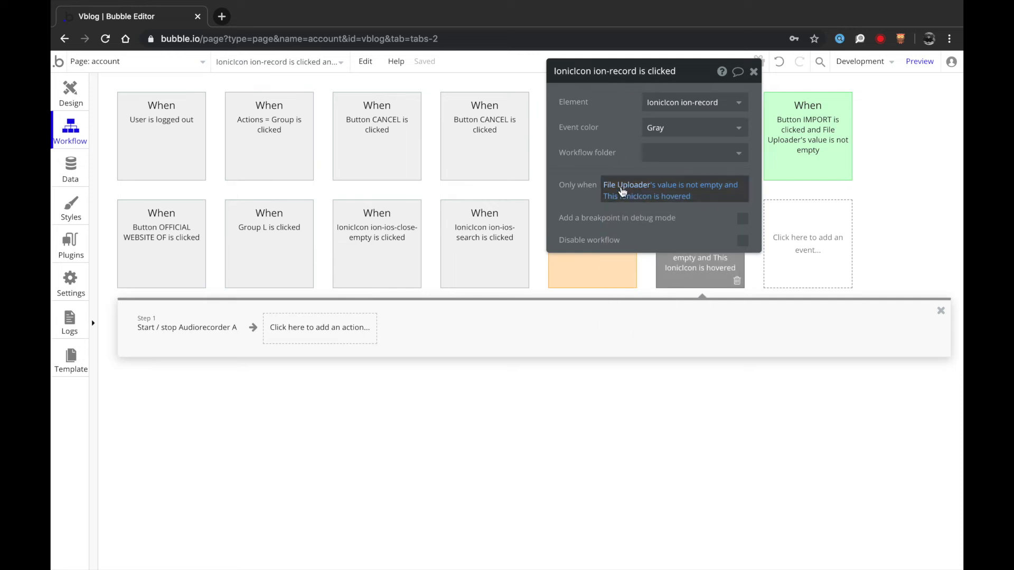
click(682, 199)
key(BackSpace)
key(BackSpace)
key(BackSpace)
key(BackSpace)
key(BackSpace)
key(BackSpace)
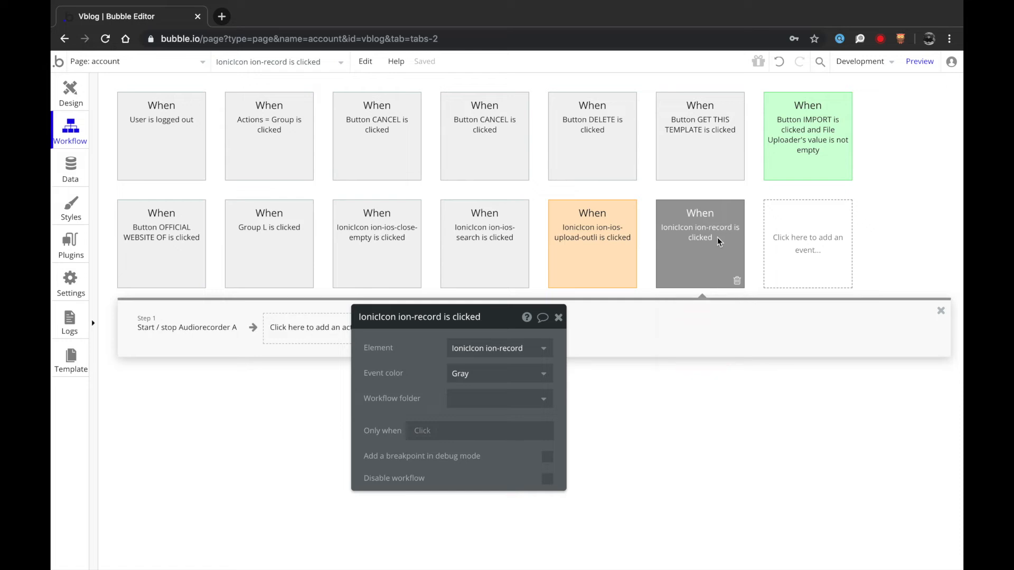
click(70, 90)
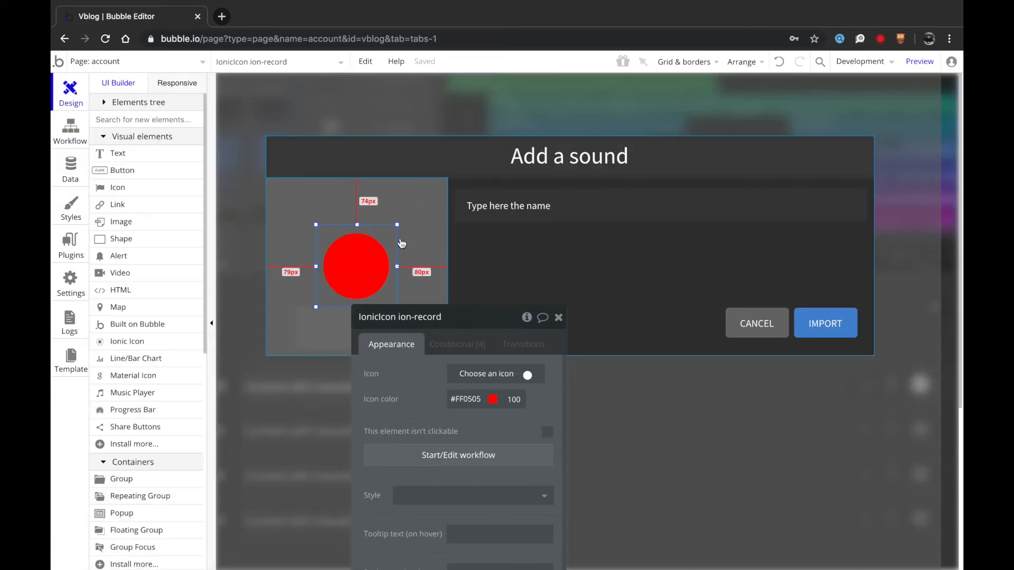
- Change the name input's placeholder to 'Write a short story about this audio..'
click(528, 211)
text(Write a short story)
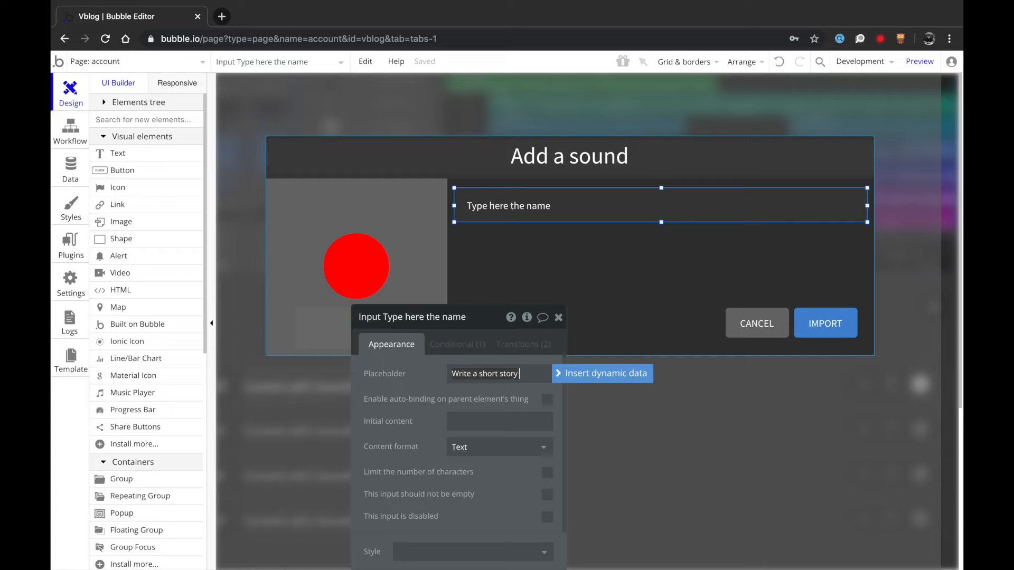
text(is)
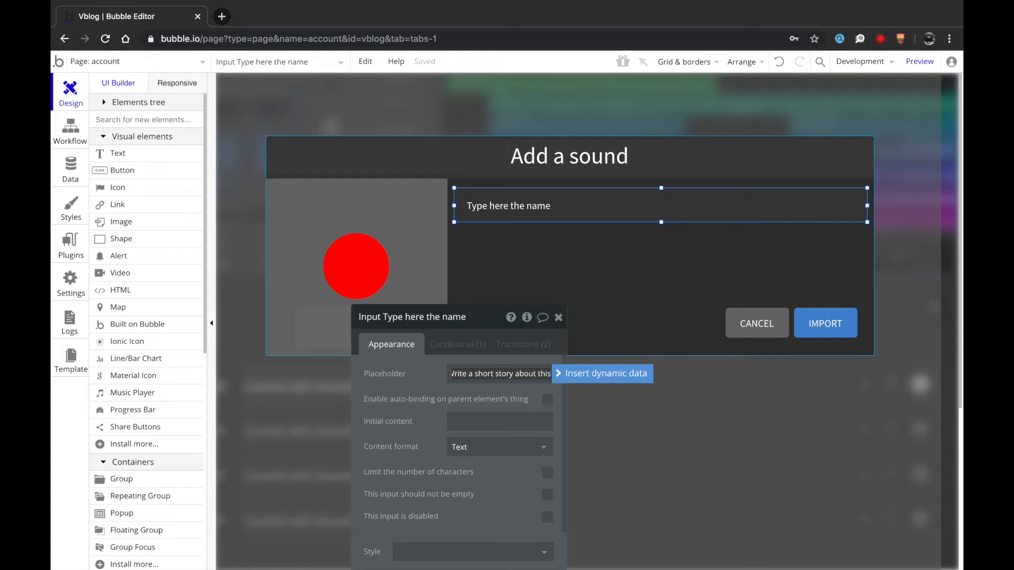
text(..)
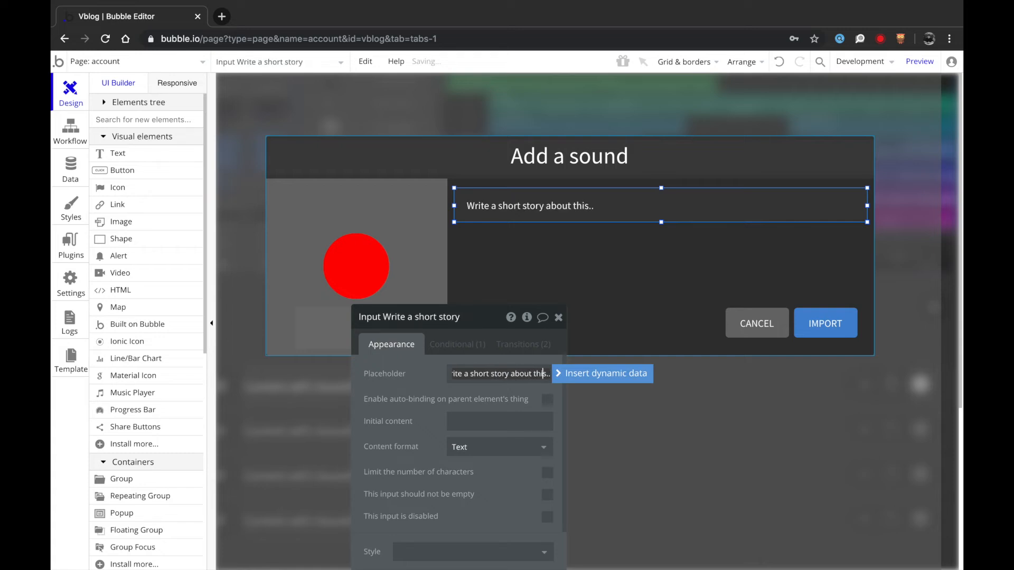
key(BackSpace)
key(BackSpace)
text(audio)
click(458, 344)
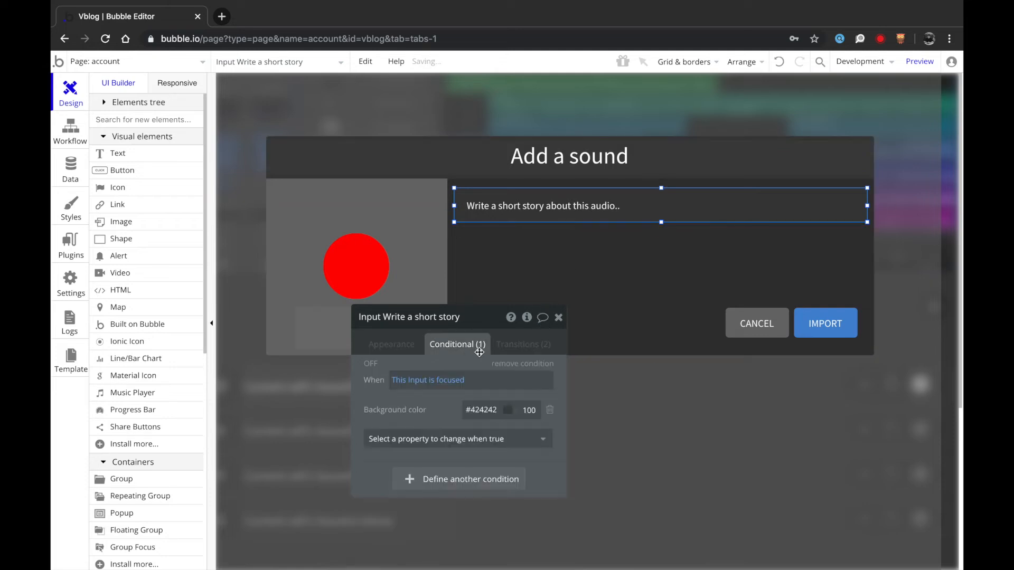
click(508, 346)
click(383, 344)
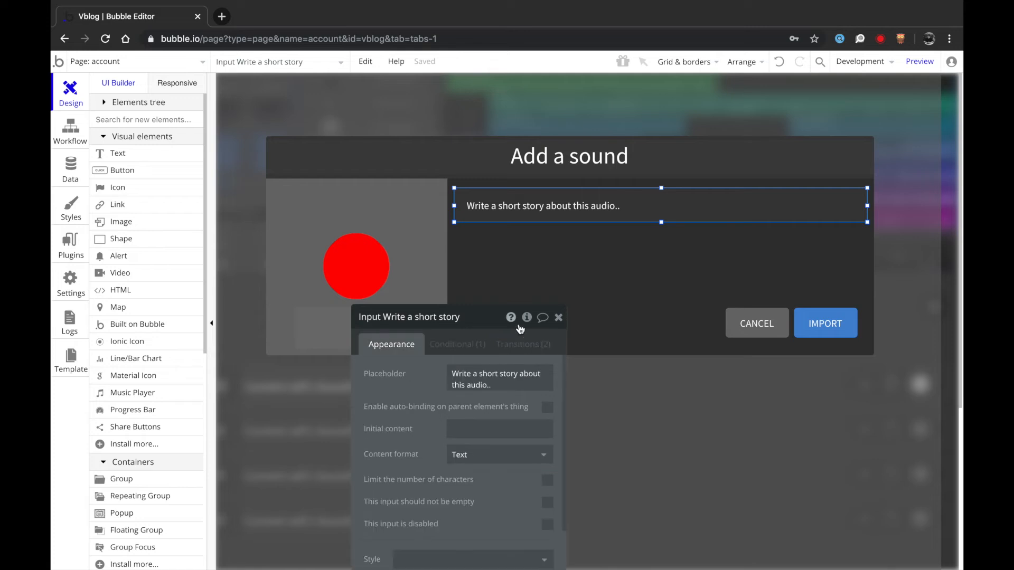
click(558, 317)
click(563, 325)
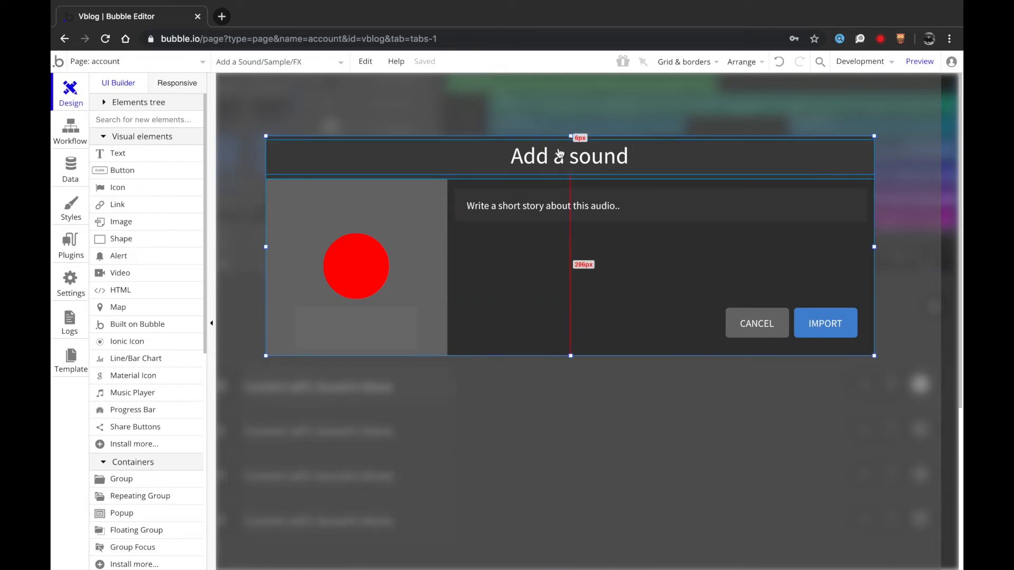
- Retitle the popup heading 'Record a new voice note'
double_click(587, 168)
text(Record a new voice note)
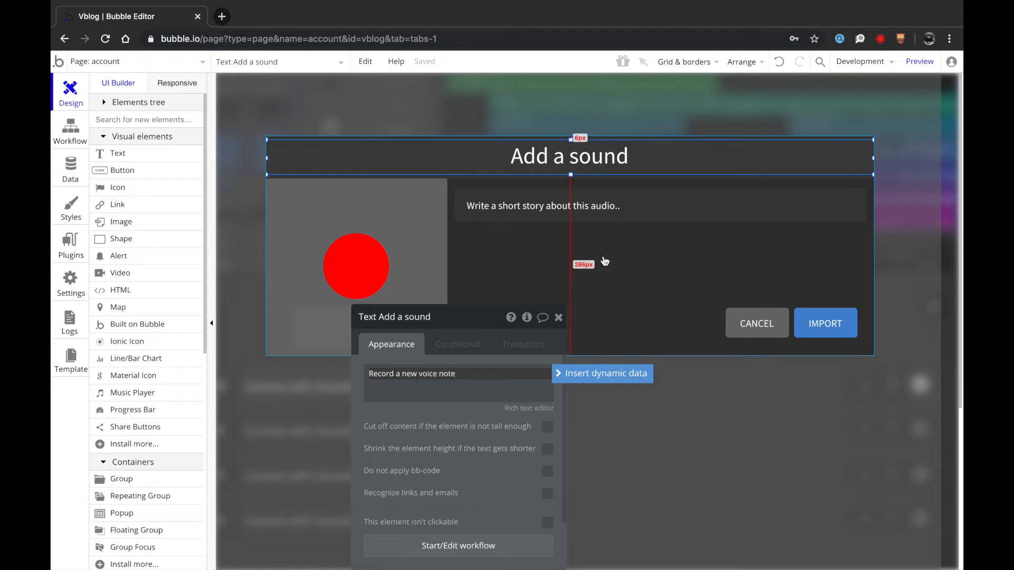
click(558, 317)
click(719, 294)
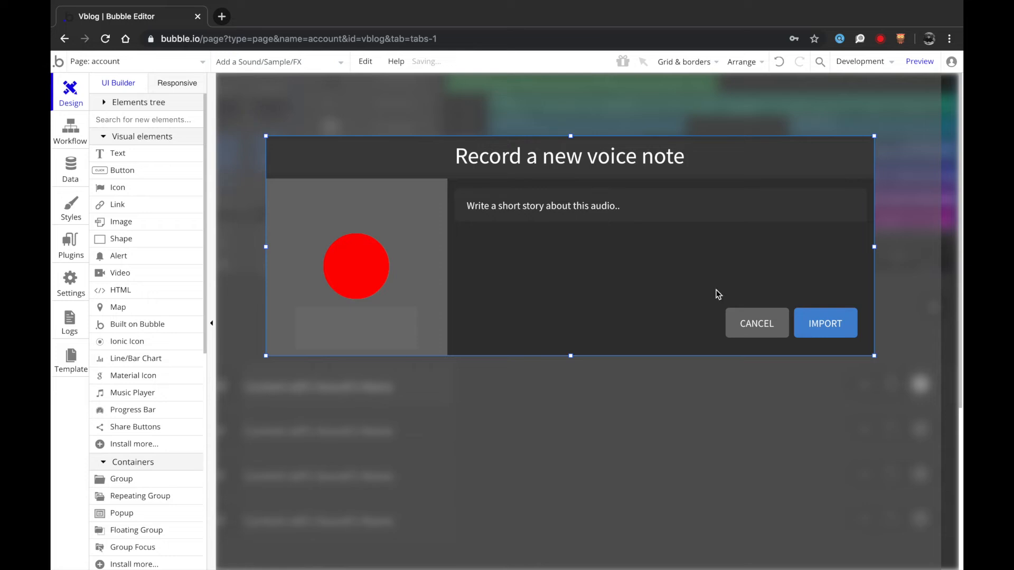
- Relabel the popup's IMPORT button as ADD
double_click(826, 324)
text(U)
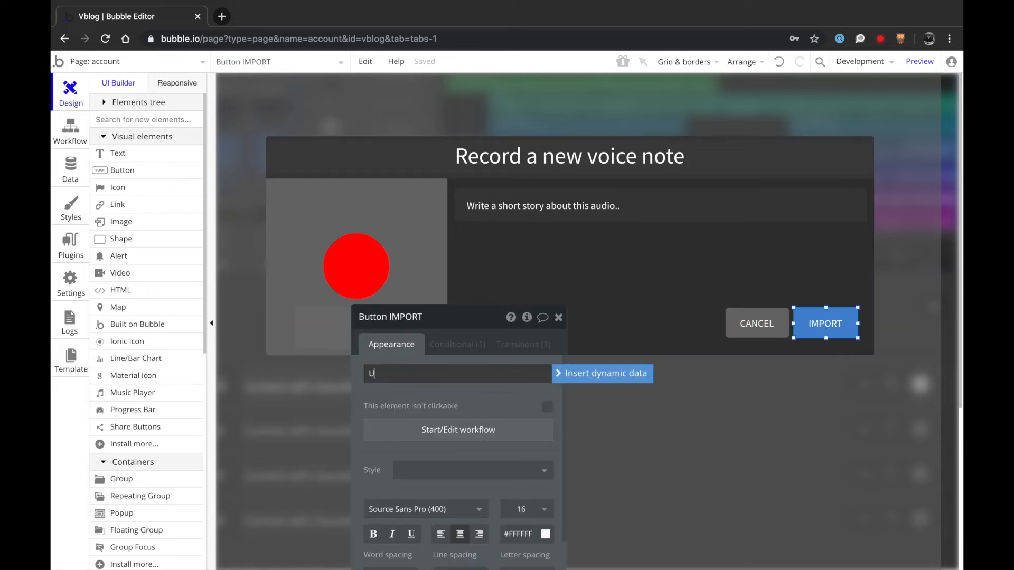
text(dd)
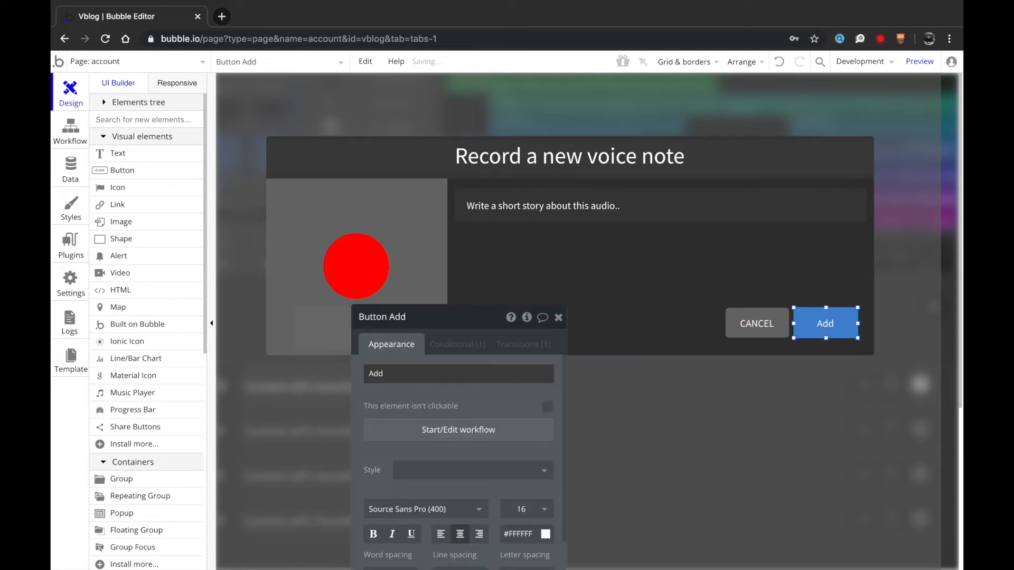
key(ctrl+a)
text(AD)
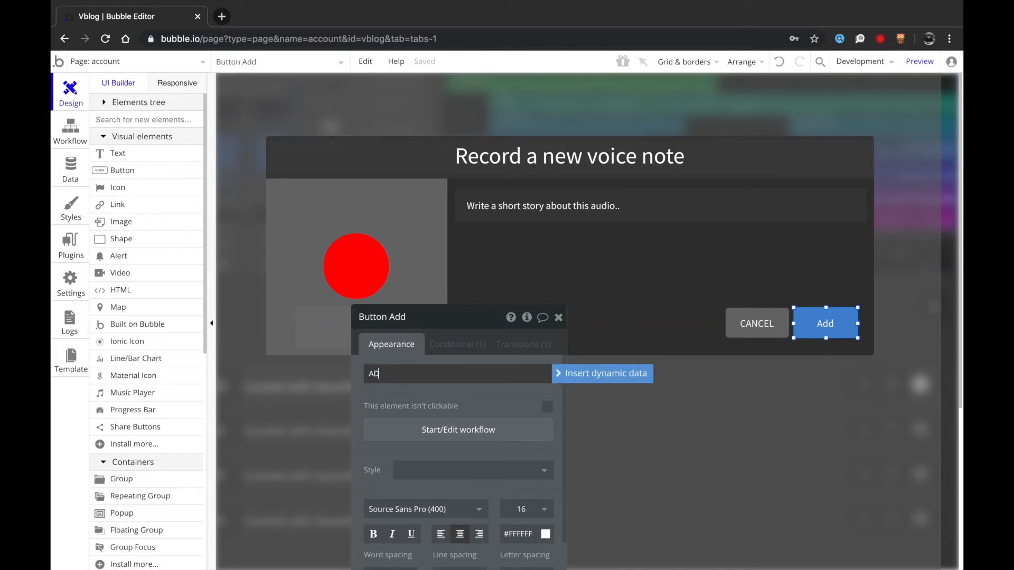
click(558, 317)
click(526, 290)
click(384, 317)
double_click(349, 283)
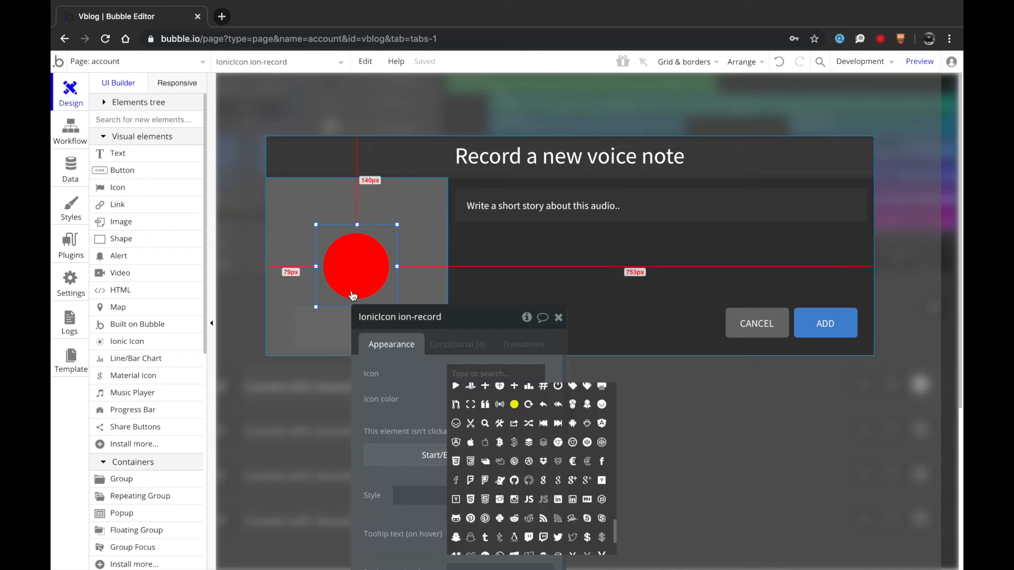
- Inspect the record icon's click workflow and its list of available actions
click(420, 399)
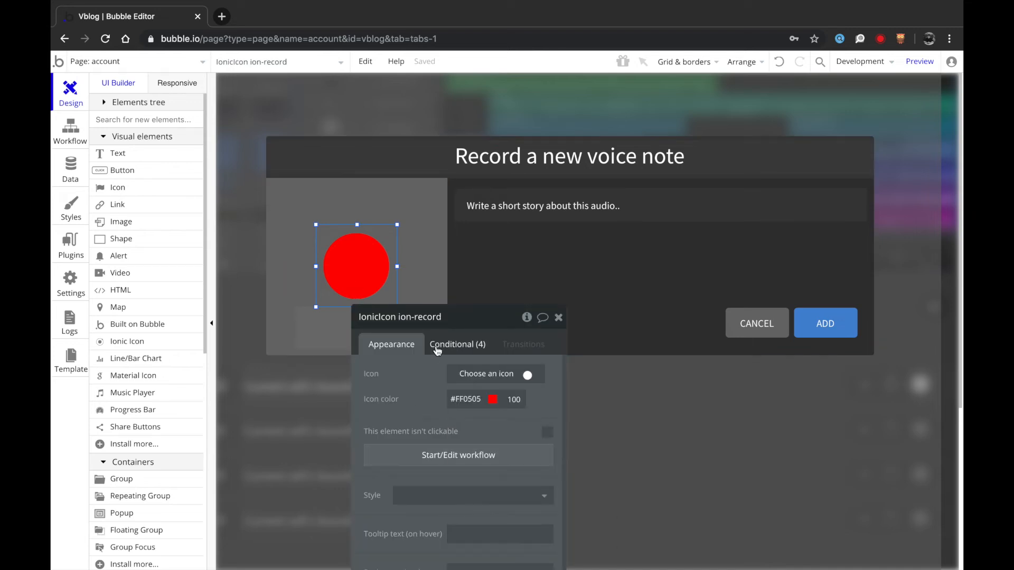
click(426, 457)
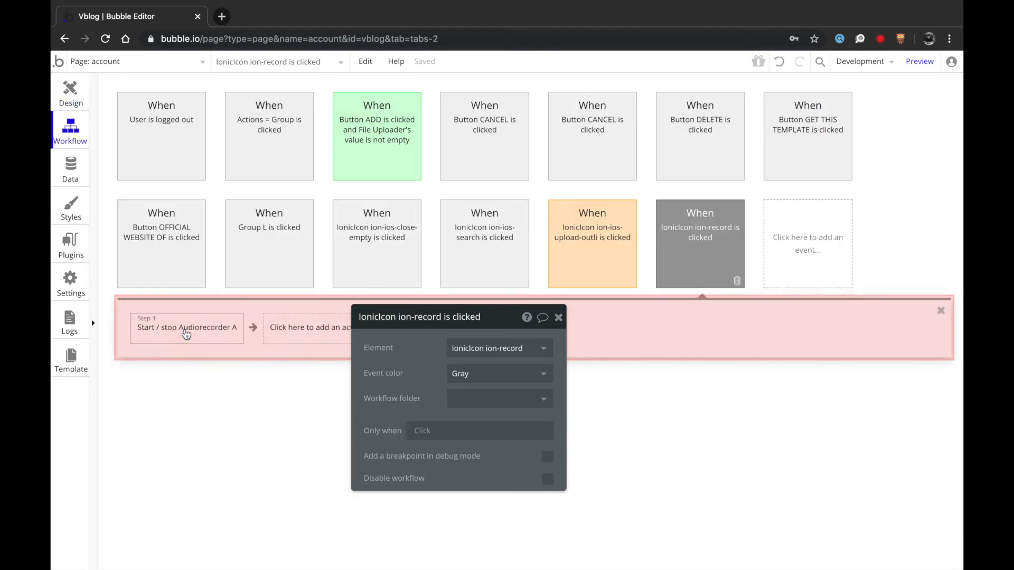
click(312, 321)
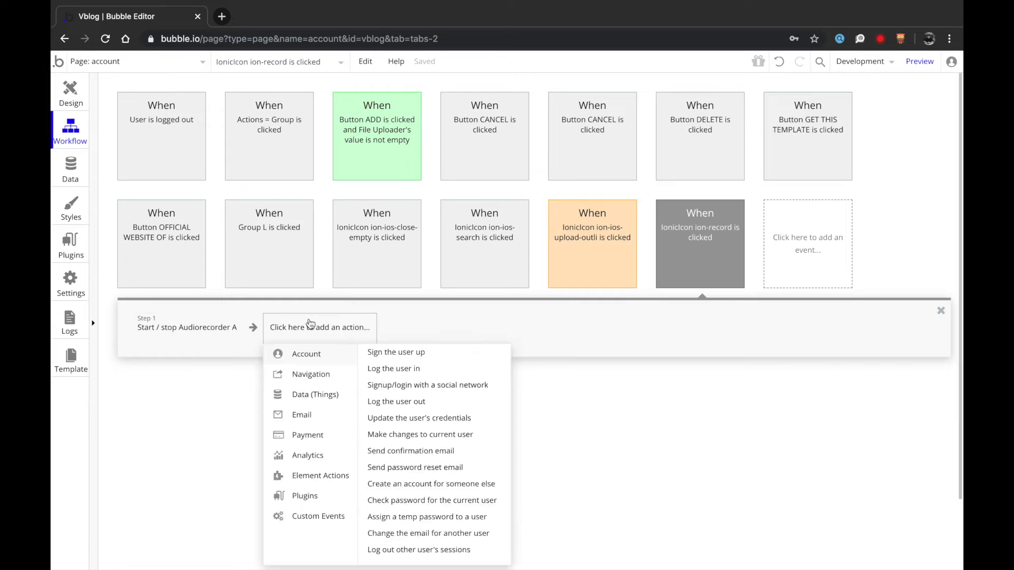
scroll(327, 439, down, 1)
mouse_move(310, 360)
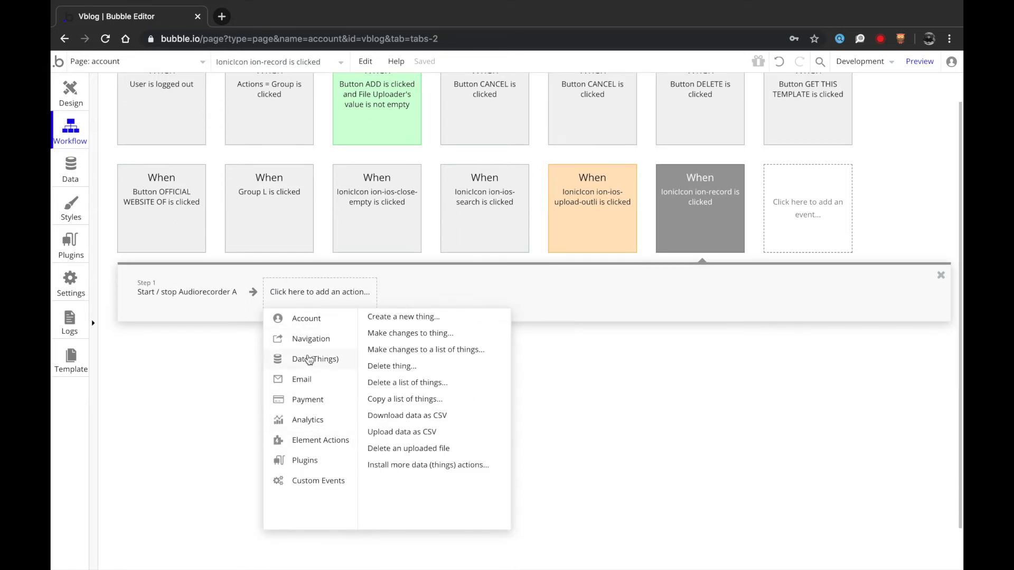
click(69, 98)
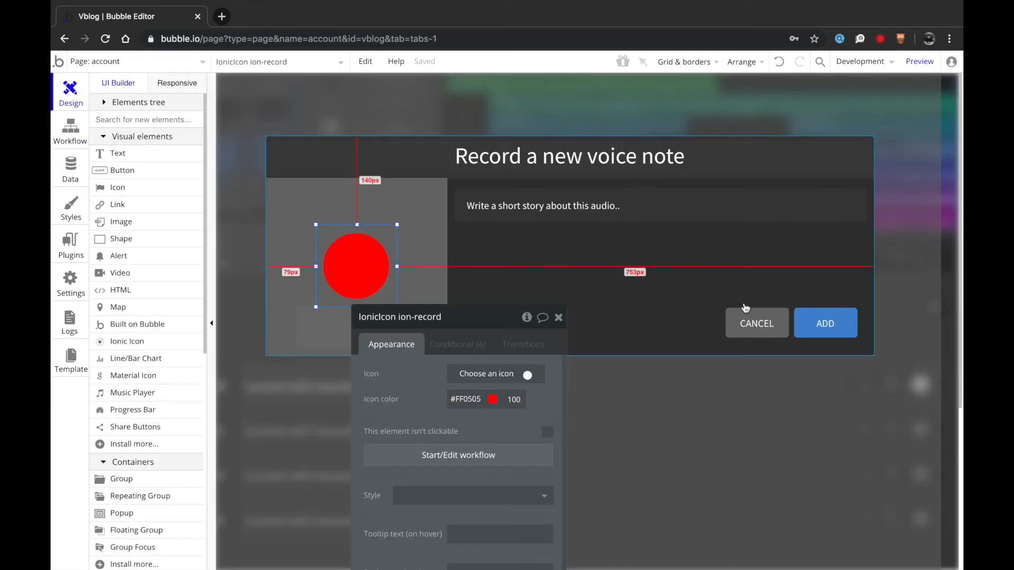
- In the ADD workflow's Create a new Sound step, set File to Audiorecorder A's value
click(833, 324)
click(433, 432)
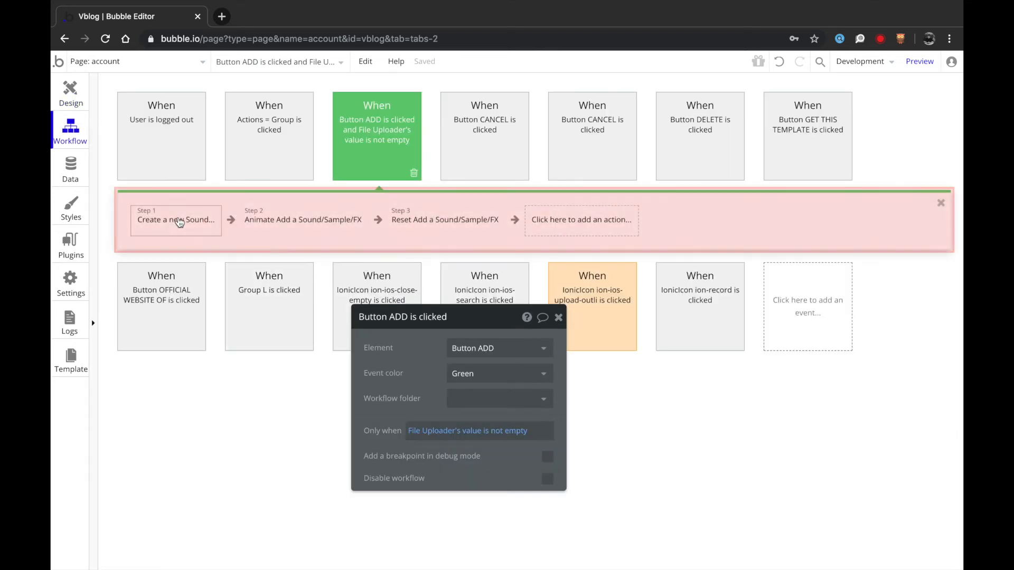
click(178, 220)
click(410, 387)
scroll(449, 439, down, 3)
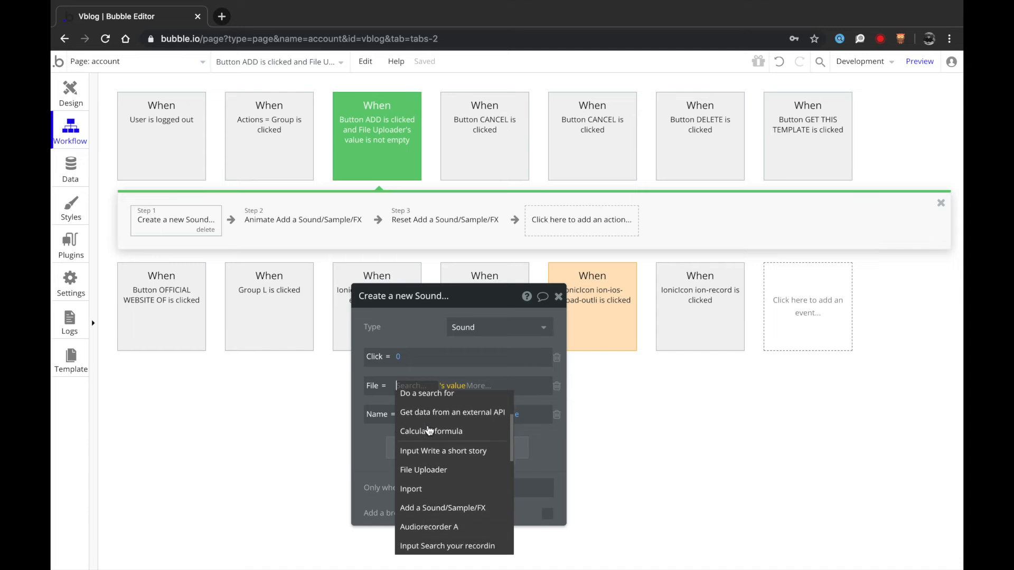
click(439, 502)
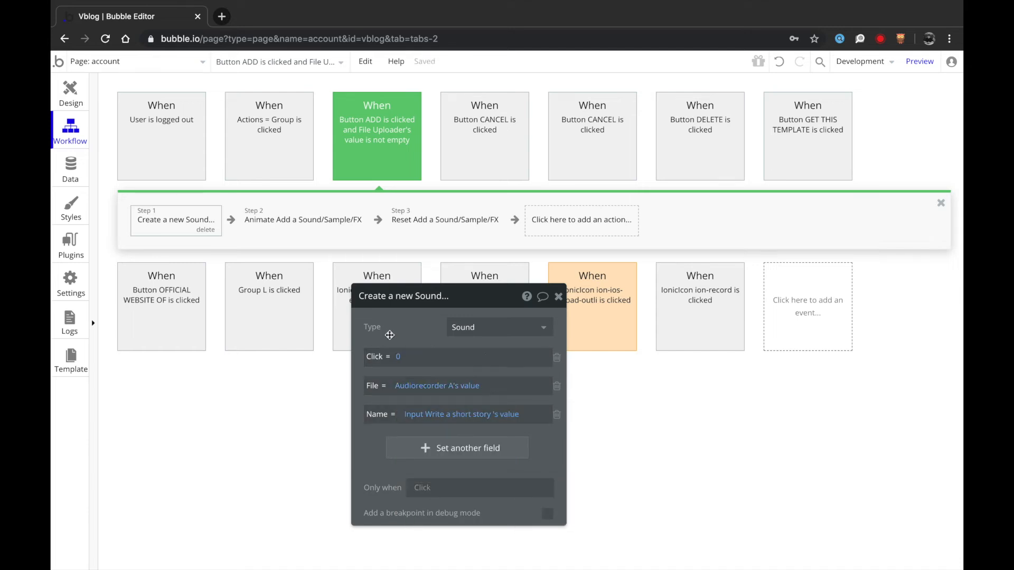
click(83, 90)
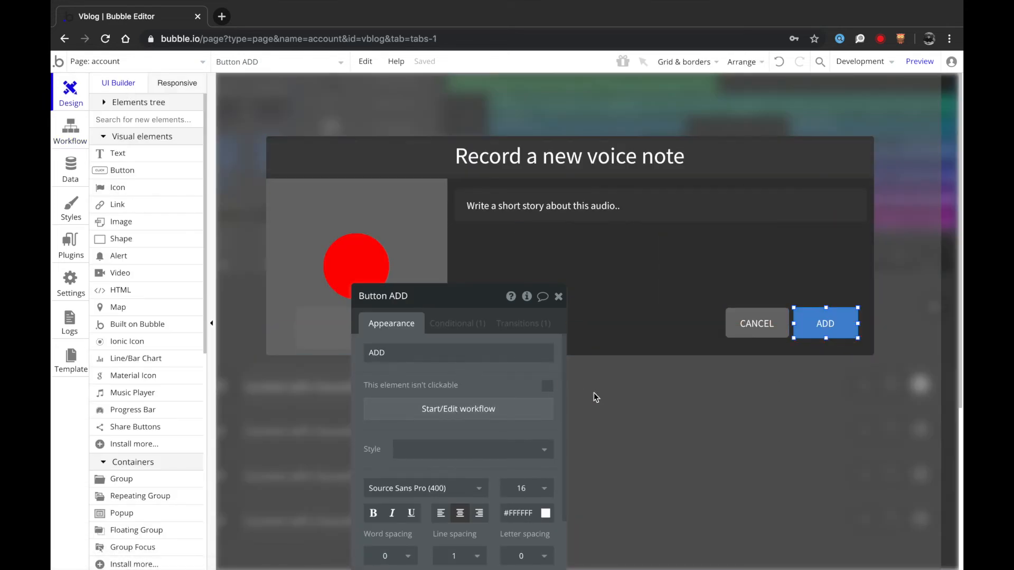
- Close the voice-note popup and inspect the Sound data type's fields
click(628, 412)
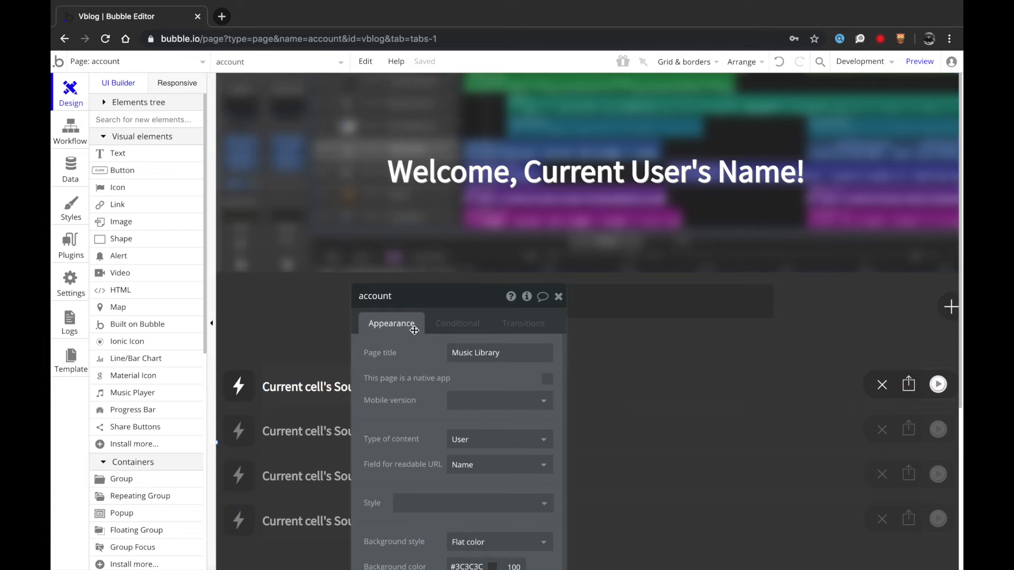
click(454, 323)
click(400, 325)
scroll(797, 281, right, 1)
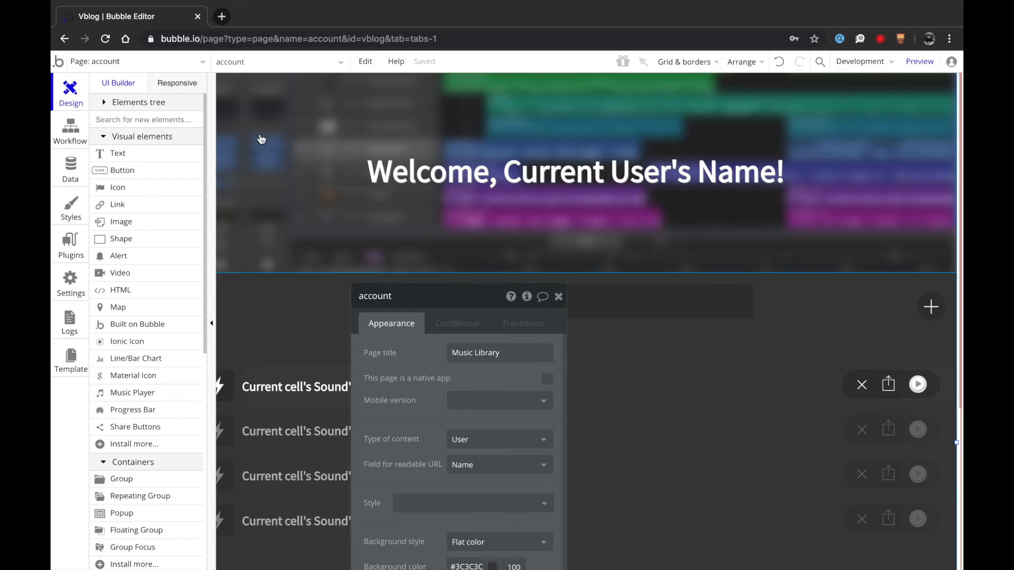
click(67, 170)
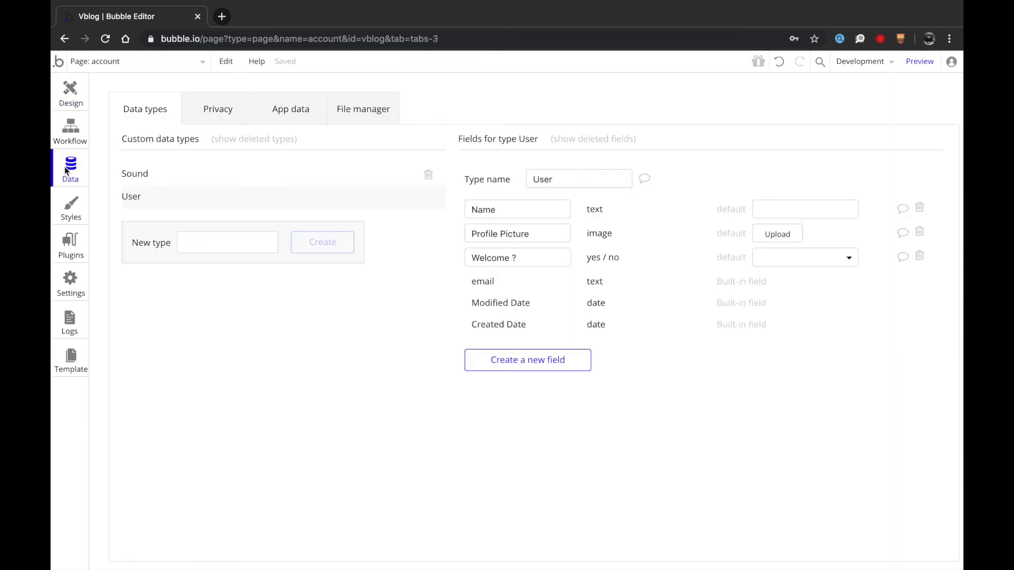
click(213, 179)
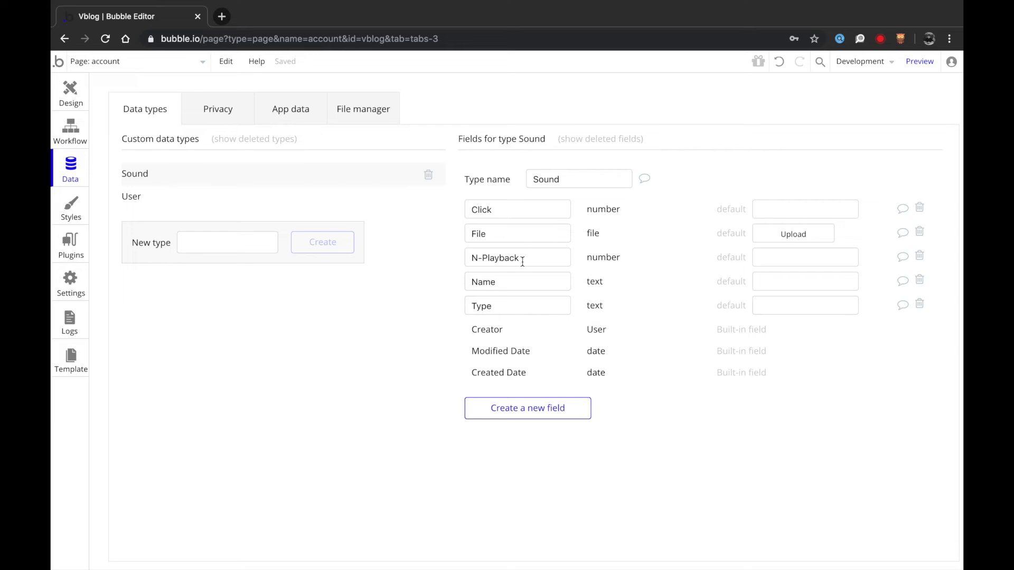
click(62, 100)
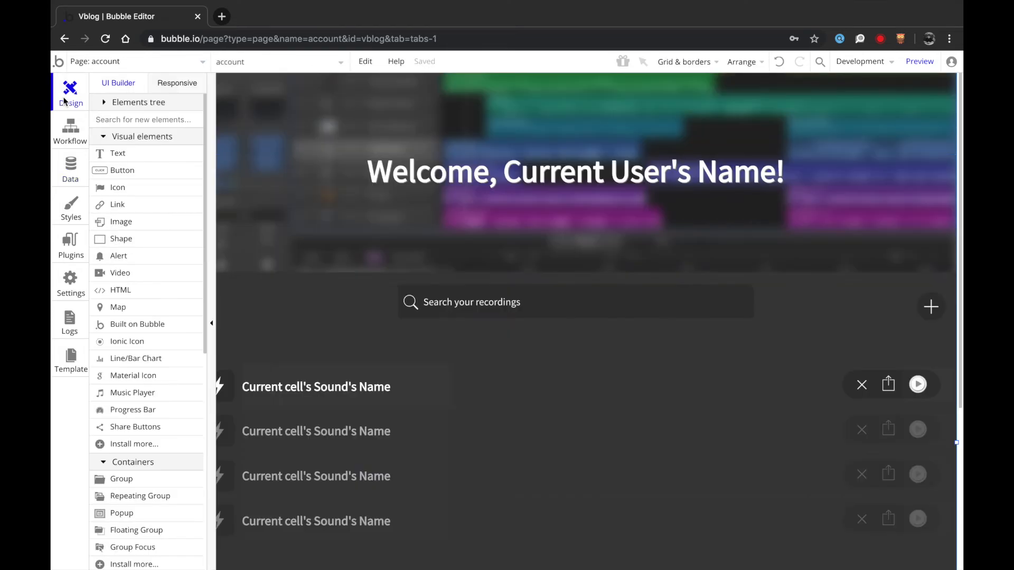
- Show all three bolt icon conditions (FX, Sound, Sample), rechecking the Sound fields
click(226, 386)
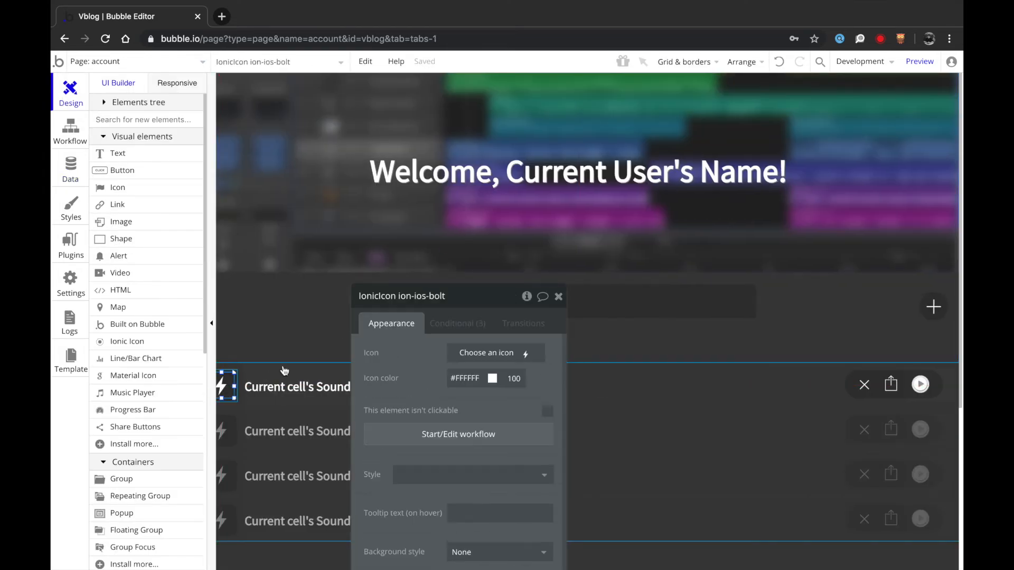
click(481, 321)
drag(403, 384, 412, 230)
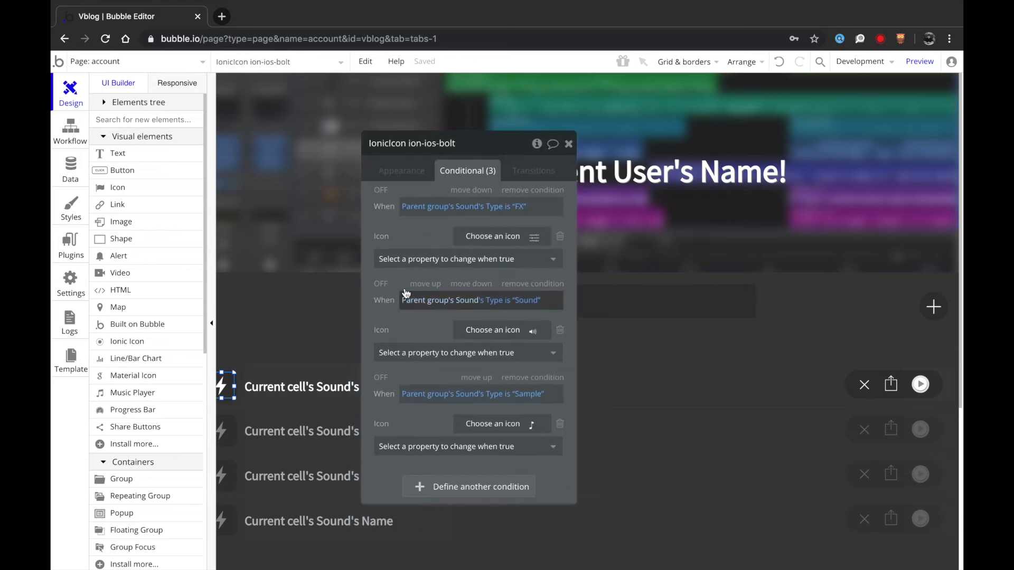
click(70, 168)
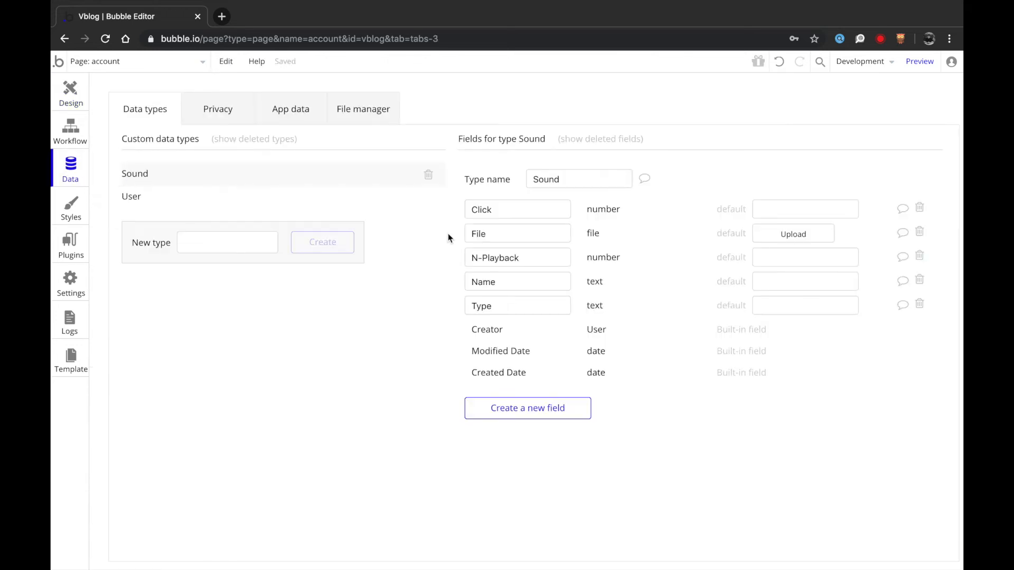
click(70, 94)
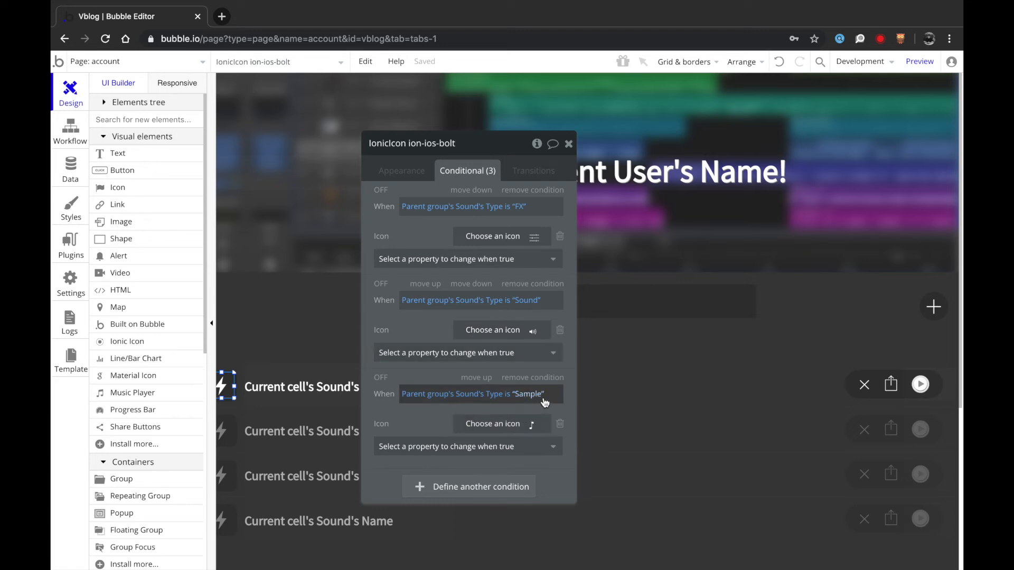
- Extend the icon's Sound condition with 'or Parent group's Sound's Type is empty'
click(528, 299)
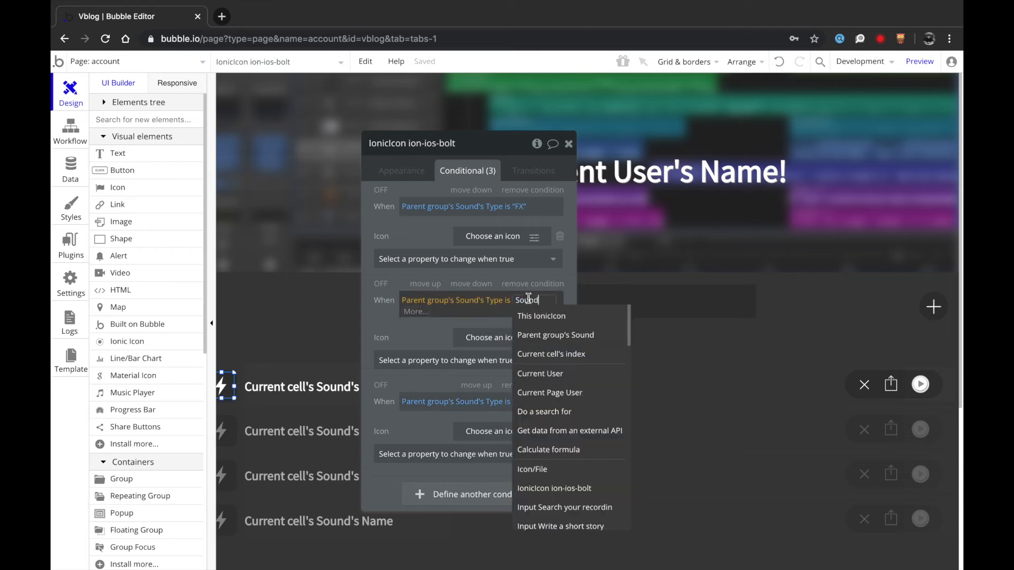
click(417, 313)
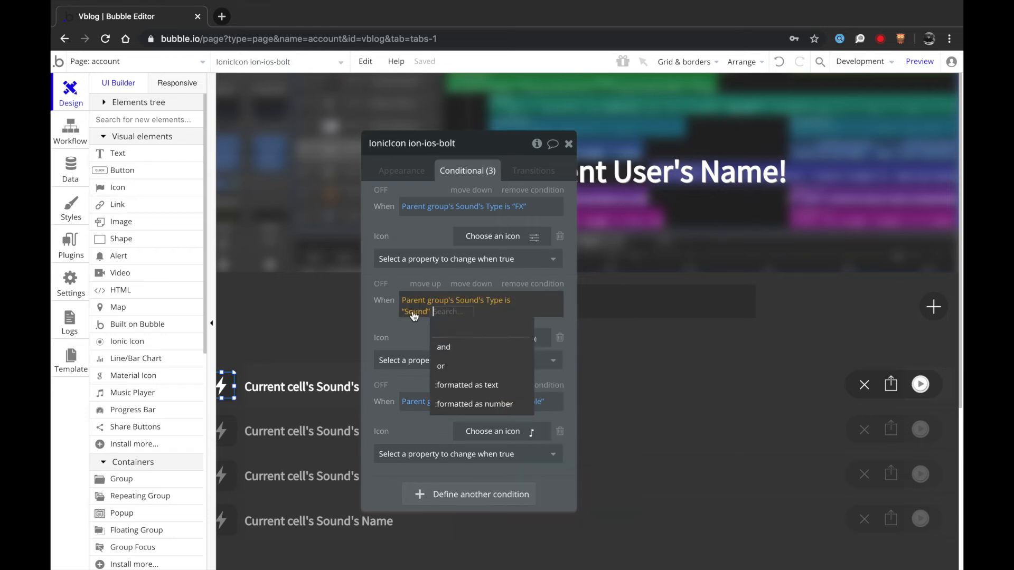
click(457, 371)
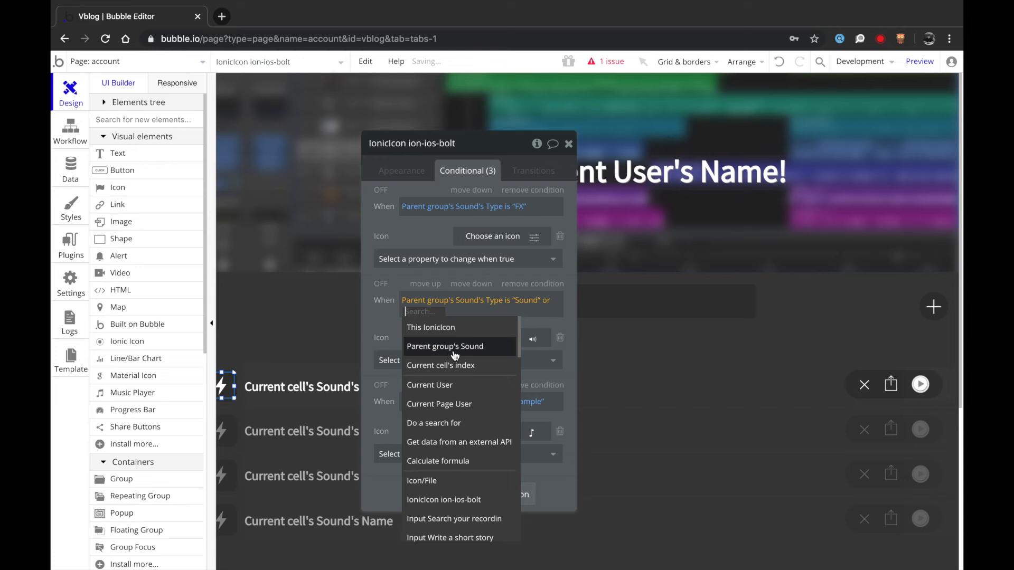
click(455, 355)
click(493, 388)
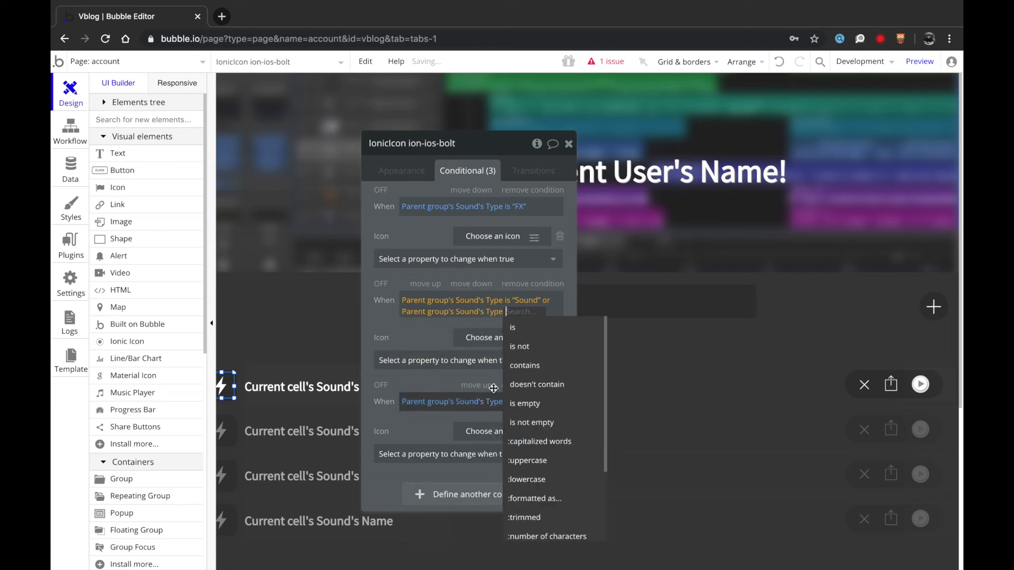
click(536, 403)
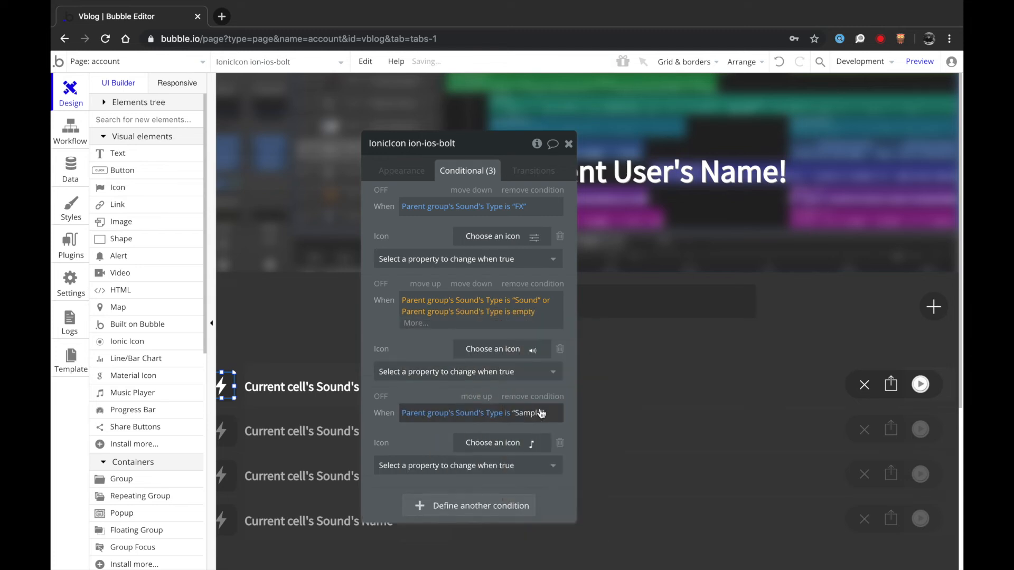
click(414, 171)
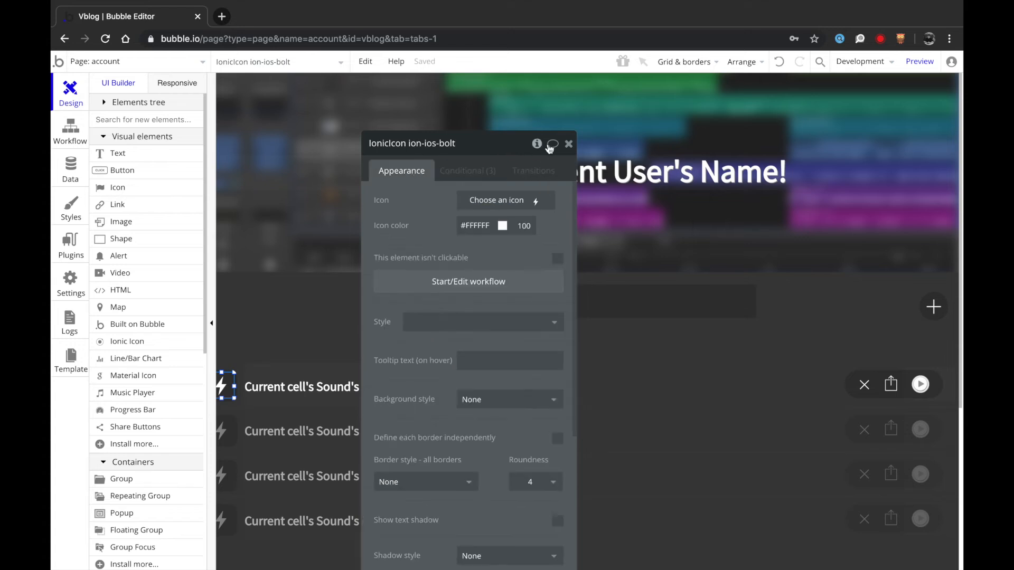
click(568, 145)
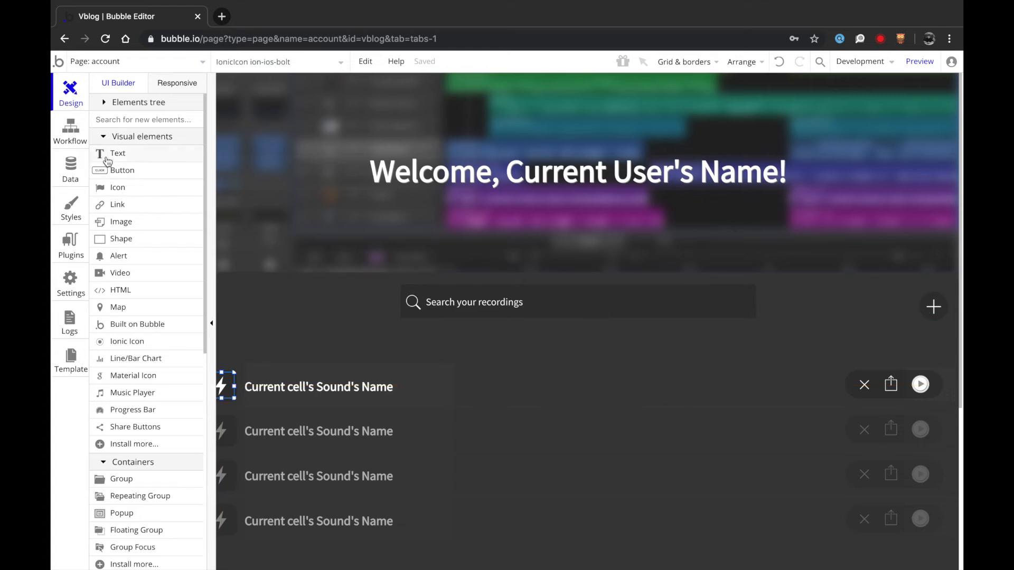
- Draw a button beside the search bar, label it 'My Page', and move it to the left edge
click(116, 169)
drag(768, 284, 869, 318)
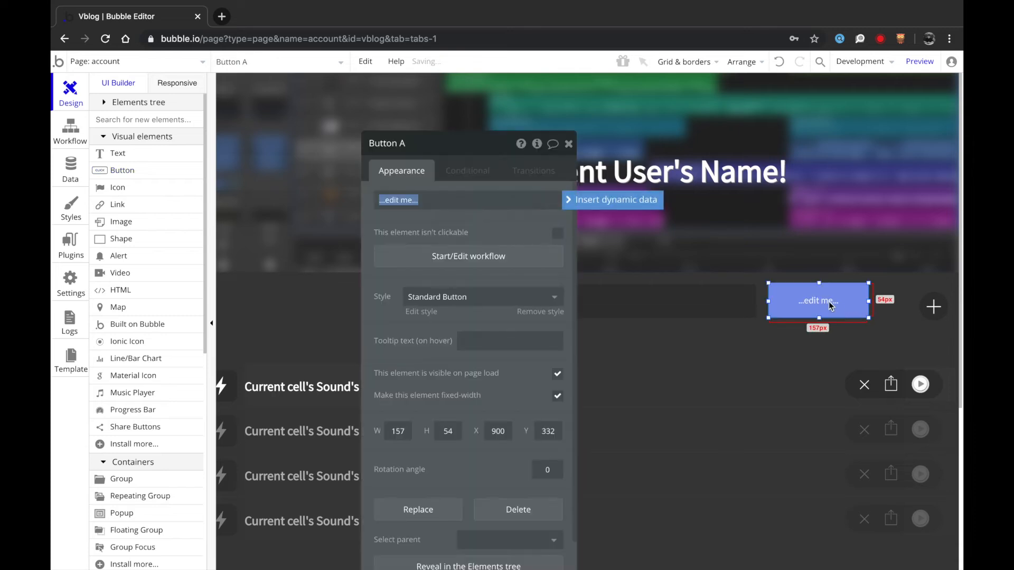
drag(818, 285, 819, 285)
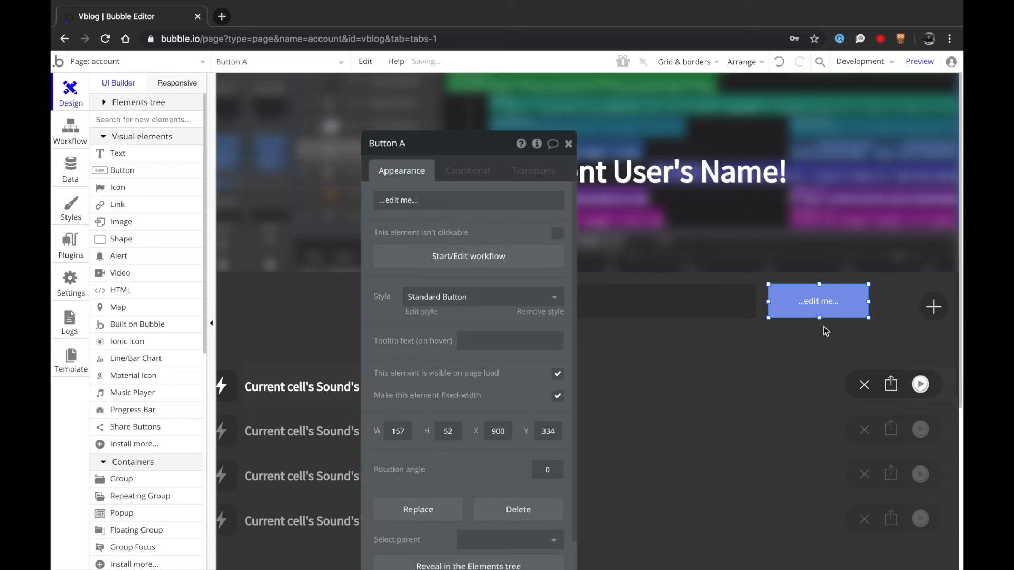
drag(864, 319, 872, 320)
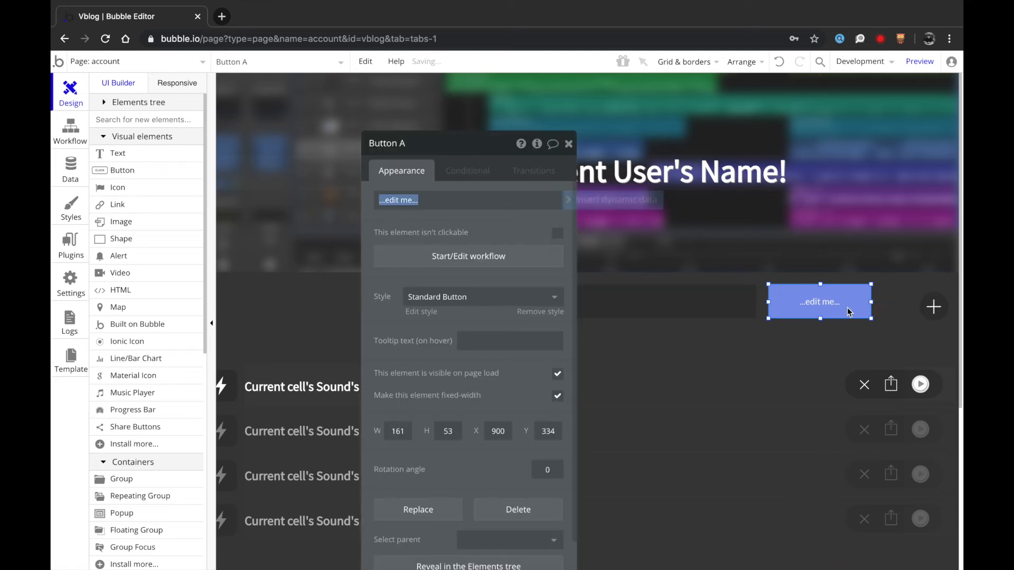
text(P)
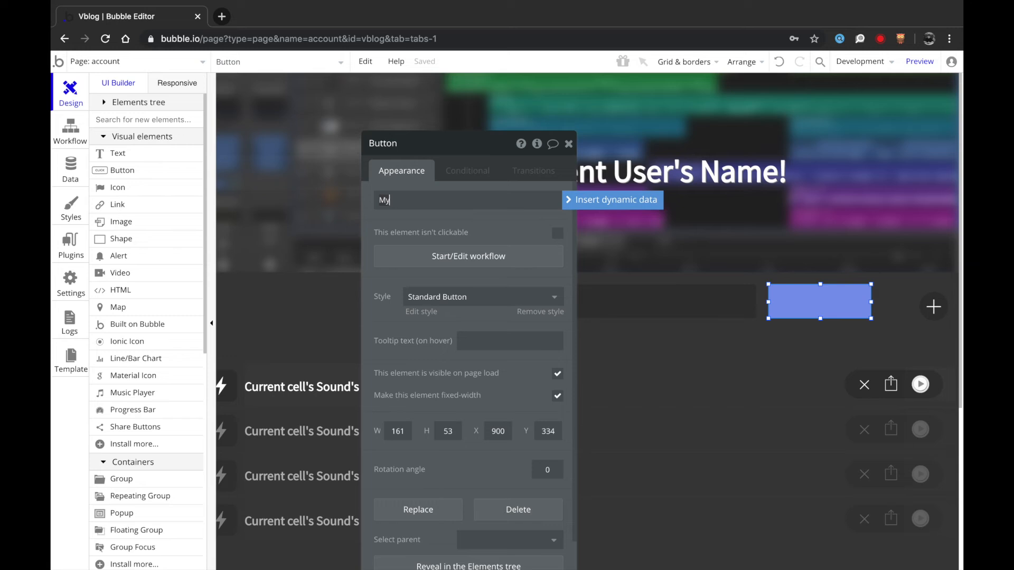
text(y site)
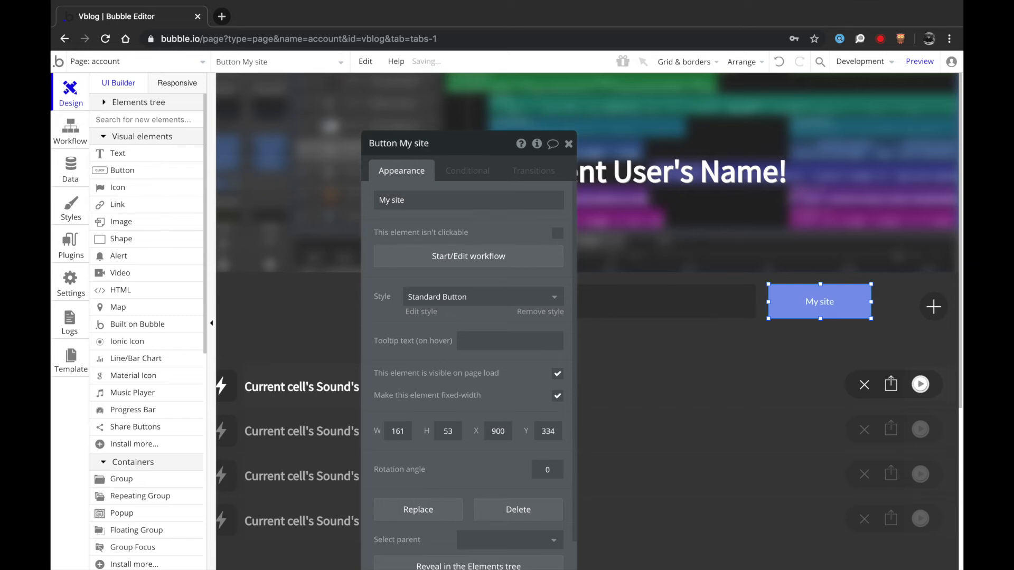
double_click(827, 306)
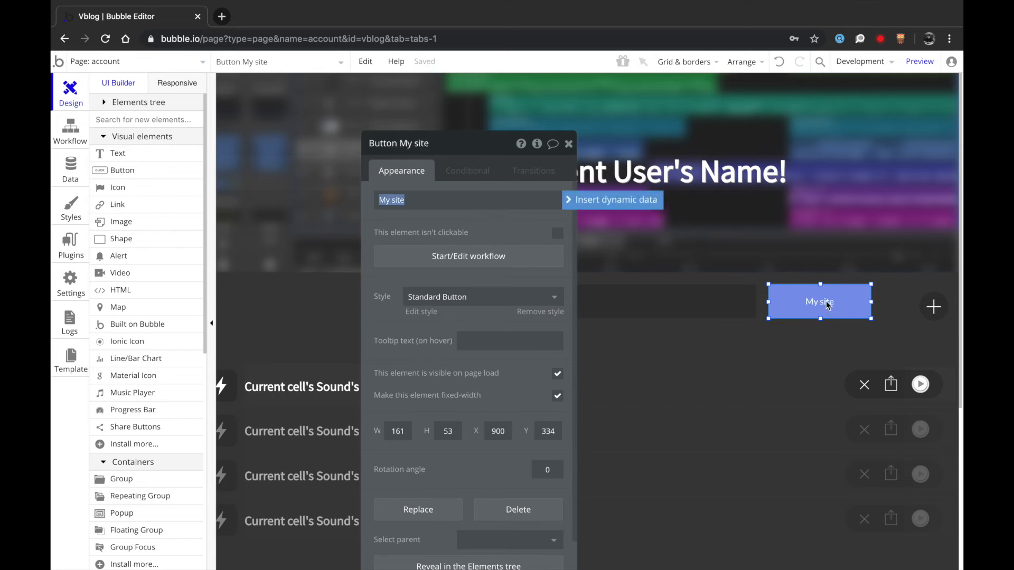
text(My)
drag(808, 304, 299, 304)
- Switch the My Page button's style from Inversed Button to Transparent Button
click(431, 303)
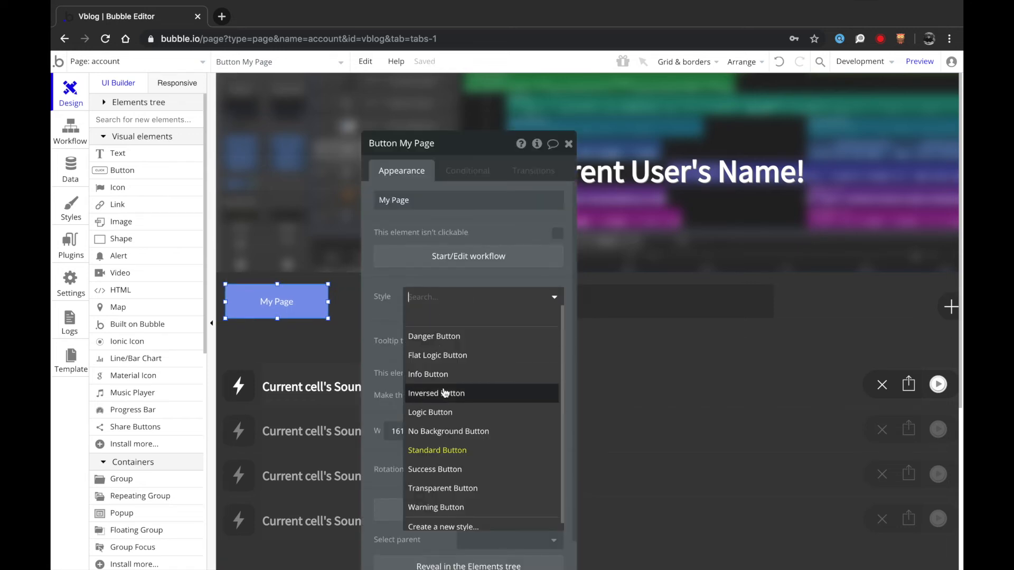
click(433, 386)
click(303, 330)
click(285, 302)
click(445, 300)
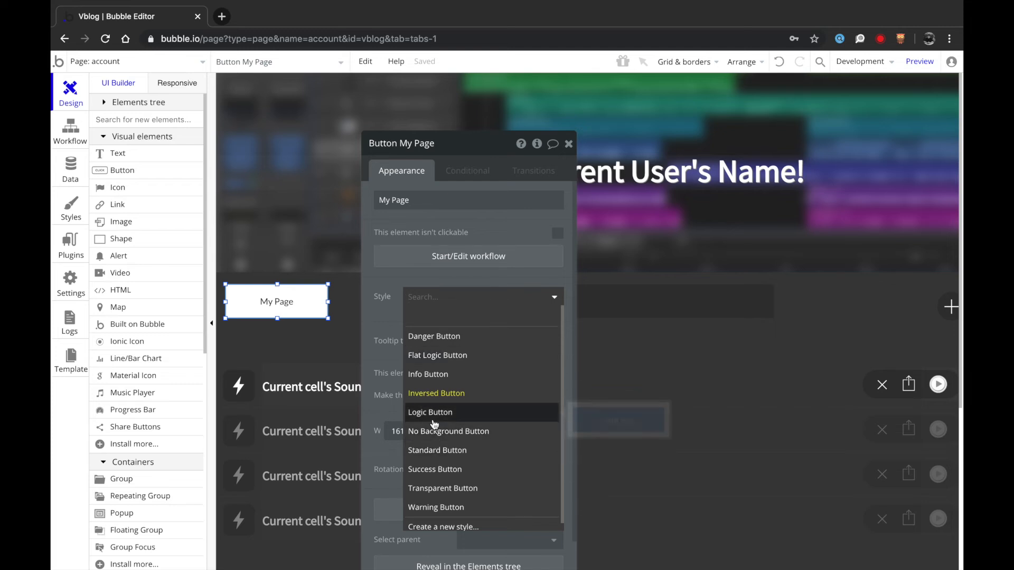
click(431, 488)
click(427, 296)
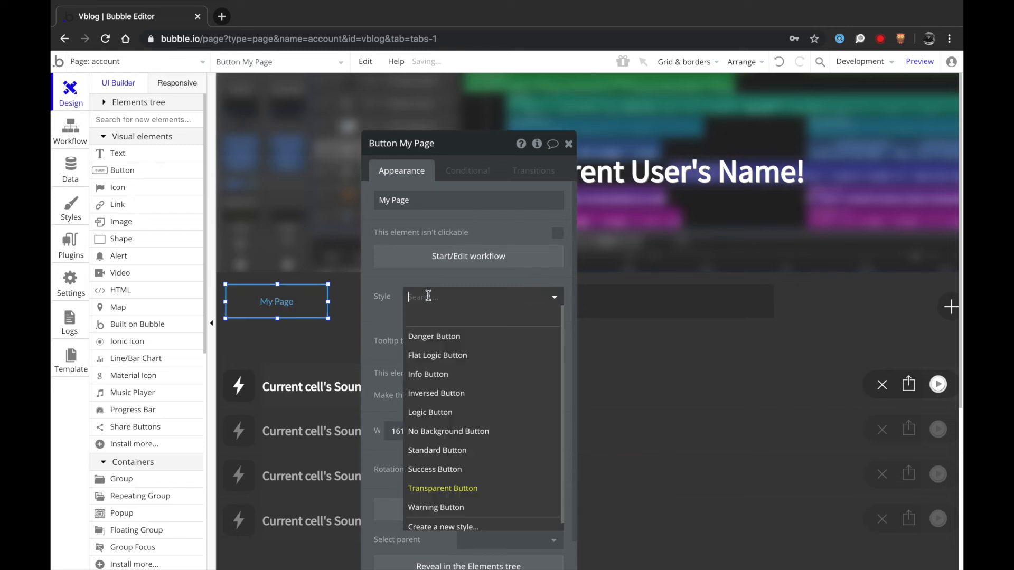
click(384, 316)
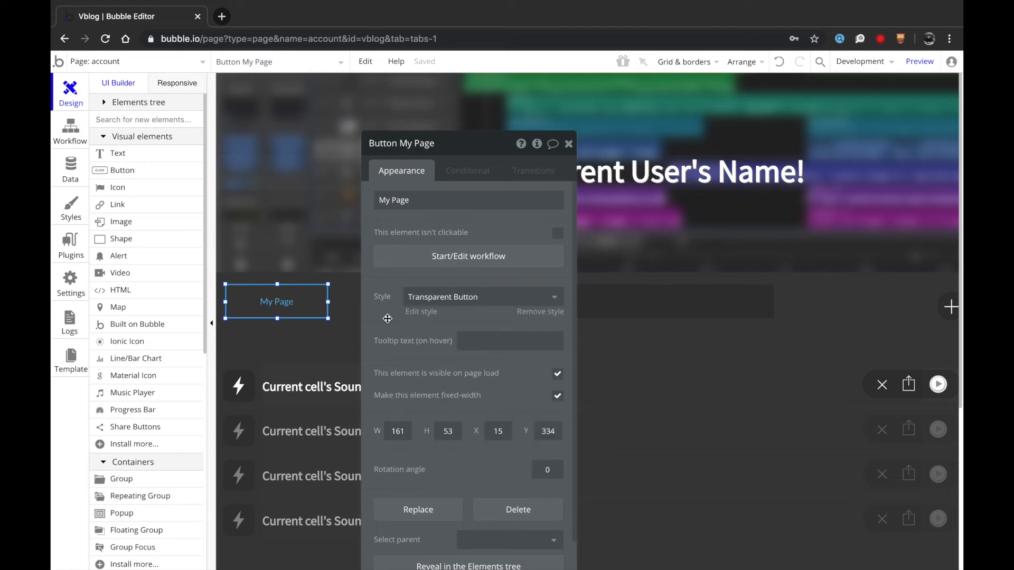
click(340, 309)
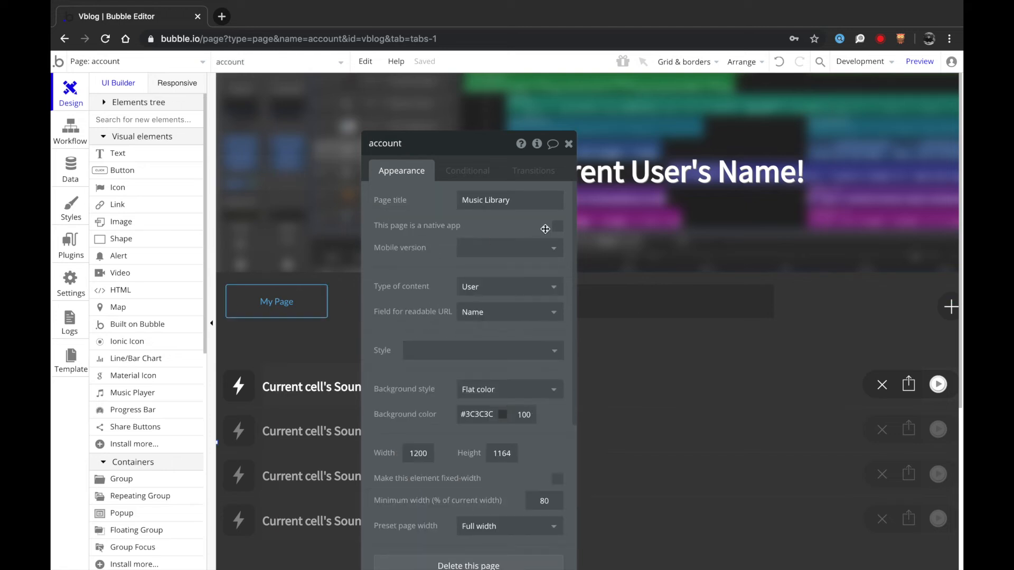
click(568, 144)
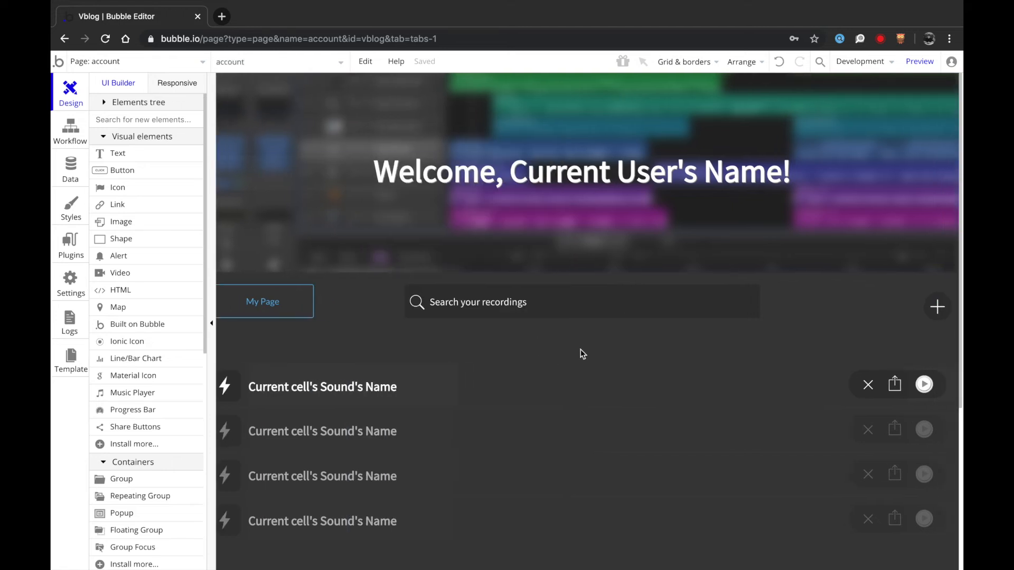
click(265, 316)
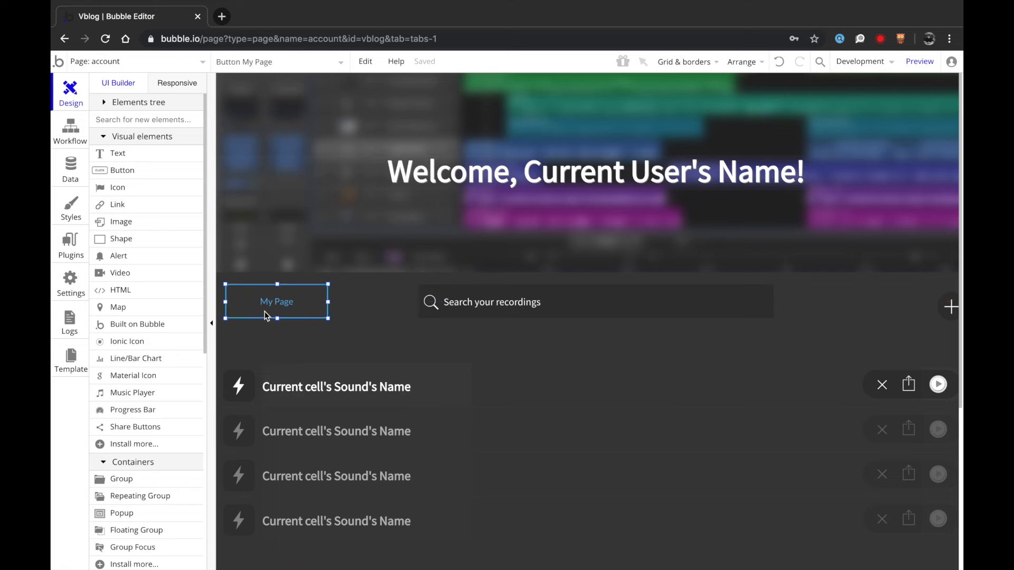
double_click(265, 316)
- Add a Go to page action with destination profile and Current User as data to send
click(408, 258)
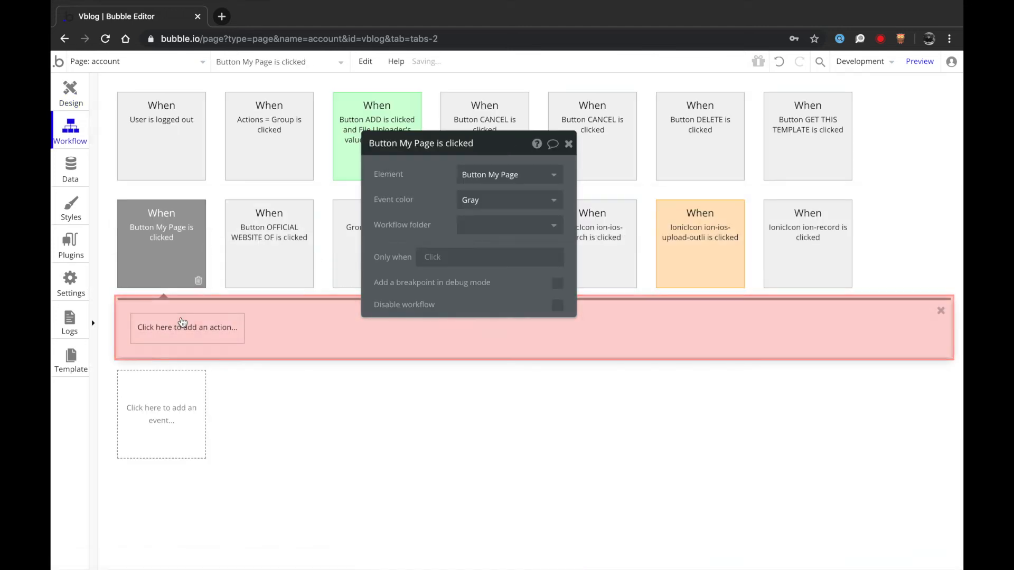
click(188, 327)
mouse_move(179, 375)
click(247, 354)
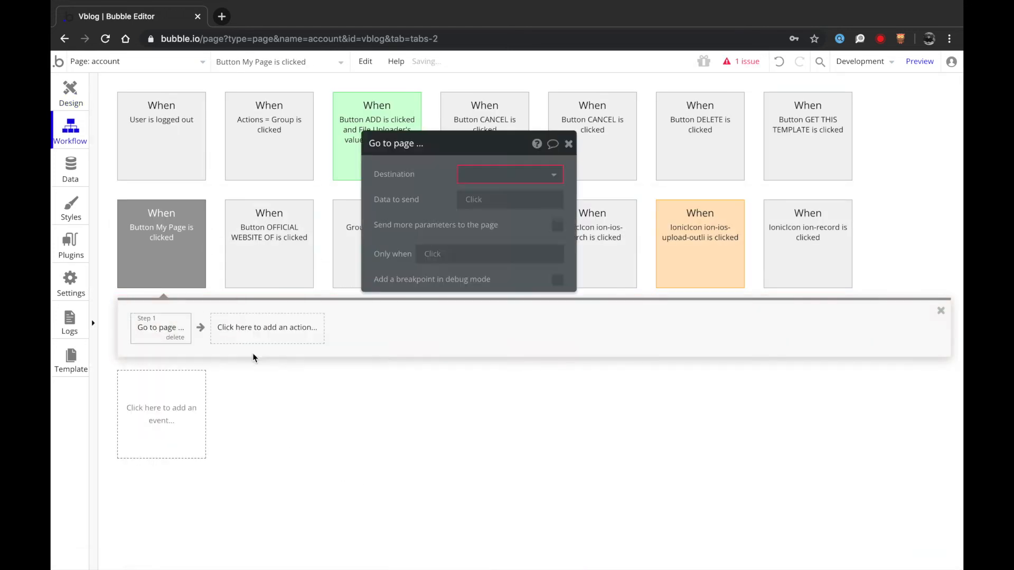
click(494, 178)
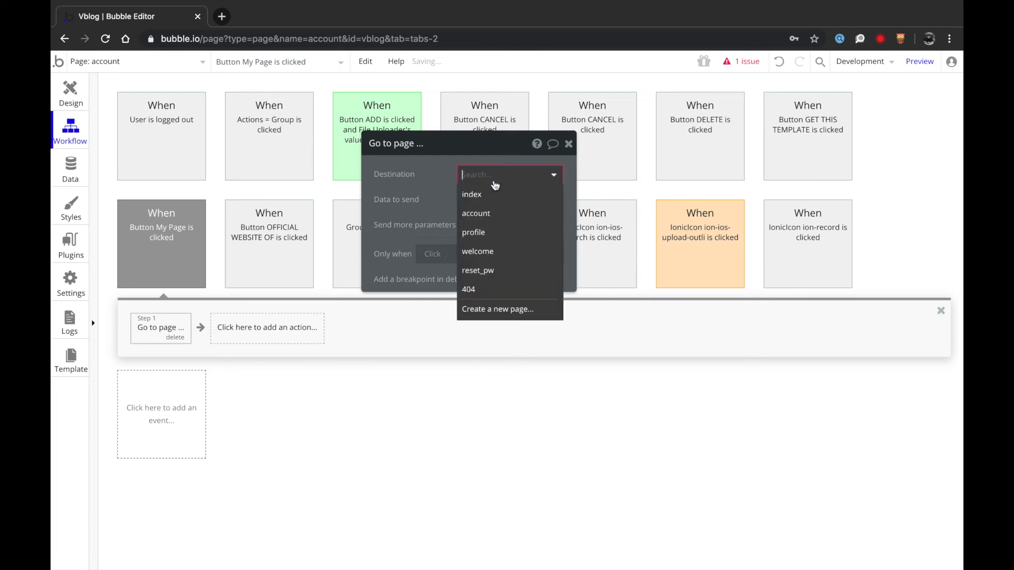
click(488, 231)
click(469, 200)
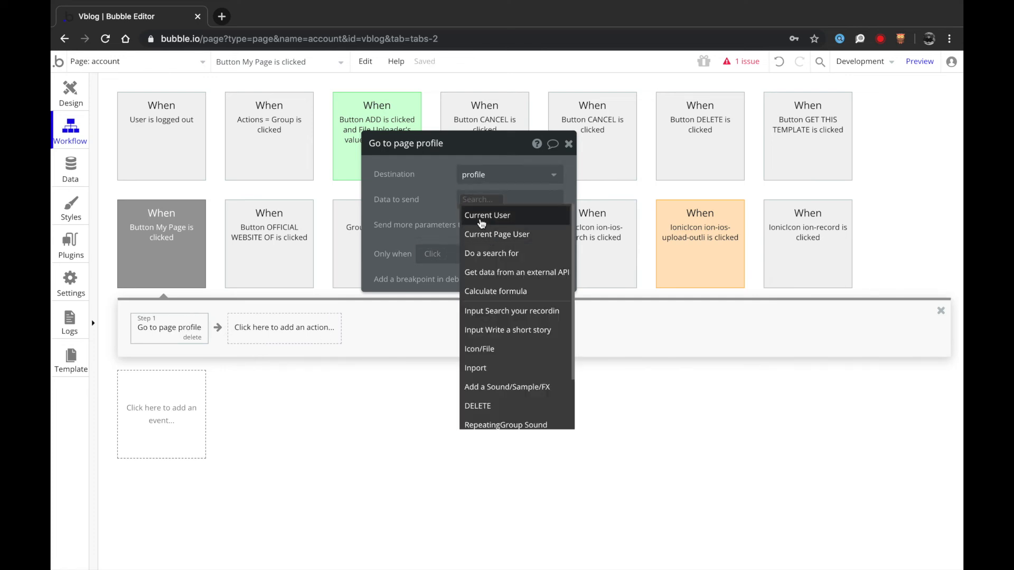
click(481, 215)
click(66, 103)
- On the profile page, set the Wallpaper background style to None and nudge the name heading down
click(102, 62)
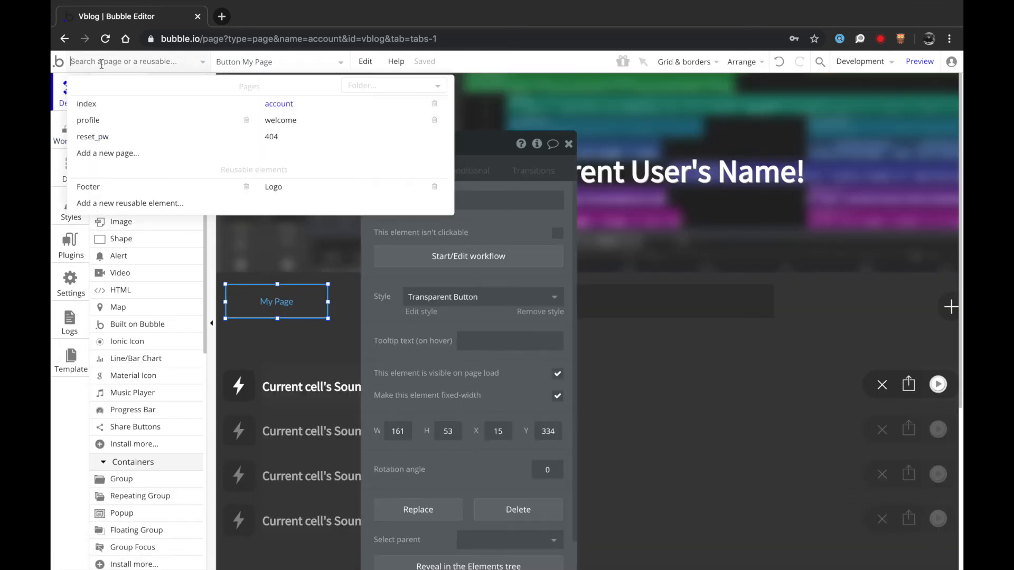
click(157, 121)
click(376, 186)
click(375, 197)
click(363, 220)
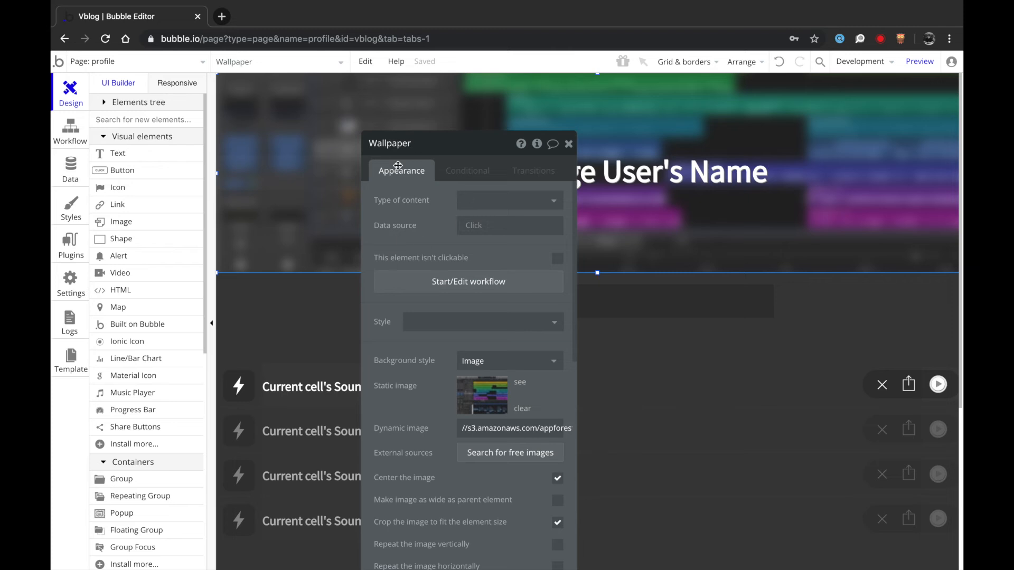
click(499, 363)
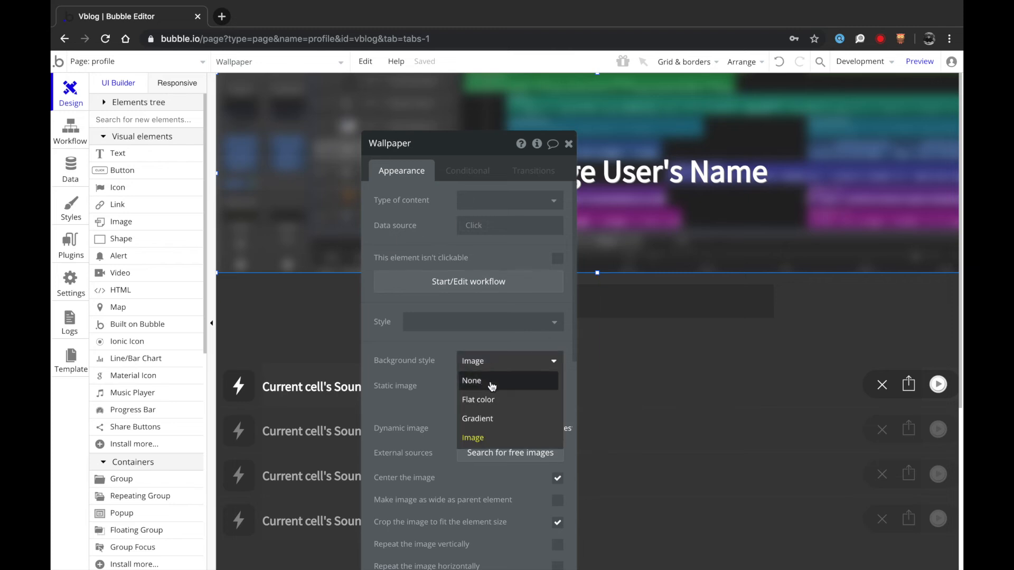
click(491, 381)
click(640, 166)
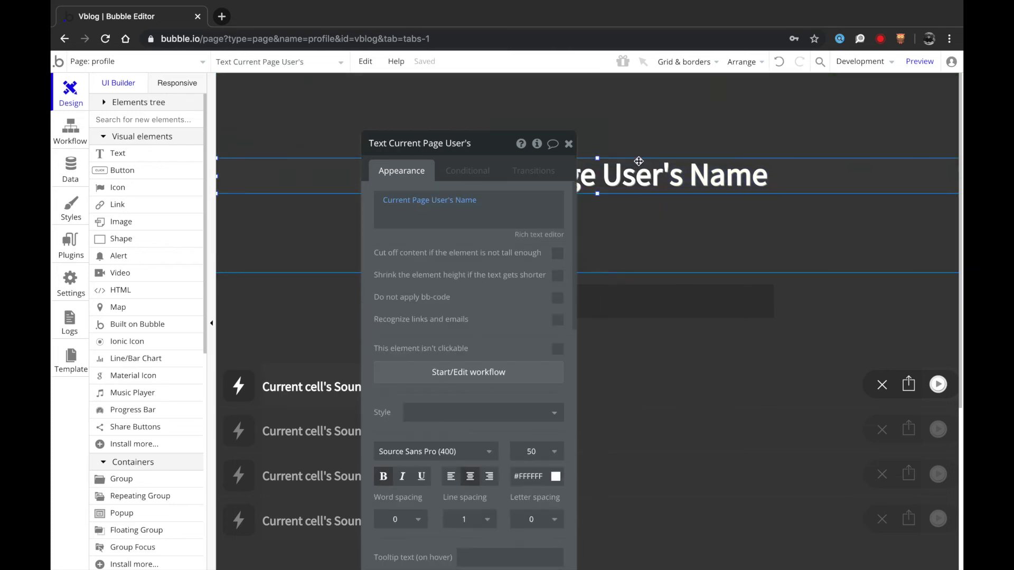
key(Down)
key(Down)
key(Down)
key(Down)
key(Down)
key(Down)
key(Down)
key(Down)
key(Down)
key(Down)
key(Down)
key(Down)
key(Down)
key(Down)
key(Down)
key(Down)
key(Down)
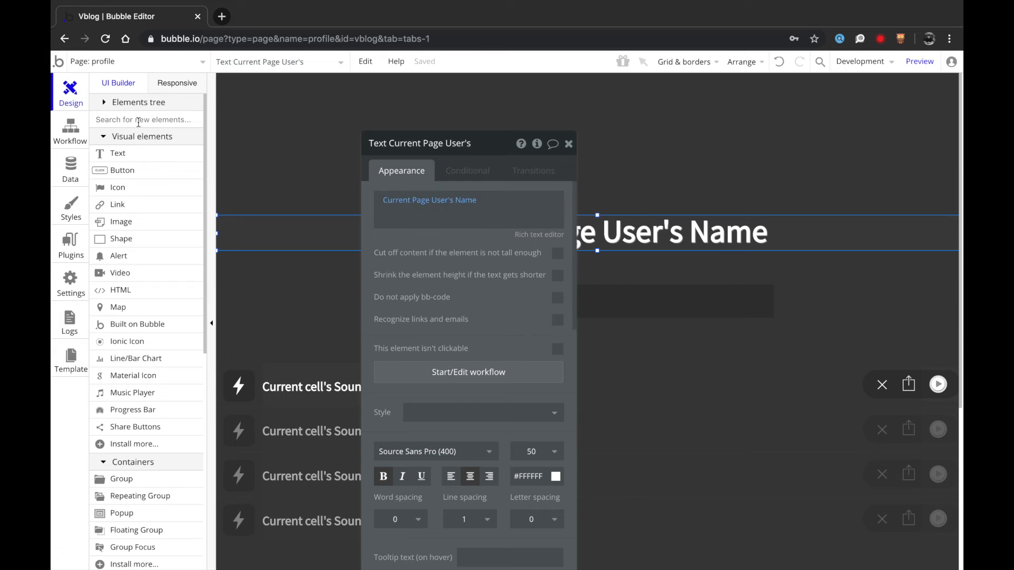
- Draw an image box showing the Current Page User's Profile Picture
text(ima)
click(126, 151)
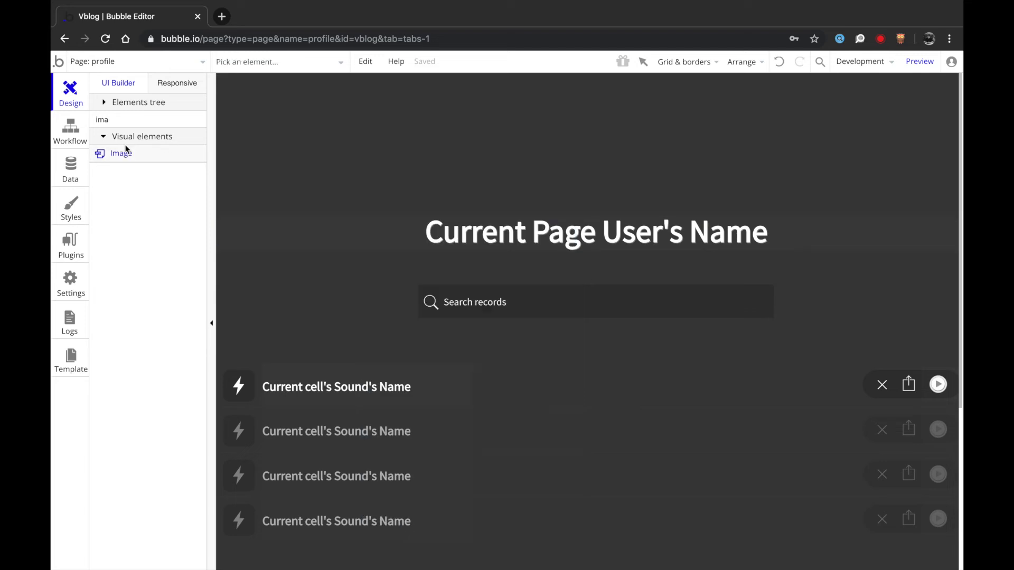
drag(561, 113, 642, 191)
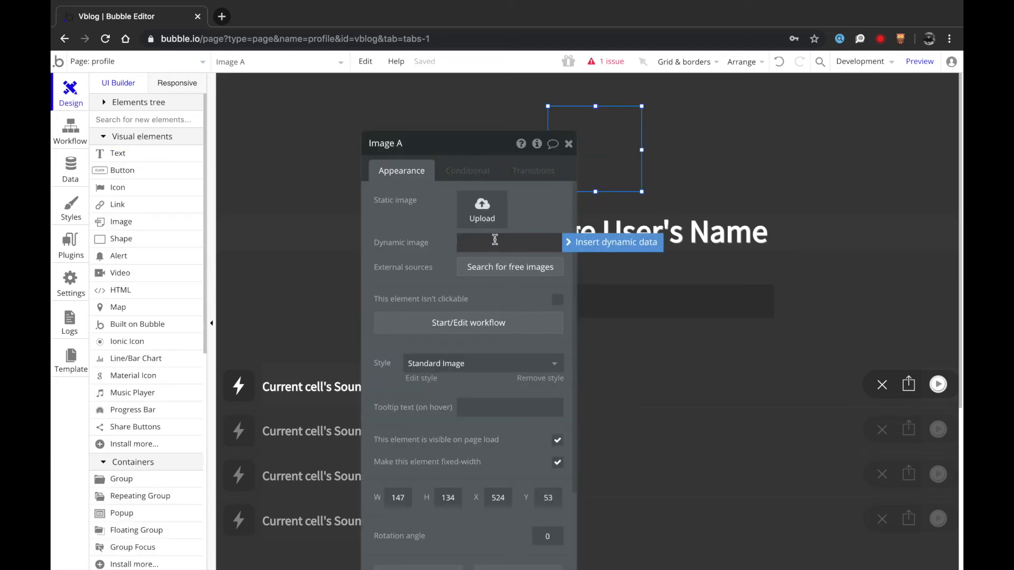
click(581, 243)
click(529, 315)
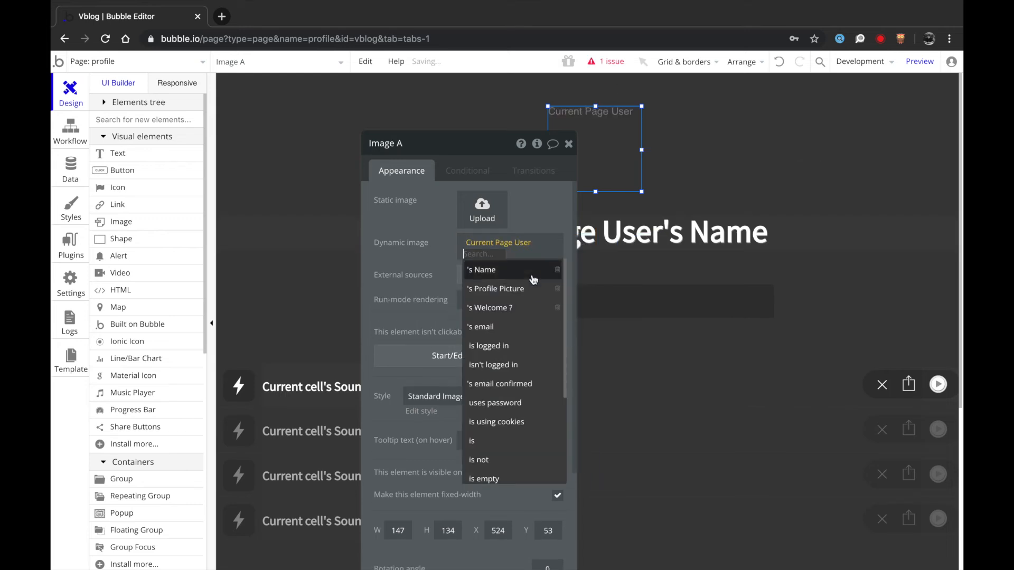
click(531, 287)
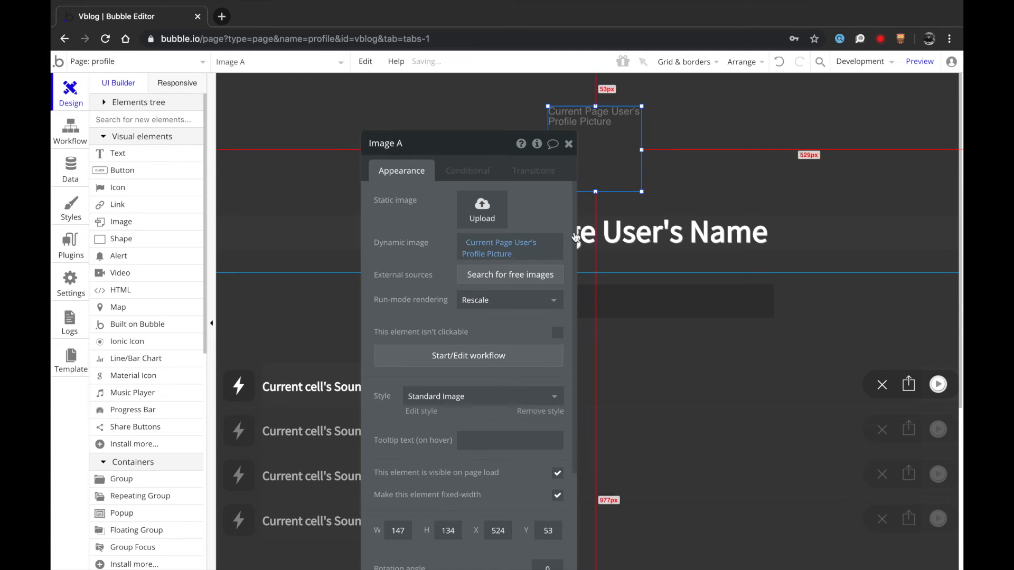
- Send the profile image to the back and centre it in its container
right_click(605, 158)
click(657, 474)
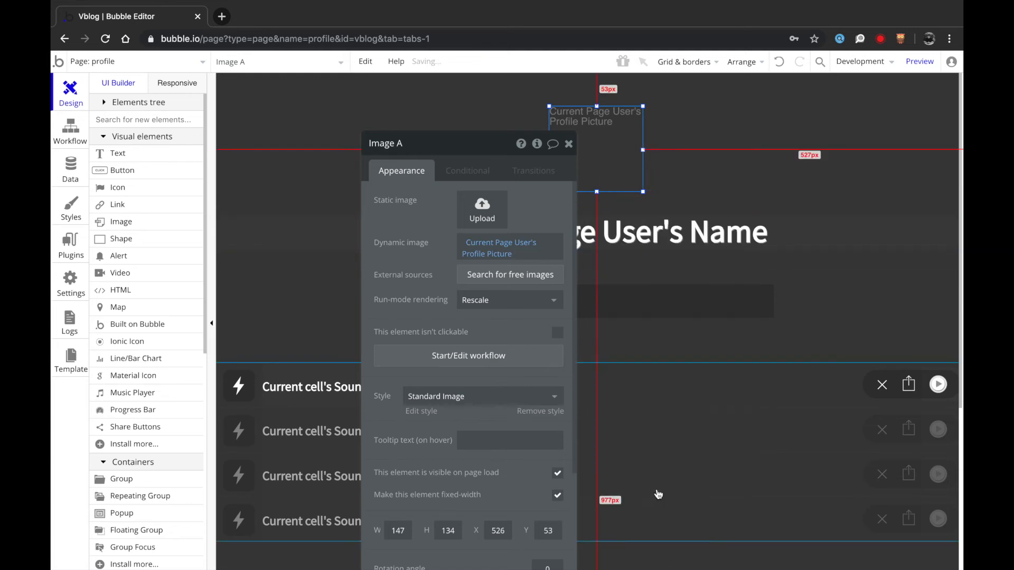
drag(617, 165, 618, 165)
right_click(618, 164)
click(658, 513)
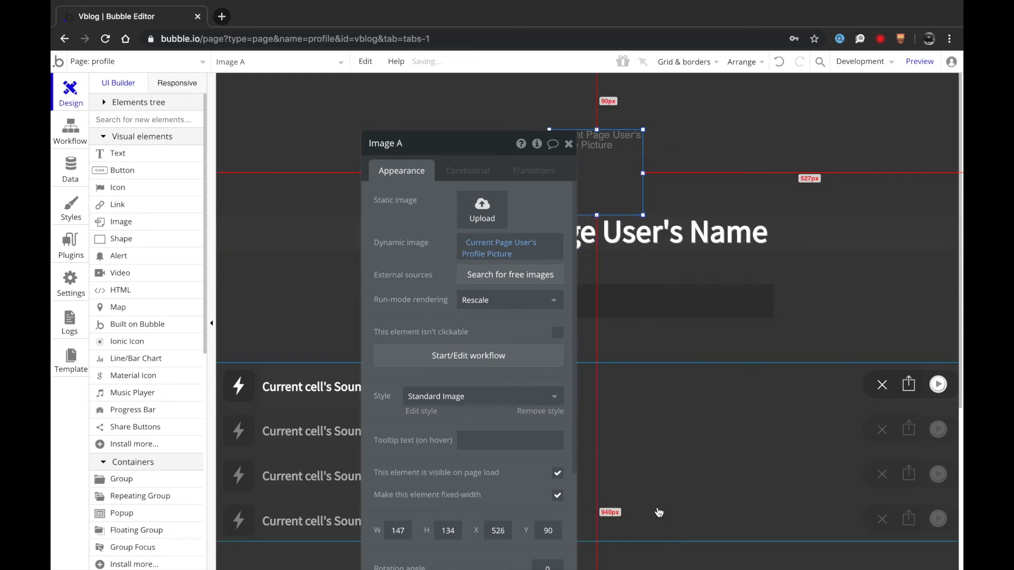
key(Up)
key(Up)
key(Up)
key(Up)
key(Up)
key(Up)
key(Up)
key(Up)
key(Up)
key(Up)
key(Up)
key(Up)
key(Up)
key(Up)
key(Up)
key(Up)
key(Up)
key(Up)
key(Up)
key(Up)
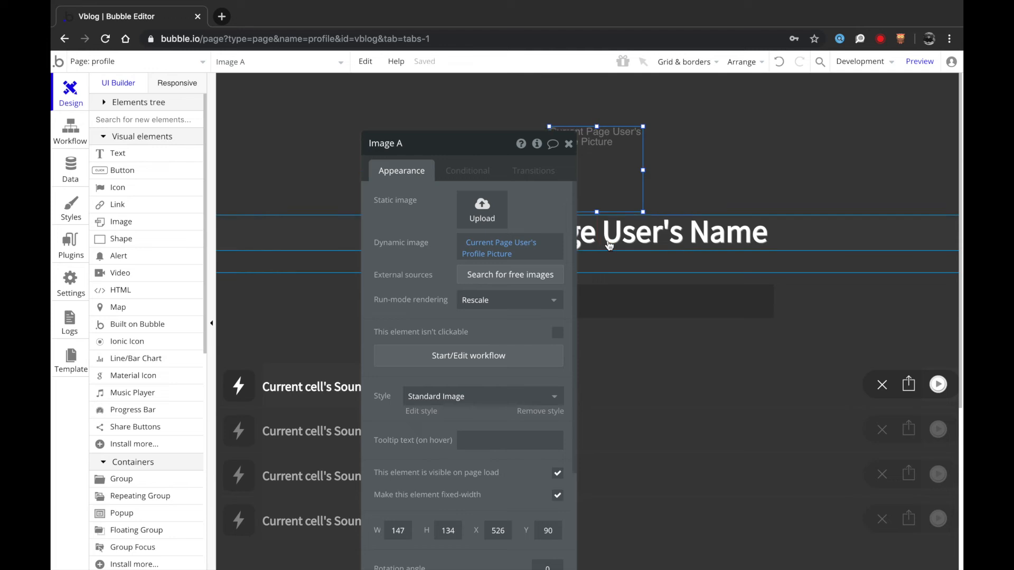
- Resize the image to 128×128 and centre it horizontally on the page
scroll(475, 380, down, 1)
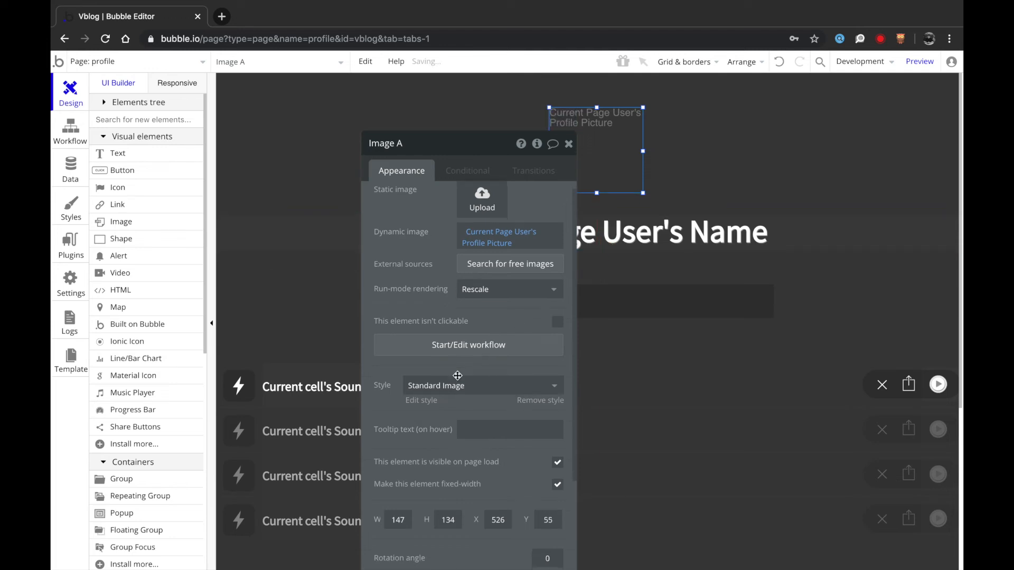
text(12)
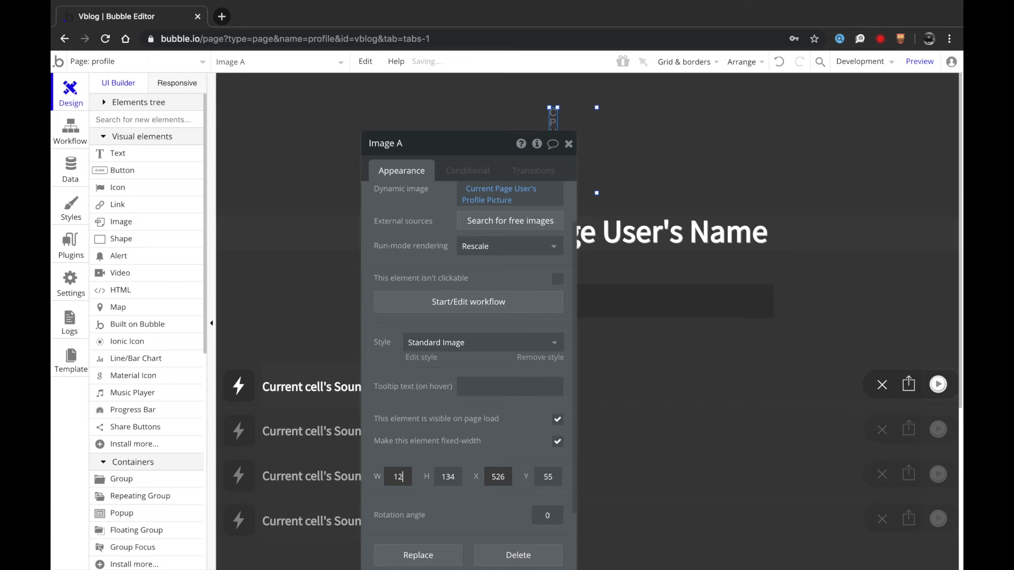
text(8)
key(Tab)
text(128)
click(620, 108)
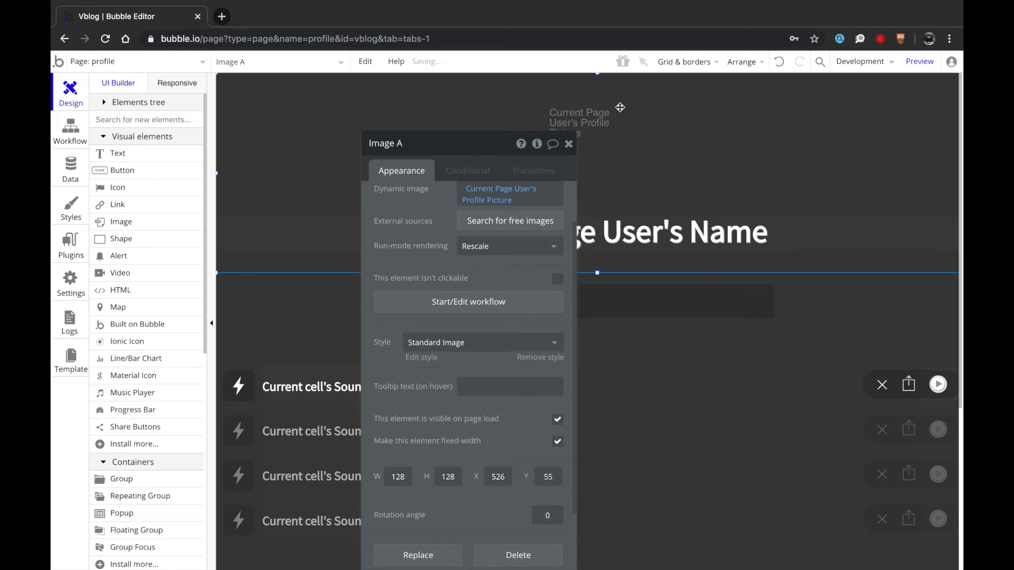
right_click(608, 143)
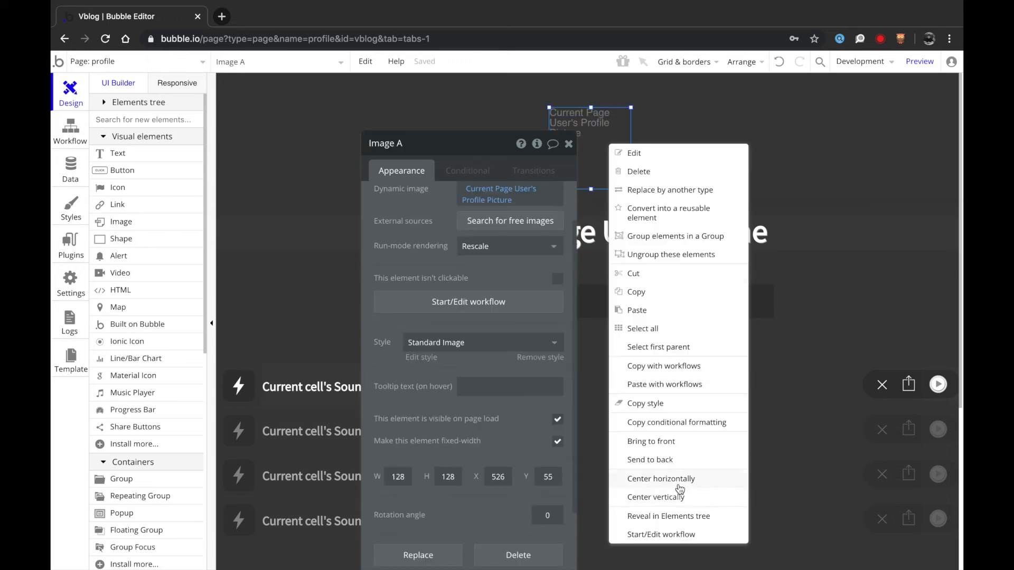
click(678, 483)
right_click(595, 148)
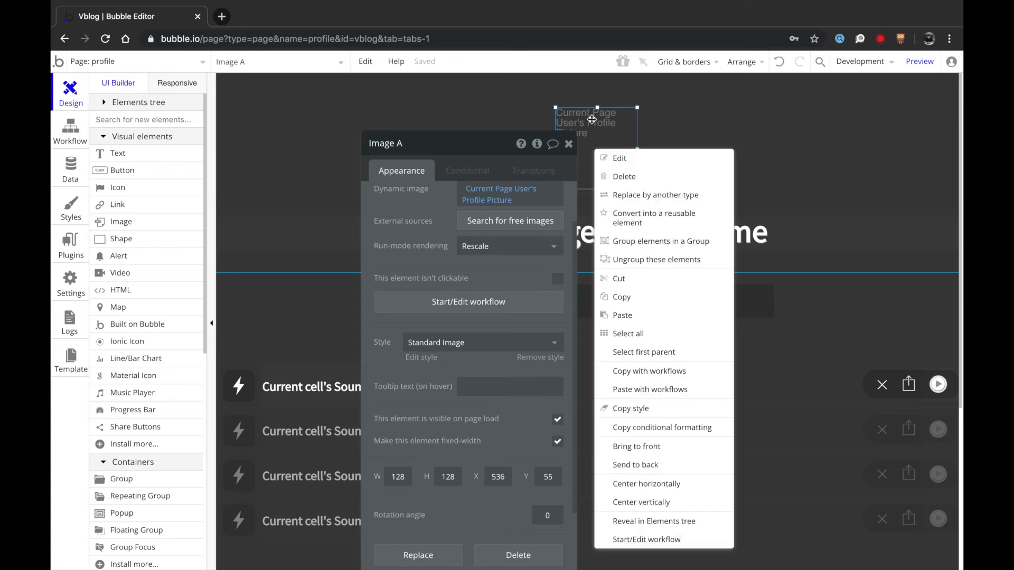
key(Escape)
- Set the Standard Image style's corner roundness to 10
click(478, 342)
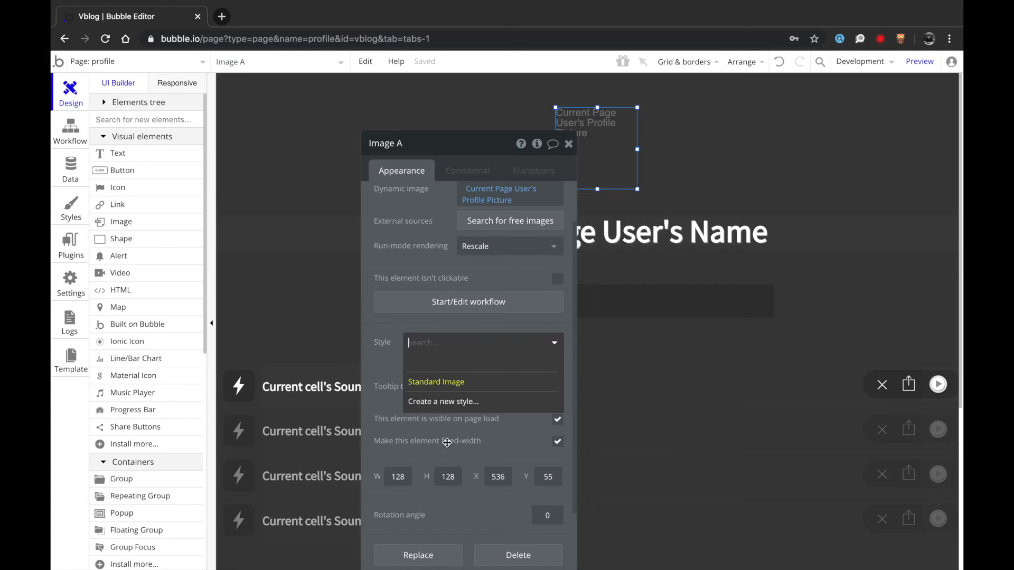
click(436, 382)
click(425, 357)
click(884, 222)
click(873, 341)
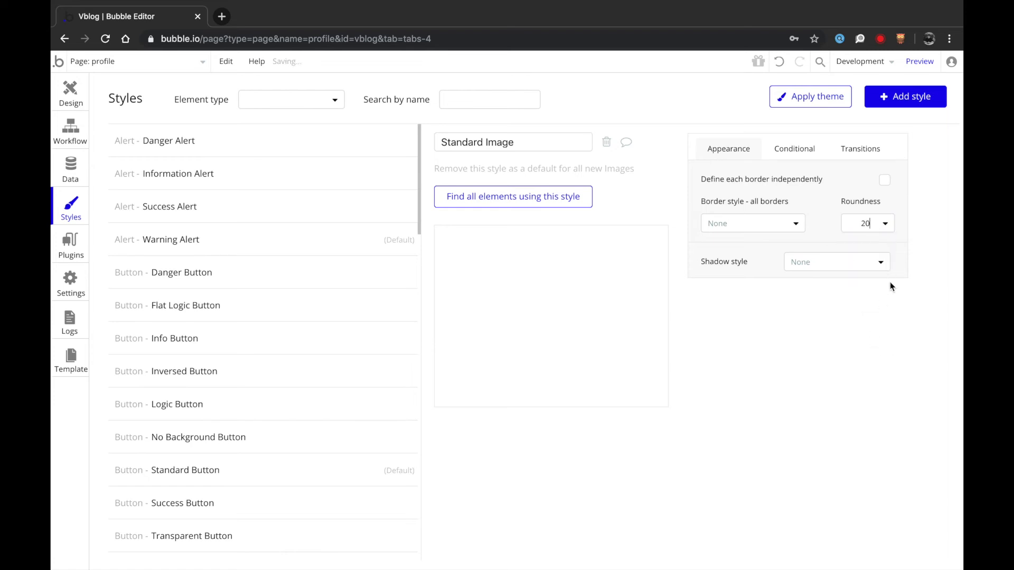
click(886, 224)
click(857, 322)
click(74, 100)
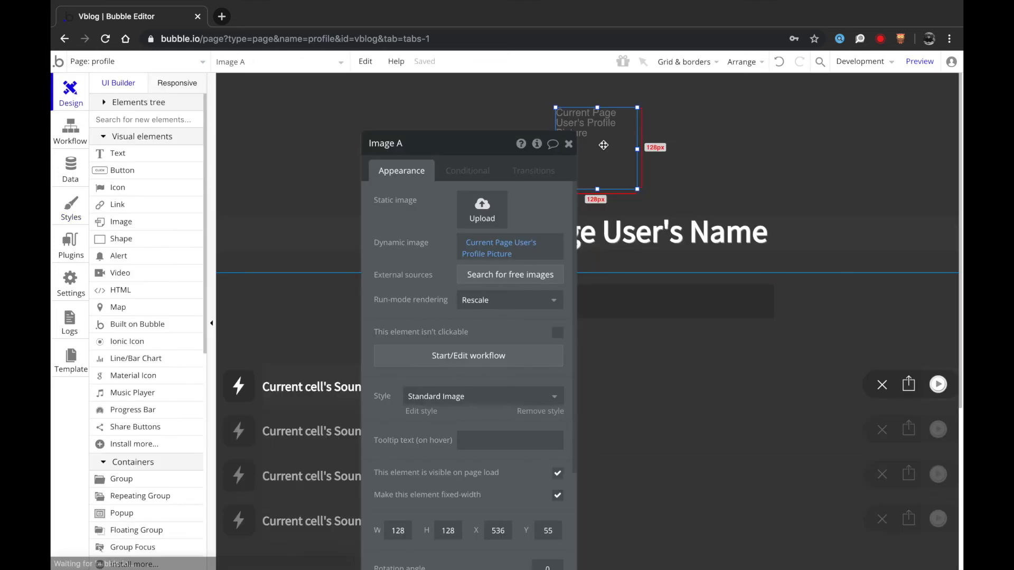
- Open the first sounds row's bolt icon and view its FX, Sound and Sample conditions
click(673, 169)
click(568, 144)
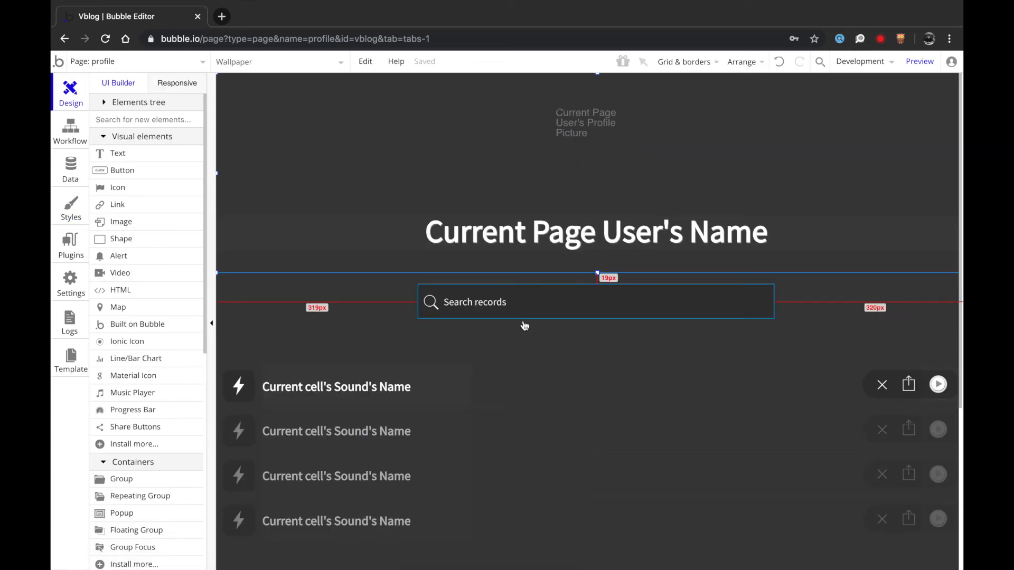
scroll(526, 325, down, 3)
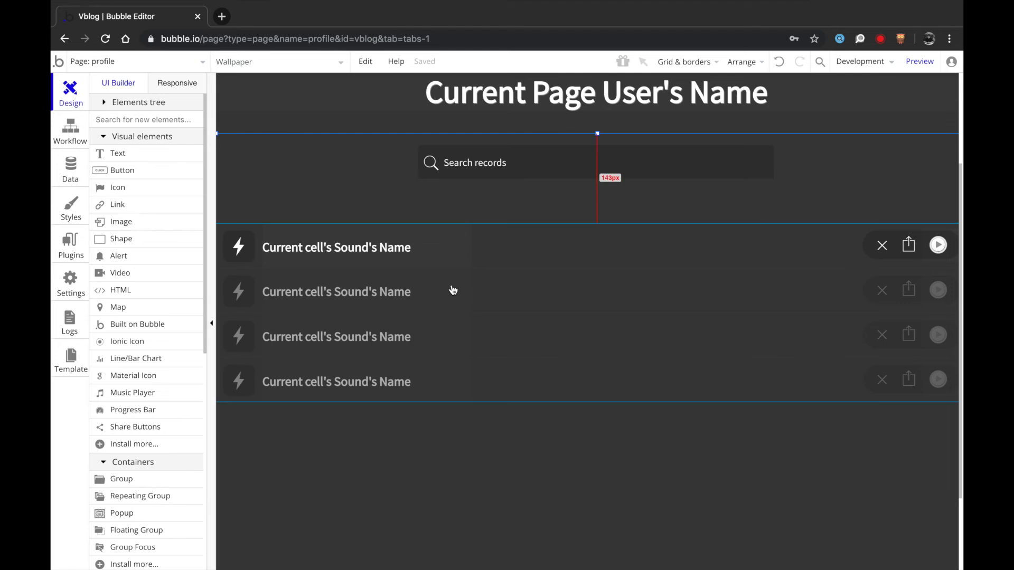
double_click(253, 258)
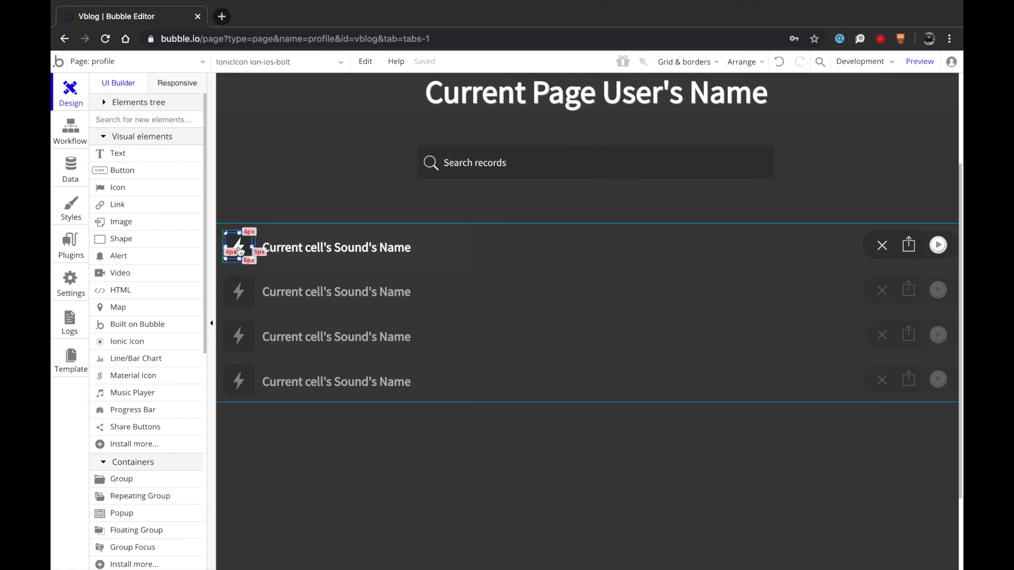
click(489, 199)
click(468, 169)
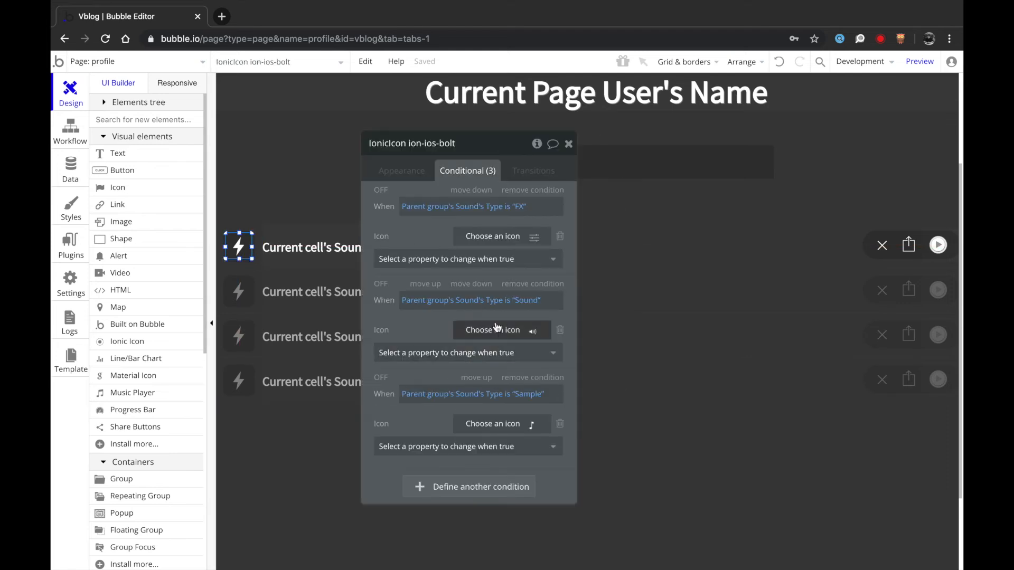
- Extend the bolt icon's second condition with 'or Parent group's Sound's Type is empty'
click(531, 301)
click(415, 314)
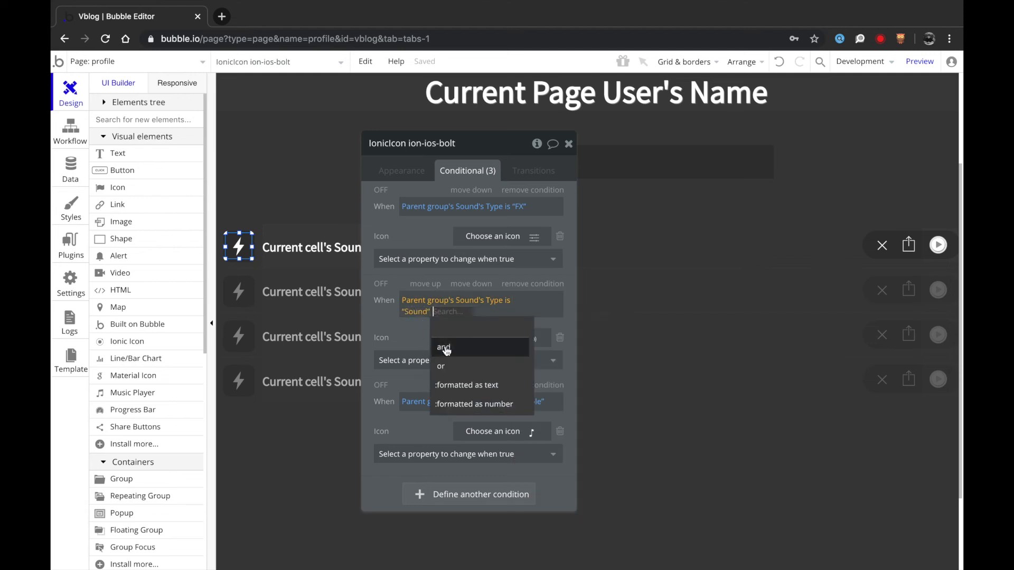
click(455, 344)
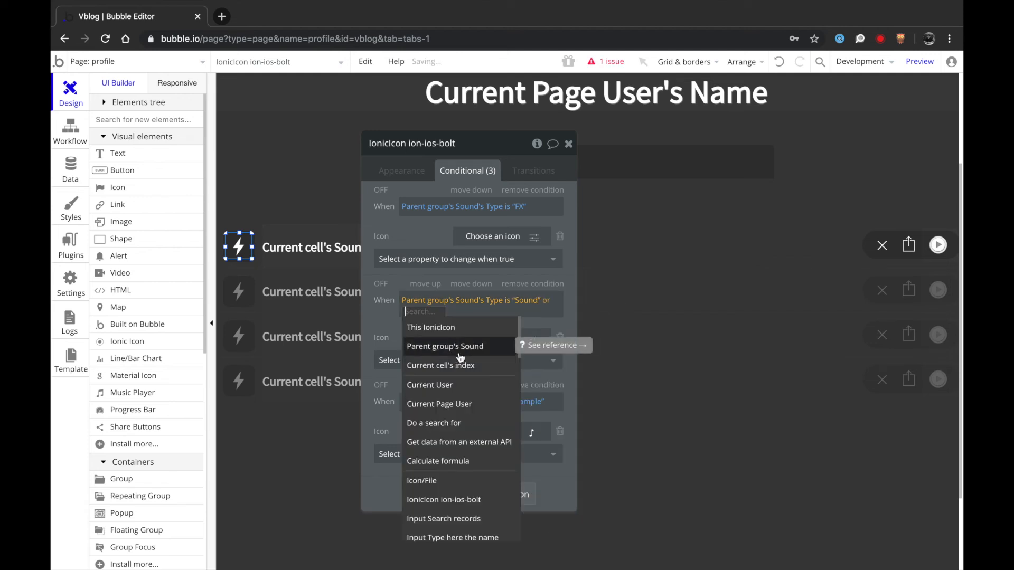
click(458, 349)
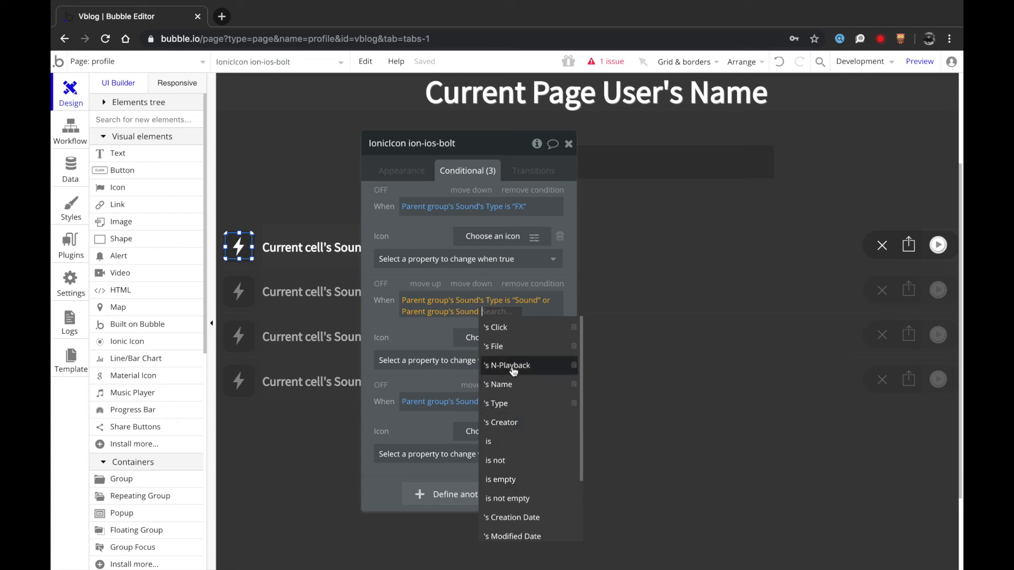
click(516, 403)
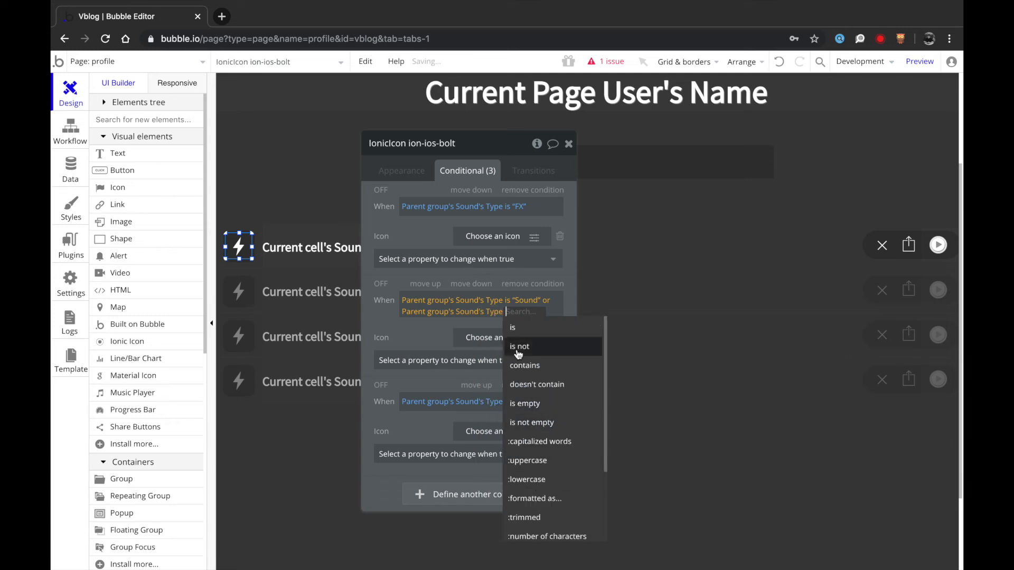
click(529, 405)
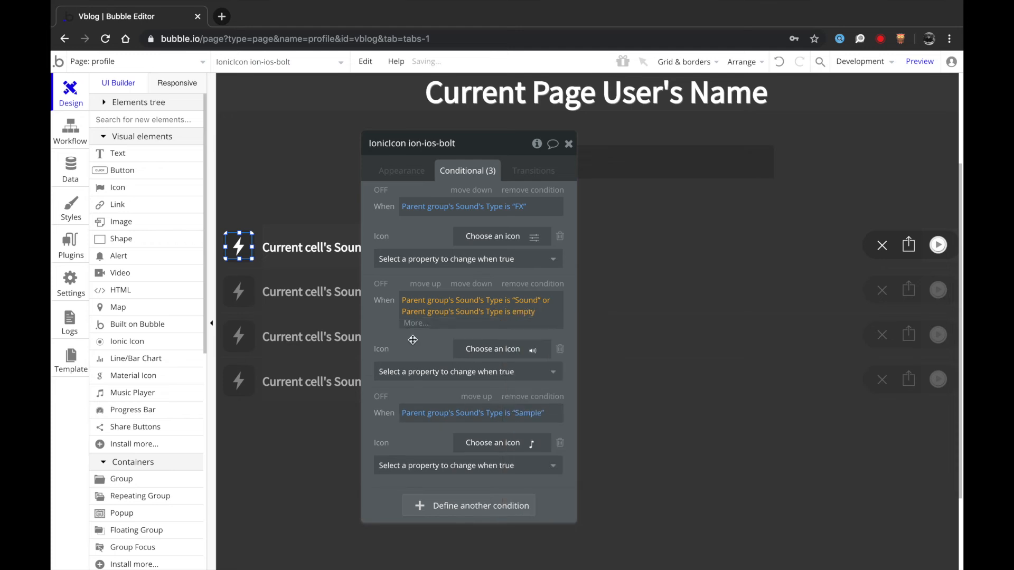
click(385, 177)
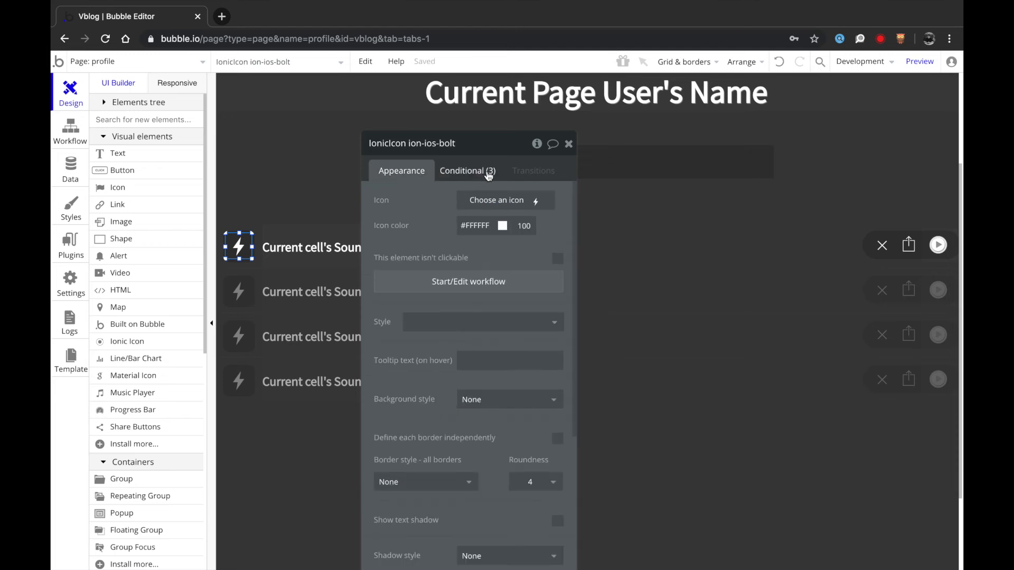
click(569, 146)
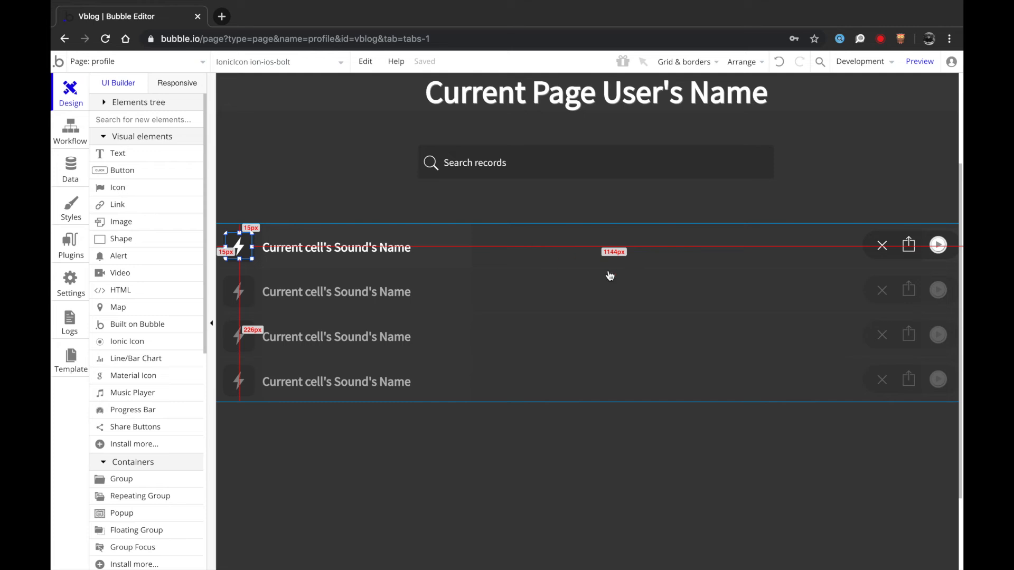
- Switch the editor to the index page and preview the VBLOGGER login and sign-up page
scroll(818, 299, up, 3)
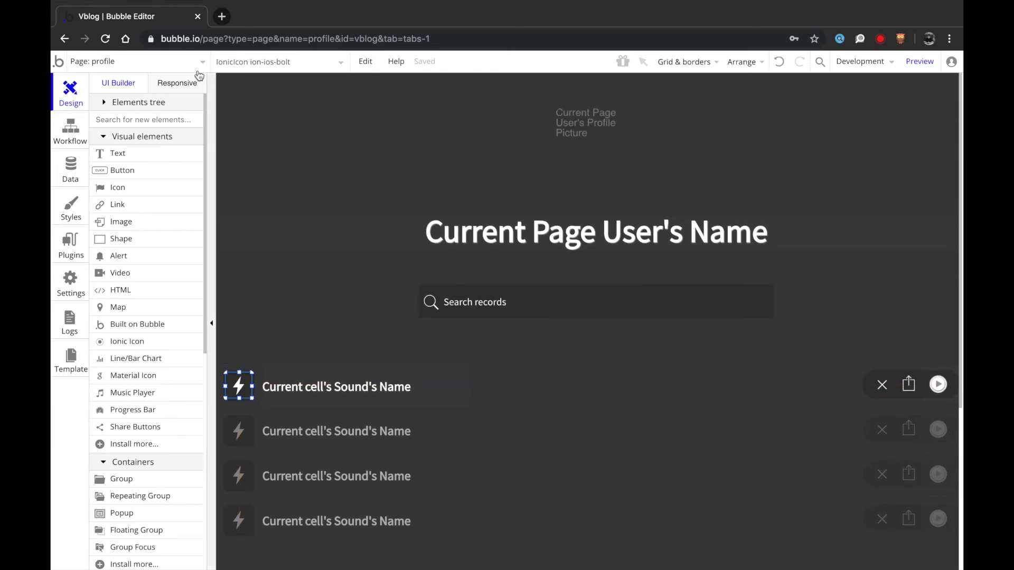
click(186, 60)
mouse_move(331, 113)
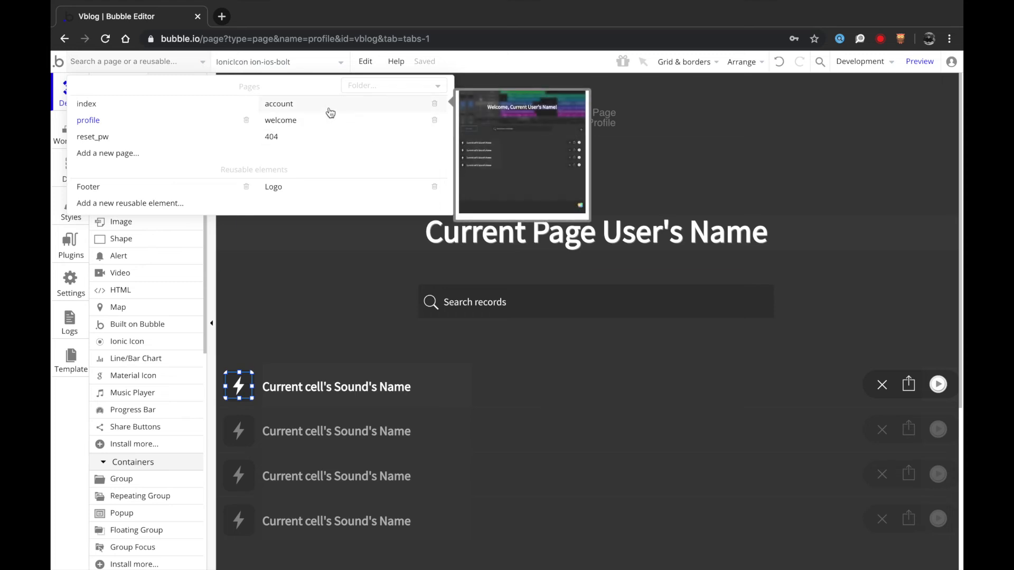
click(485, 279)
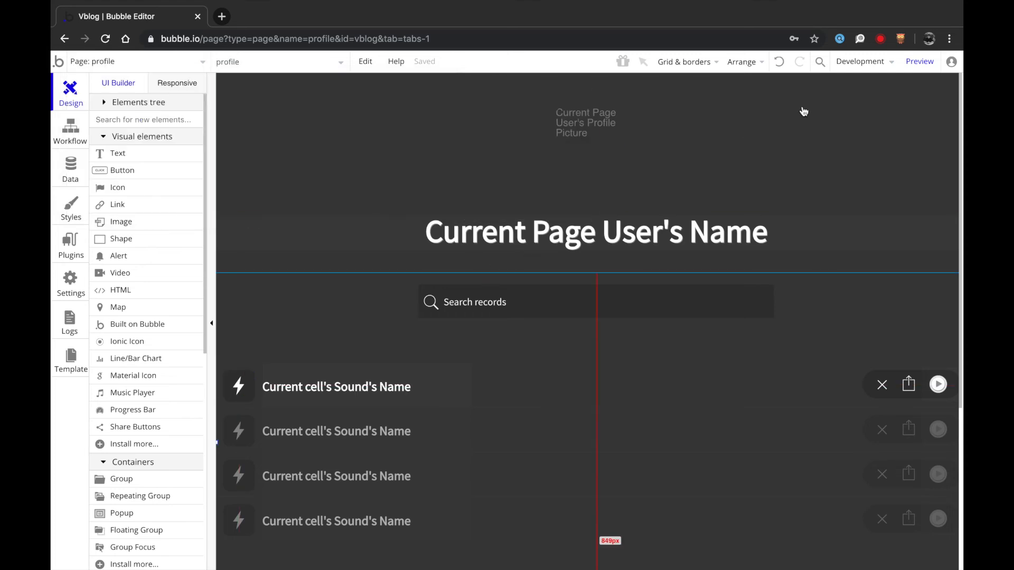
click(147, 66)
click(153, 102)
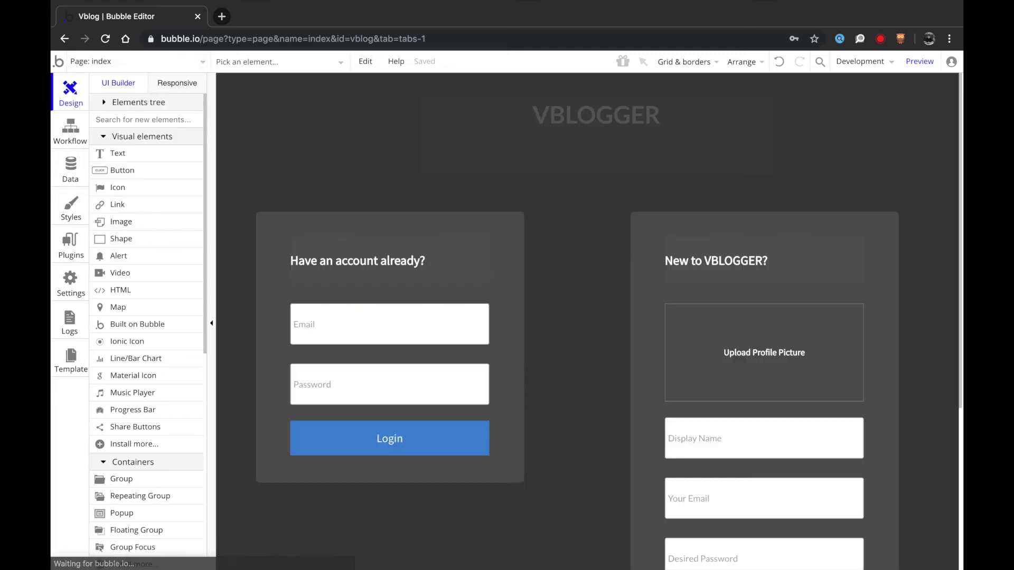
click(920, 61)
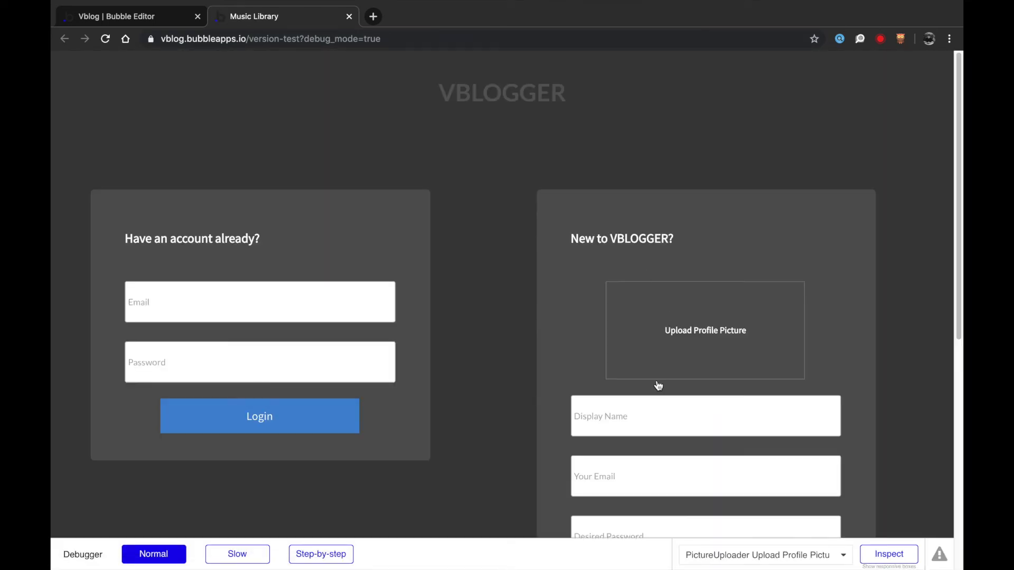
- Enter a display name in the test app's sign-up form
click(650, 407)
scroll(650, 407, down, 2)
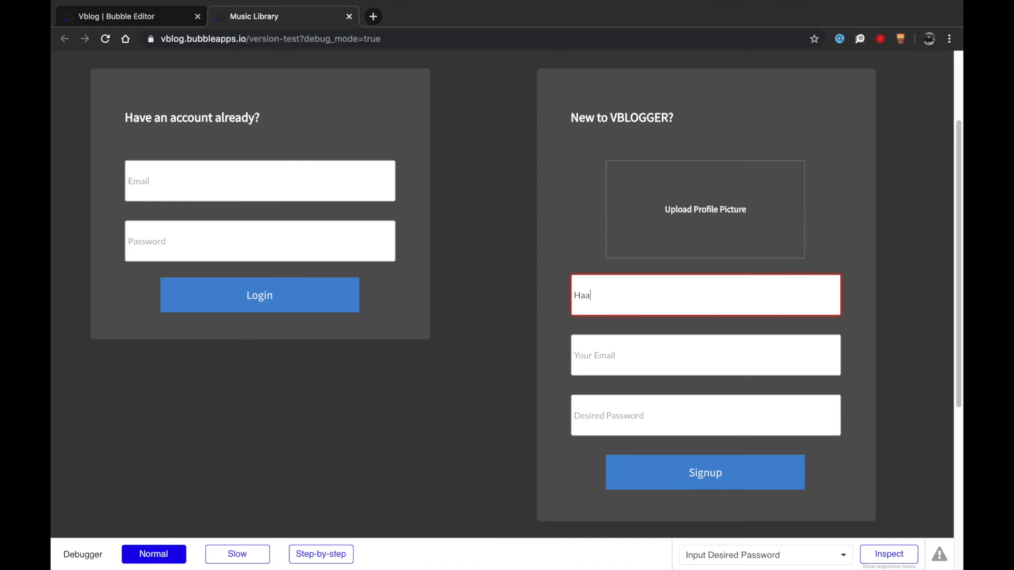
key(Tab)
- Change the Display Name input's content format from Email to Text in the editor
click(145, 18)
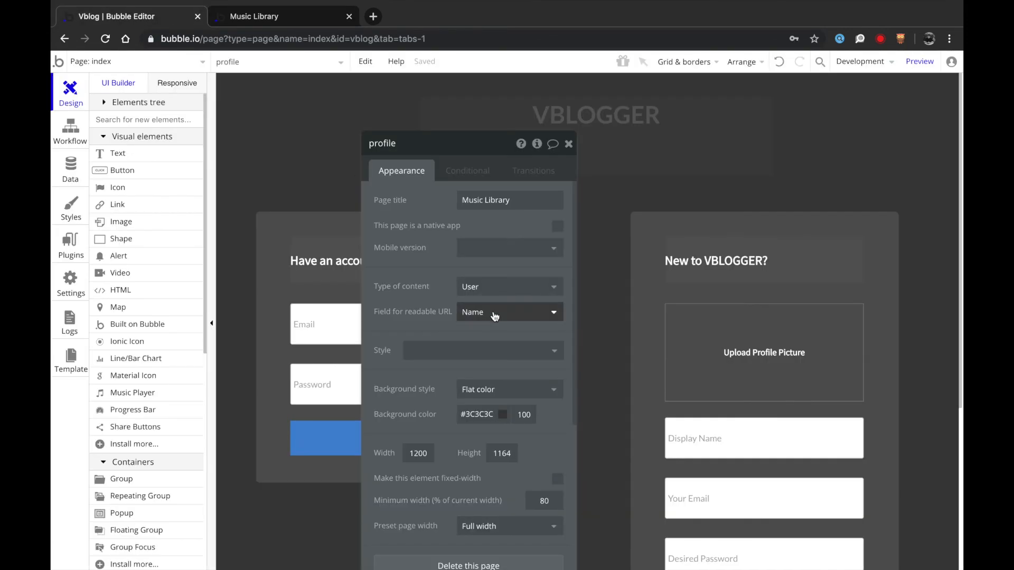
click(707, 439)
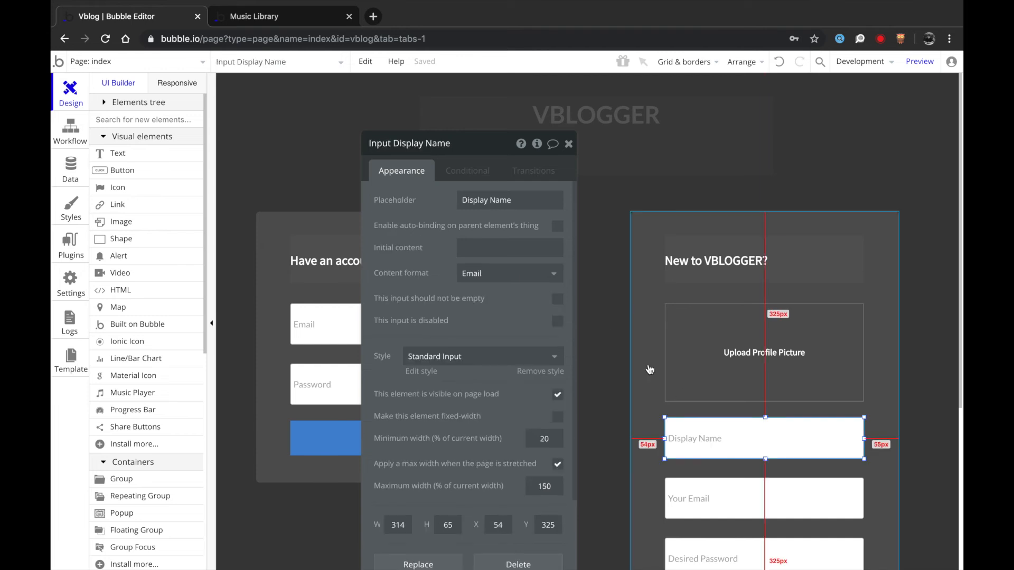
click(510, 273)
click(475, 291)
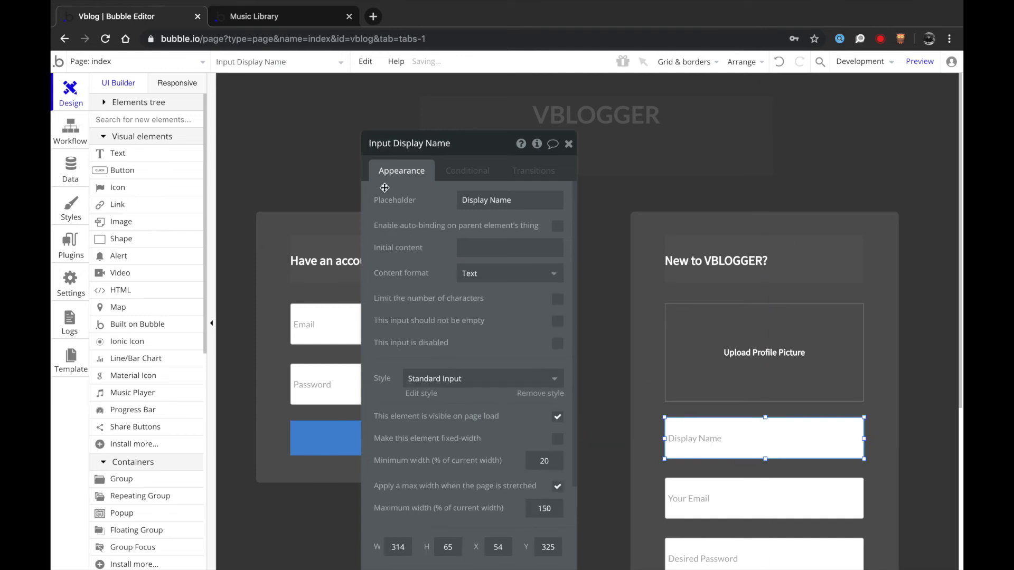
click(266, 18)
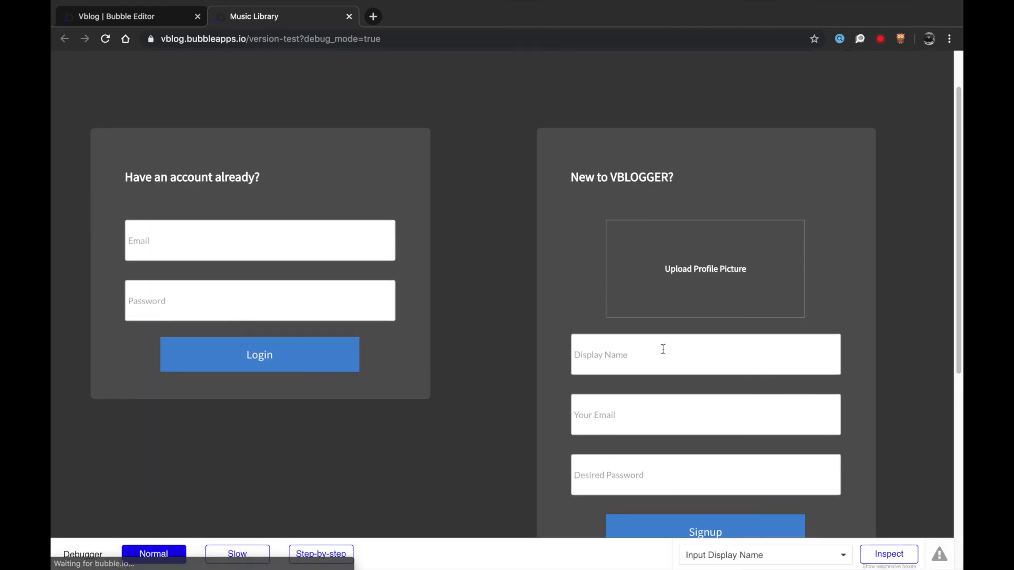
- Enter the display name and upload a photo from My Pictures as the profile picture
click(667, 354)
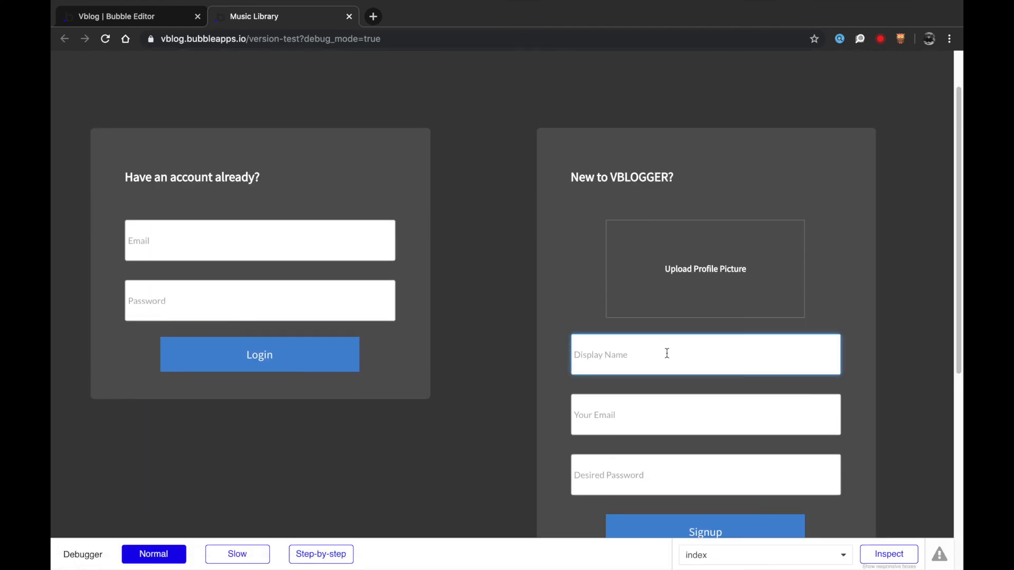
click(688, 272)
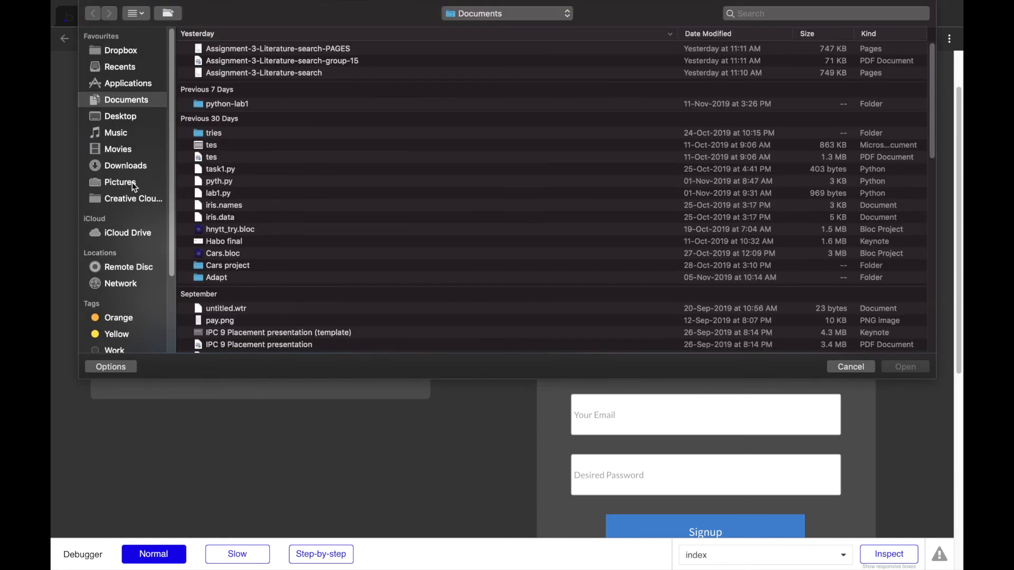
click(132, 182)
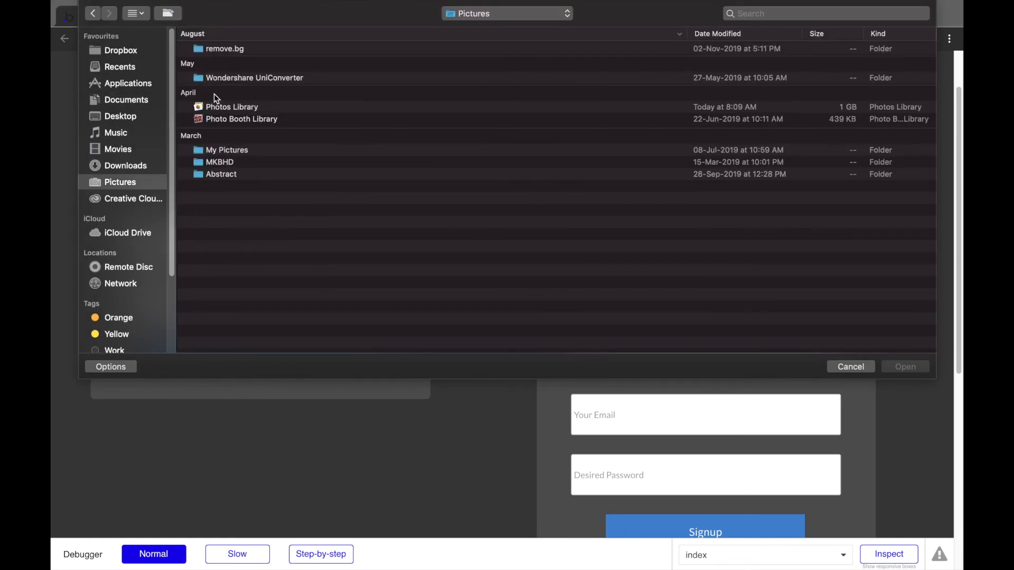
double_click(217, 152)
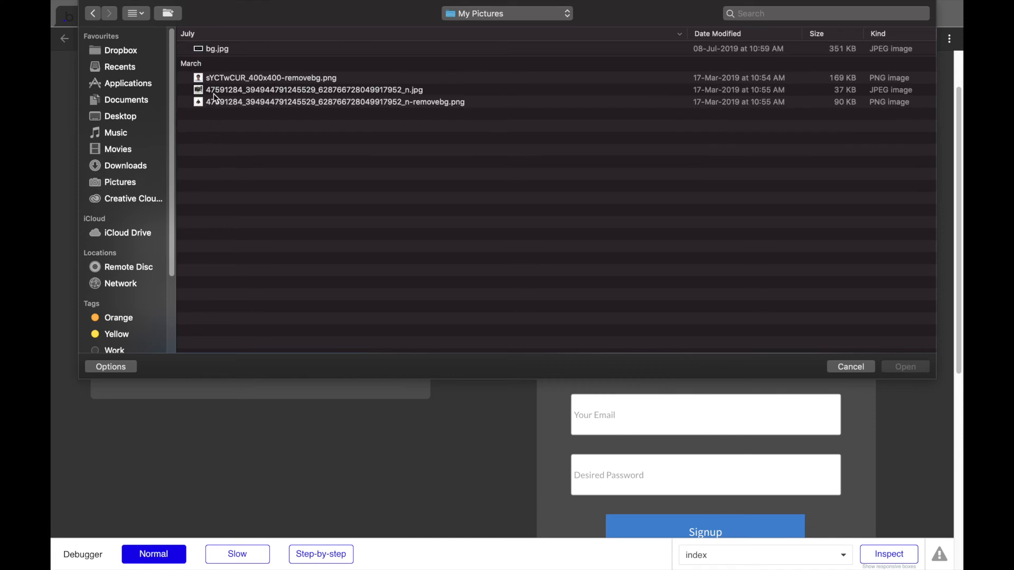
click(208, 80)
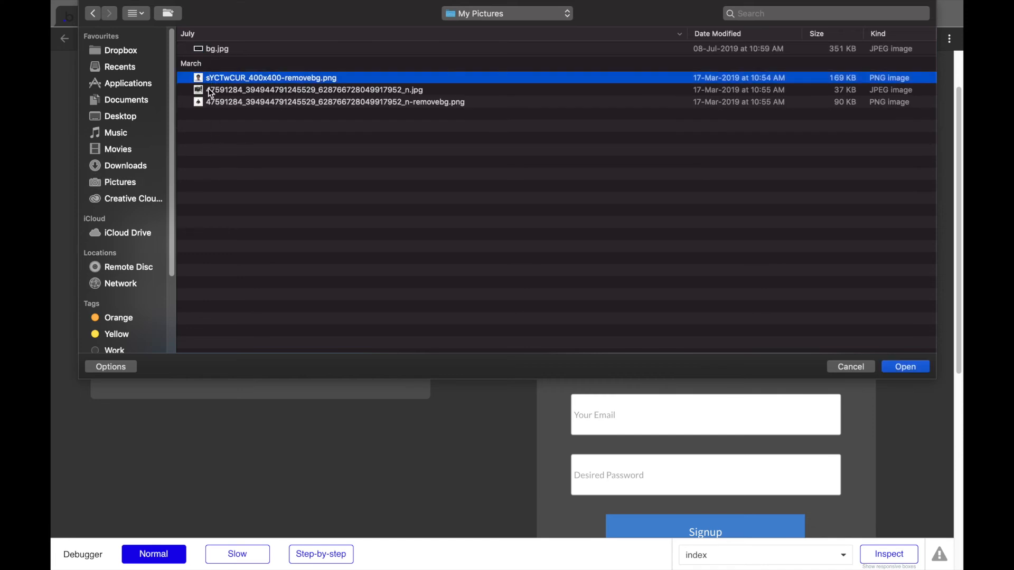
double_click(208, 90)
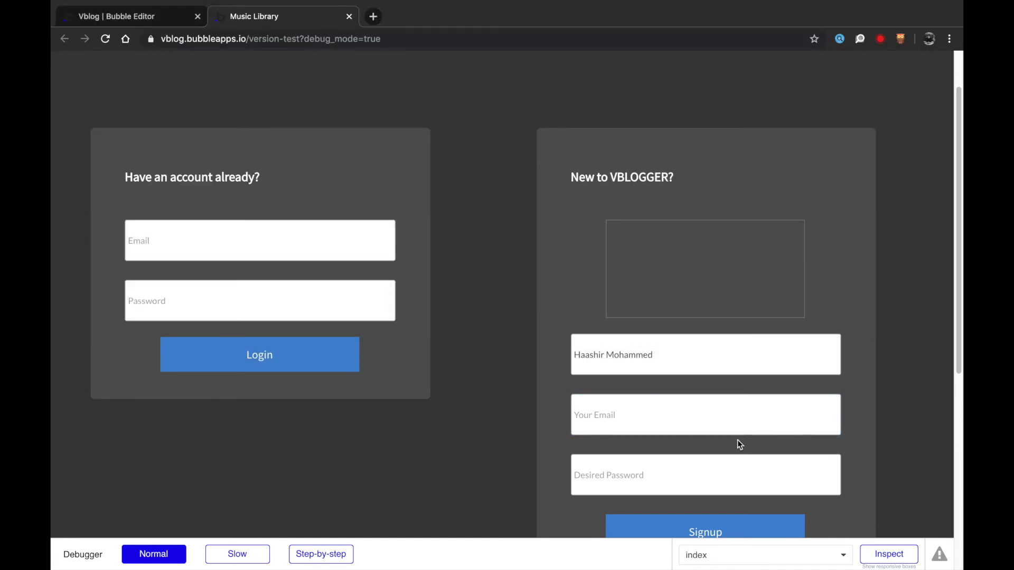
- Fill in the email and password and submit to reach the account welcome page
click(709, 434)
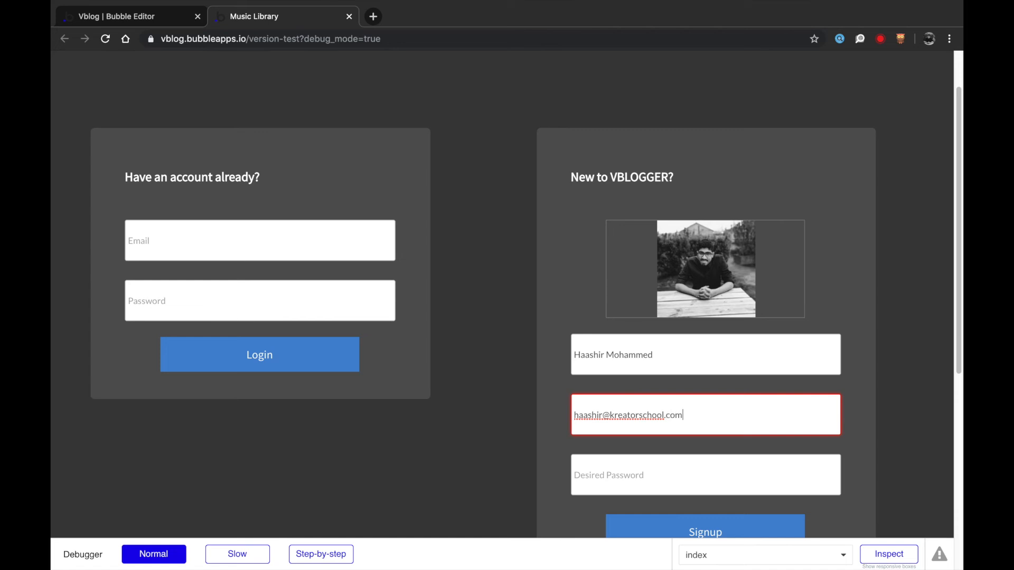
key(Tab)
text(123)
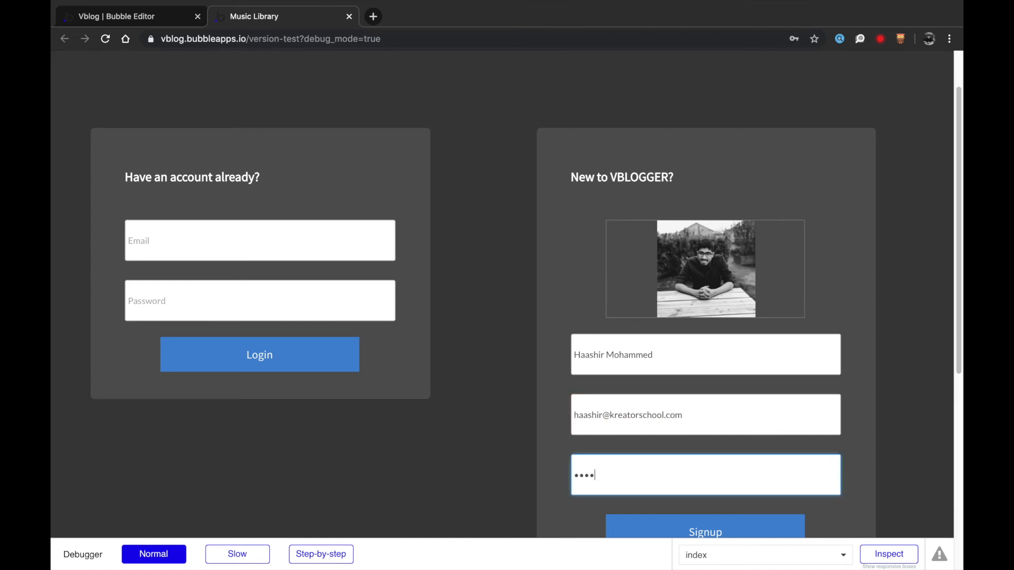
key(Return)
scroll(721, 398, down, 1)
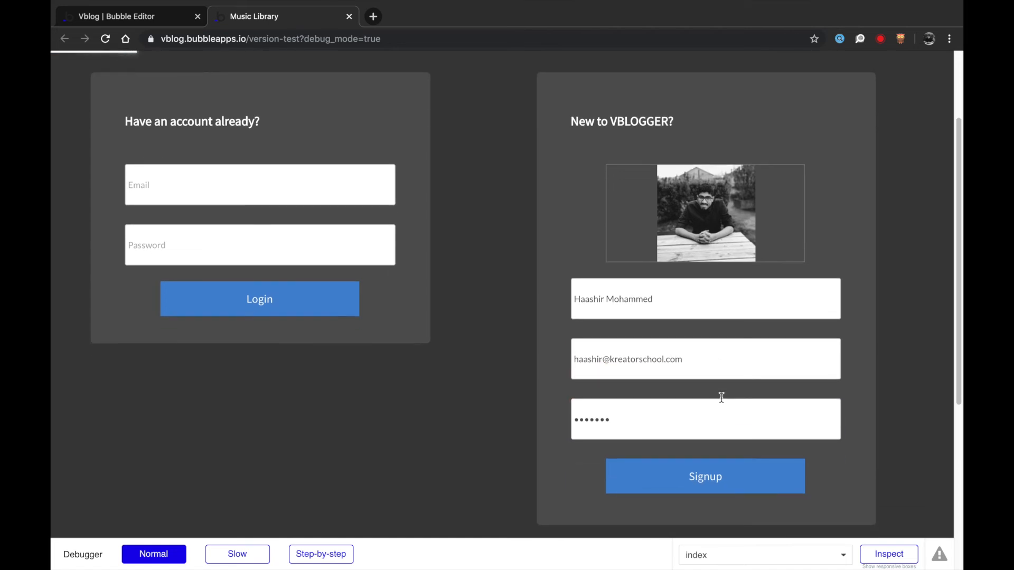
scroll(728, 325, down, 1)
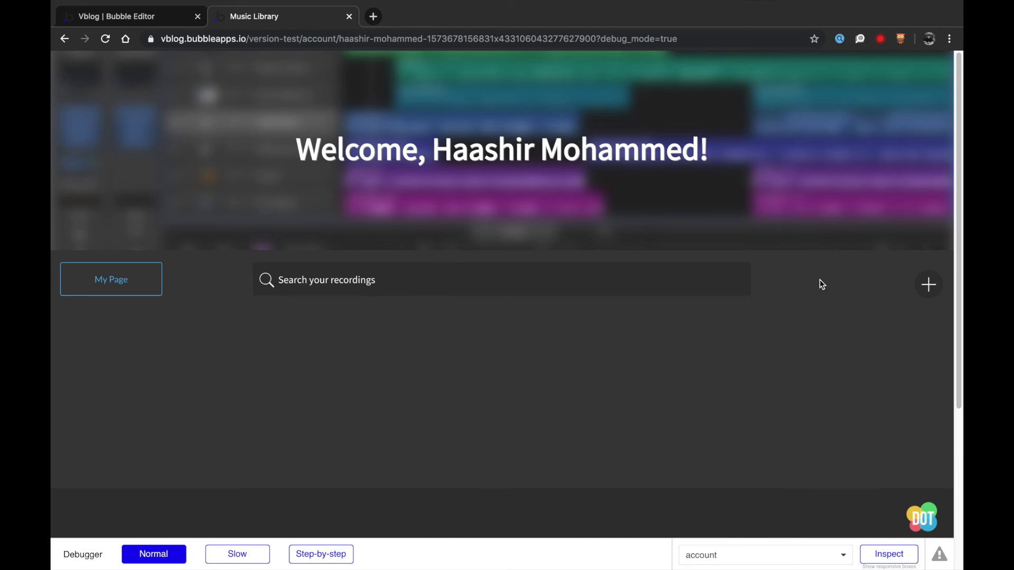
- Record a test voice note with microphone access and write the story 'The first ever voice note'
click(928, 288)
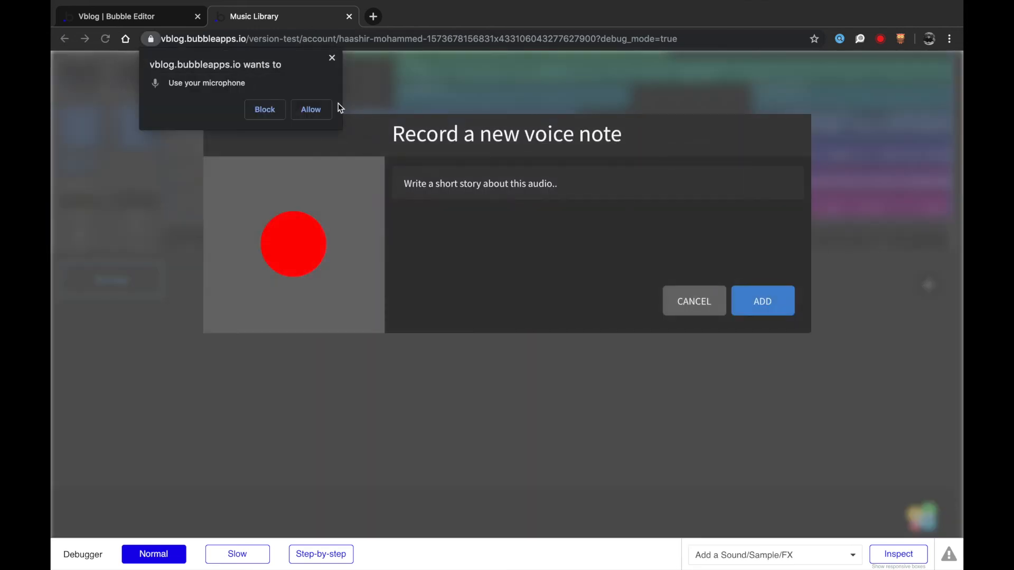
click(312, 109)
click(301, 245)
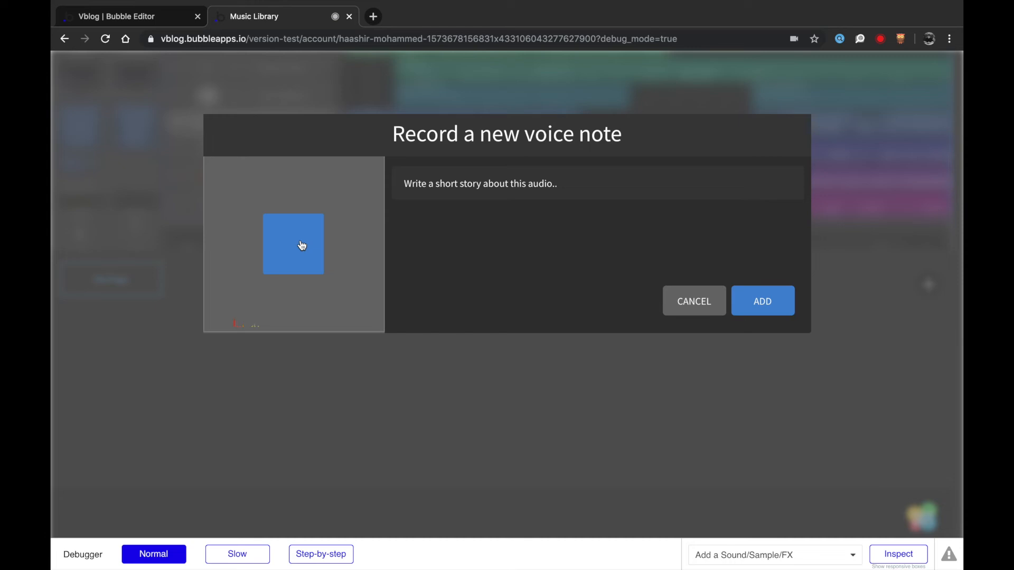
click(301, 245)
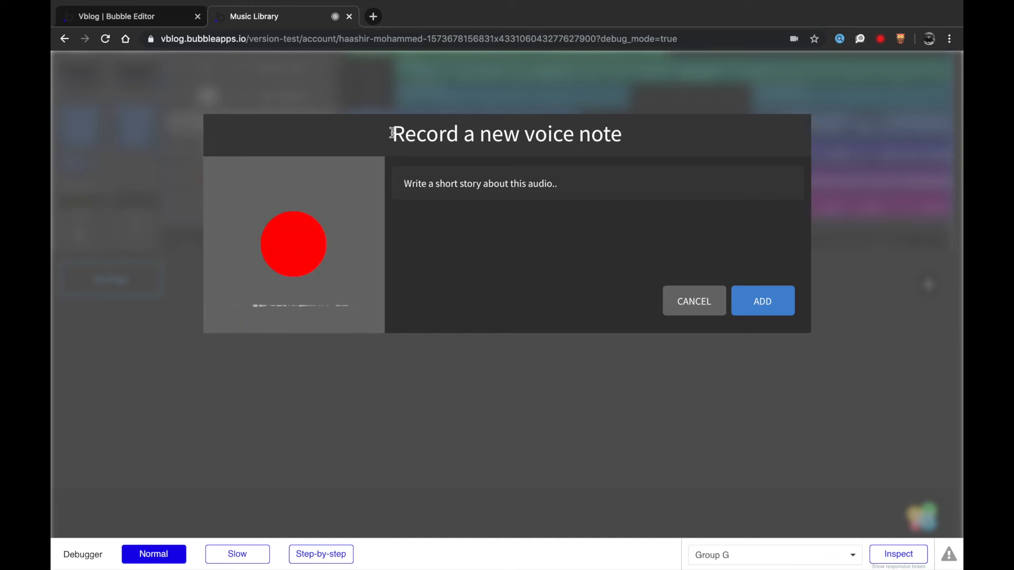
click(464, 172)
text(The first ever voice note)
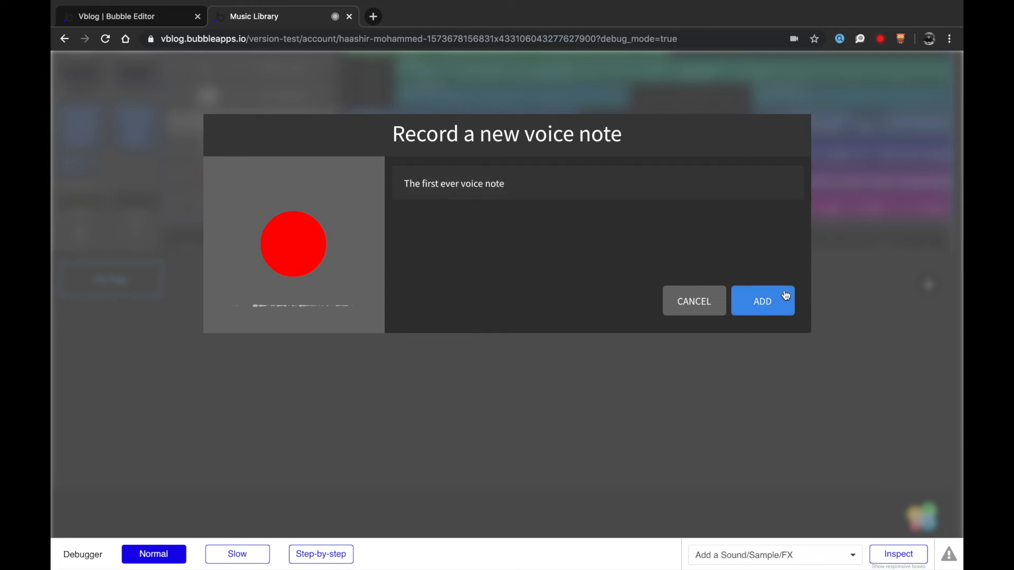
key(XF86AudioRaiseVolume)
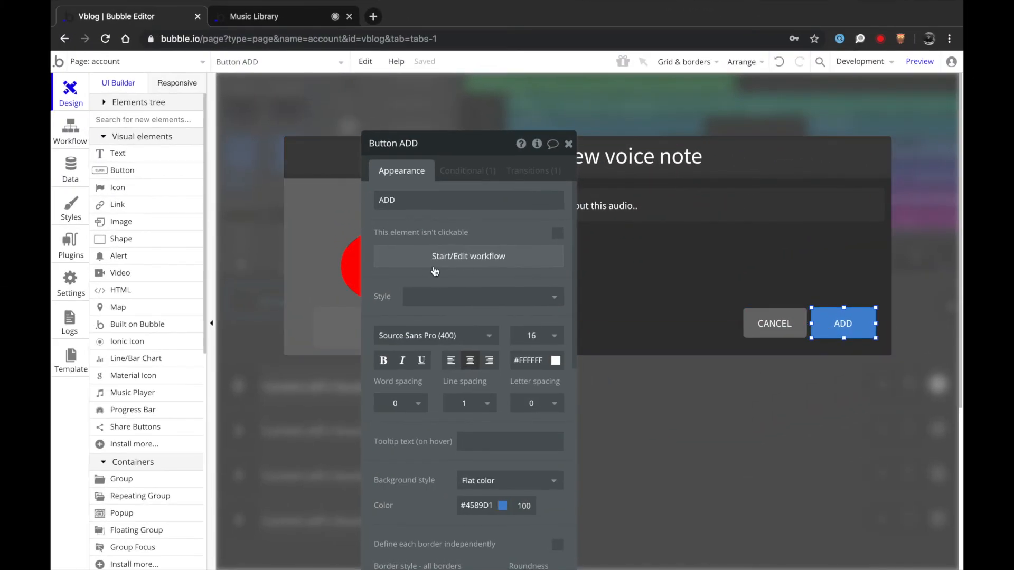
- Delete the ADD click event's File Uploader 'Only when' condition and reload the test app
click(435, 270)
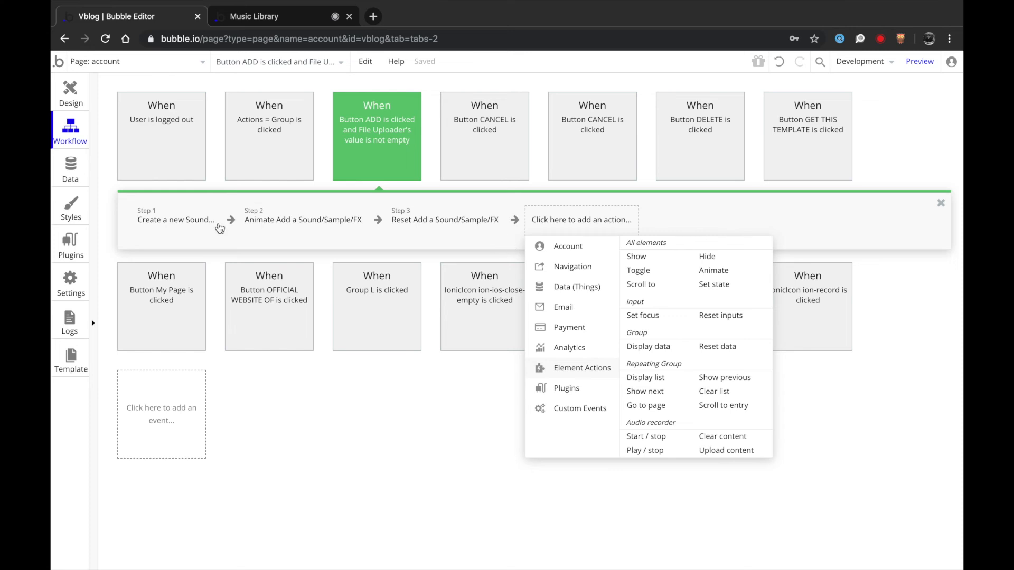
click(180, 218)
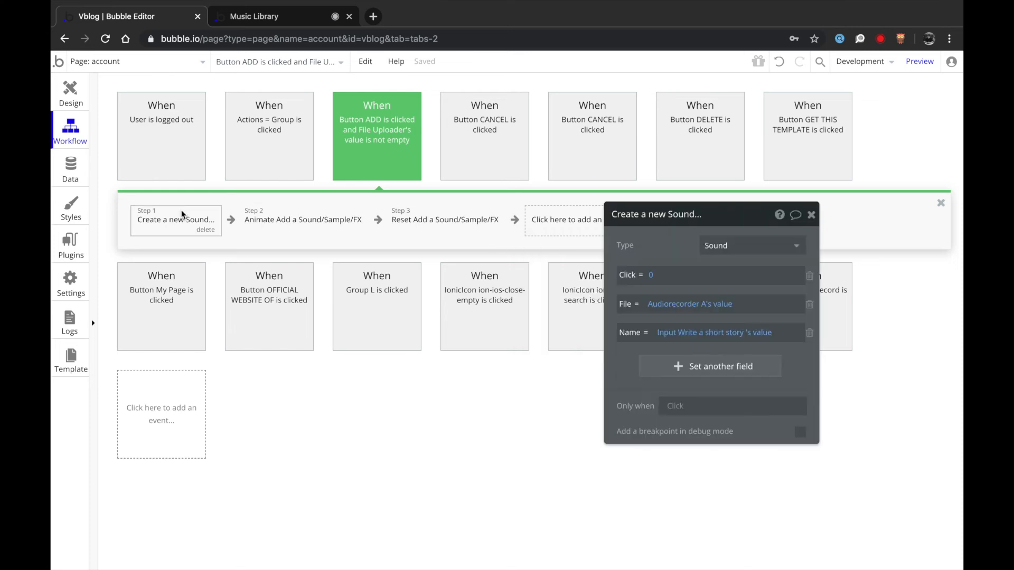
click(345, 140)
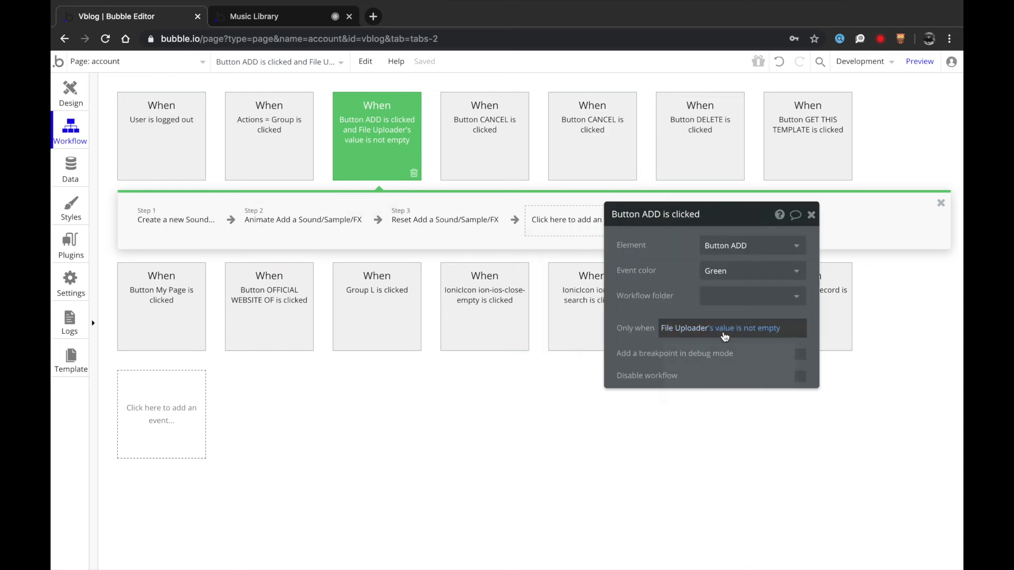
click(769, 331)
key(BackSpace)
key(BackSpace)
key(BackSpace)
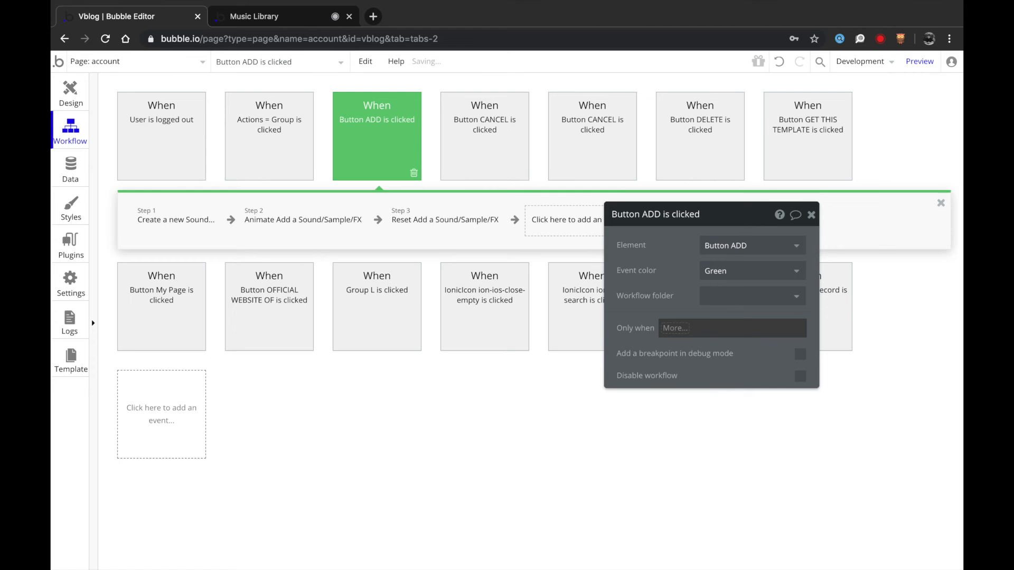
click(280, 23)
click(549, 65)
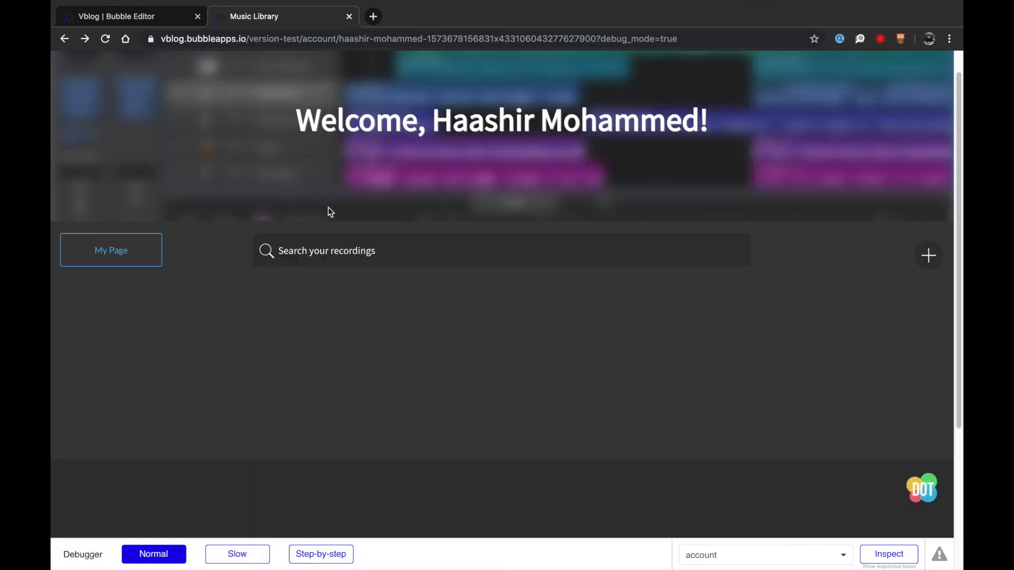
- Record a voice note and enter the story 'The first ever voice note'
click(929, 255)
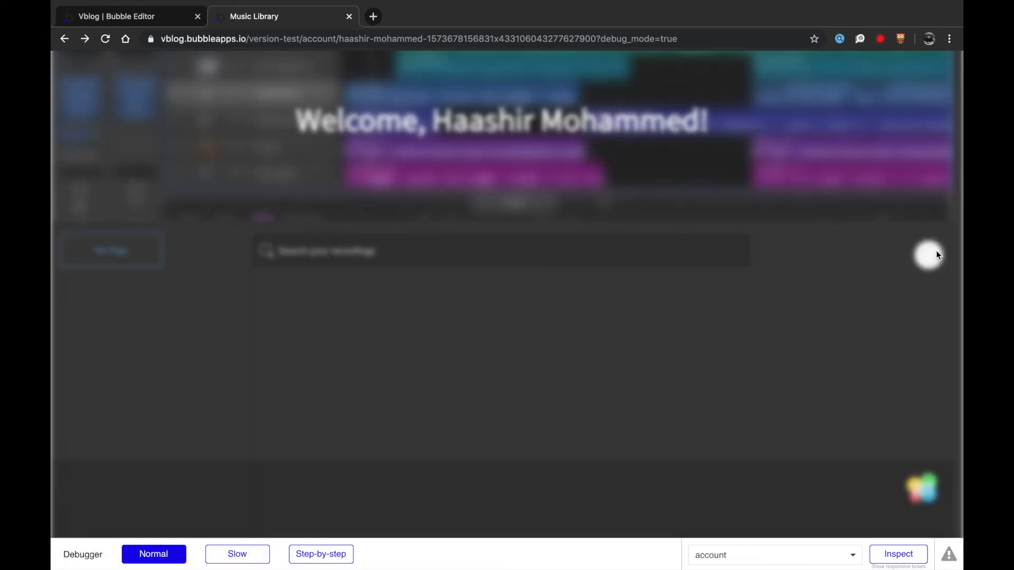
click(327, 233)
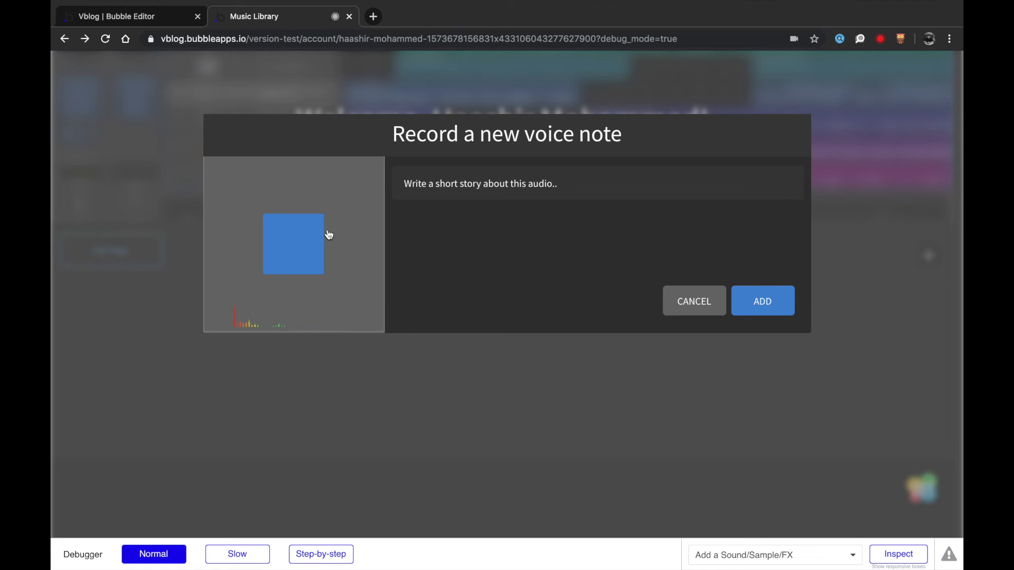
click(327, 234)
click(443, 189)
text(The first ever voice note)
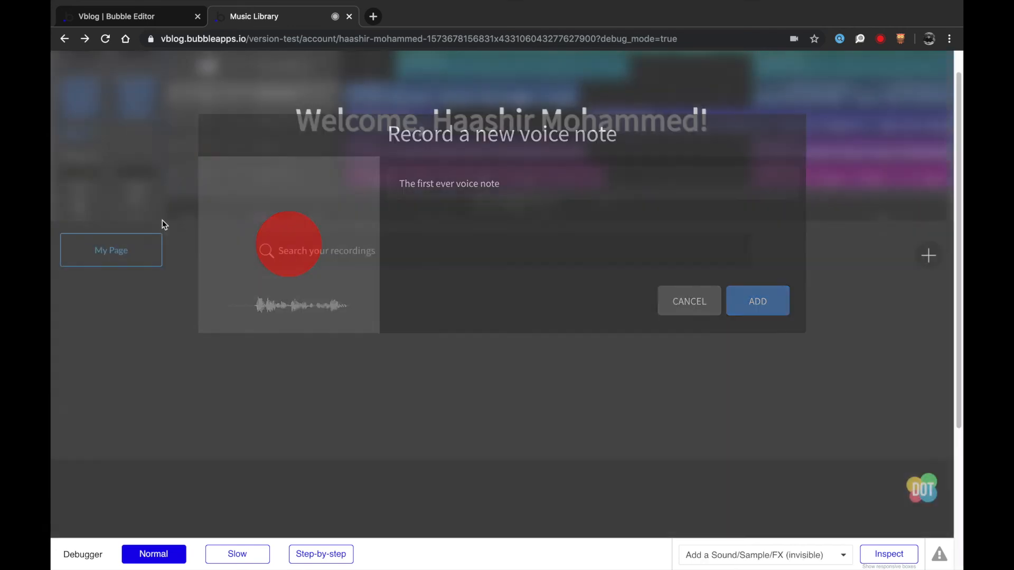
scroll(257, 344, down, 3)
scroll(257, 346, up, 2)
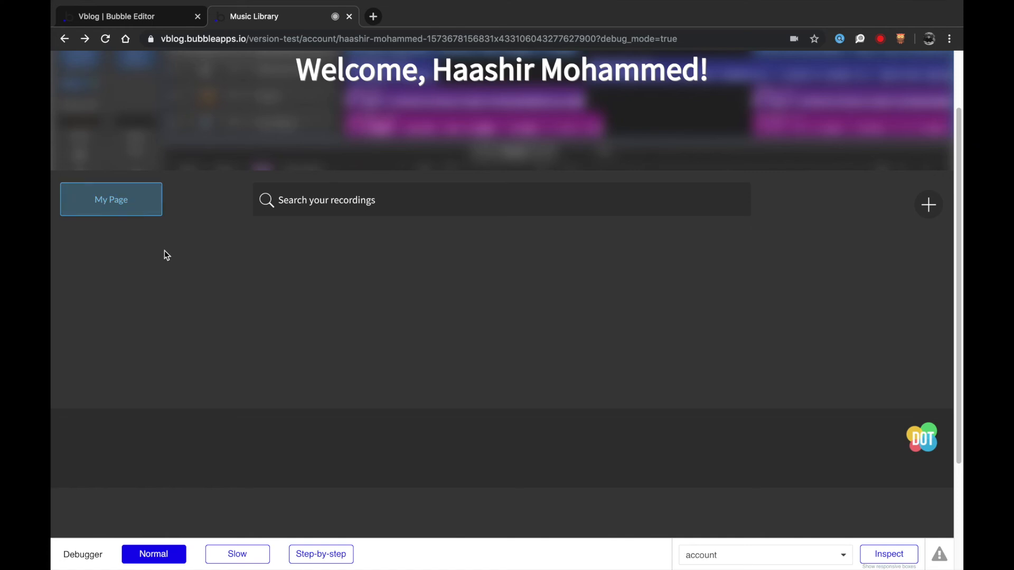
- Check the user's profile page, then return to the editor
click(129, 193)
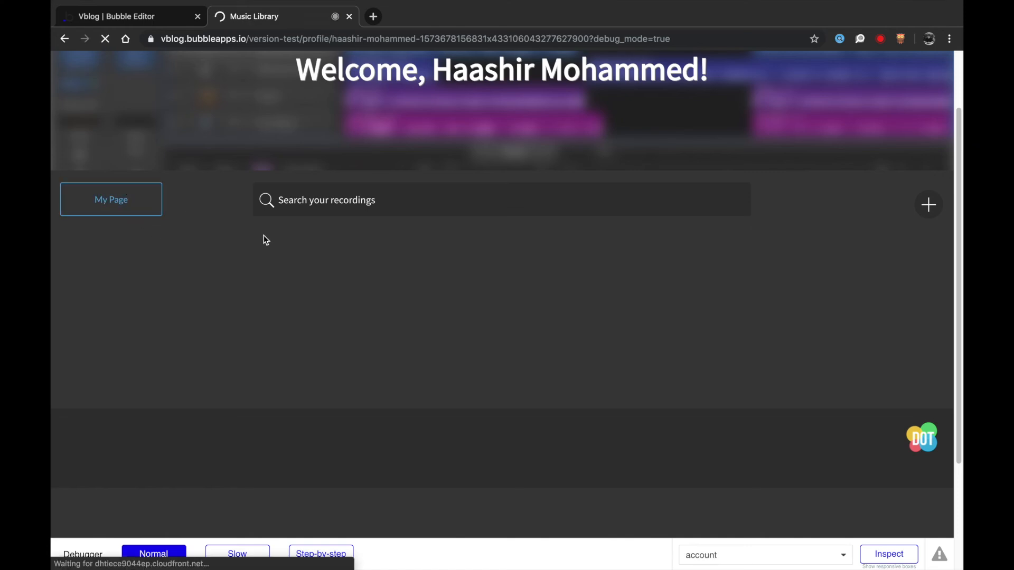
scroll(263, 237, down, 2)
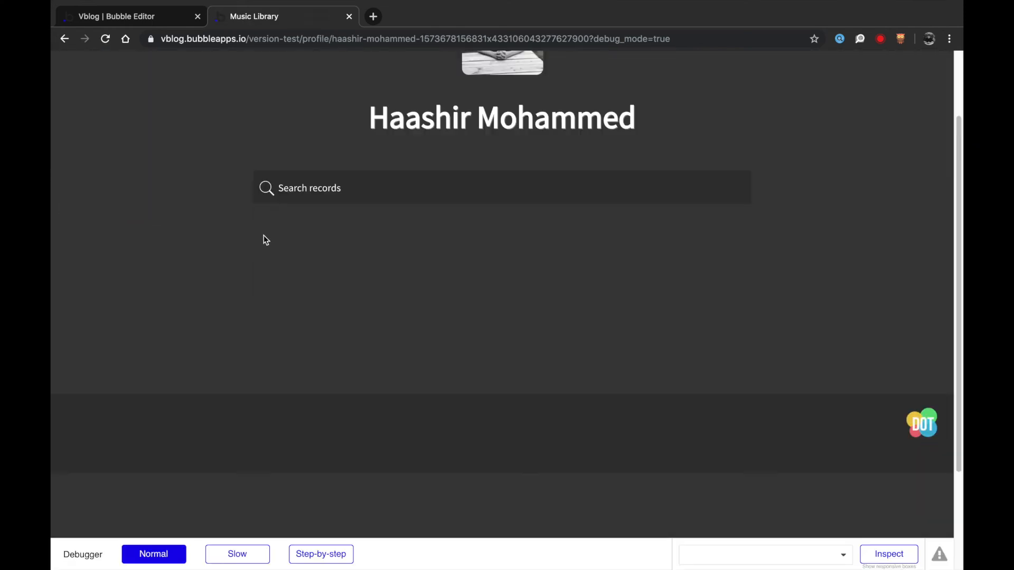
click(152, 23)
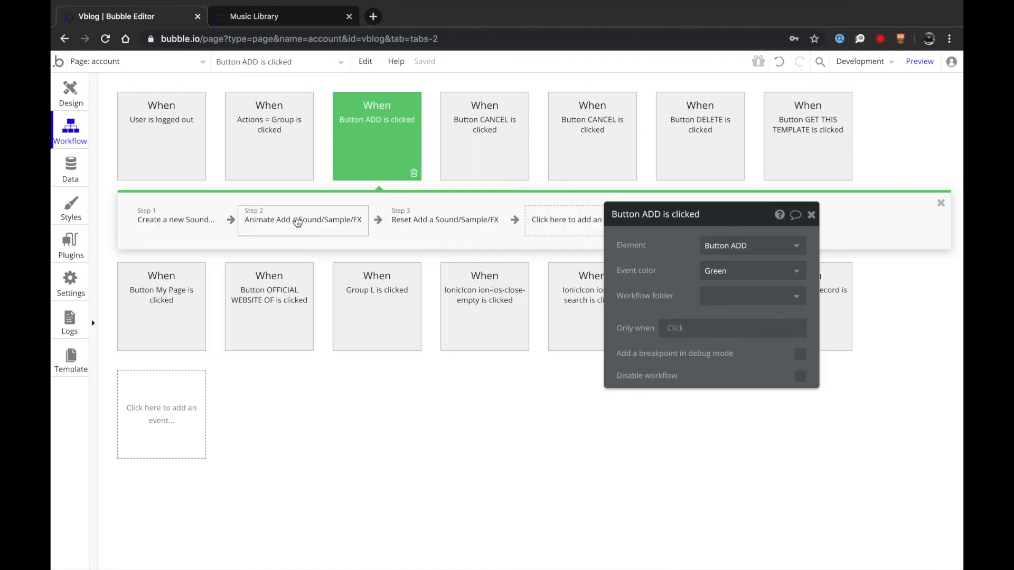
- Review the ADD workflow's Create a new Sound, Animate and Reset steps
click(183, 223)
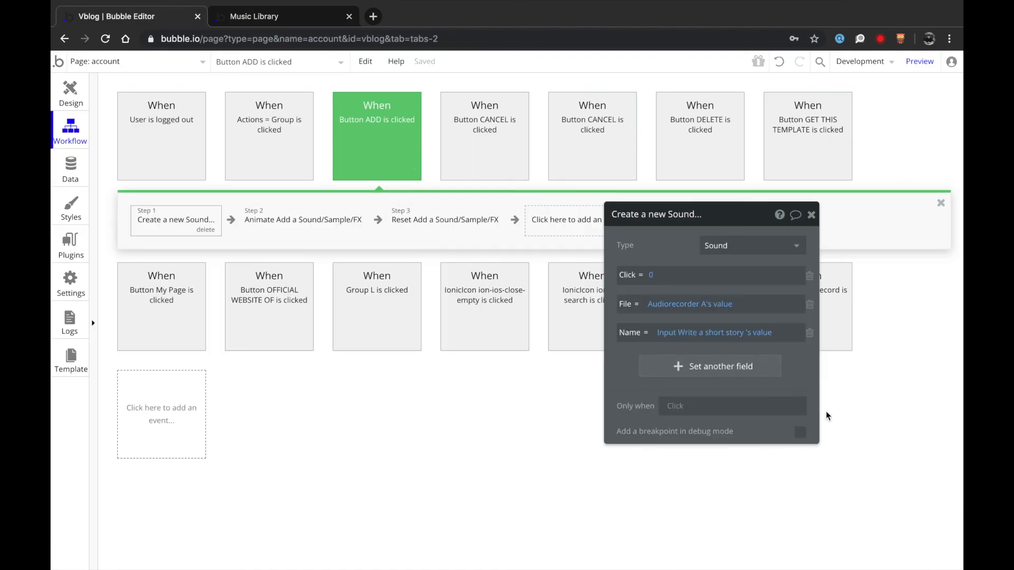
click(320, 219)
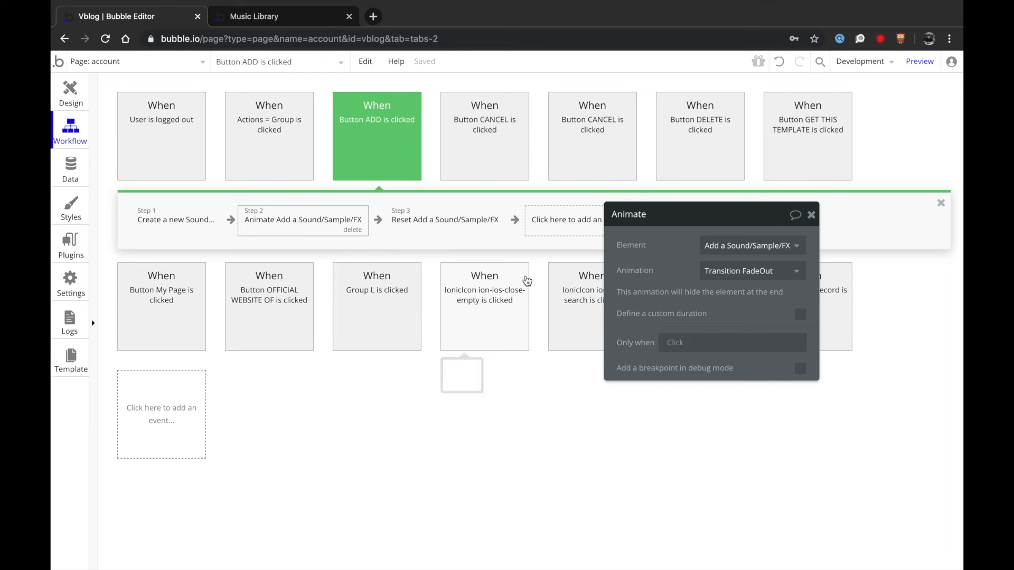
click(405, 228)
click(71, 94)
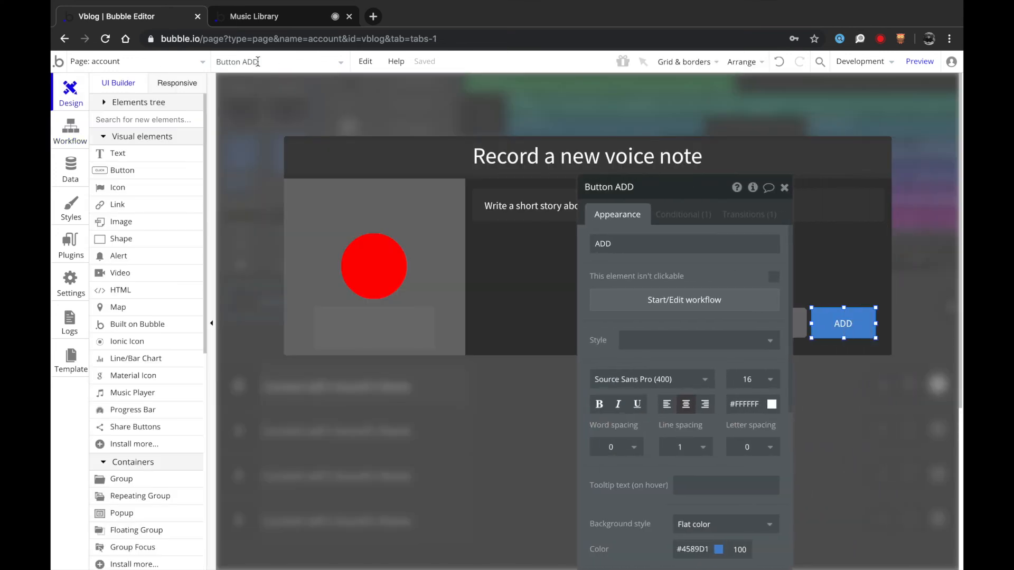
- Select the popup's ADD button, recheck its workflow, then bring up the Music Library app
click(257, 62)
click(400, 284)
click(409, 320)
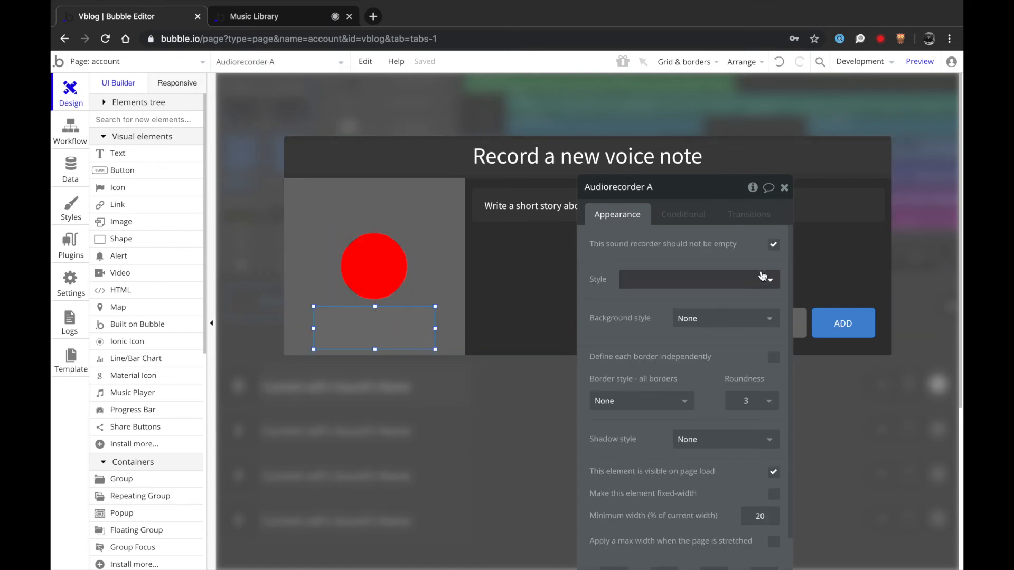
click(843, 324)
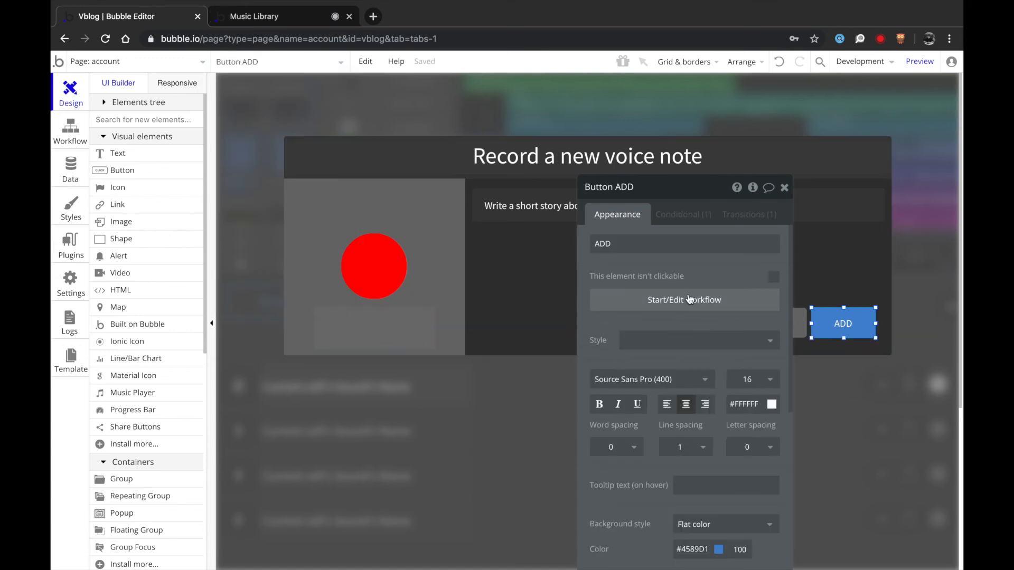
click(690, 299)
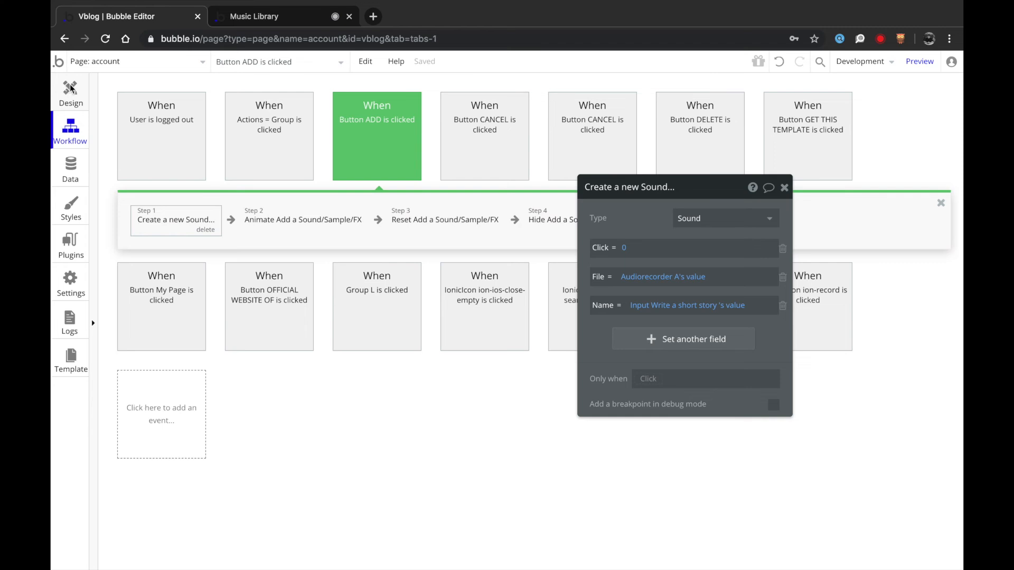
click(69, 93)
click(227, 27)
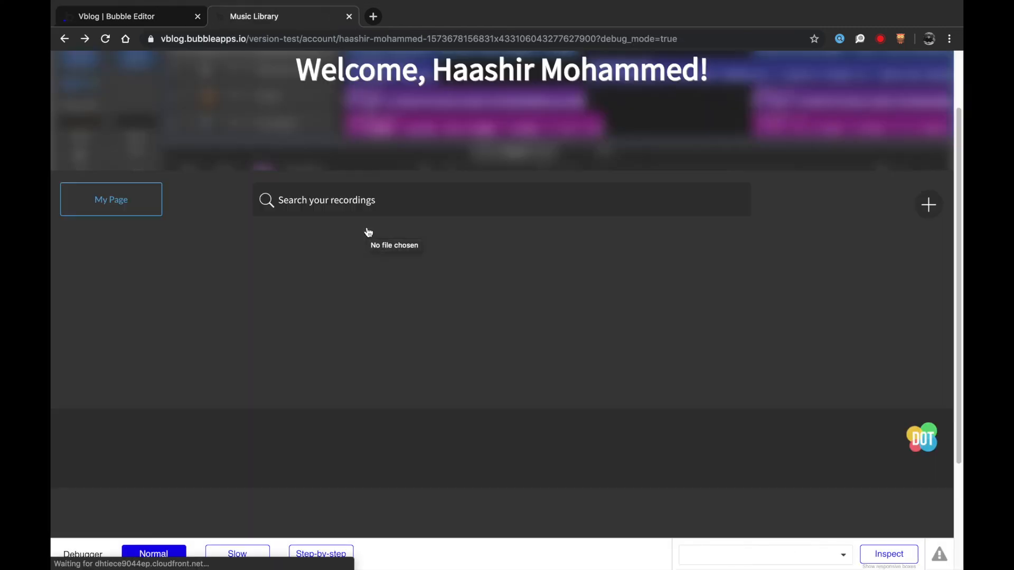
- Record a voice note with story 'gfsdgdfghdfg' and add it to the library
click(928, 205)
click(320, 234)
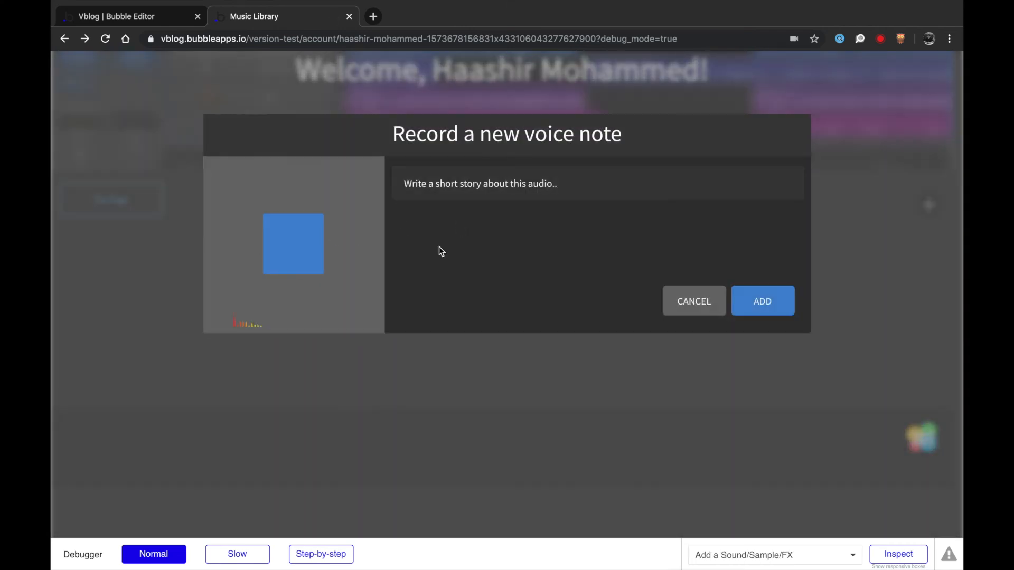
click(305, 266)
click(448, 196)
text(gfsdgdfghdfg)
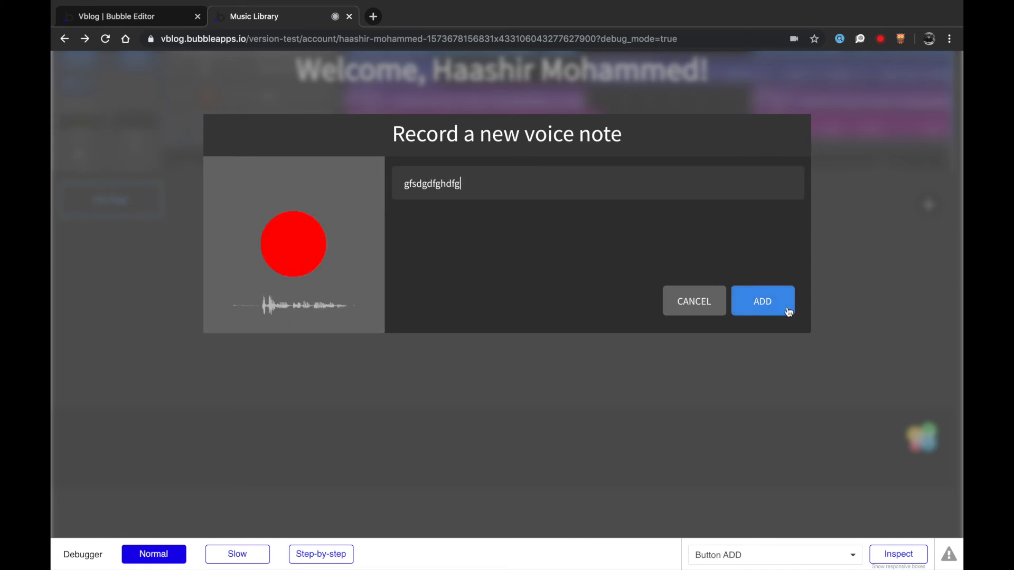
click(778, 305)
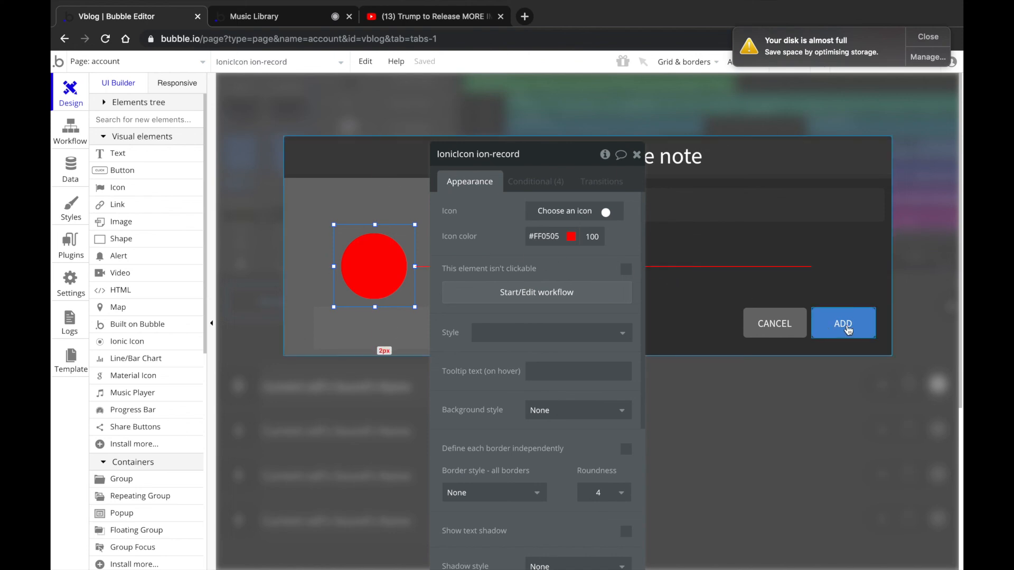
- Insert an 'Upload content of Audiorecorder A' action as Step 1 of the ADD workflow
click(860, 290)
click(941, 38)
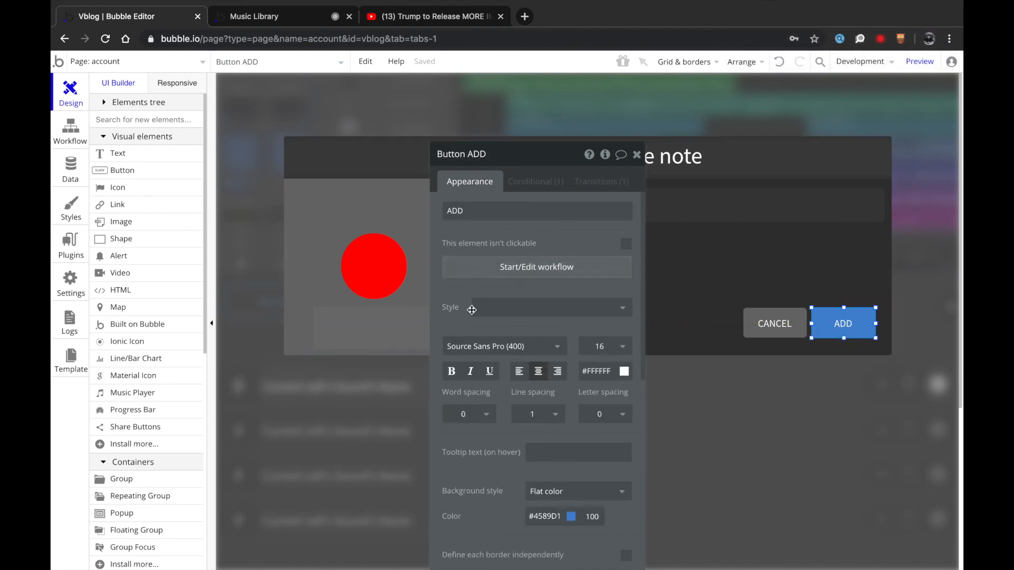
click(518, 275)
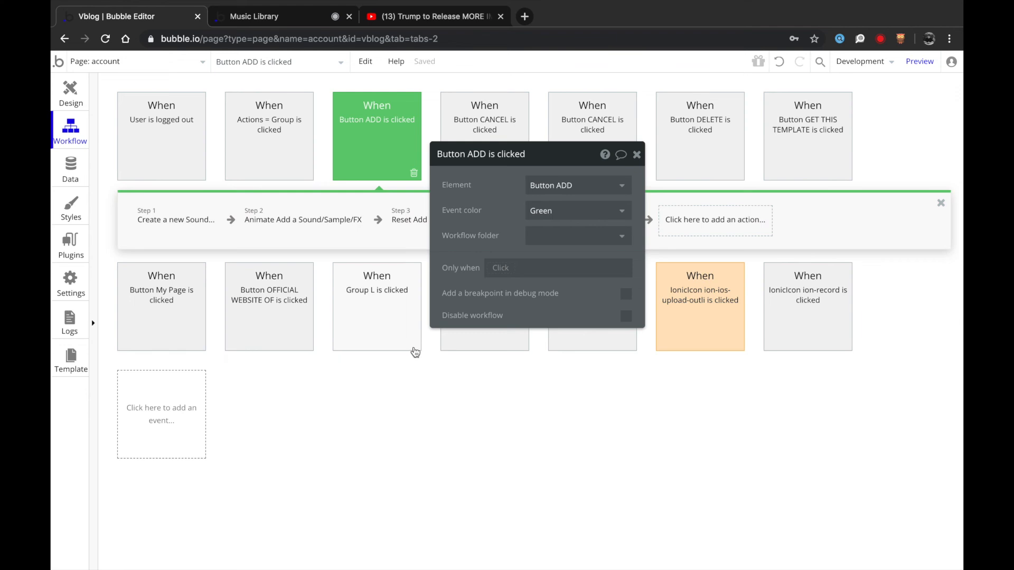
click(168, 222)
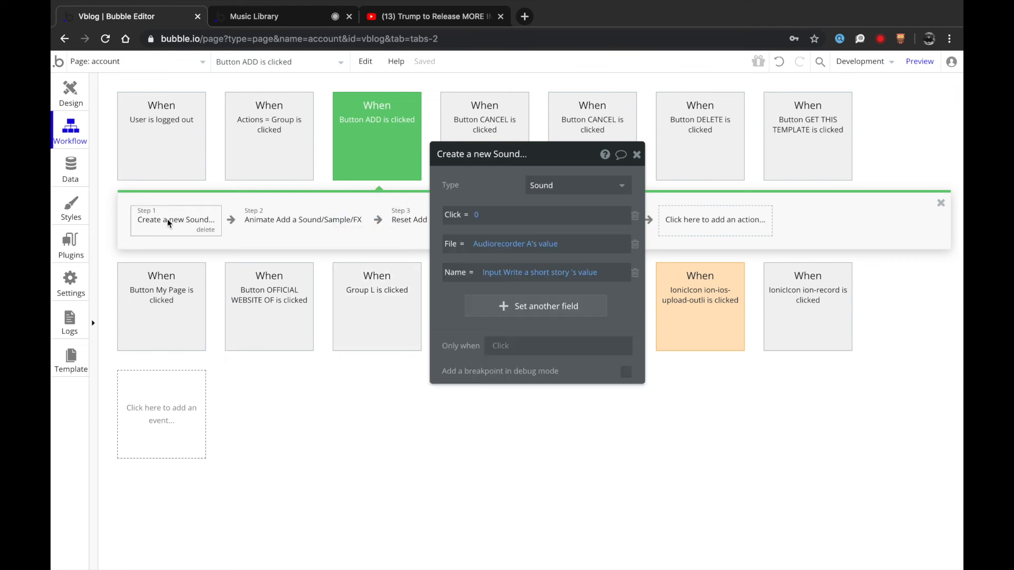
click(231, 222)
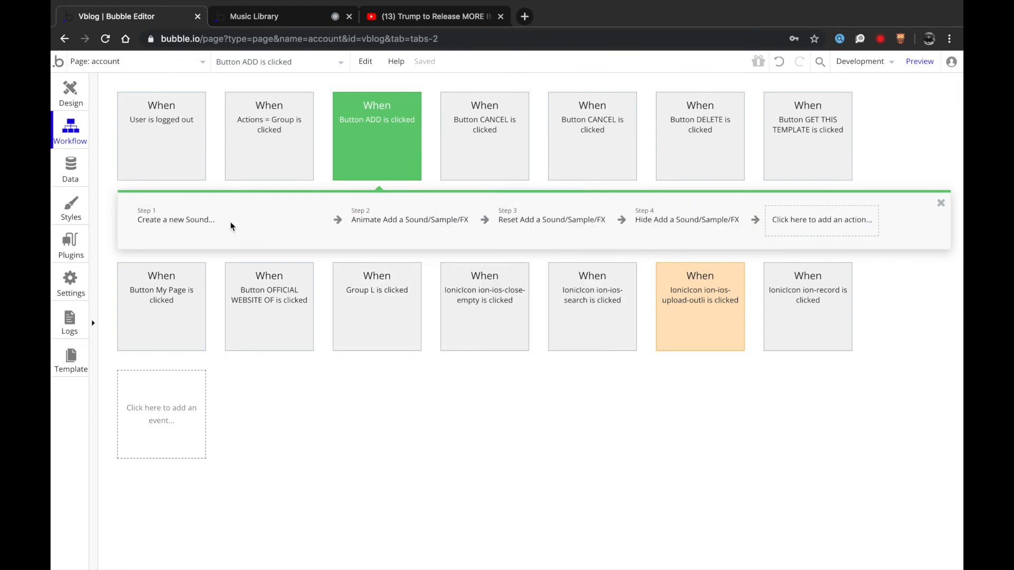
mouse_move(307, 406)
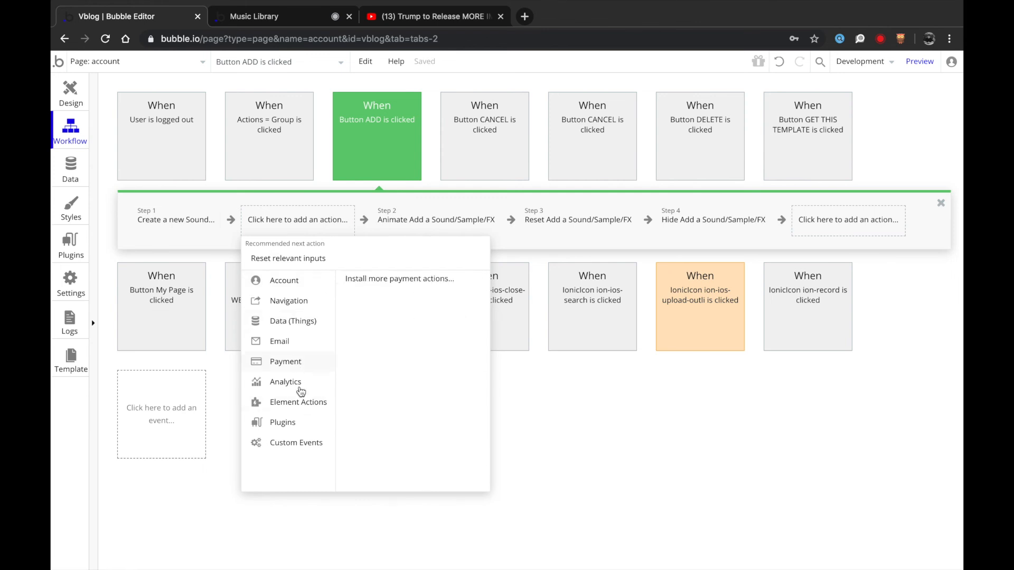
click(433, 486)
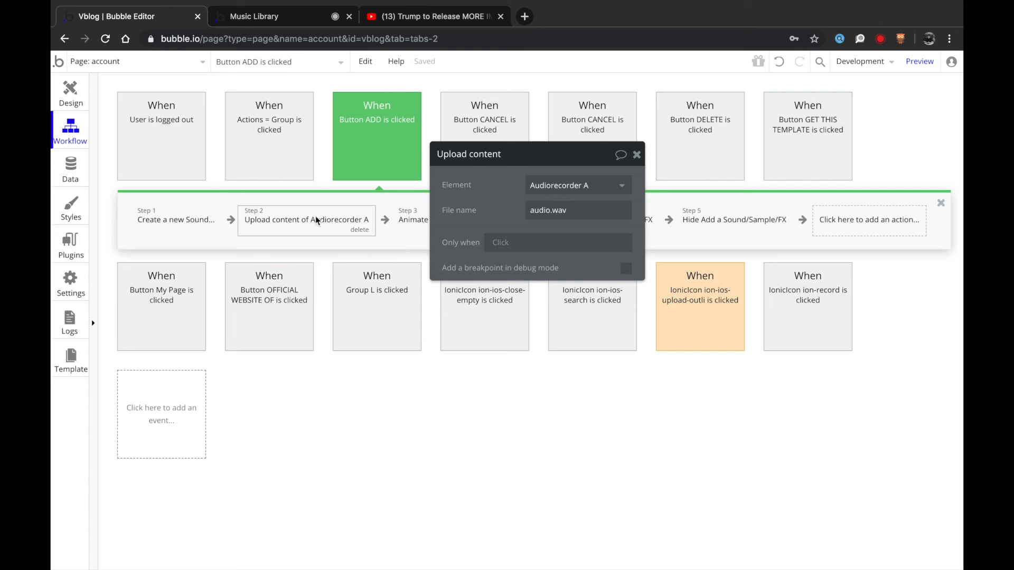
key(Delete)
click(160, 217)
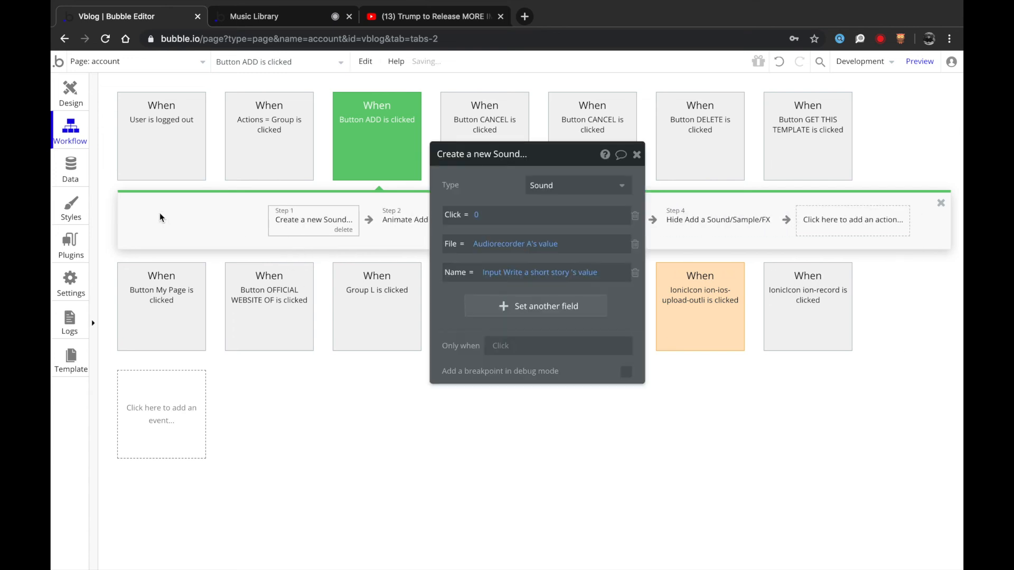
- Set the new Sound's File to Result of step 1
click(318, 212)
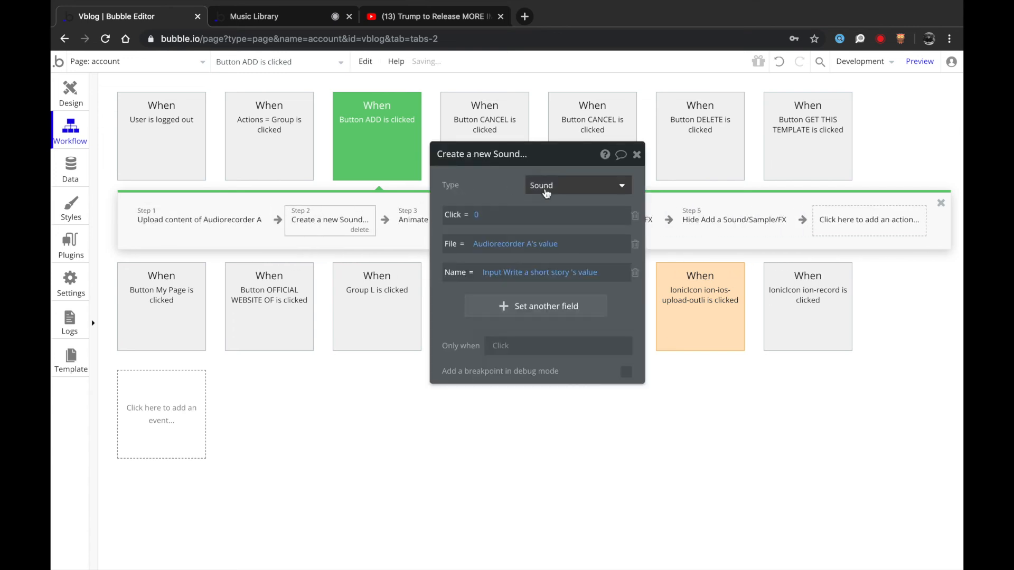
click(507, 251)
click(516, 296)
click(500, 195)
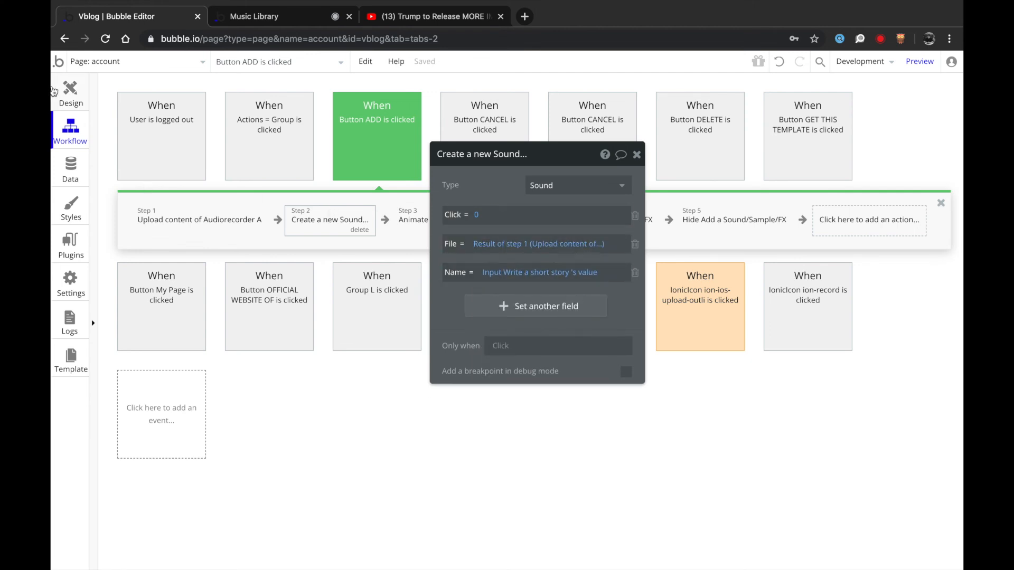
click(63, 95)
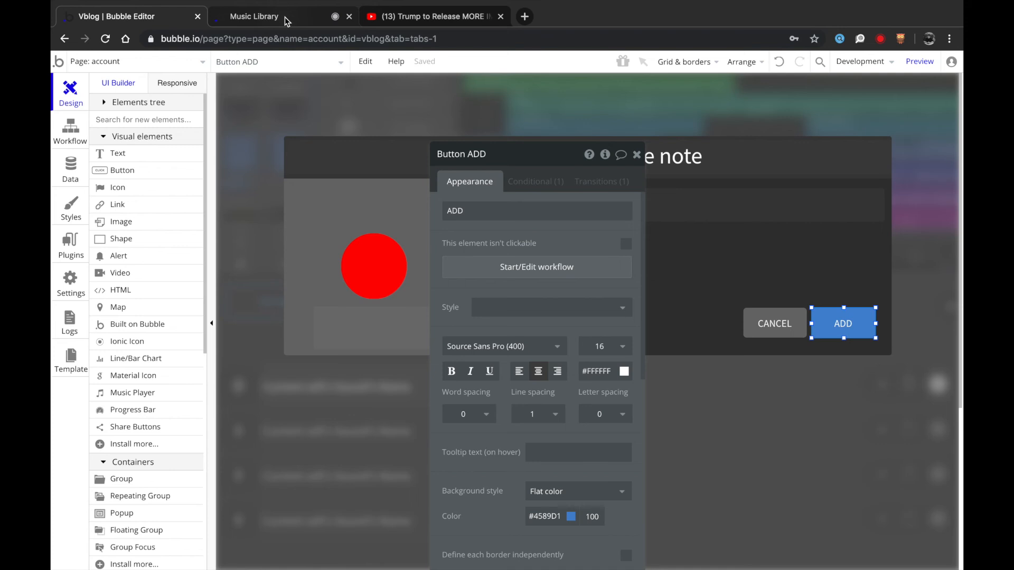
- Switch to the profile page and draw a new button at the top right of its header
click(638, 156)
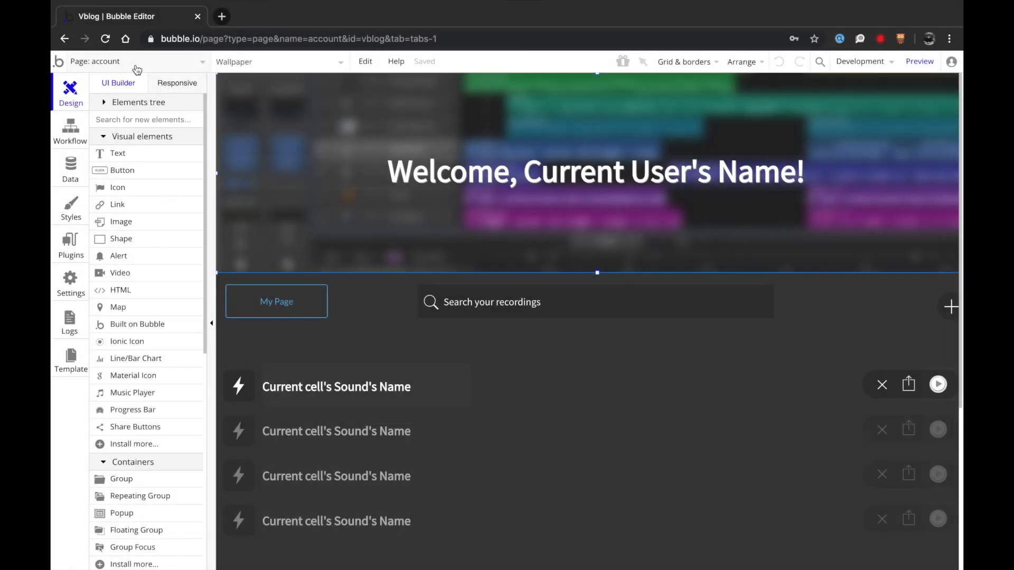
click(136, 64)
click(160, 127)
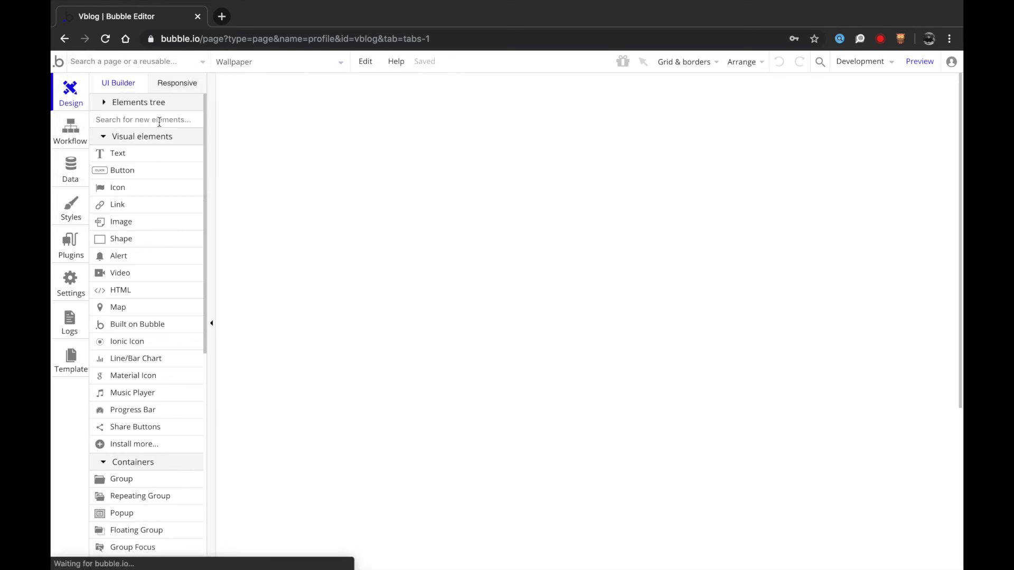
click(469, 173)
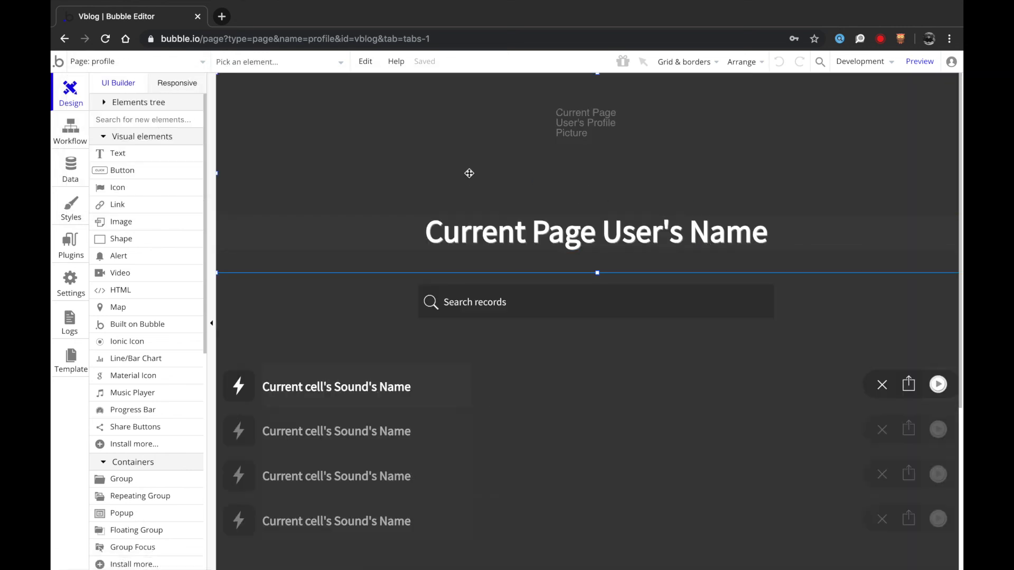
click(117, 179)
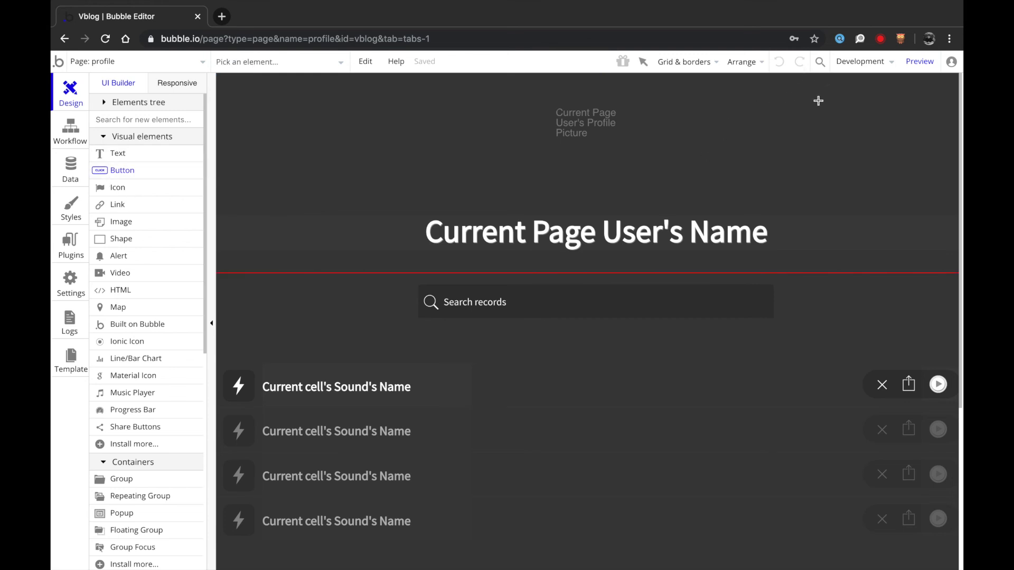
drag(891, 131, 898, 135)
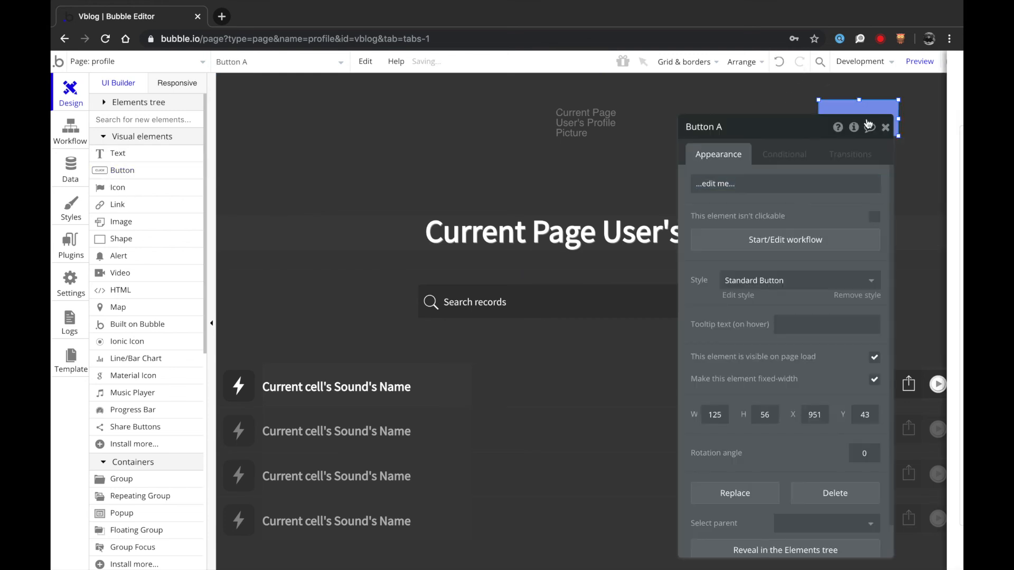
- Label the new button 'Share', apply Transparent Button style and resize it to 109×38
click(871, 125)
click(824, 548)
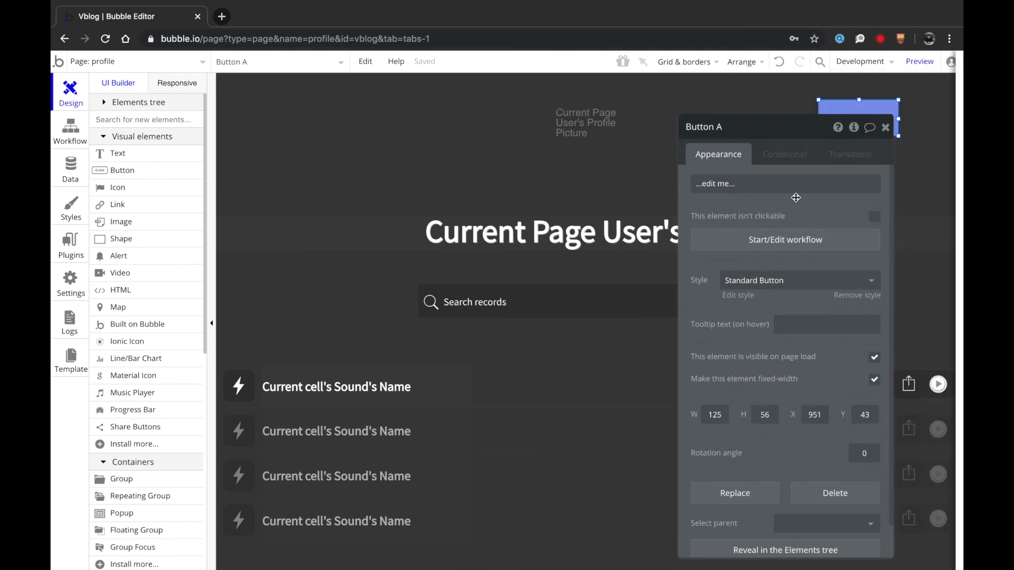
drag(792, 124, 617, 116)
click(630, 176)
key(ctrl+a)
text(Share)
click(597, 274)
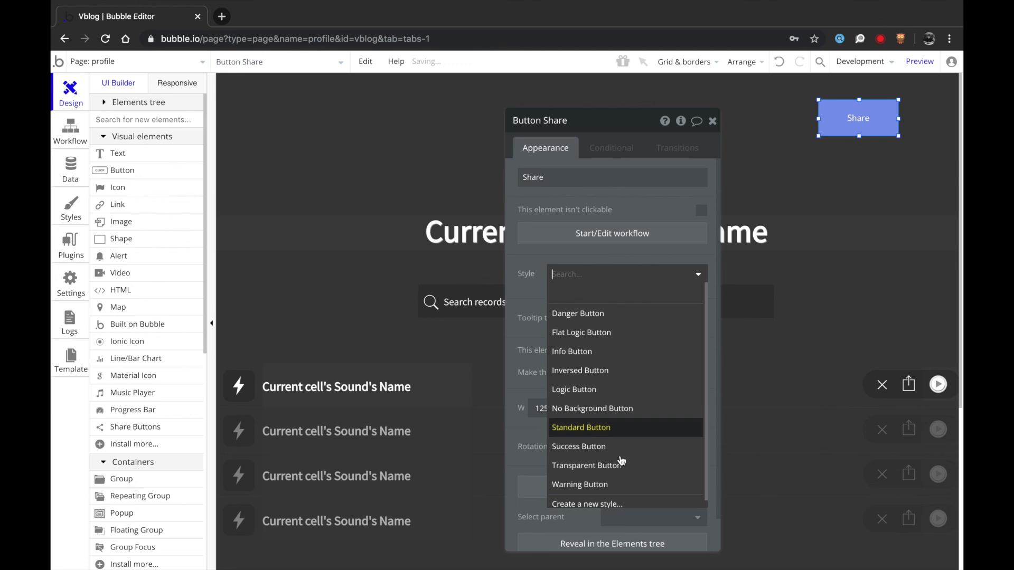
click(607, 466)
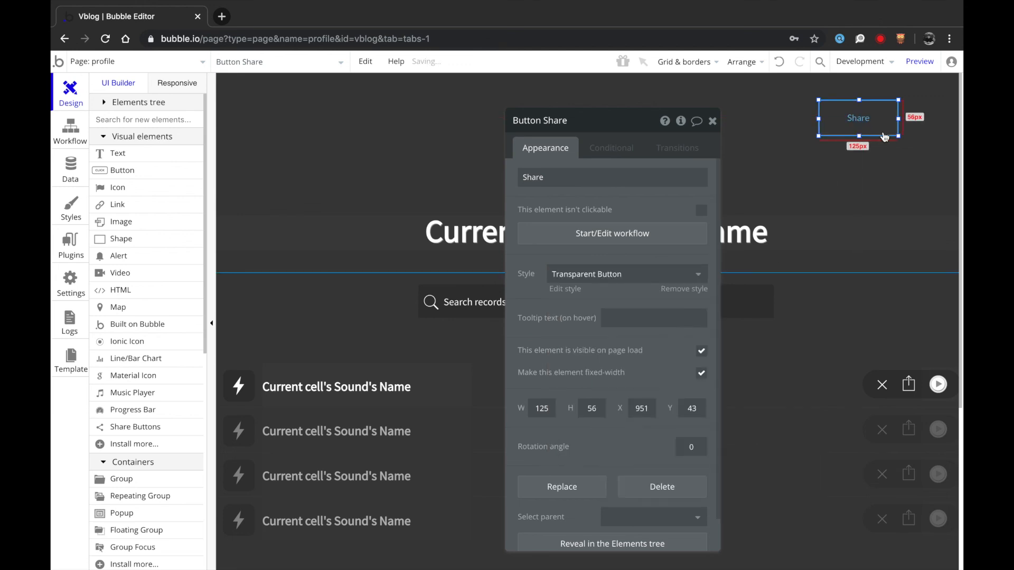
drag(899, 135, 886, 105)
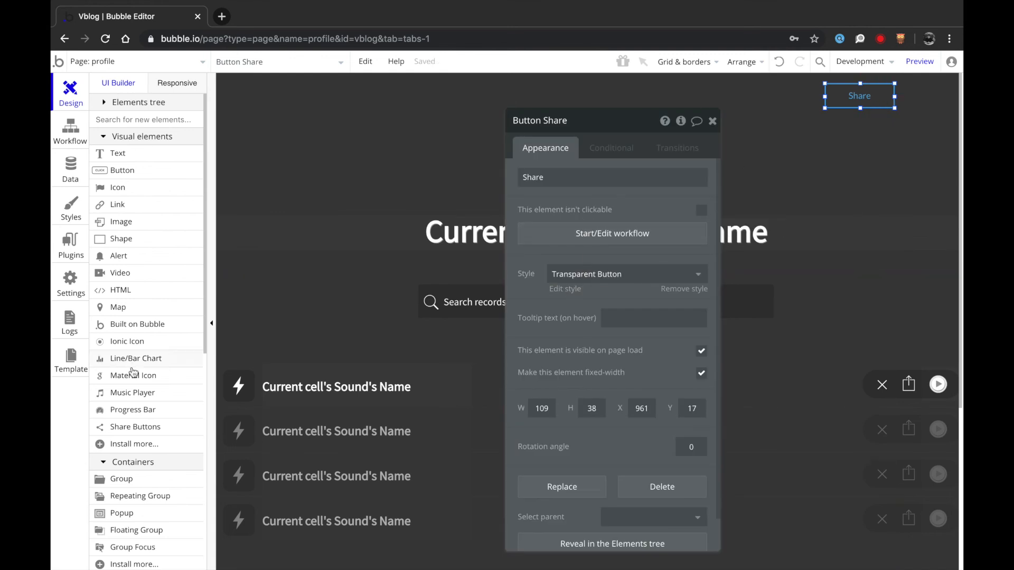
scroll(136, 494, down, 1)
- Create a popup on the profile page with a text box reading 'Share Page'
click(138, 483)
drag(439, 180, 719, 525)
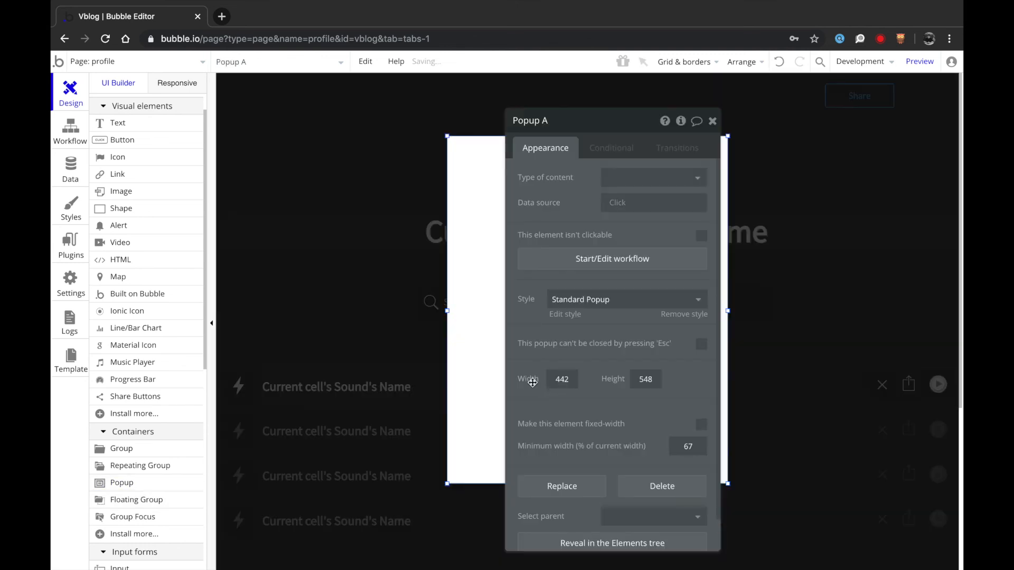
click(135, 126)
drag(491, 163, 689, 231)
text(Share)
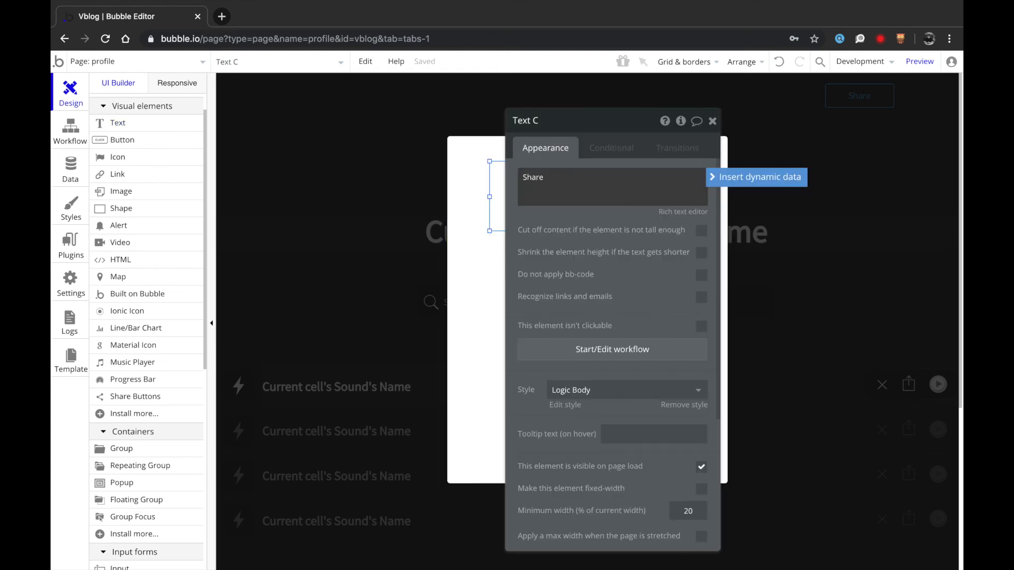
text( Page)
- Style the 'Share Page' title as Centered Title Medium, centre it horizontally and make it 52px tall
click(584, 390)
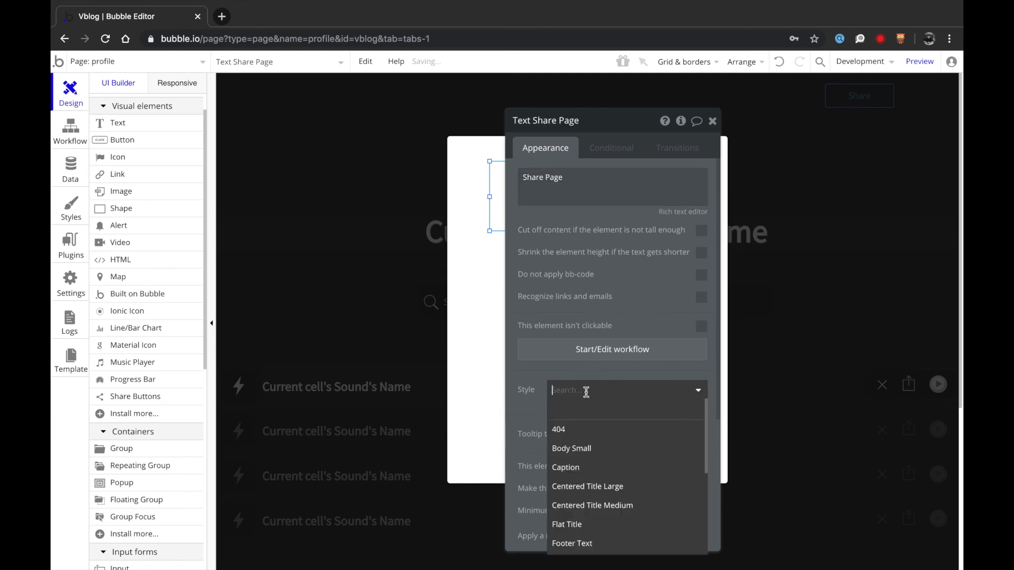
scroll(581, 515, down, 3)
scroll(587, 507, up, 4)
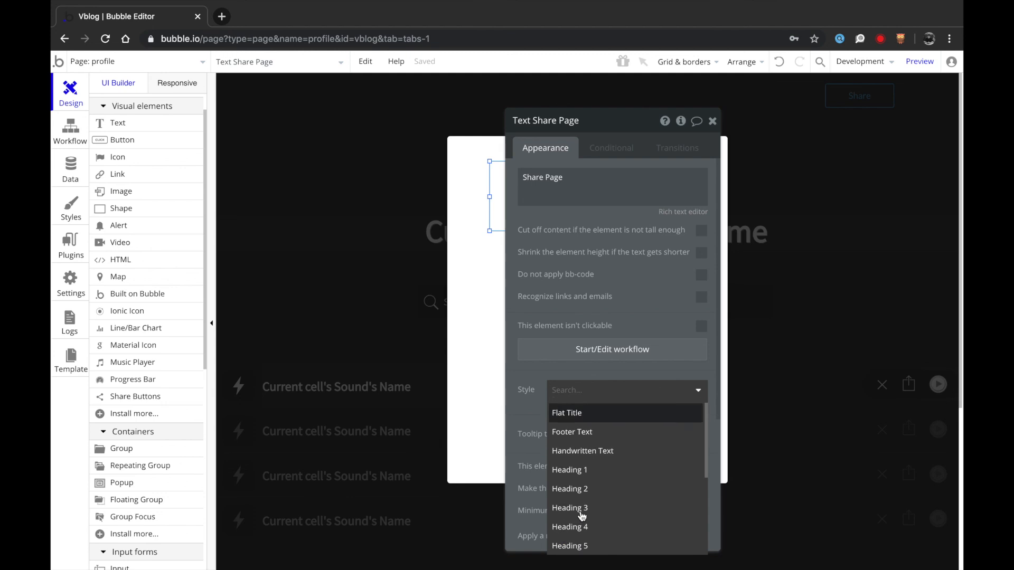
click(596, 482)
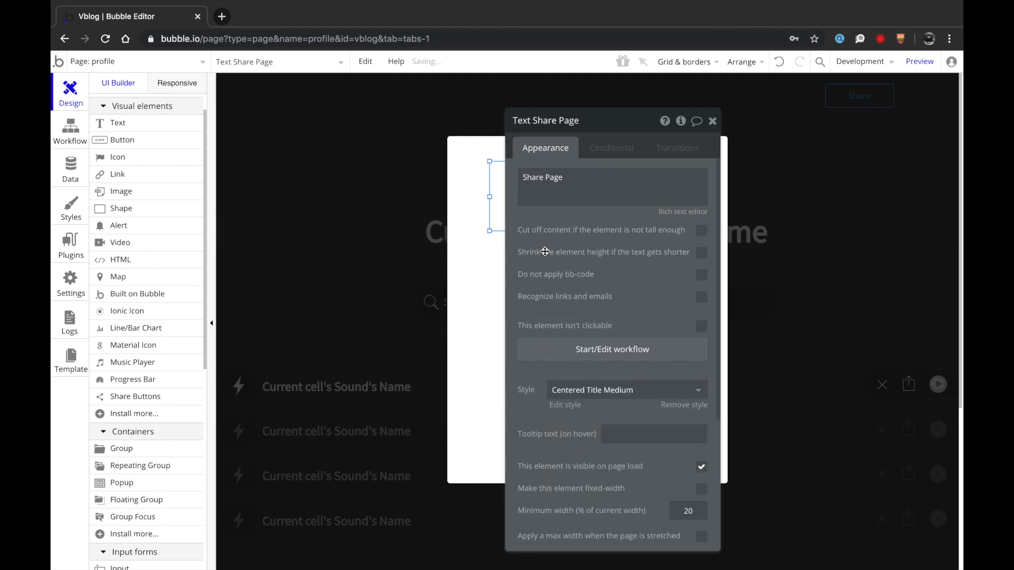
right_click(601, 188)
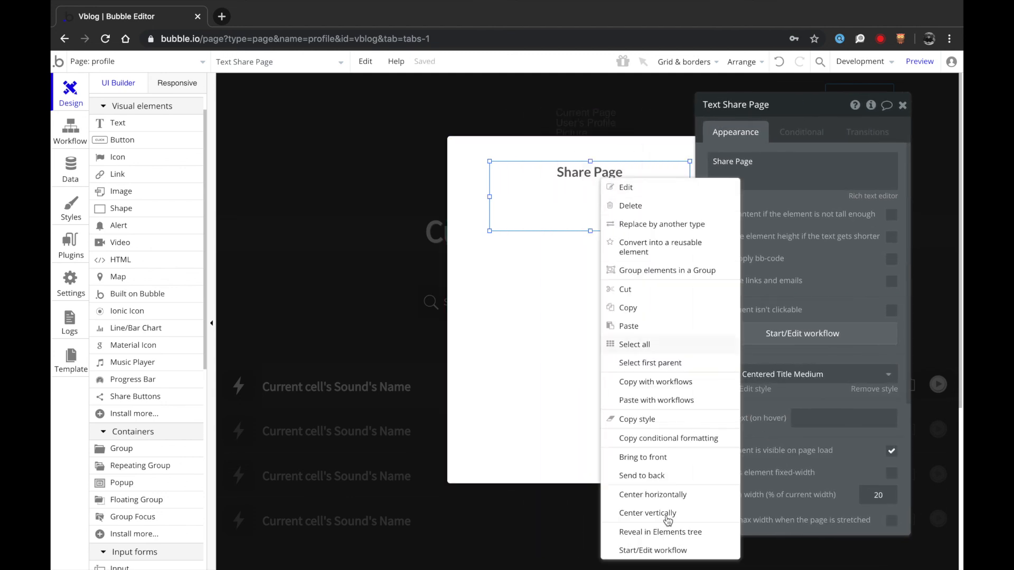
click(664, 501)
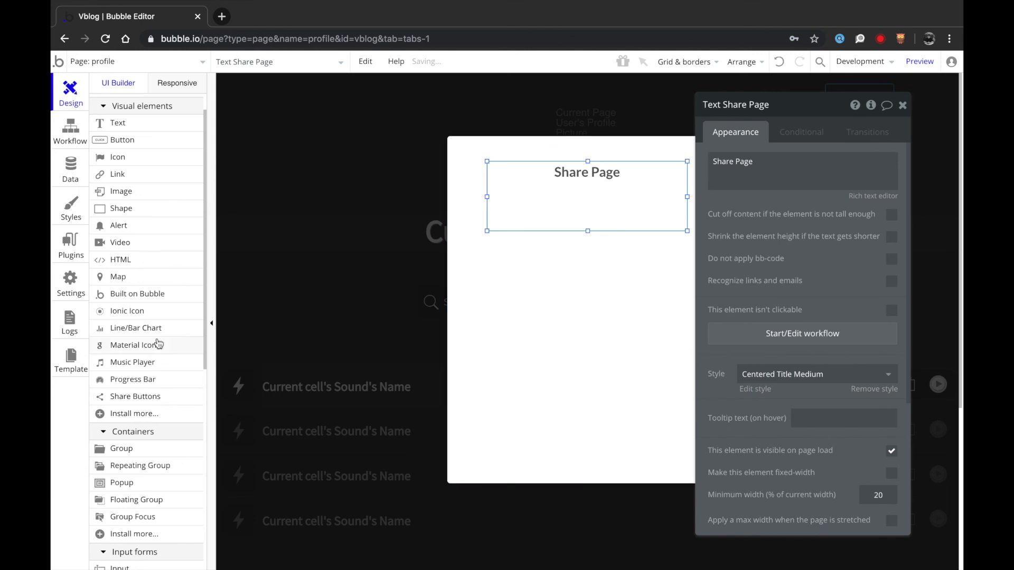
drag(588, 230, 588, 202)
key(Up)
key(Up)
key(Down)
key(Down)
key(Down)
key(Down)
- Search the visual elements for 'in' to find the Input element
scroll(195, 351, up, 1)
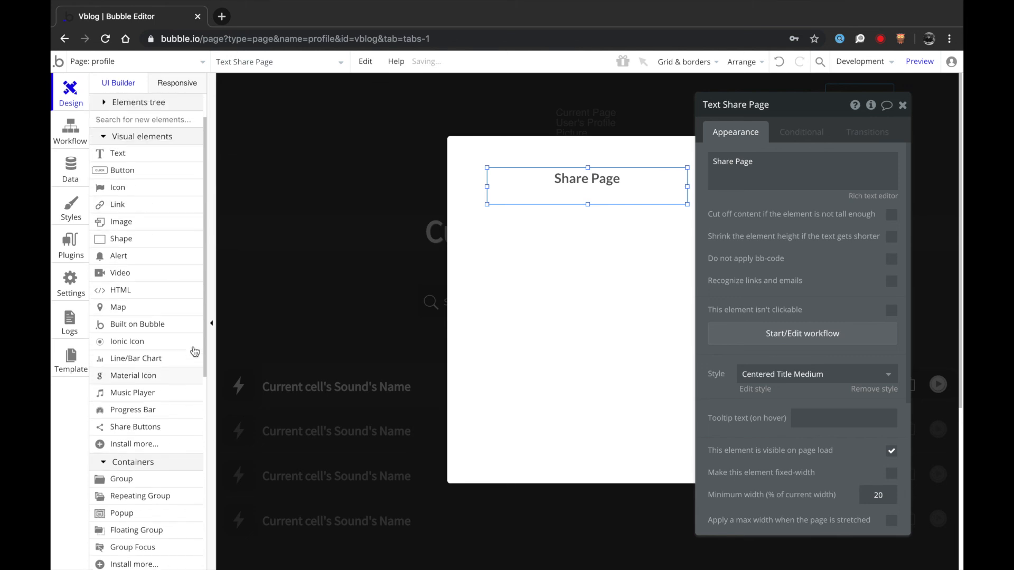
text(pag)
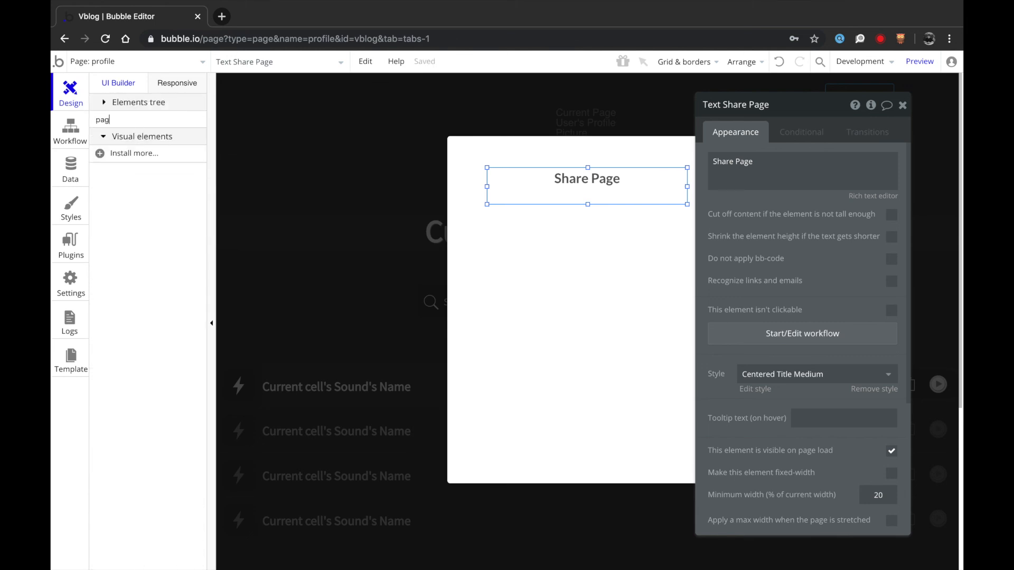
key(BackSpace)
text(in)
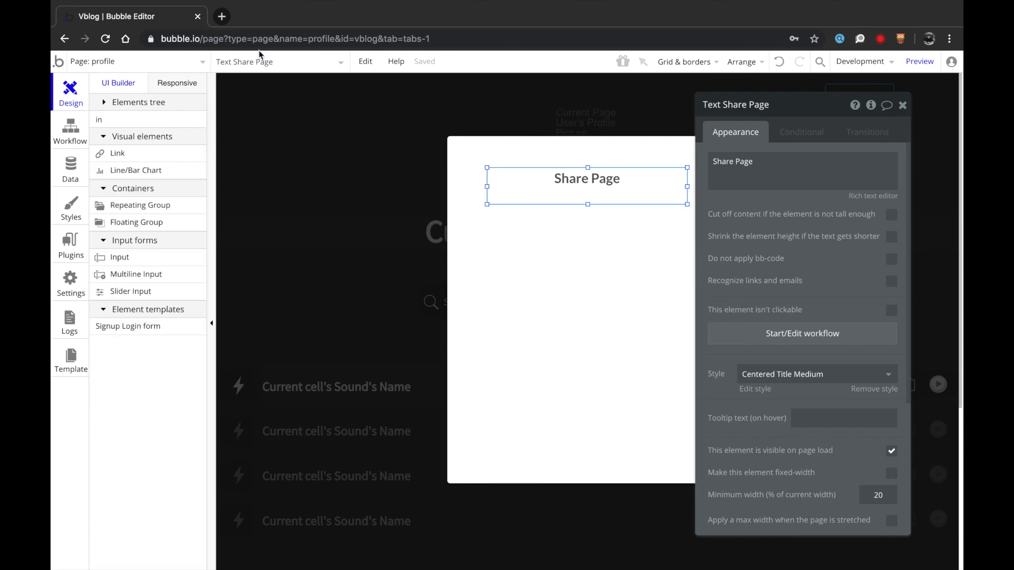
- Draw an input below the Share Page title, widen it across the popup and centre it
click(152, 255)
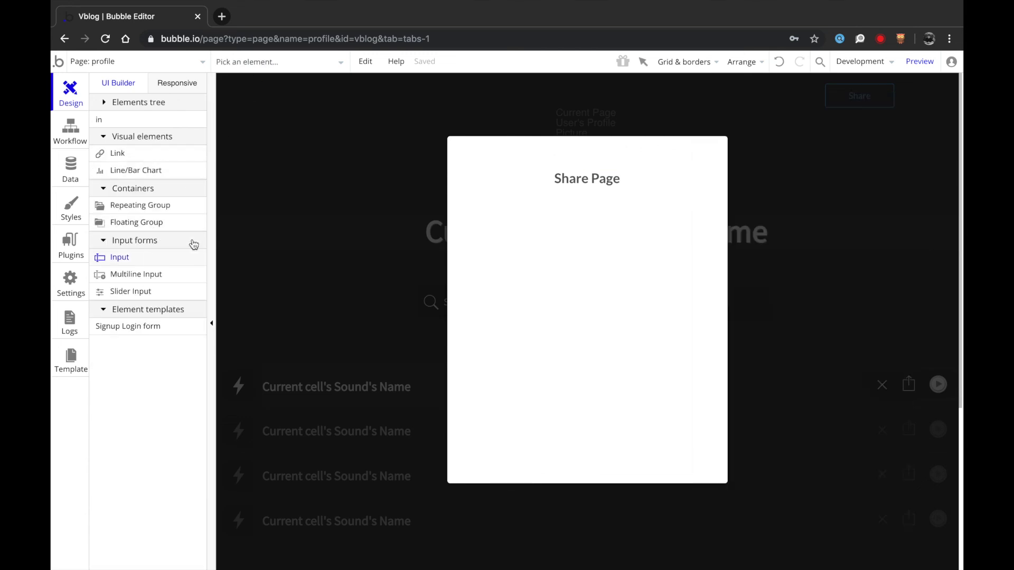
drag(492, 238, 598, 277)
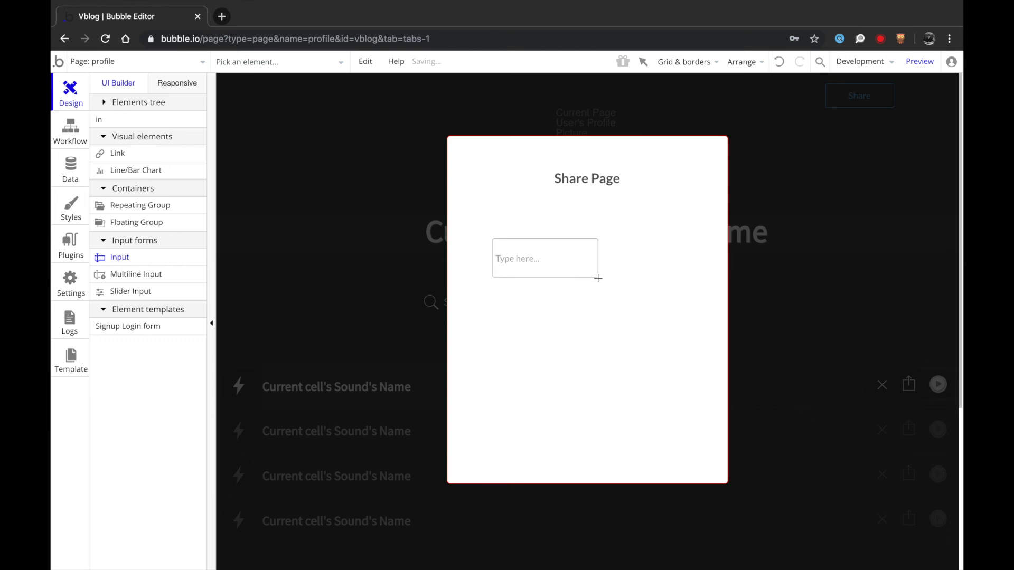
drag(525, 258, 520, 243)
drag(594, 242, 688, 237)
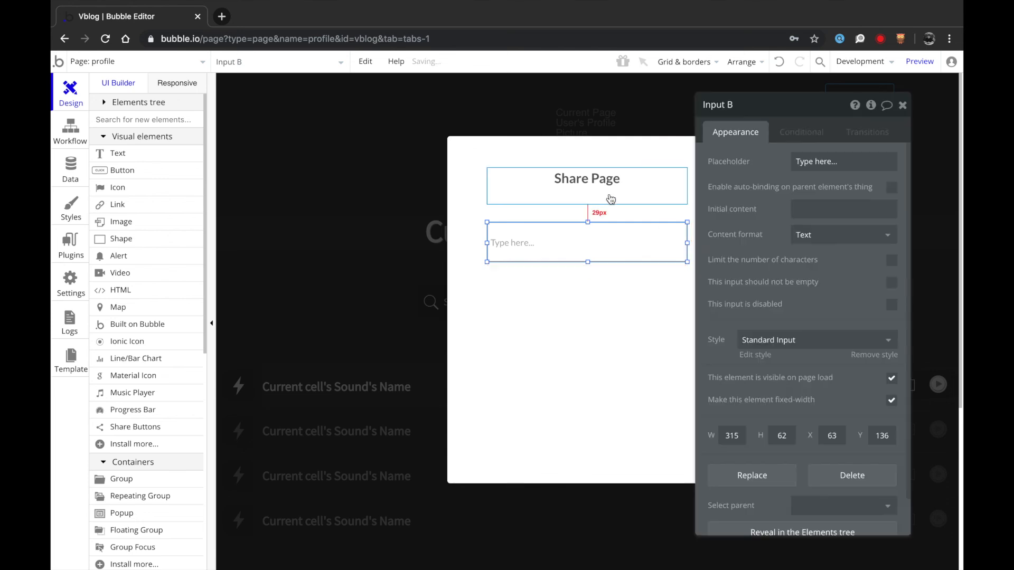
right_click(588, 261)
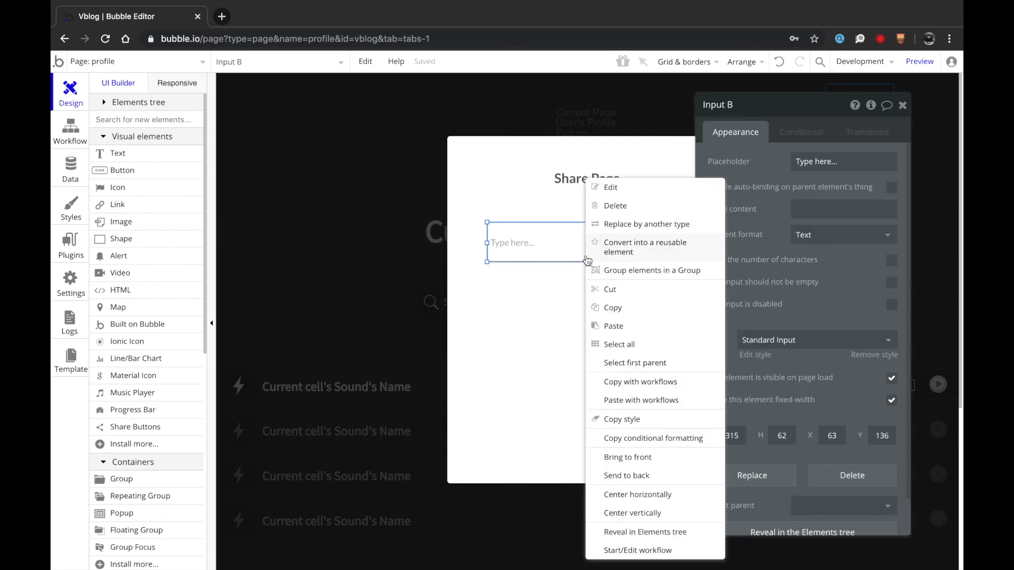
click(607, 494)
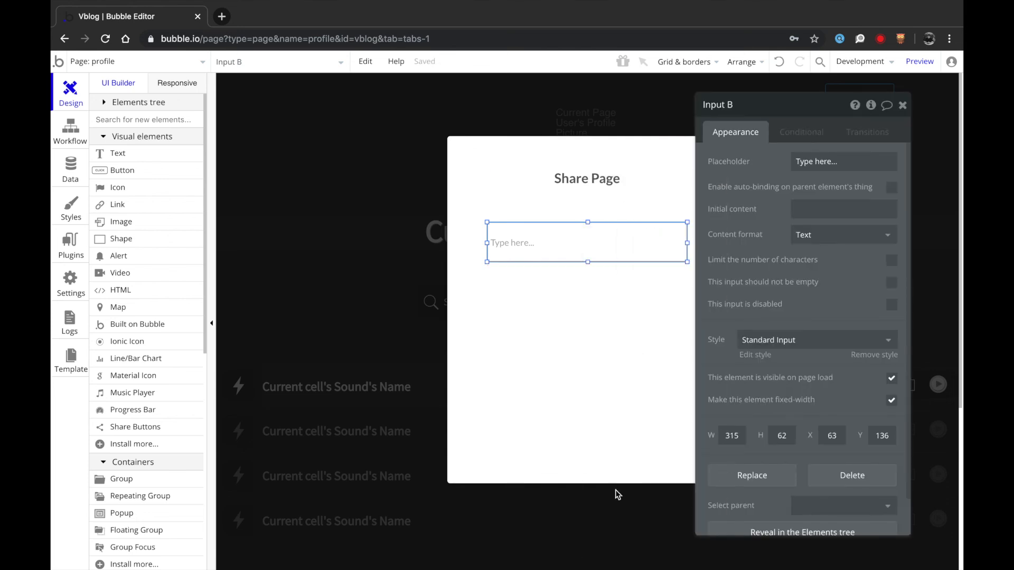
- Shorten the Share Page popup by raising its bottom edge
click(571, 196)
click(558, 241)
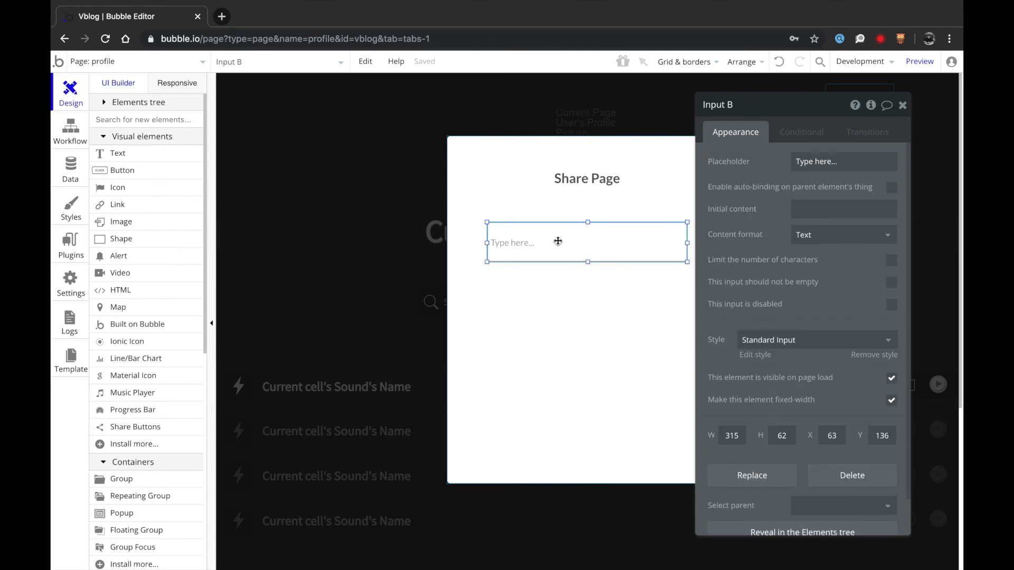
click(582, 287)
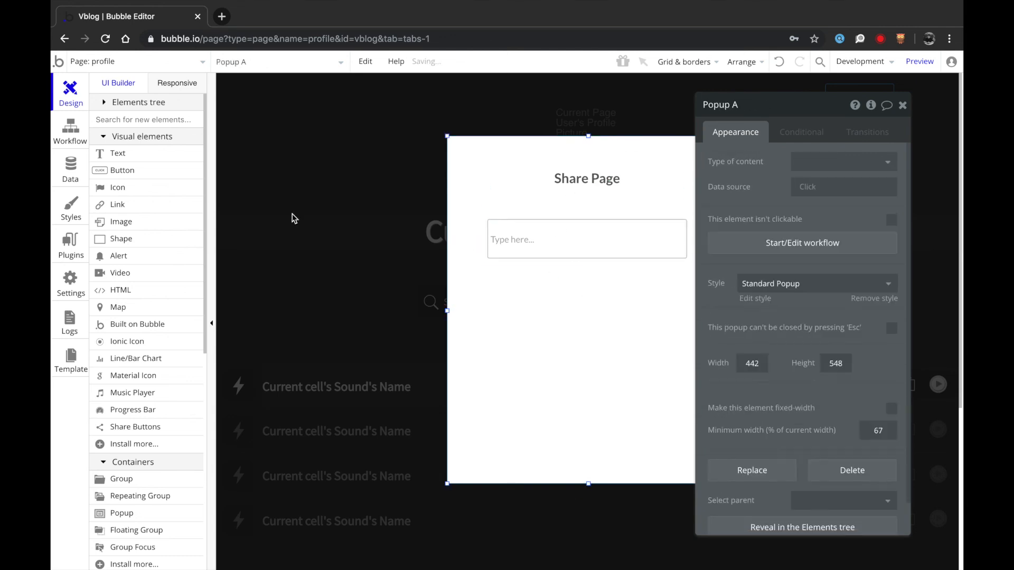
drag(587, 485, 588, 360)
- Set the input's placeholder and make its initial content Current Page User's link
click(545, 241)
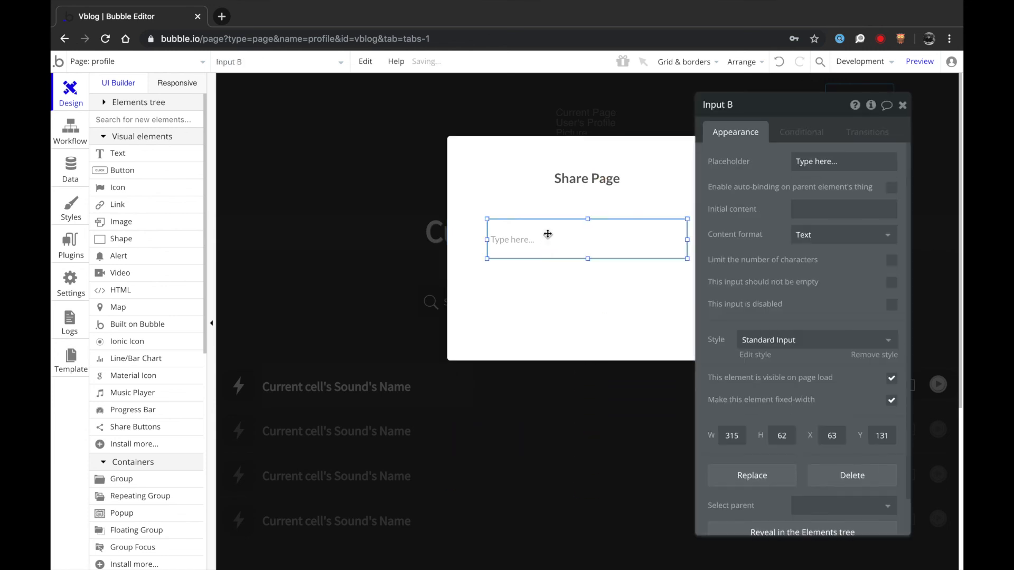
click(824, 161)
text(Co)
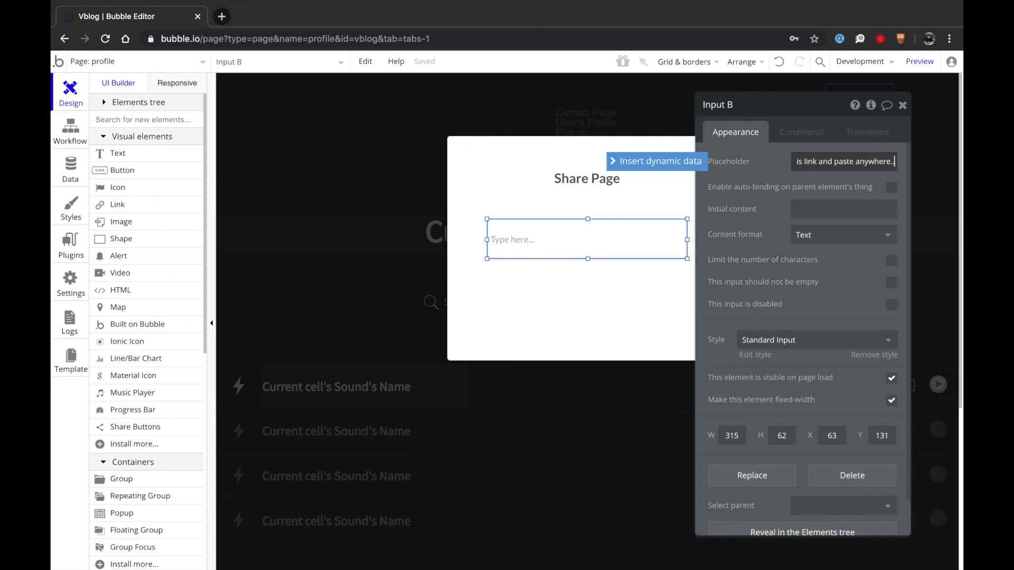
click(816, 212)
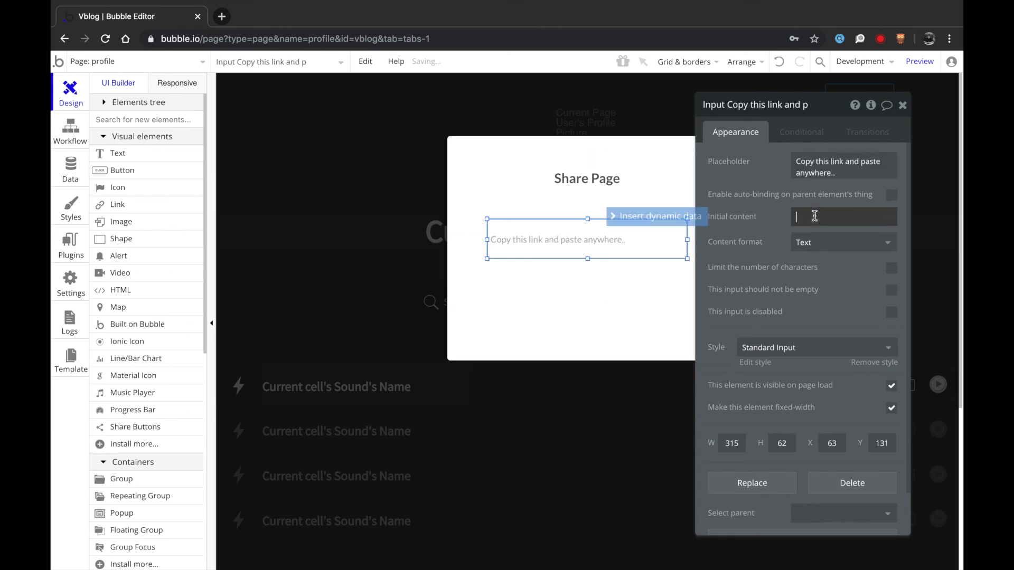
click(685, 220)
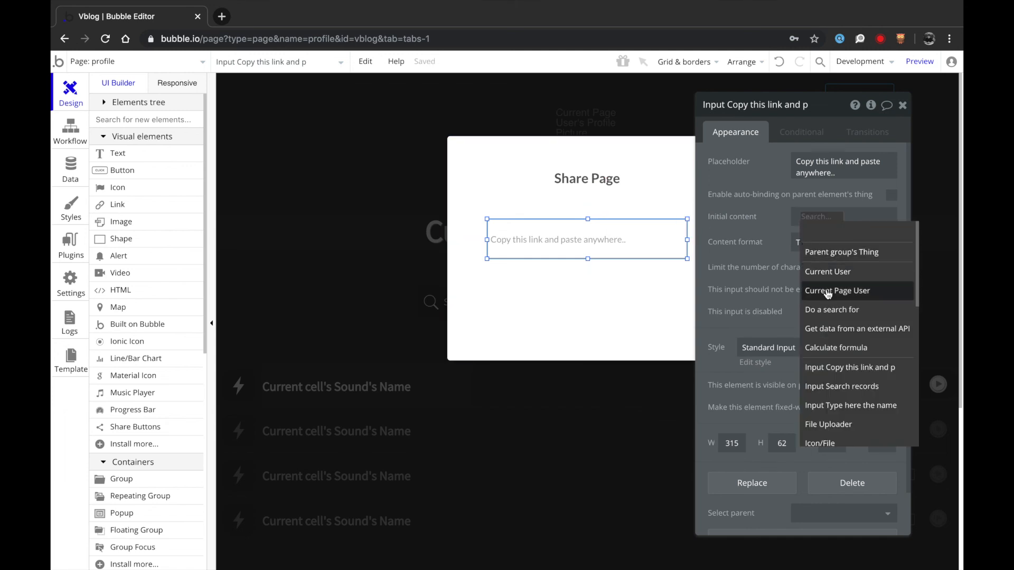
click(828, 295)
scroll(840, 359, down, 3)
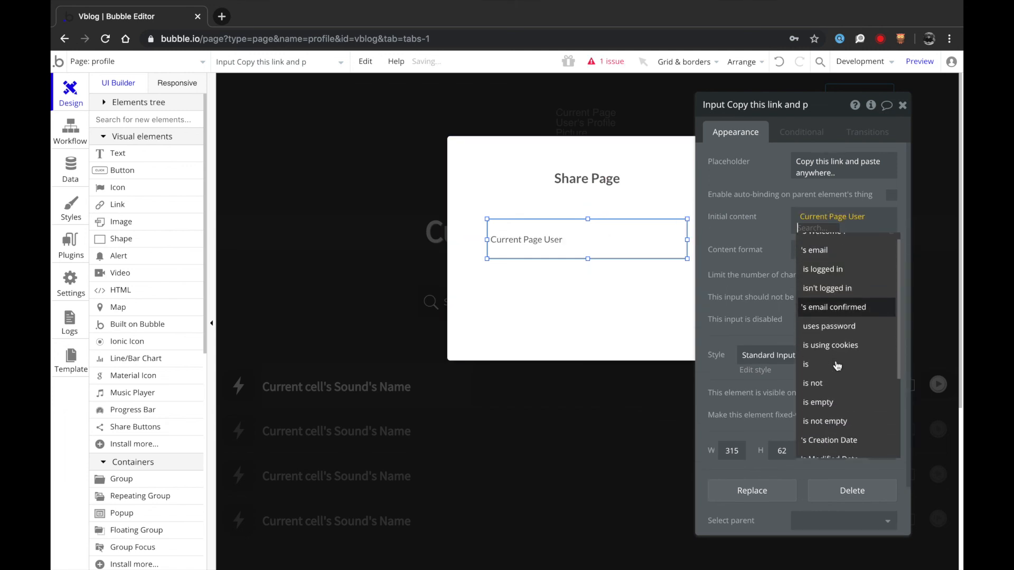
click(818, 408)
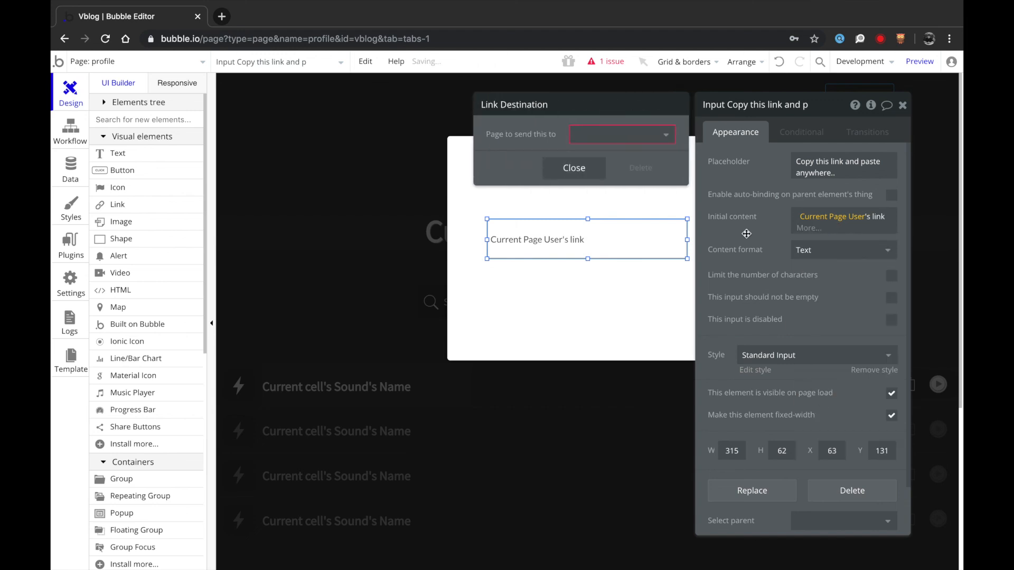
click(625, 142)
- Point the Current Page User's link to the profile page
click(623, 169)
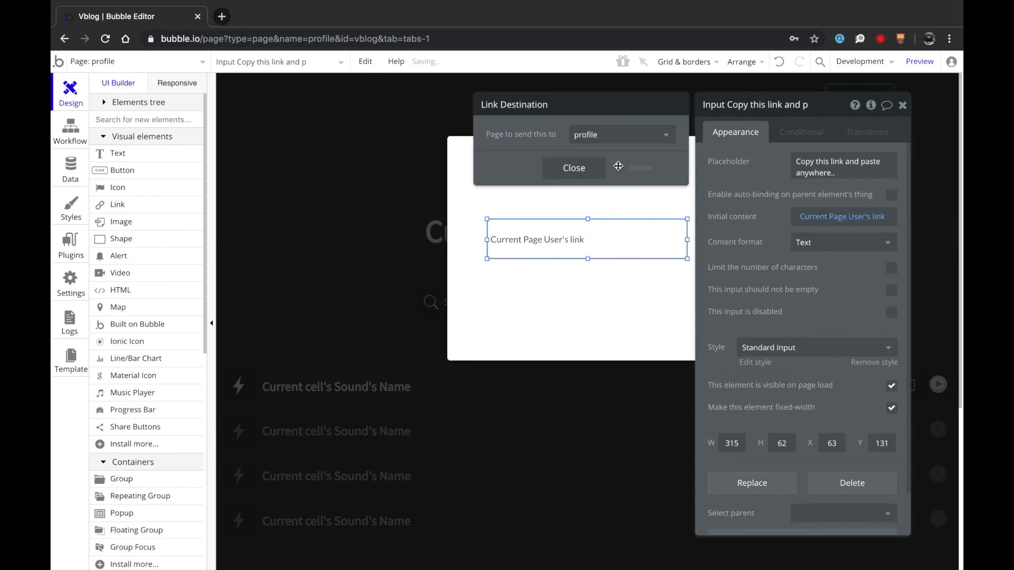
click(645, 168)
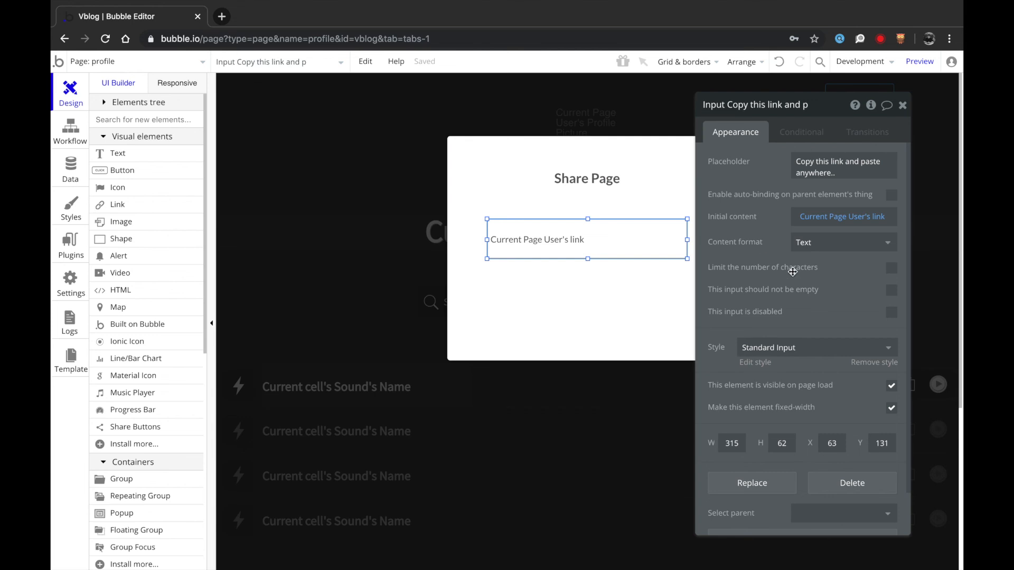
click(617, 288)
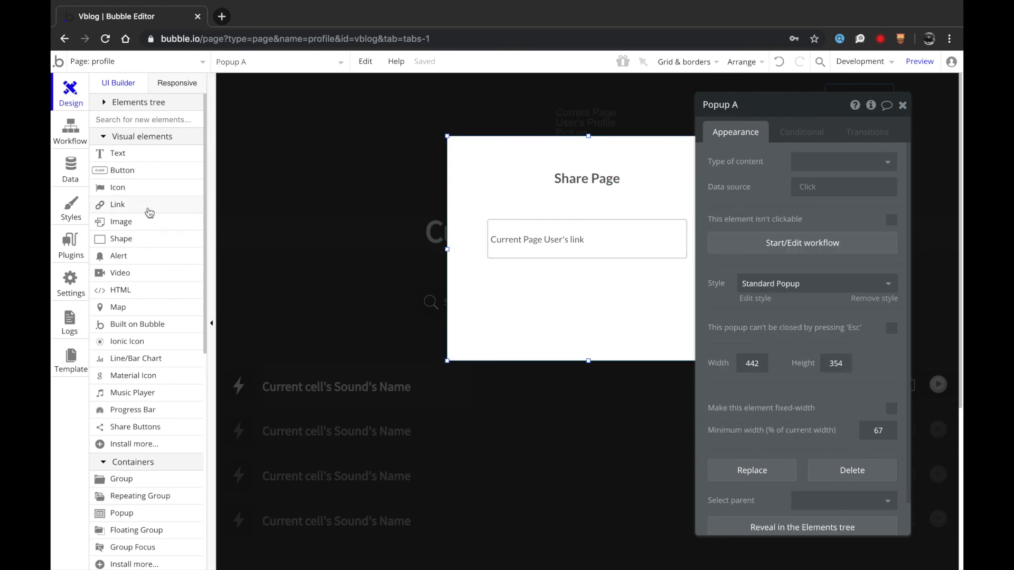
- Draw a centred Close button below the link field and enlarge the popup to fit it
click(117, 172)
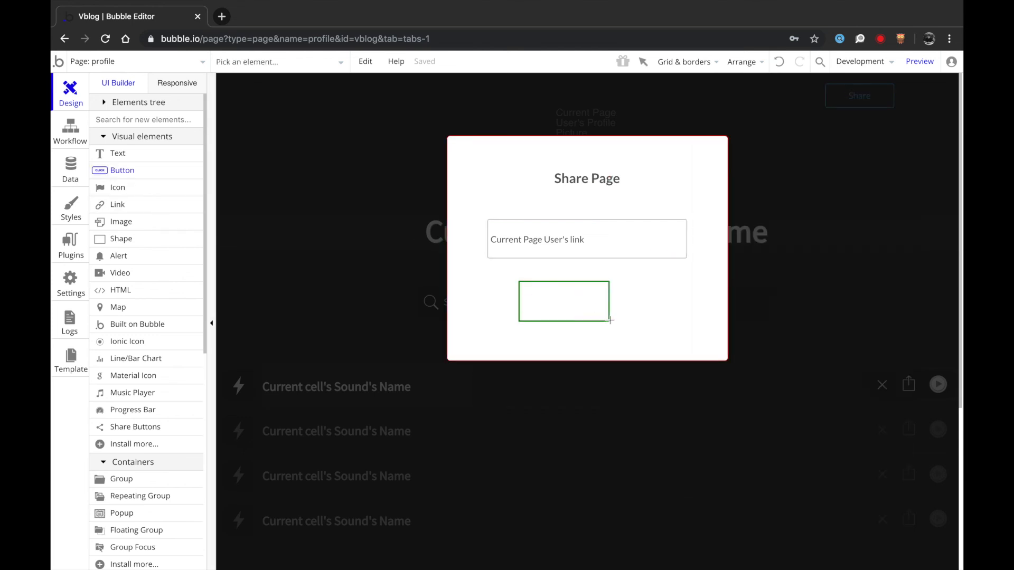
drag(607, 319, 616, 321)
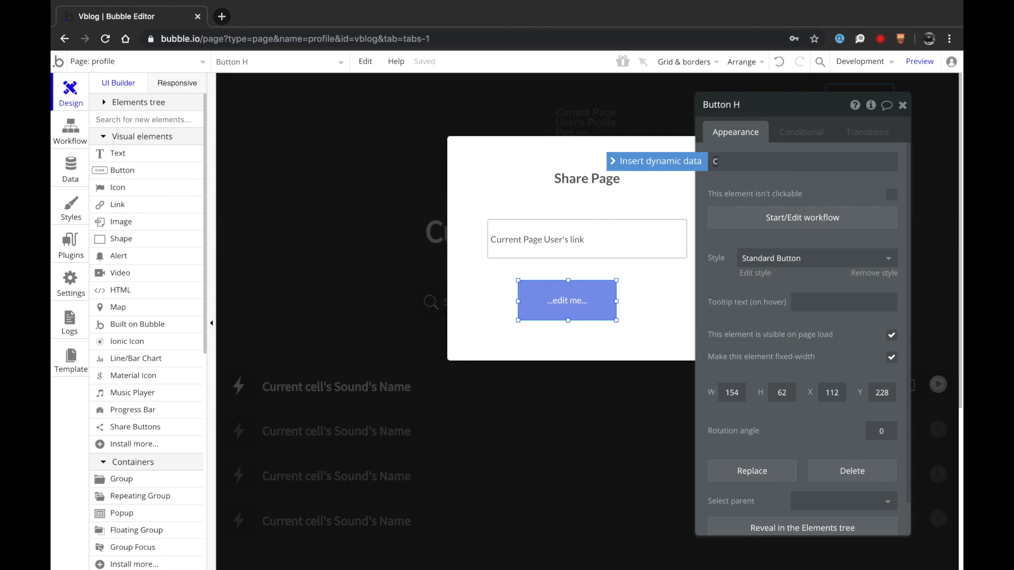
right_click(576, 303)
click(624, 496)
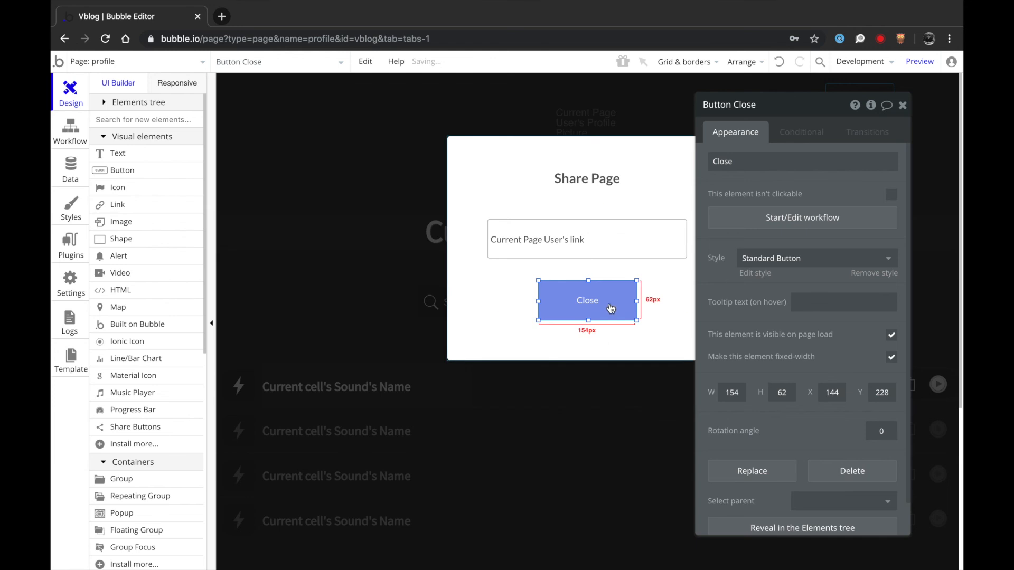
key(Down)
key(Down)
key(Down)
key(Down)
key(Down)
key(Down)
key(Down)
key(Down)
key(Down)
key(Down)
key(Down)
key(Down)
key(Down)
key(Down)
key(Down)
key(Down)
key(Down)
key(Down)
key(Down)
key(Down)
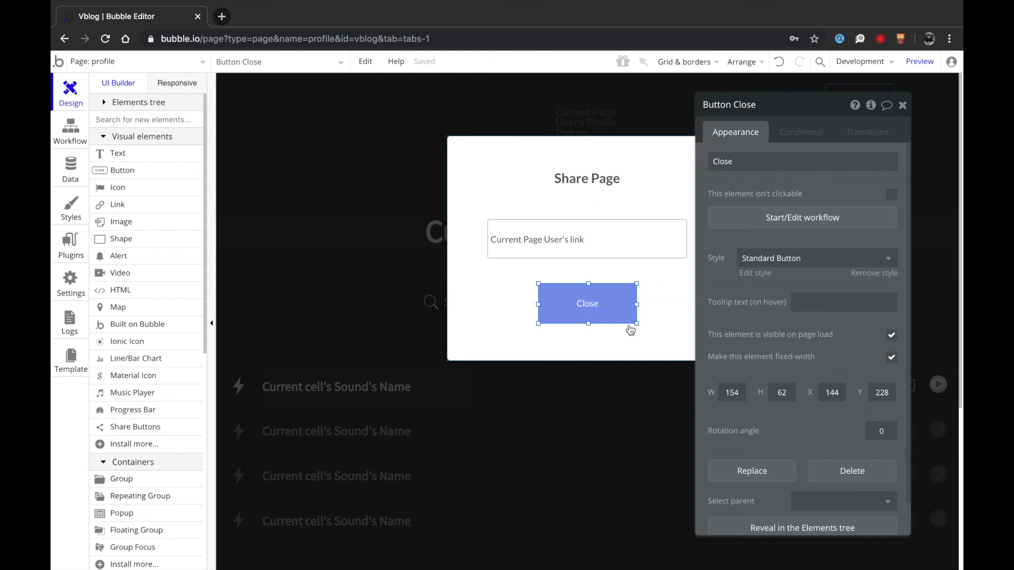
click(516, 324)
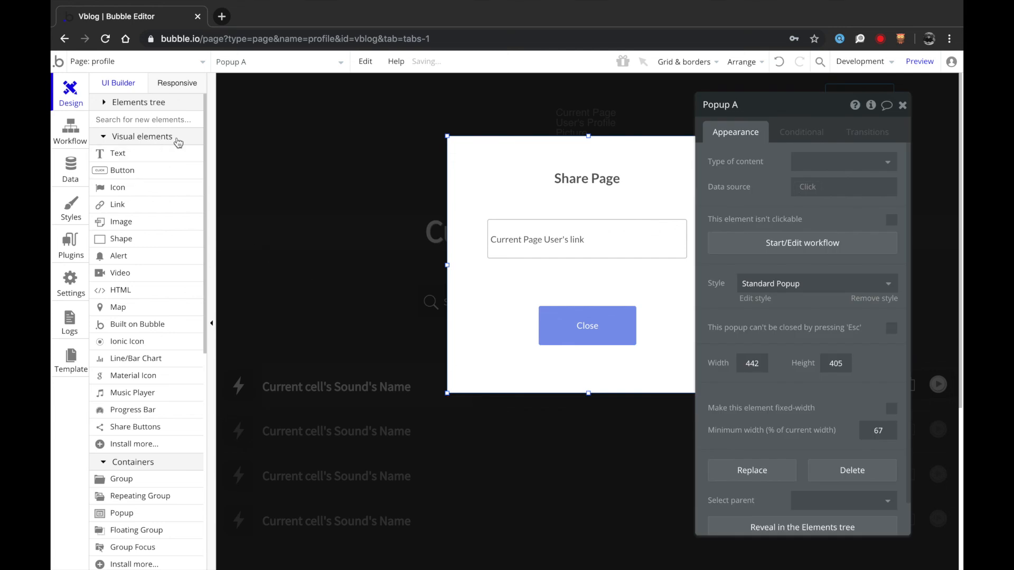
click(589, 308)
- Add a Hide element action targeting Popup A to the Close button's click workflow
click(768, 218)
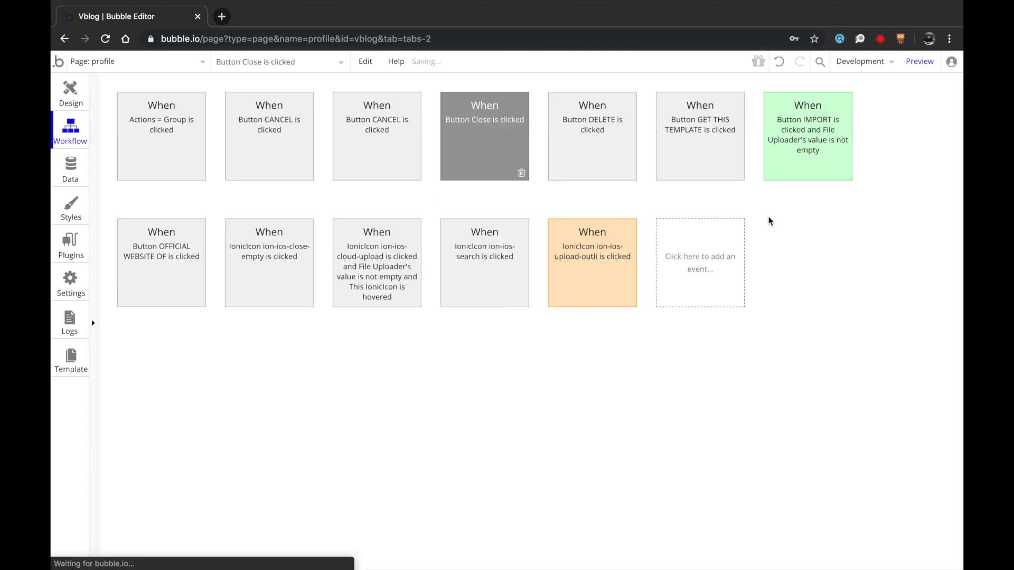
click(190, 222)
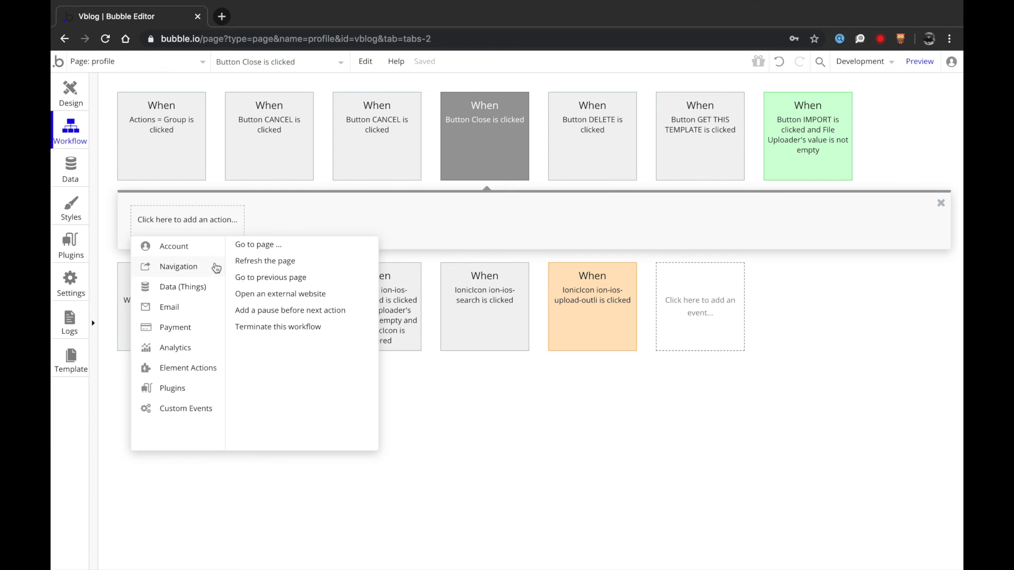
mouse_move(207, 368)
click(347, 257)
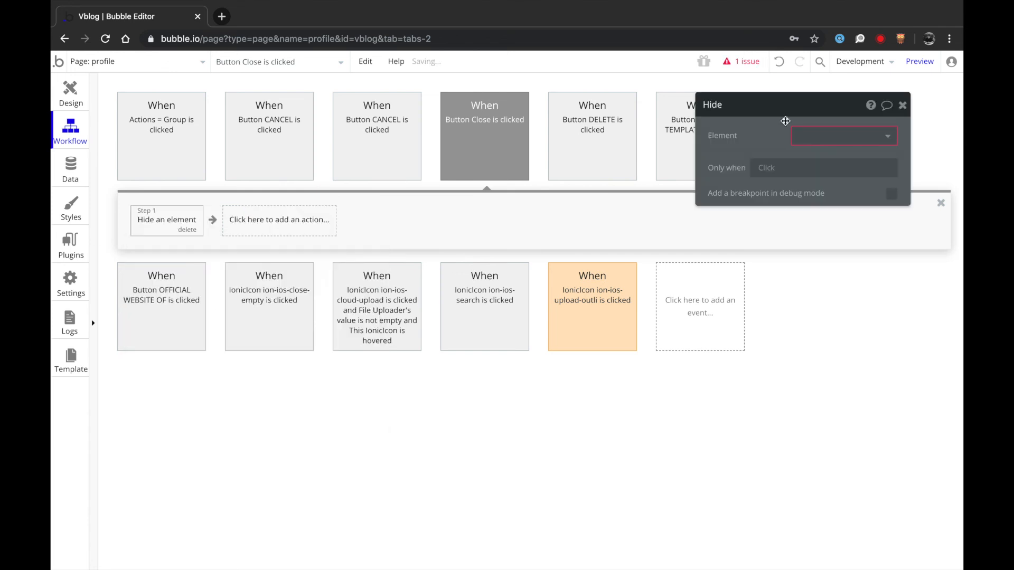
click(839, 136)
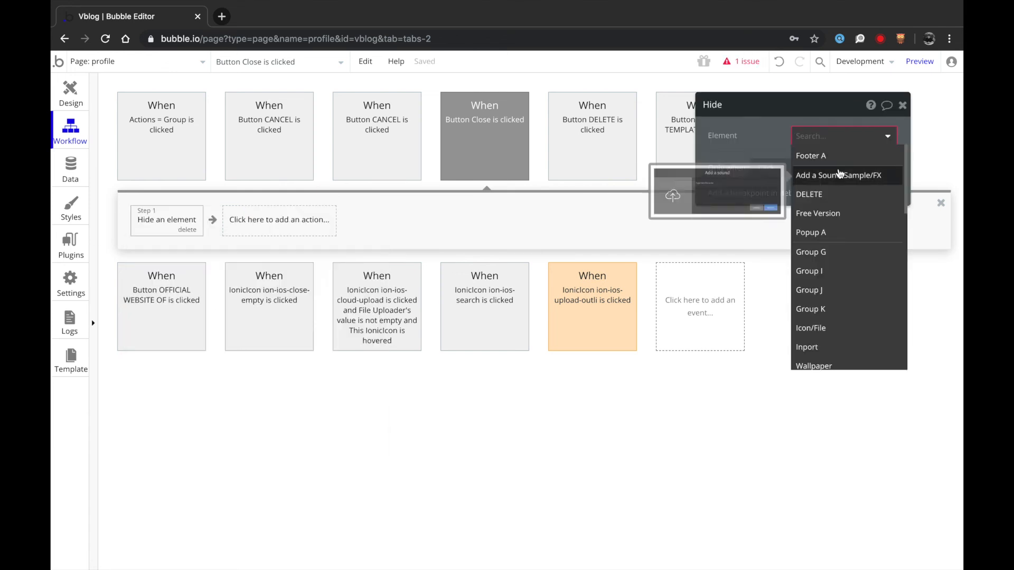
click(817, 233)
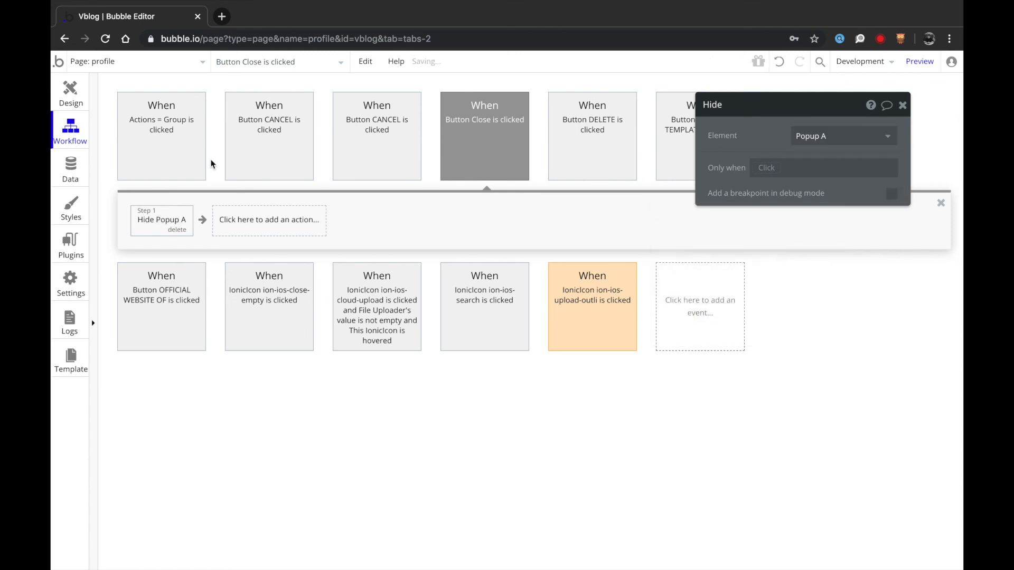
click(59, 103)
- Give the Close button Flat Logic Button style, move it lower, shrink it and re-centre it
click(810, 259)
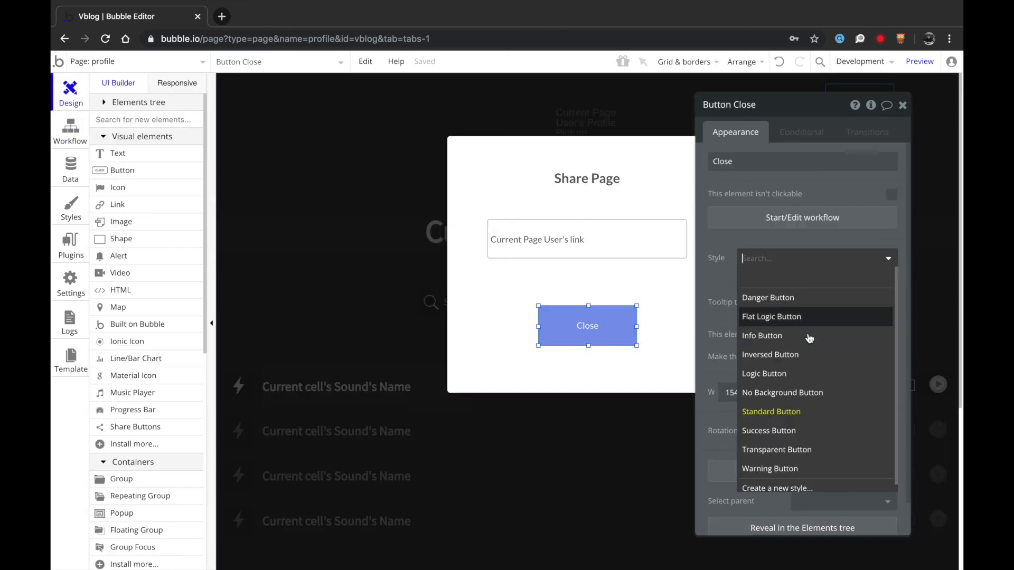
click(776, 318)
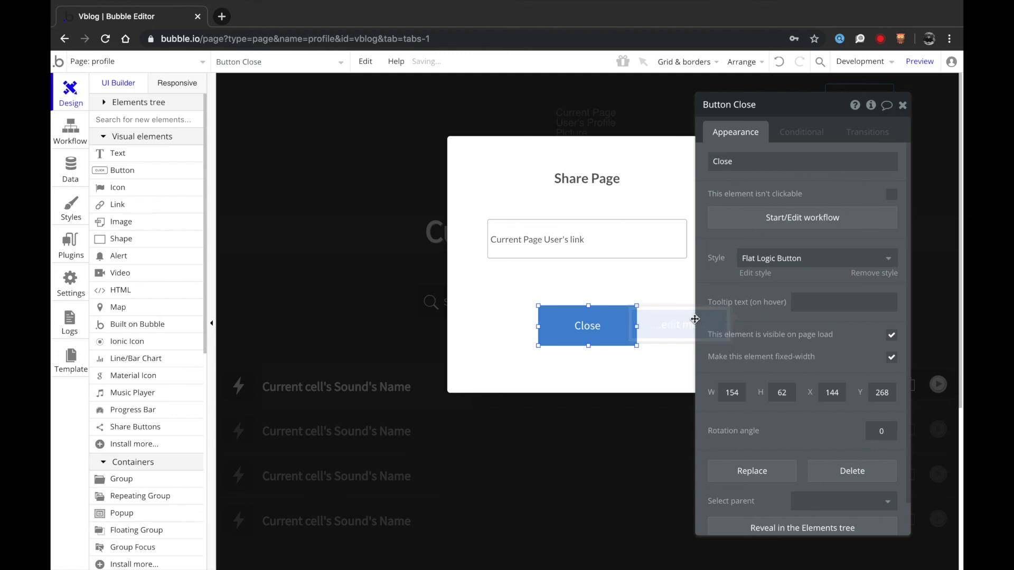
key(Down)
key(Down)
key(Down)
key(Down)
key(Down)
key(Down)
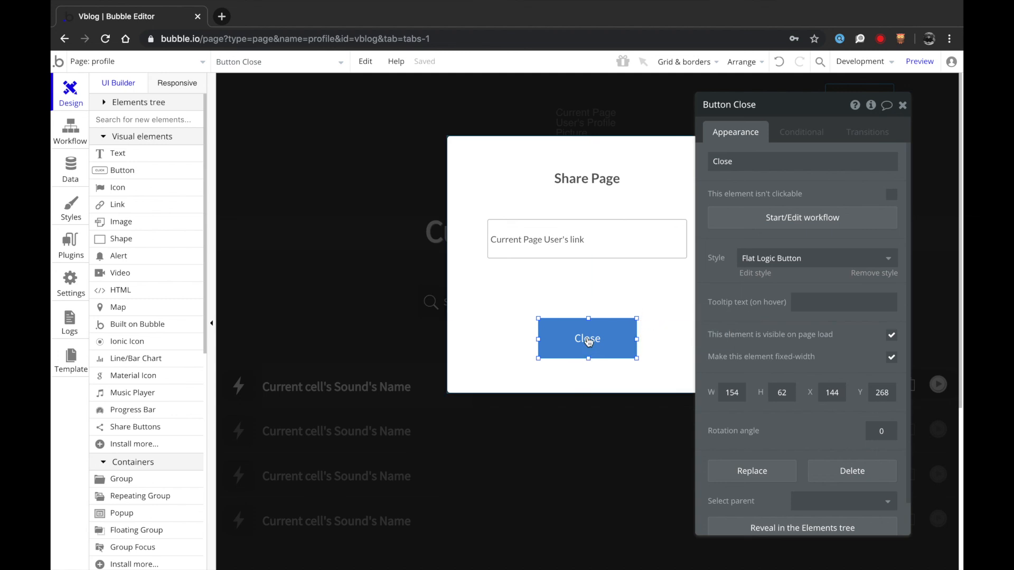
key(Down)
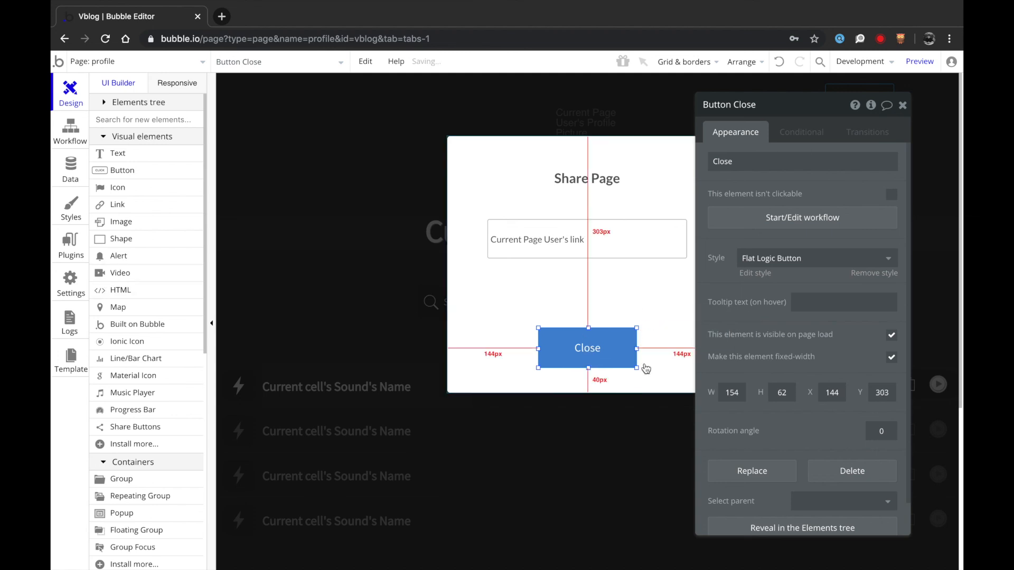
drag(639, 329, 616, 339)
right_click(602, 351)
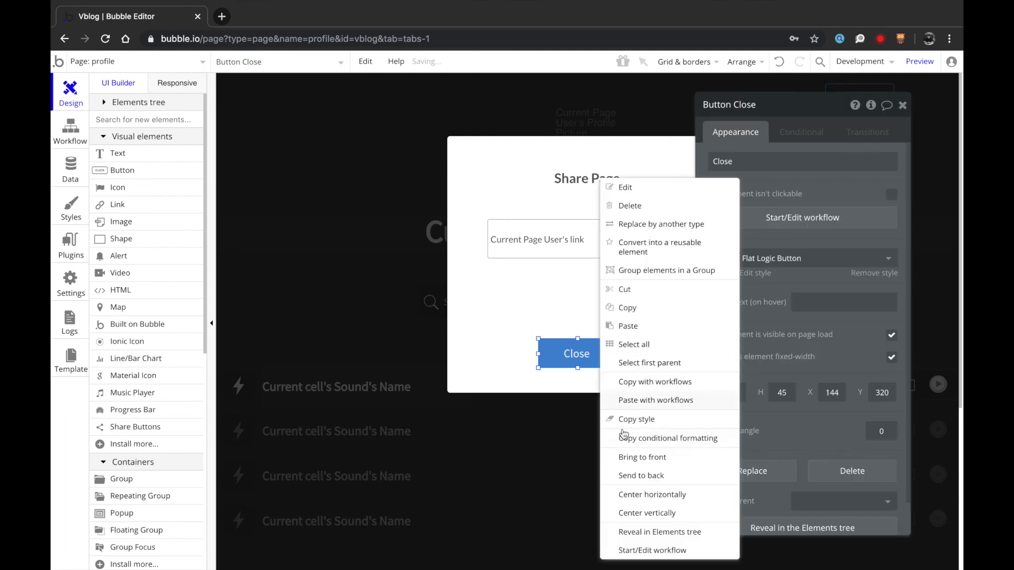
click(633, 493)
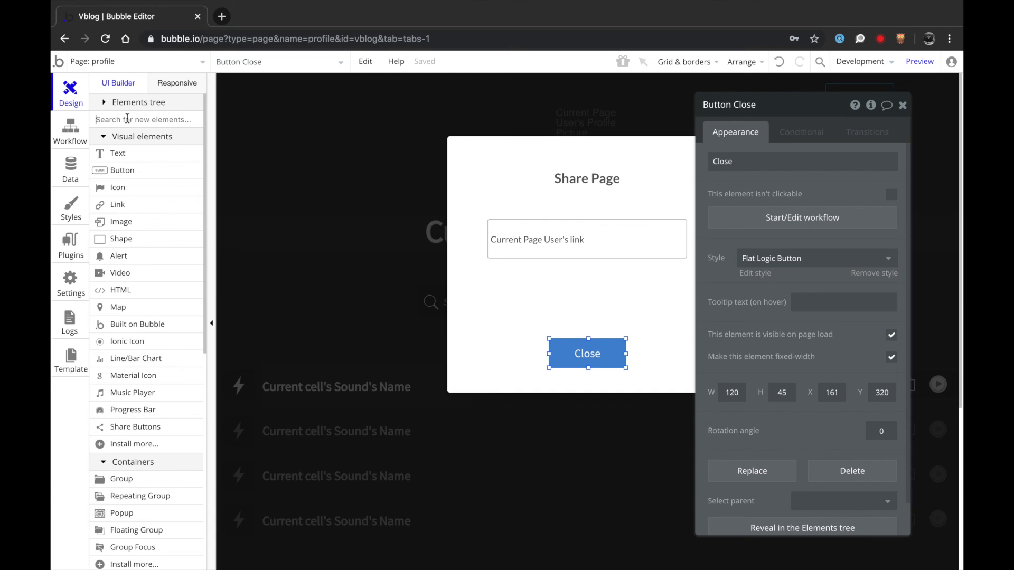
- Search visual elements for 'sh' and pick the Share Buttons element
text(so)
key(BackSpace)
key(BackSpace)
text(sh)
click(132, 171)
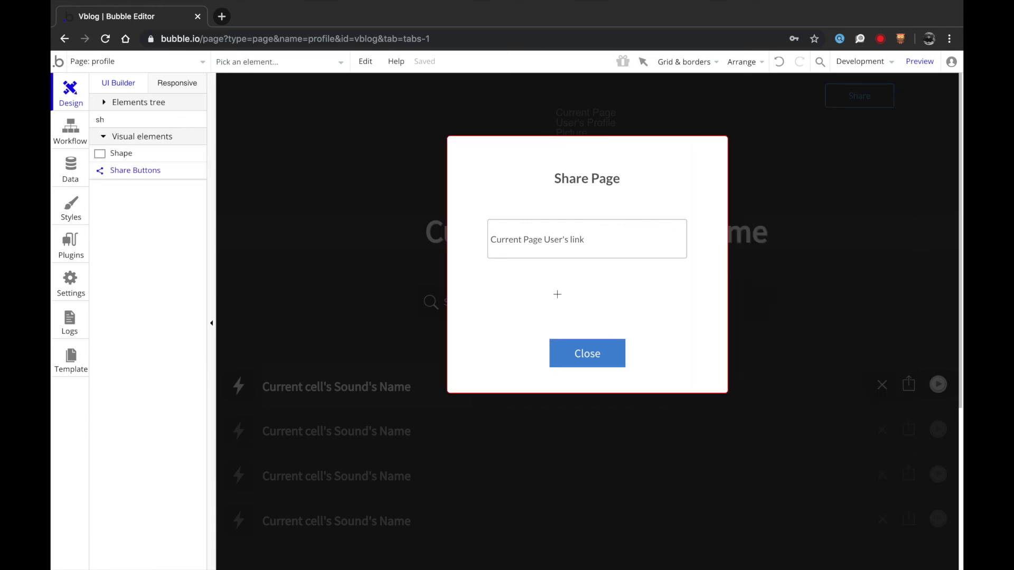
- Draw share buttons under the link box, widen them to match, and enable Pinterest and Tumblr
drag(506, 267, 610, 305)
mouse_move(555, 285)
mouse_down()
mouse_move(536, 286)
mouse_move(688, 284)
mouse_up()
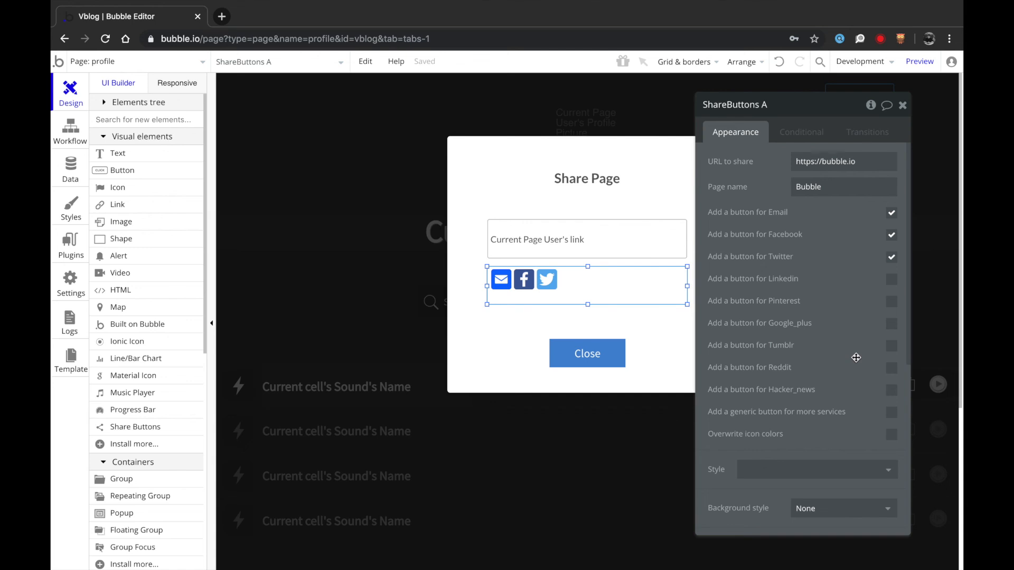
scroll(856, 358, down, 1)
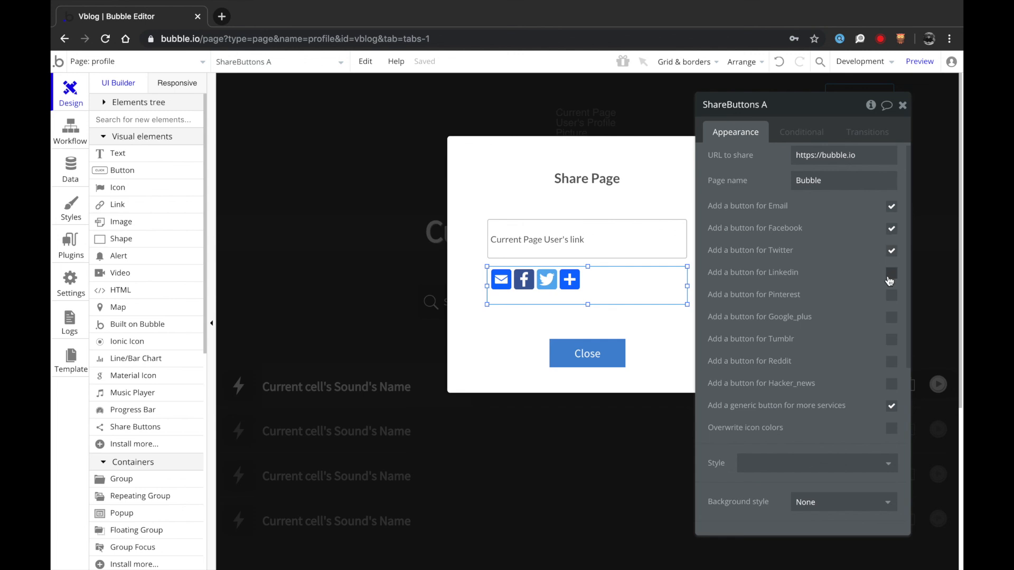
click(892, 298)
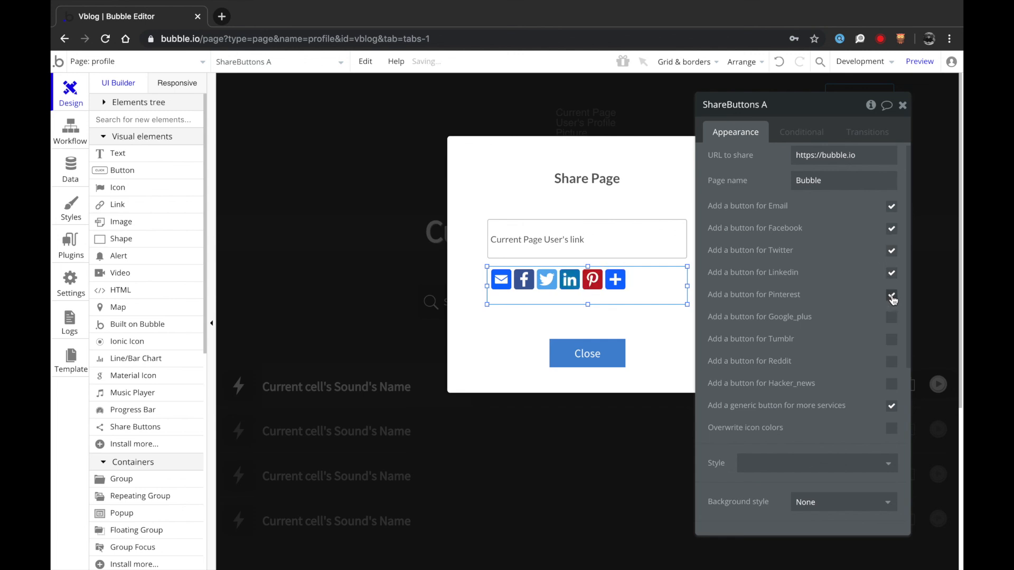
click(894, 342)
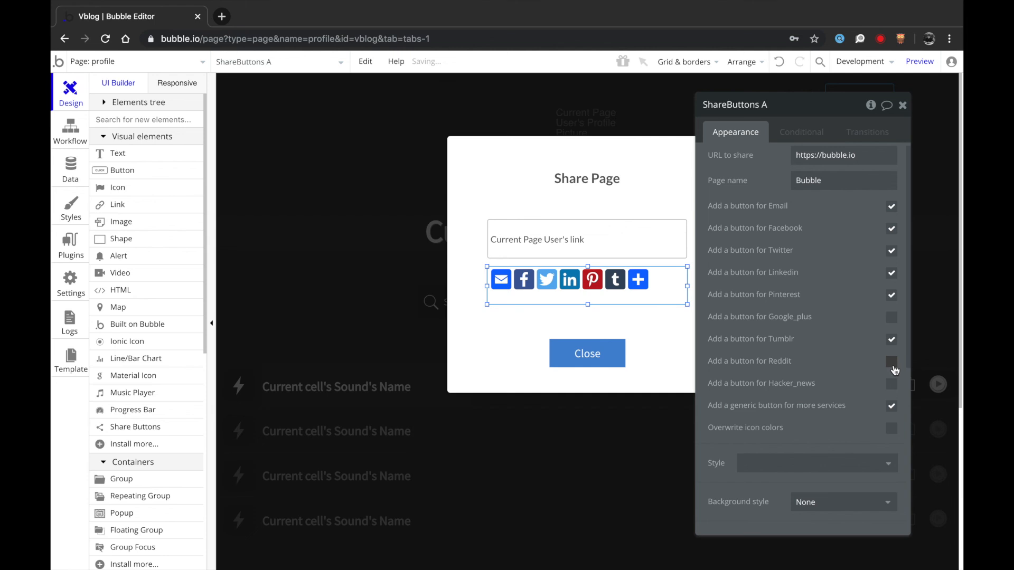
scroll(858, 413, down, 1)
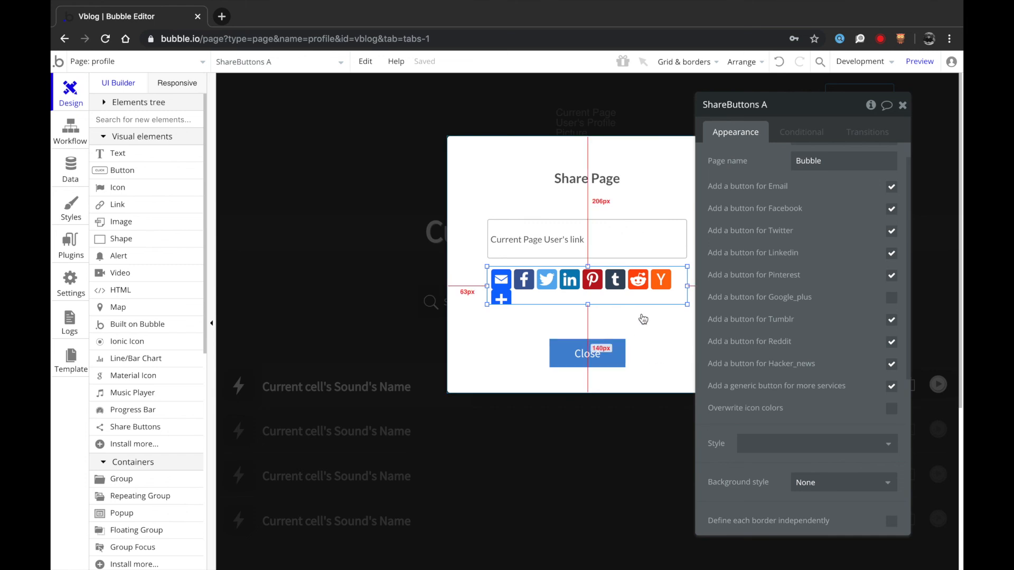
- Set the share buttons' page name to Current Page User's Name
click(605, 356)
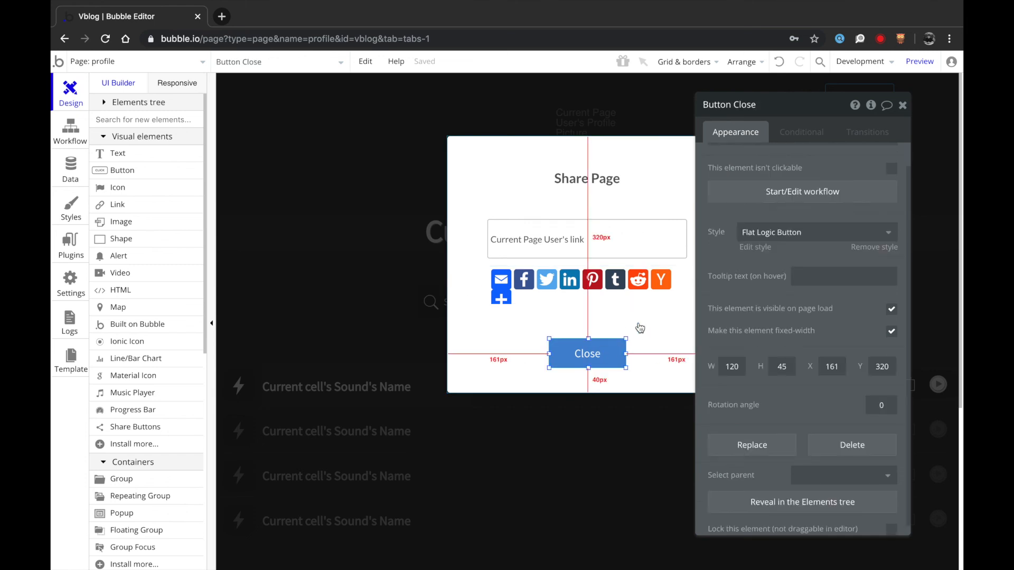
click(637, 288)
scroll(777, 220, up, 1)
double_click(816, 187)
click(636, 189)
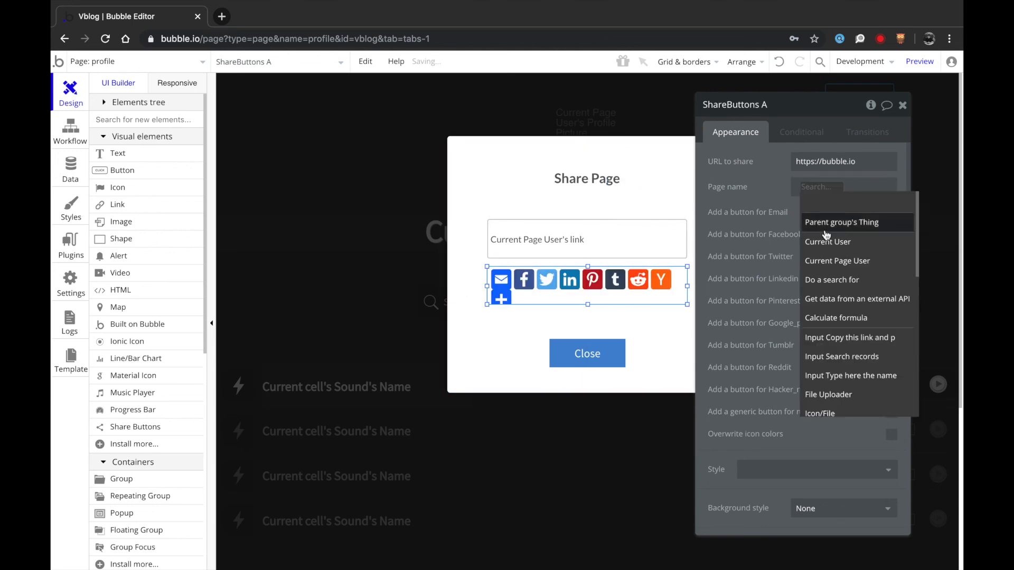
click(830, 258)
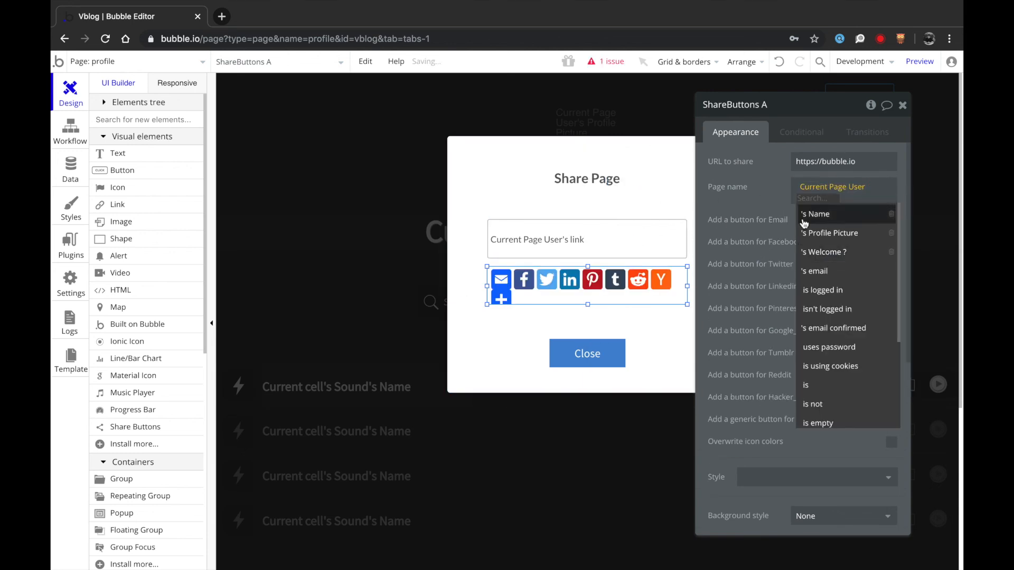
click(808, 212)
- Set the URL to share to the link input's value
double_click(835, 161)
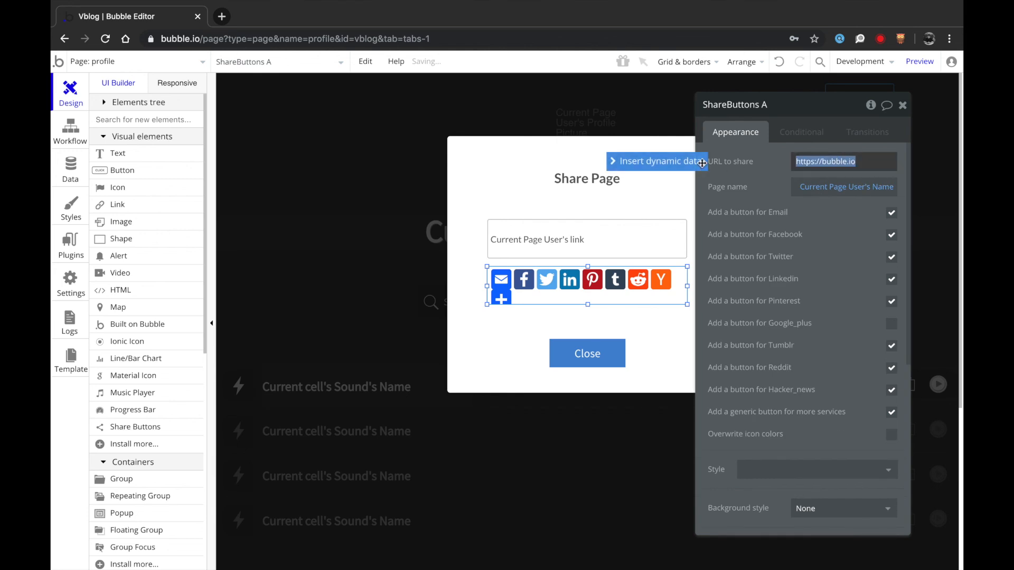
click(681, 162)
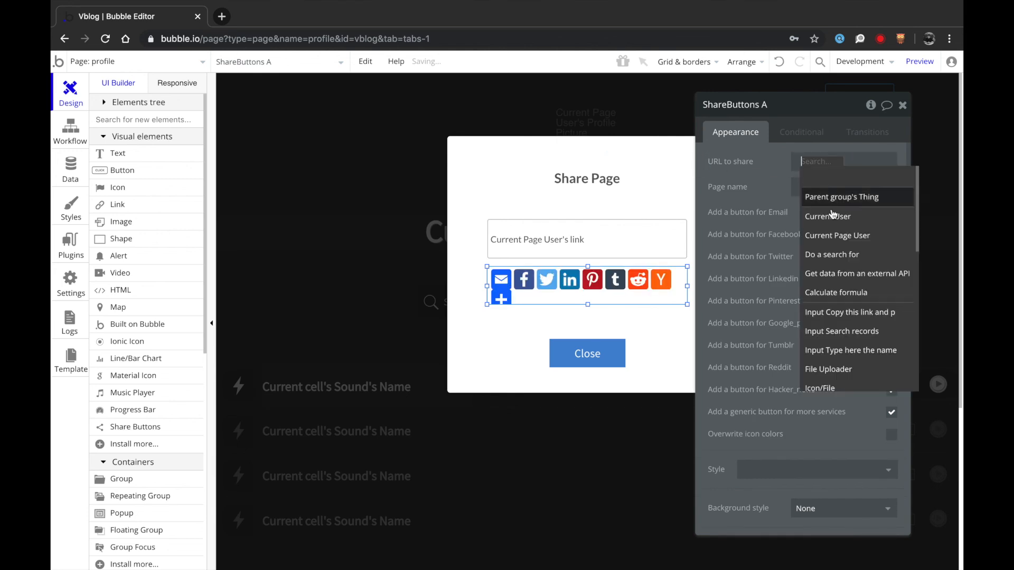
scroll(845, 264, down, 1)
click(829, 290)
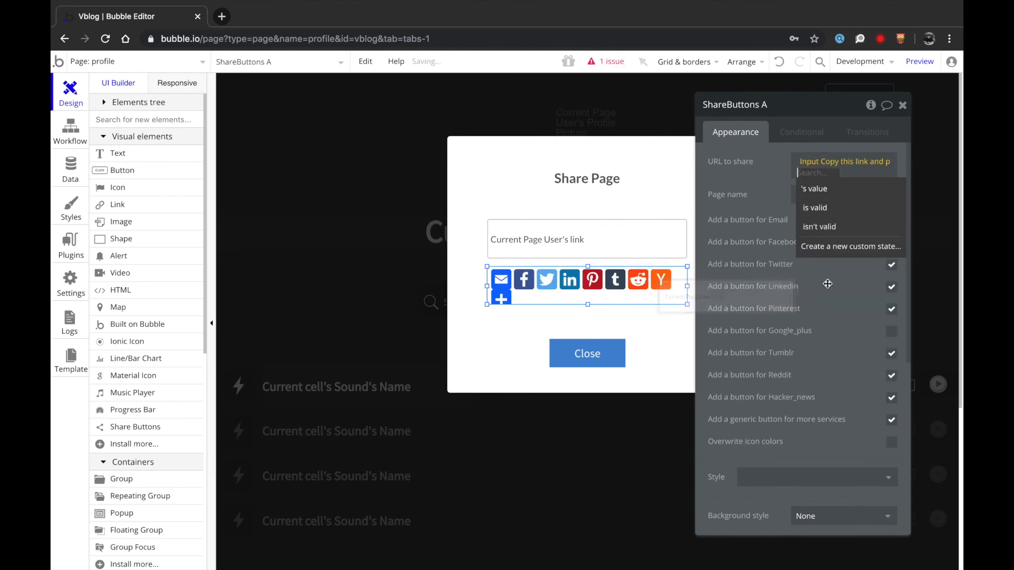
click(816, 188)
scroll(750, 268, down, 6)
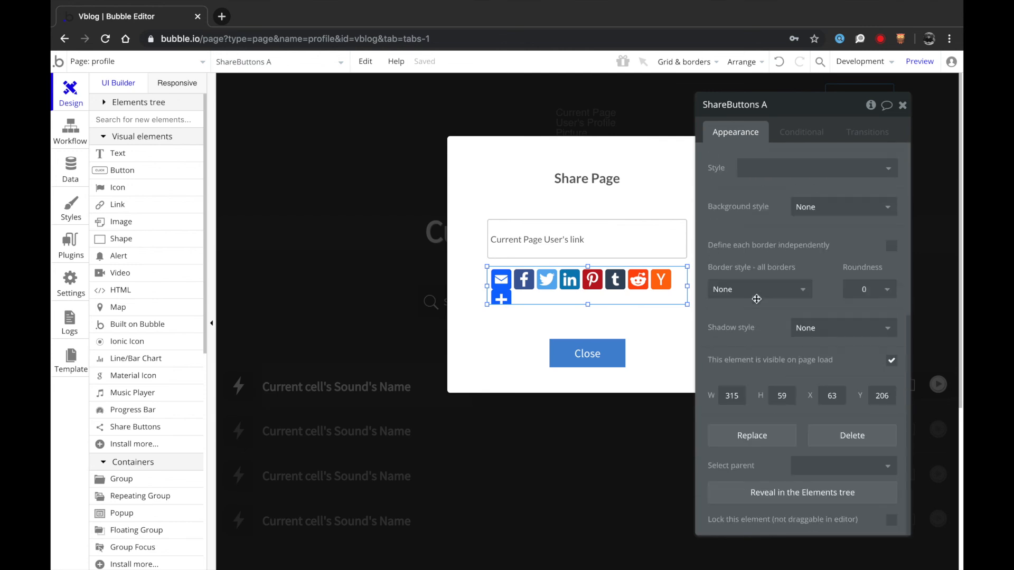
click(903, 105)
- Hide the popup and select the profile page's Share button
click(586, 351)
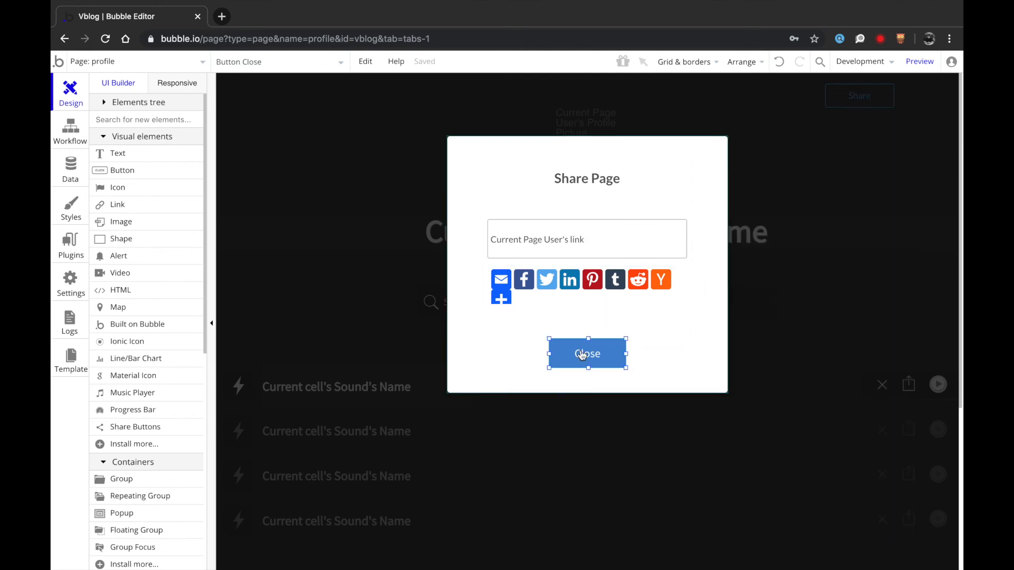
click(814, 309)
click(854, 96)
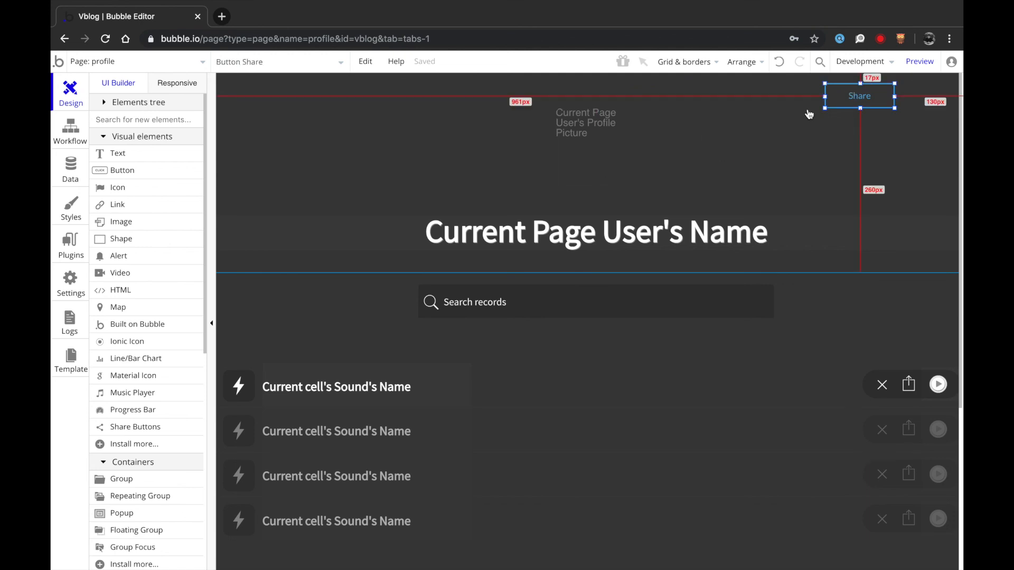
double_click(856, 97)
- Add a Show element action for Popup A to the Share button's click workflow
click(734, 225)
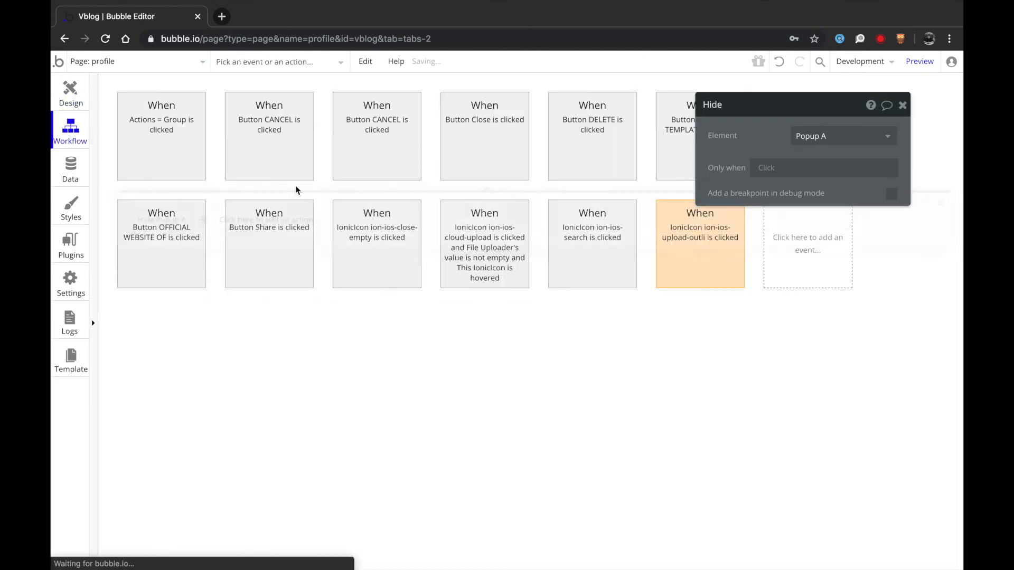
click(190, 326)
mouse_move(201, 407)
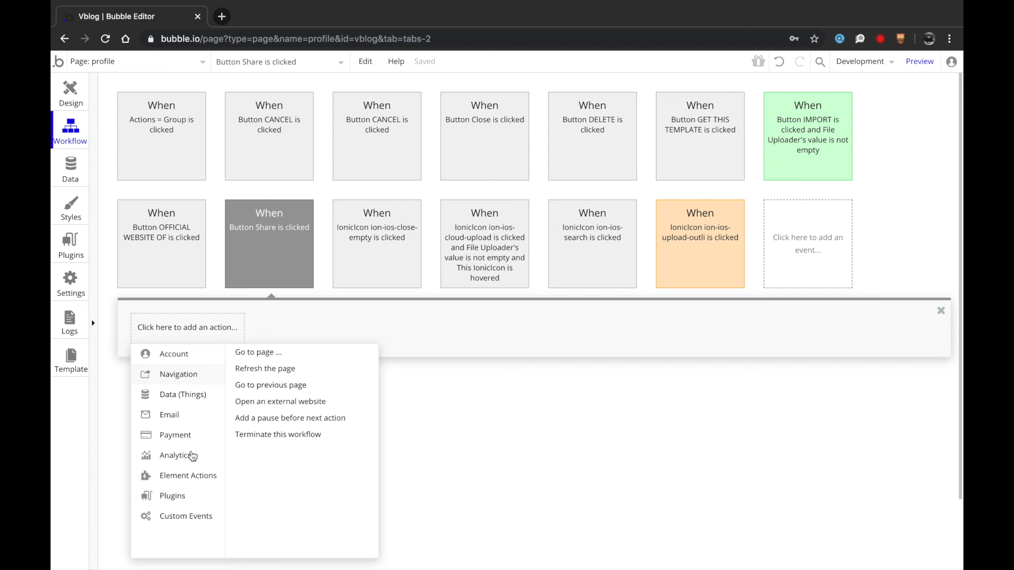
mouse_move(213, 478)
click(258, 370)
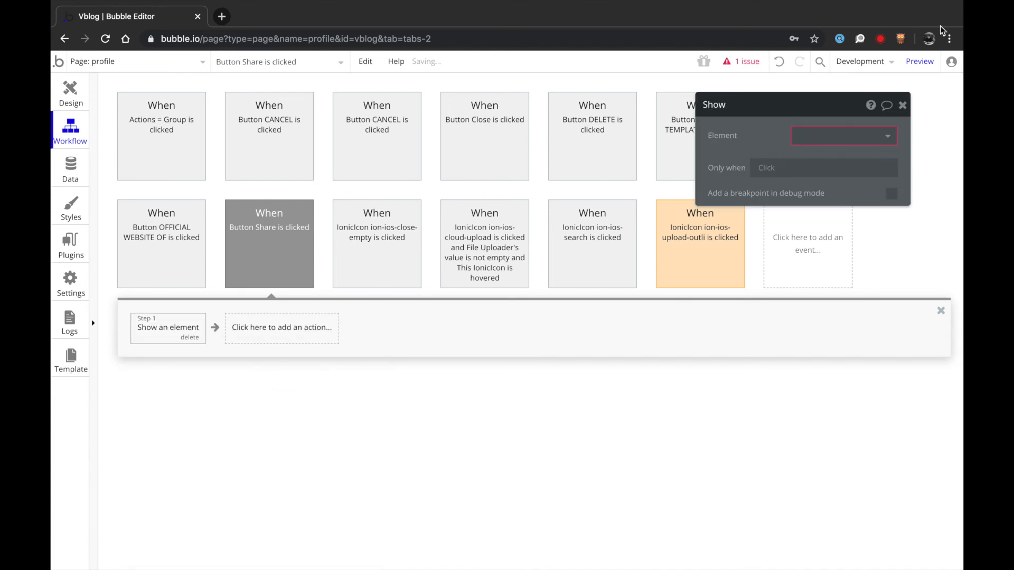
click(808, 138)
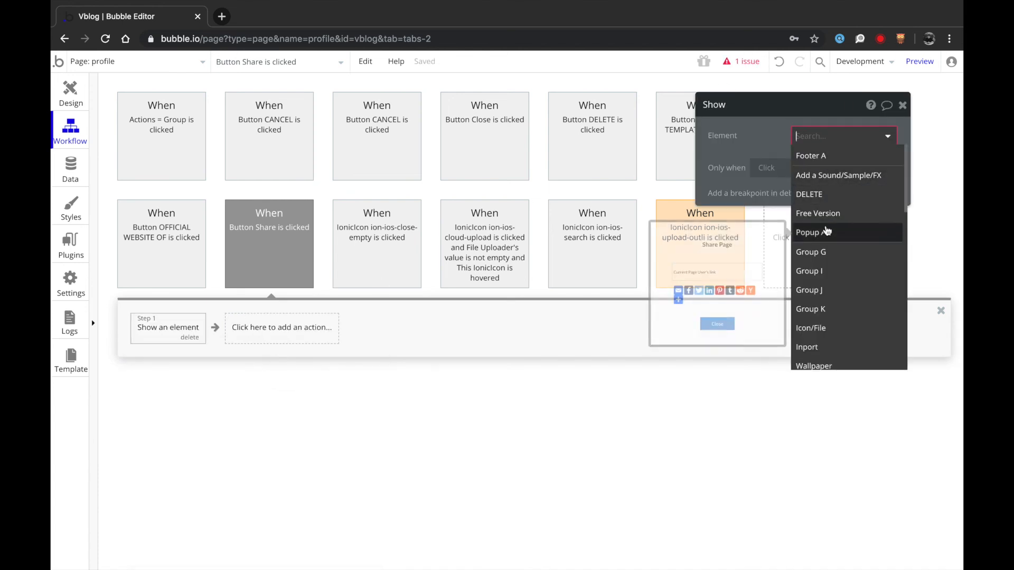
click(827, 232)
click(71, 94)
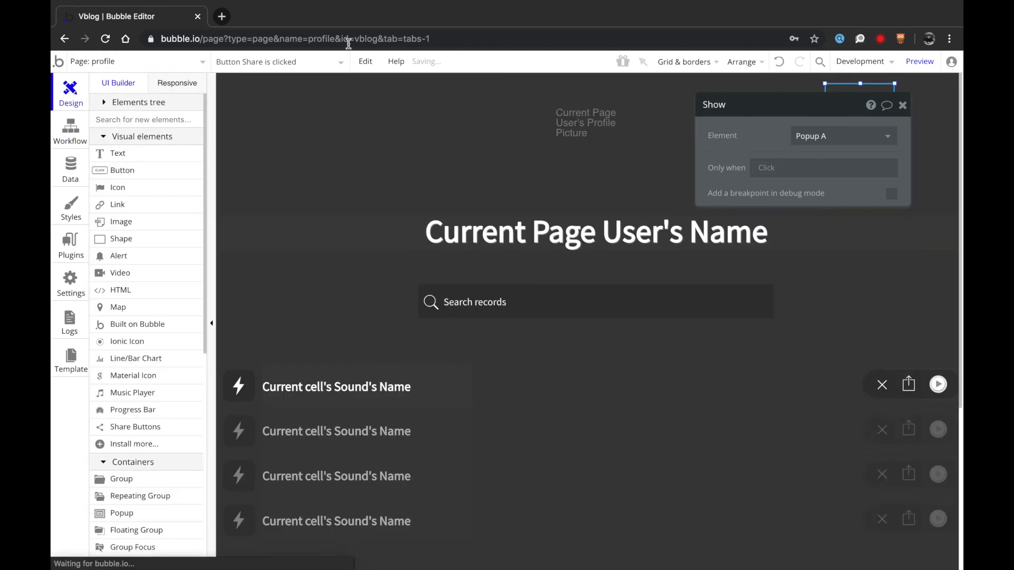
click(919, 61)
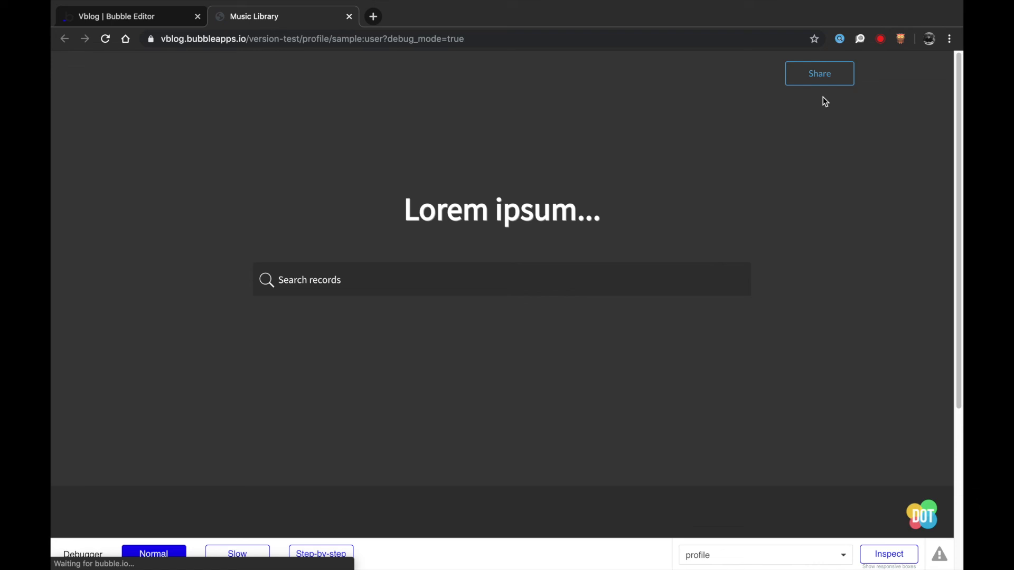
click(818, 74)
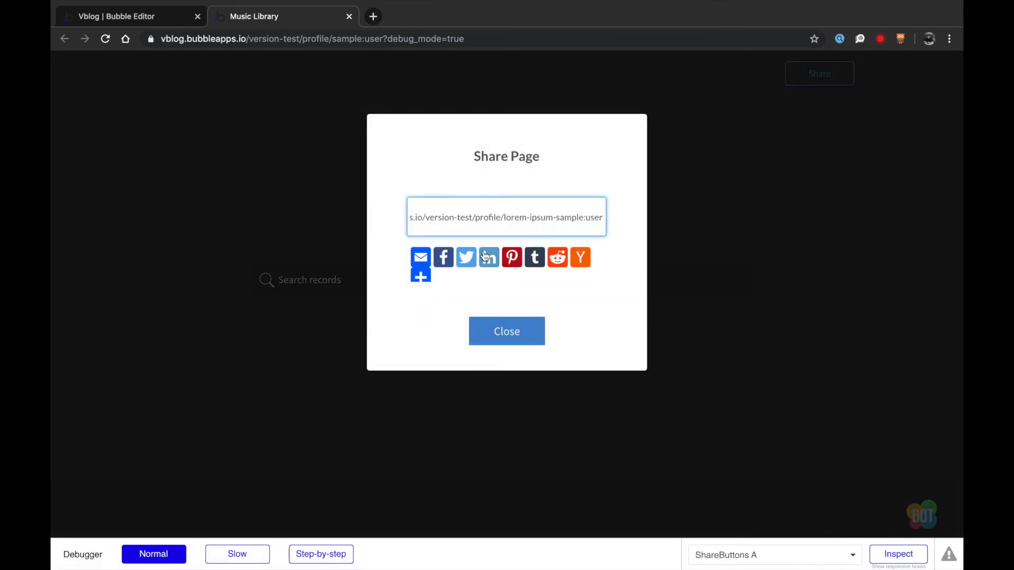
click(529, 331)
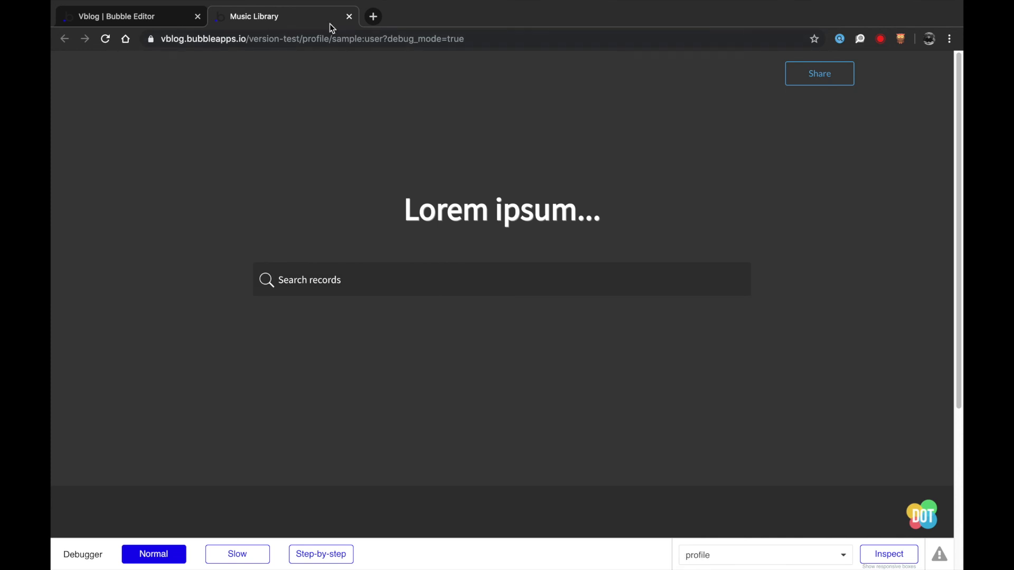
click(350, 17)
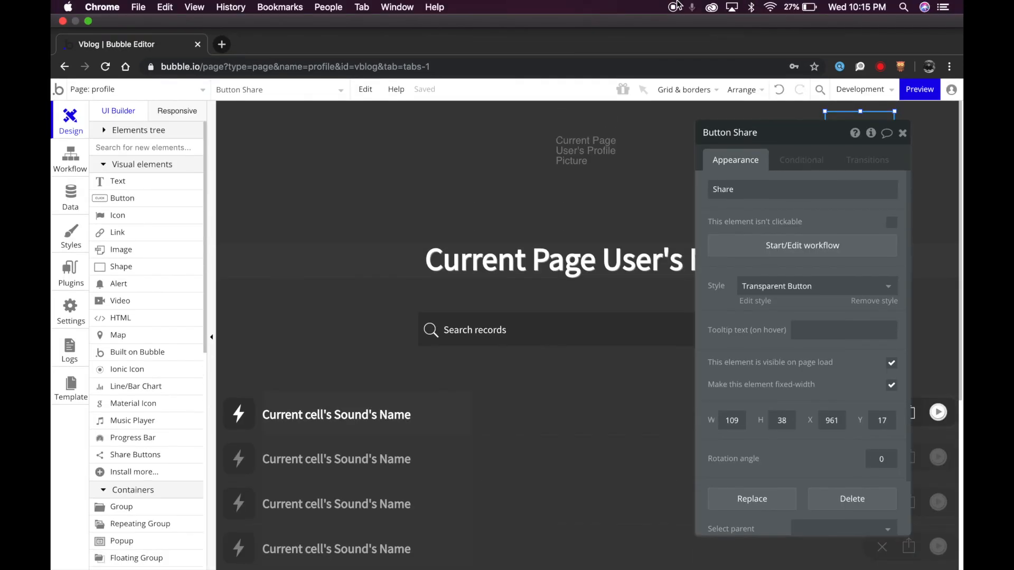
- Close the Share button's properties and switch from profile to the account page, then index
click(903, 105)
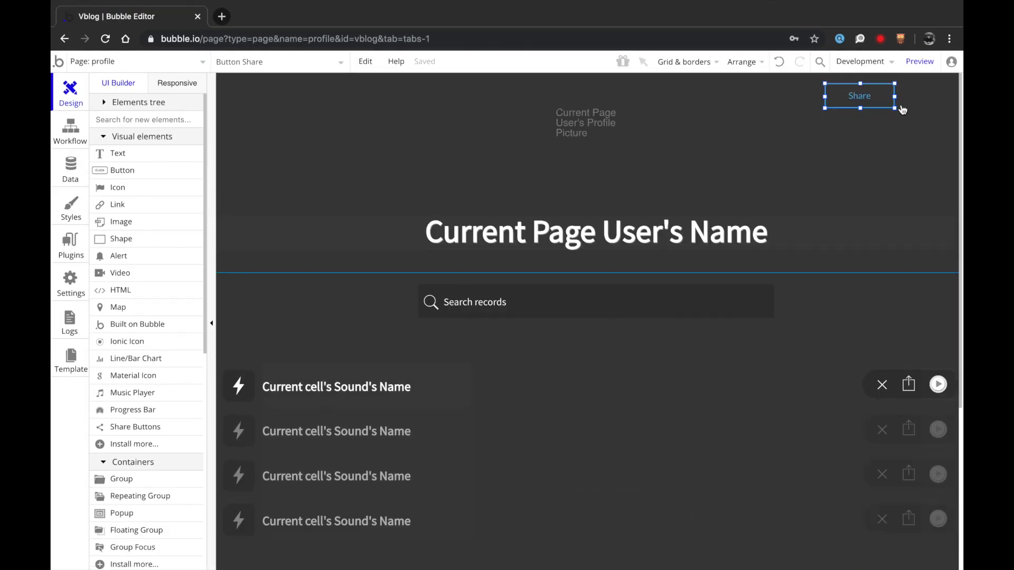
scroll(444, 297, down, 3)
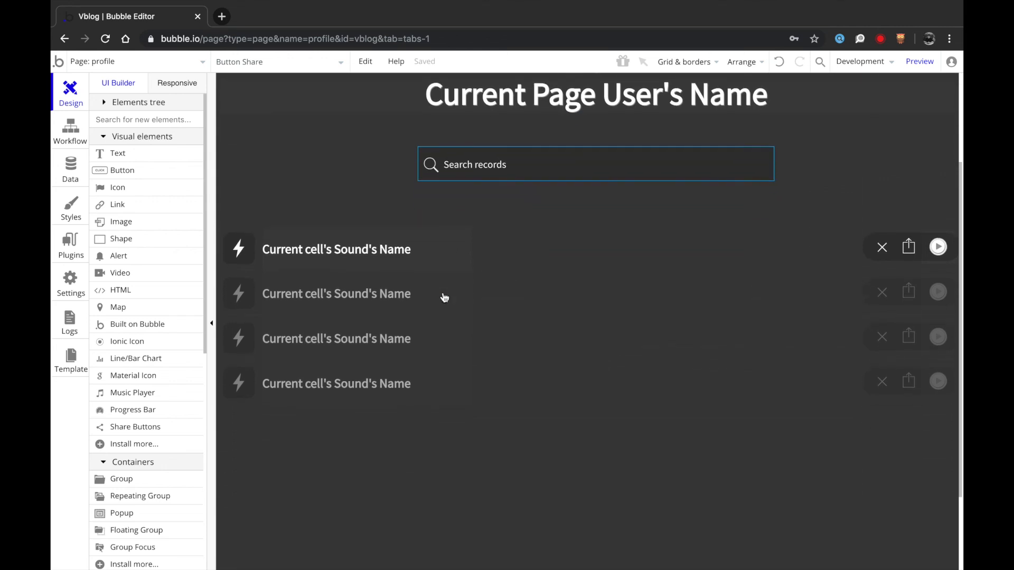
scroll(445, 298, up, 3)
click(140, 66)
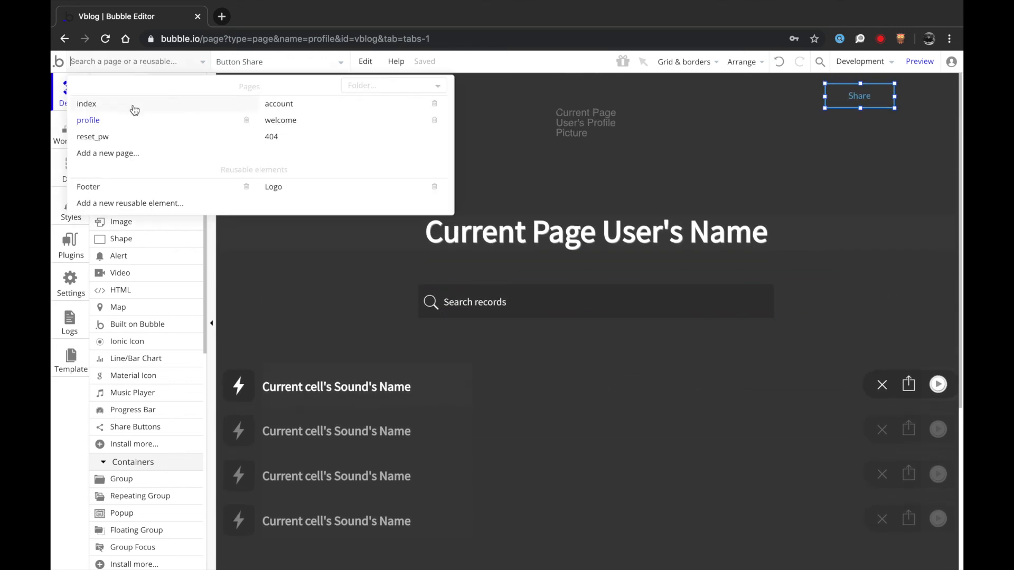
click(269, 103)
click(183, 63)
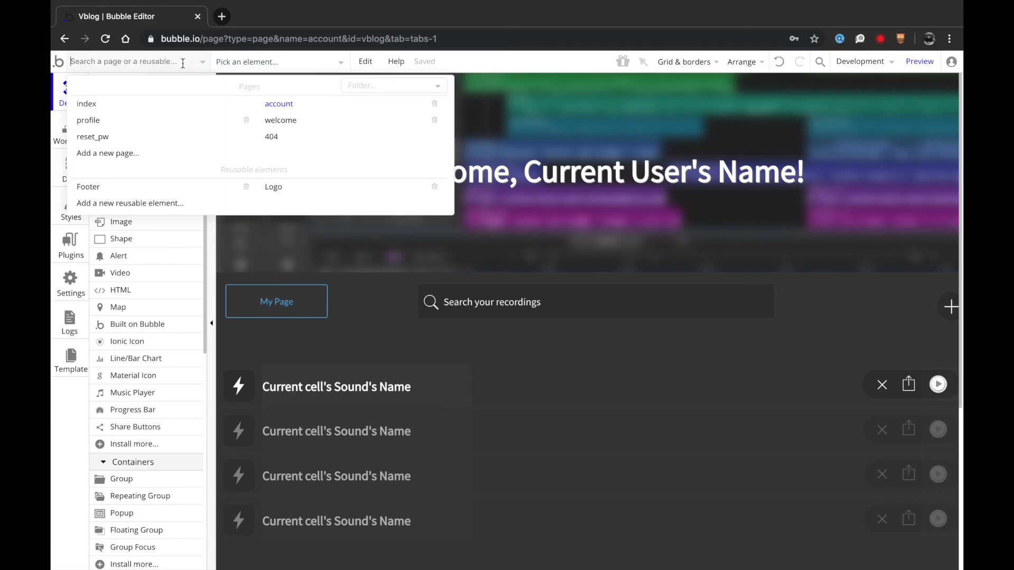
click(180, 101)
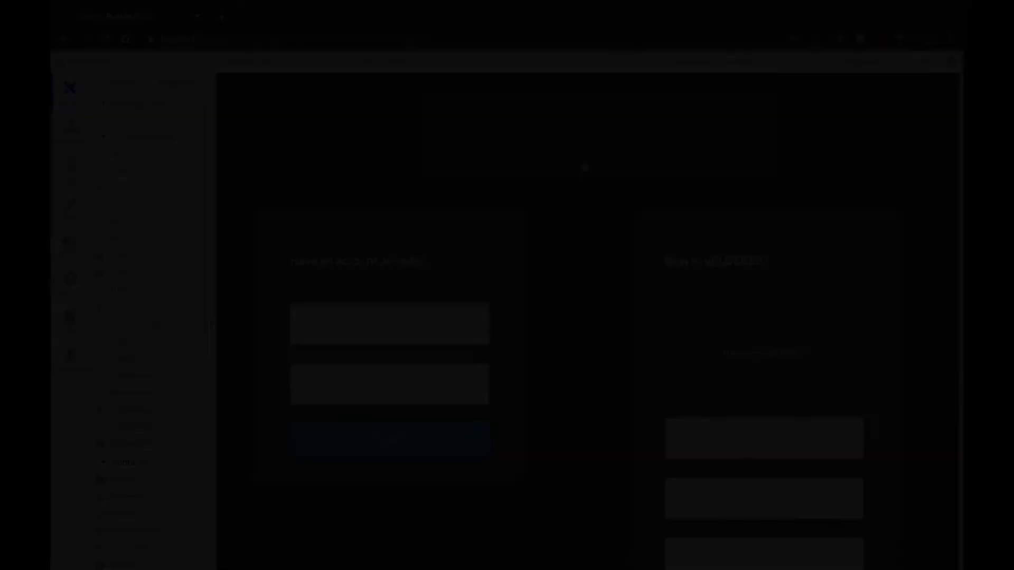